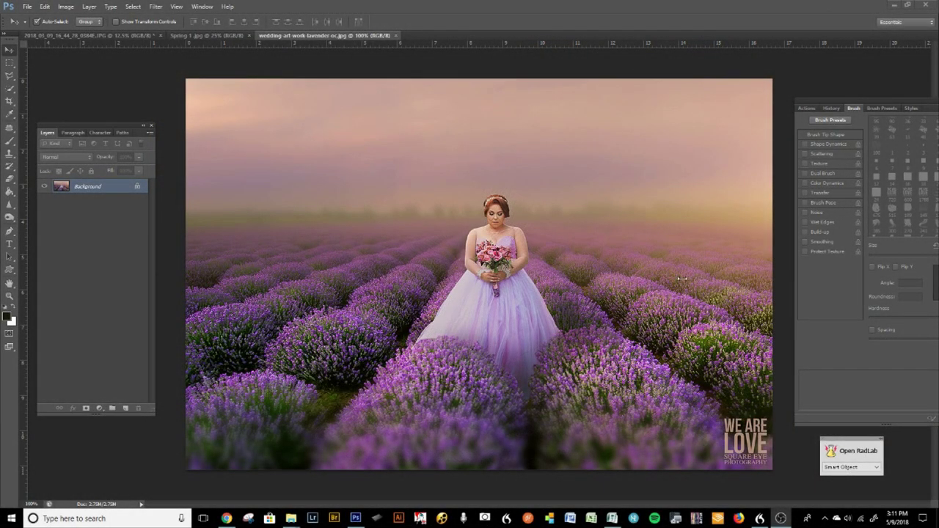
Step: Compare the bride photo, Spring 1.jpg and the finished lavender artwork, and close the finished artwork
{"action": "left_click", "coordinate": [138, 35]}
{"action": "left_click", "coordinate": [222, 35]}
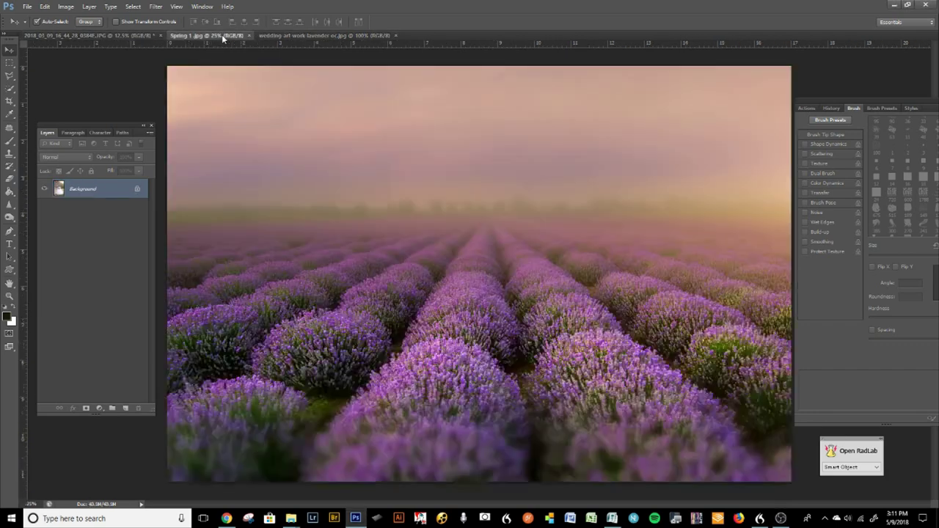
{"action": "left_click", "coordinate": [297, 35]}
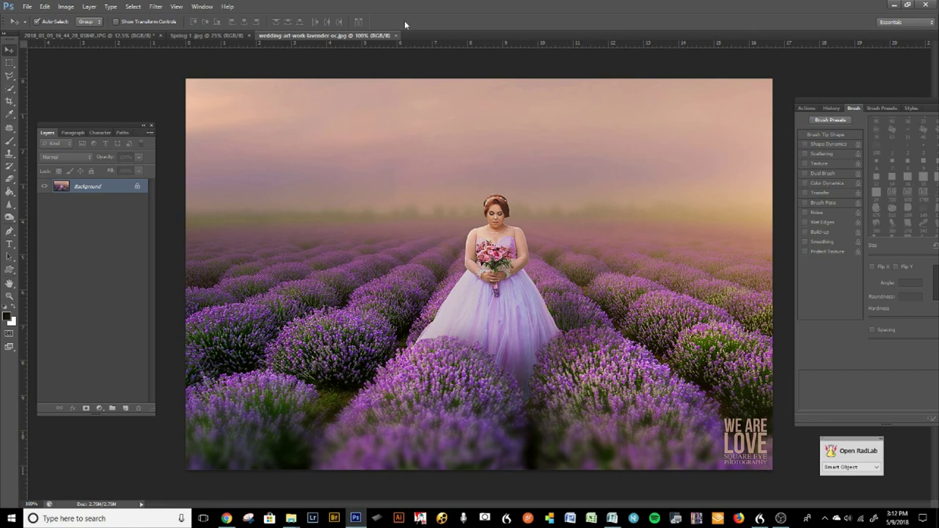
{"action": "left_click", "coordinate": [140, 35]}
{"action": "left_click", "coordinate": [235, 35]}
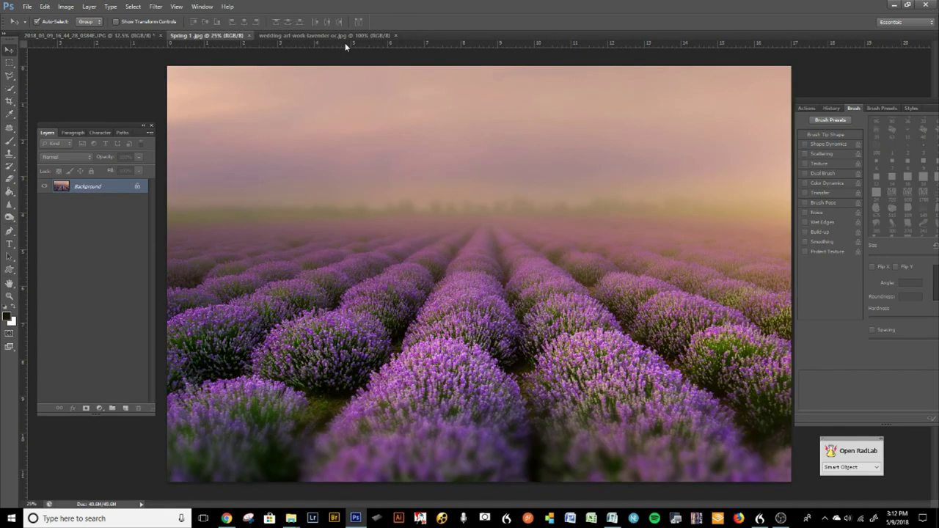
{"action": "left_click", "coordinate": [328, 35]}
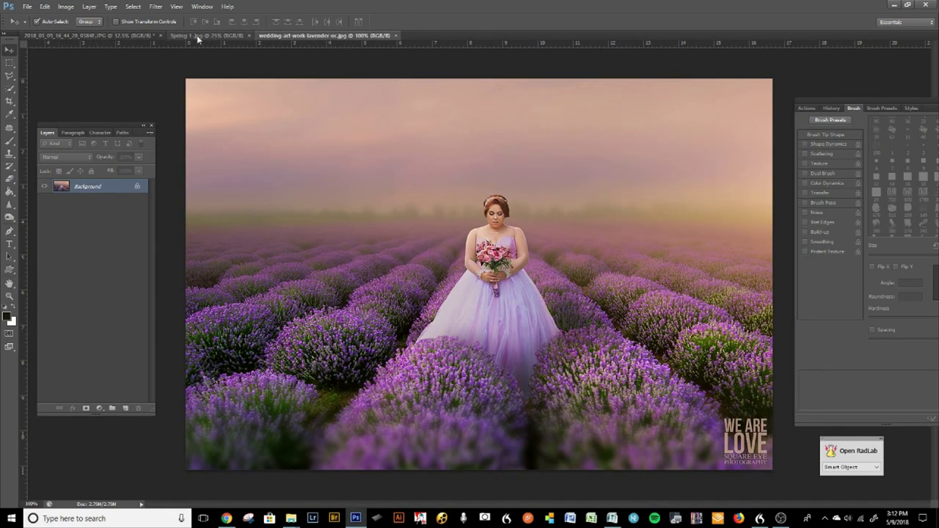
{"action": "left_click", "coordinate": [395, 35]}
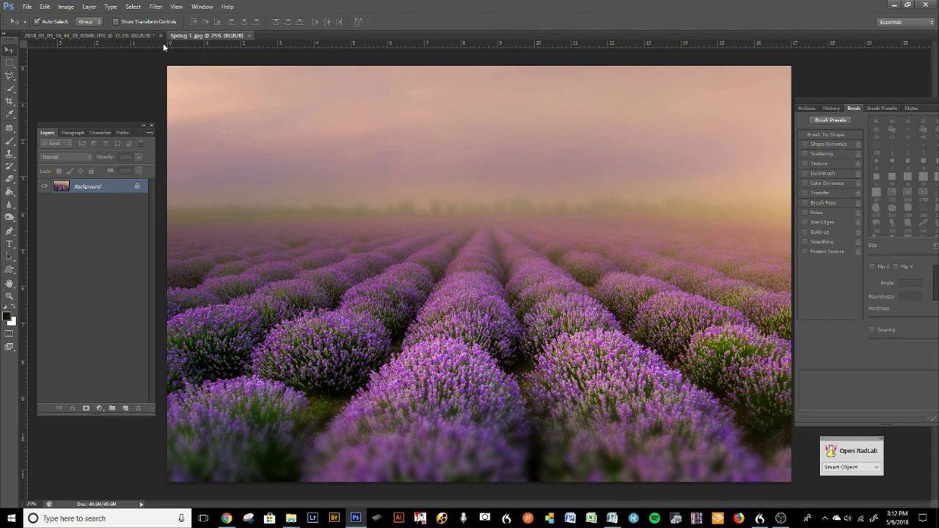
Step: Examine the original bride photo against the Spring 1.jpg lavender field background
{"action": "left_click", "coordinate": [143, 37]}
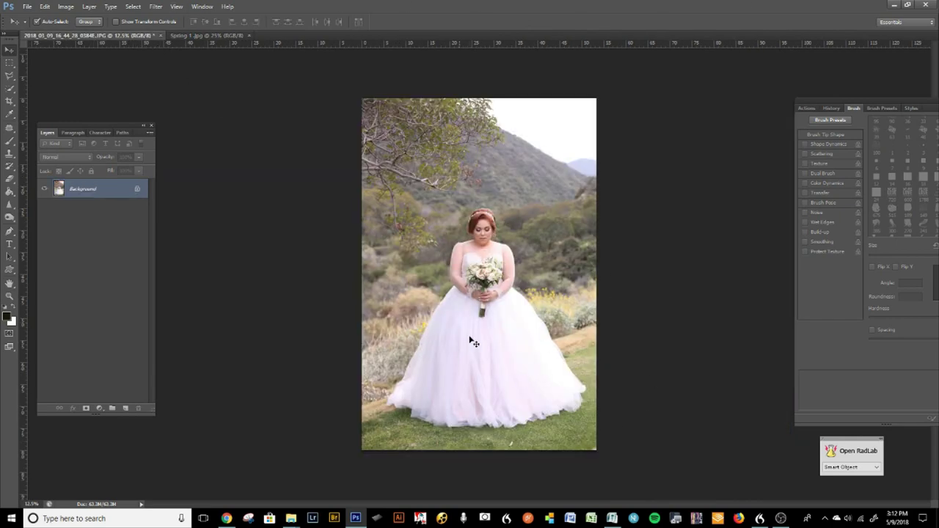
{"action": "left_click", "coordinate": [178, 36]}
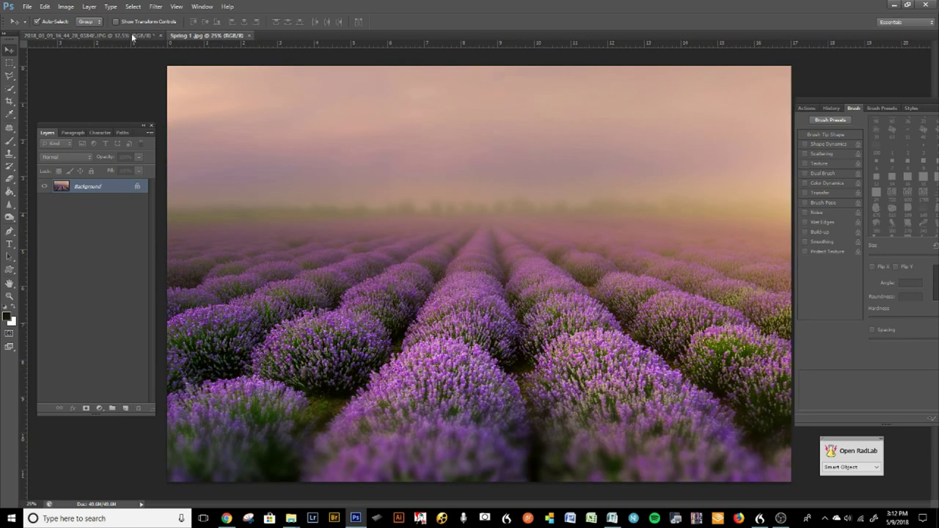
{"action": "left_click", "coordinate": [132, 36]}
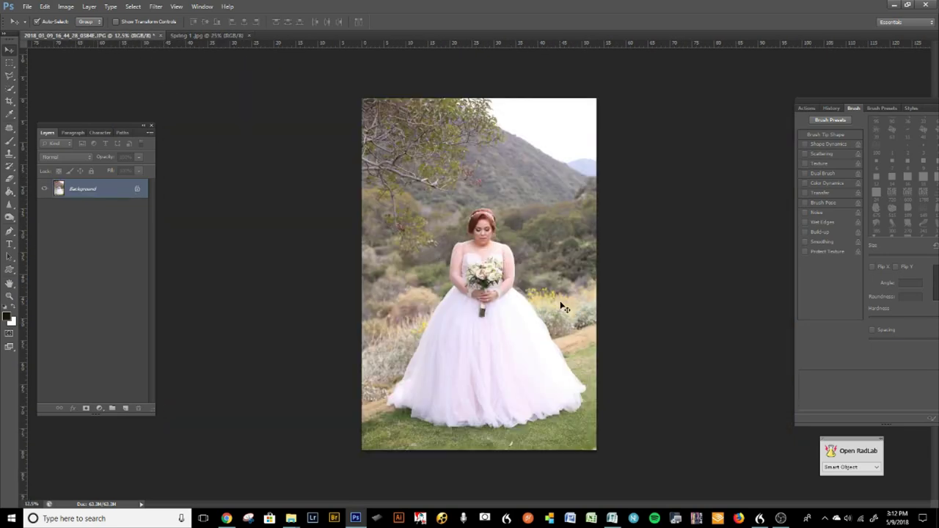
{"action": "scroll", "coordinate": [560, 305], "scroll_direction": "up", "scroll_amount": 5}
{"action": "scroll", "coordinate": [506, 147], "scroll_direction": "down", "scroll_amount": 2}
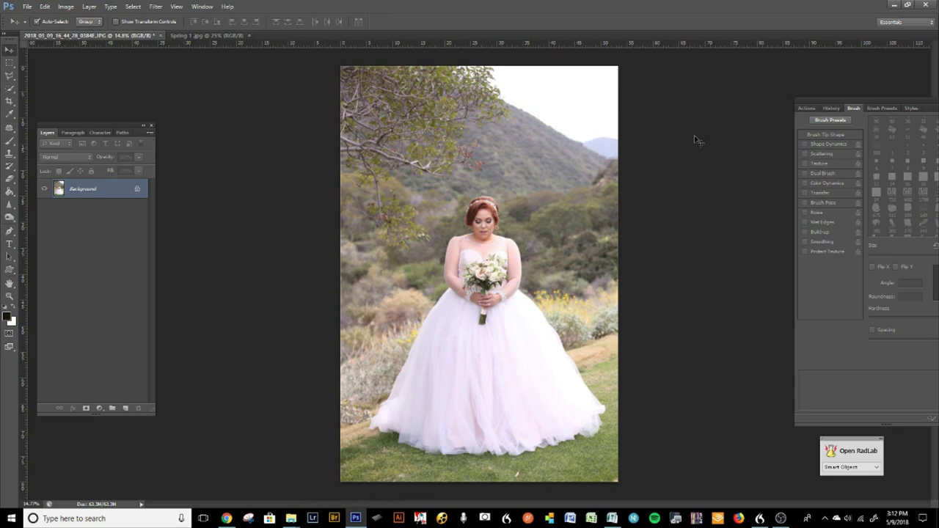
{"action": "left_click", "coordinate": [228, 35]}
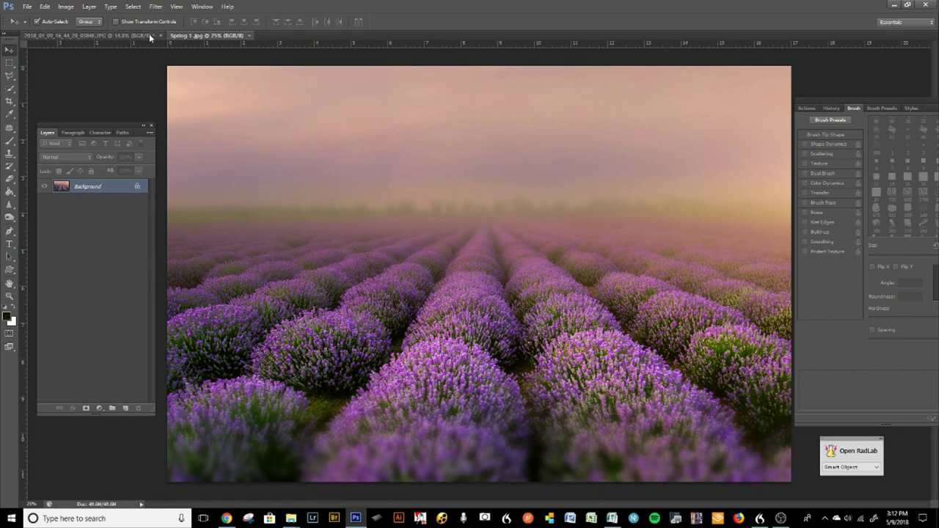
{"action": "left_click", "coordinate": [103, 35]}
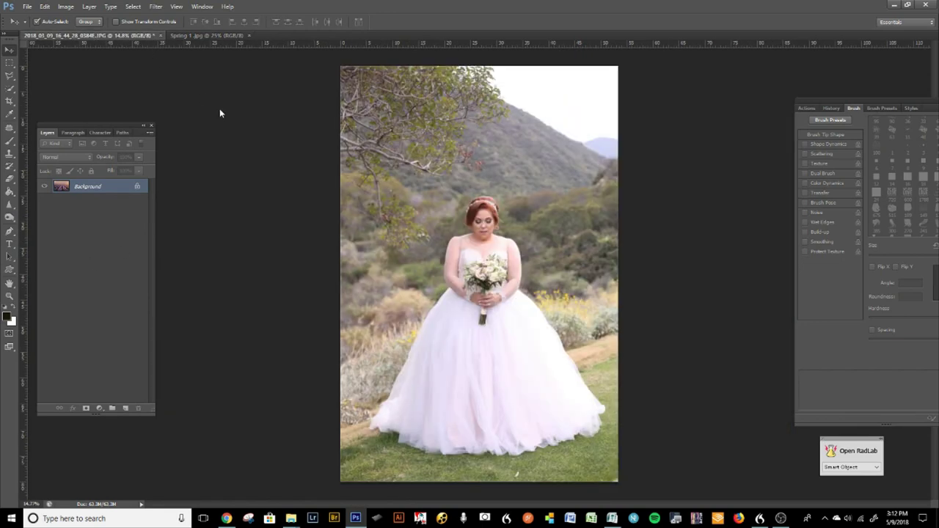
Step: In Spring 1.jpg, duplicate the Background layer and flip the copy horizontally
{"action": "left_click", "coordinate": [233, 35]}
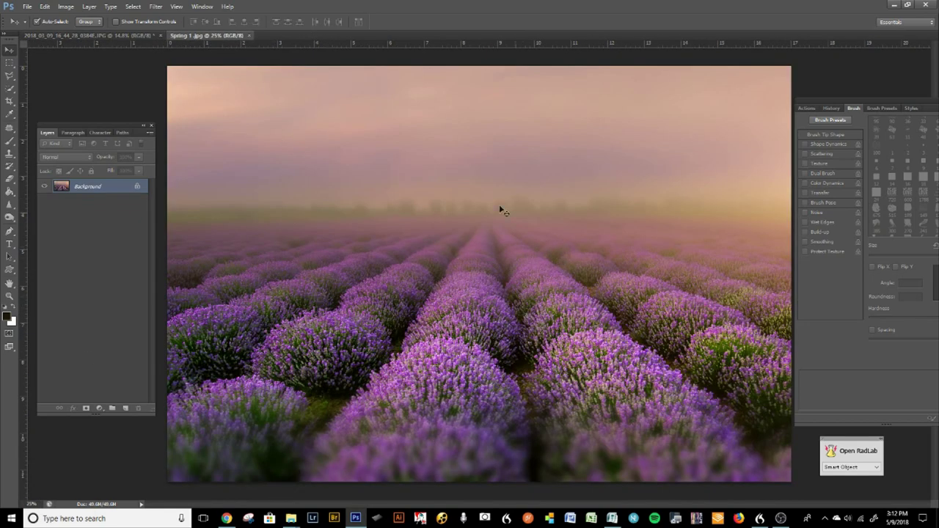
{"action": "left_click", "coordinate": [43, 11]}
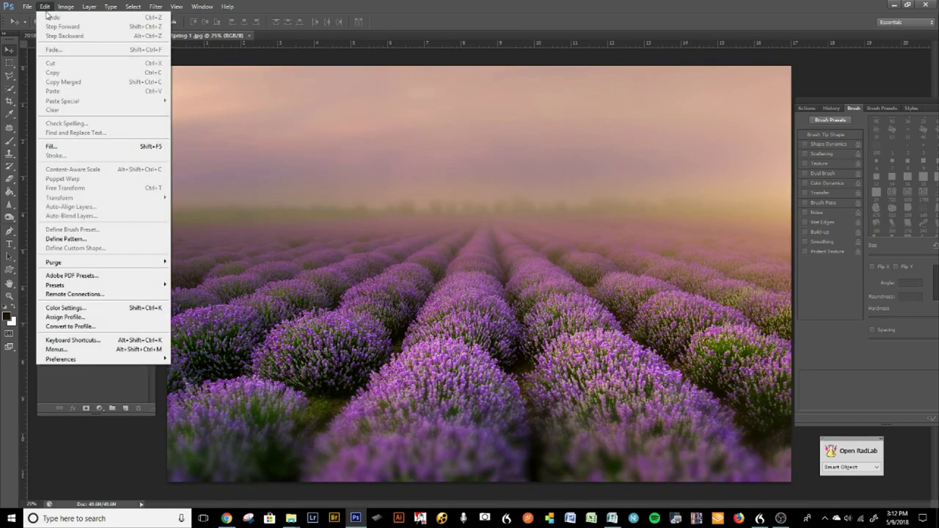
{"action": "left_click", "coordinate": [278, 3]}
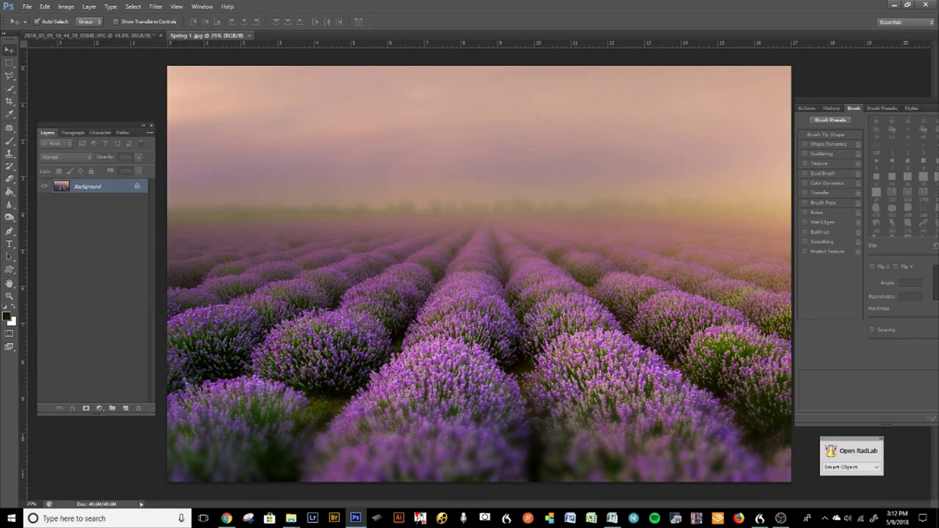
{"action": "left_click_drag", "start_coordinate": [111, 191], "coordinate": [126, 407]}
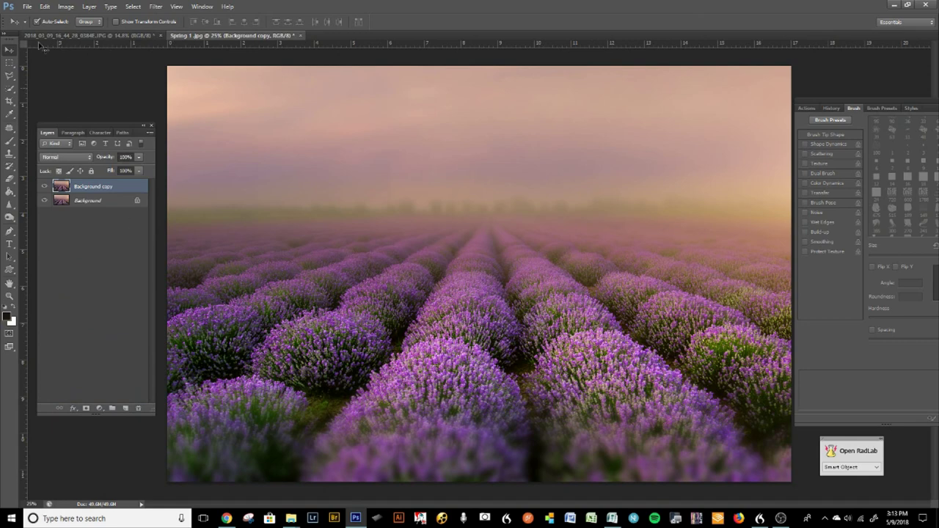
{"action": "left_click", "coordinate": [45, 6]}
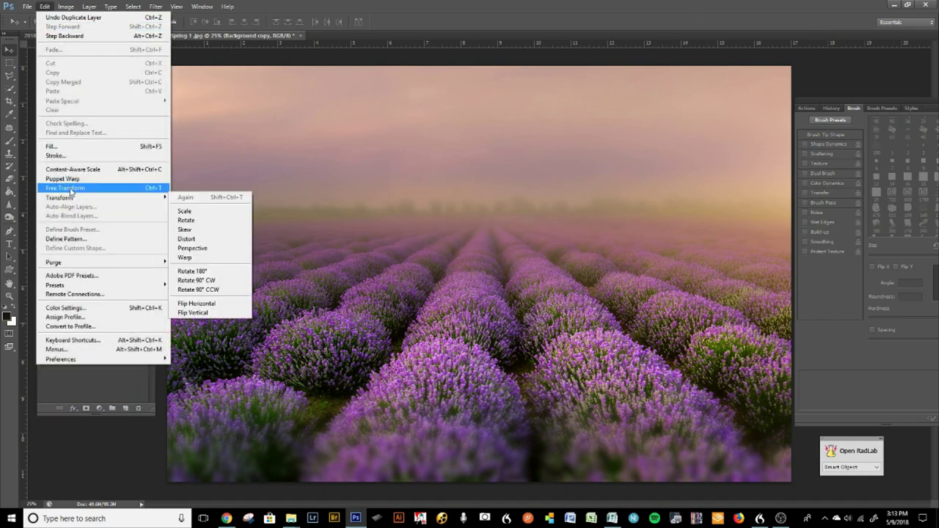
{"action": "mouse_move", "coordinate": [69, 200]}
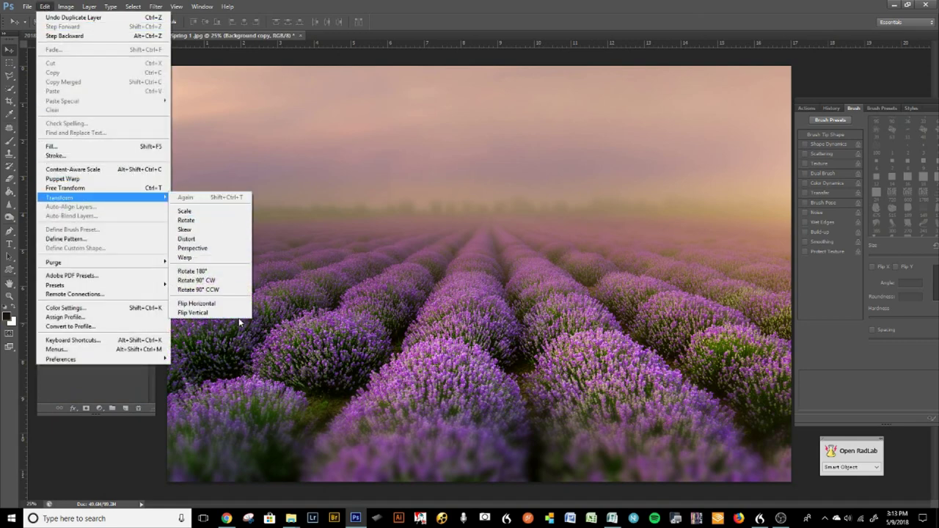
{"action": "left_click", "coordinate": [217, 306]}
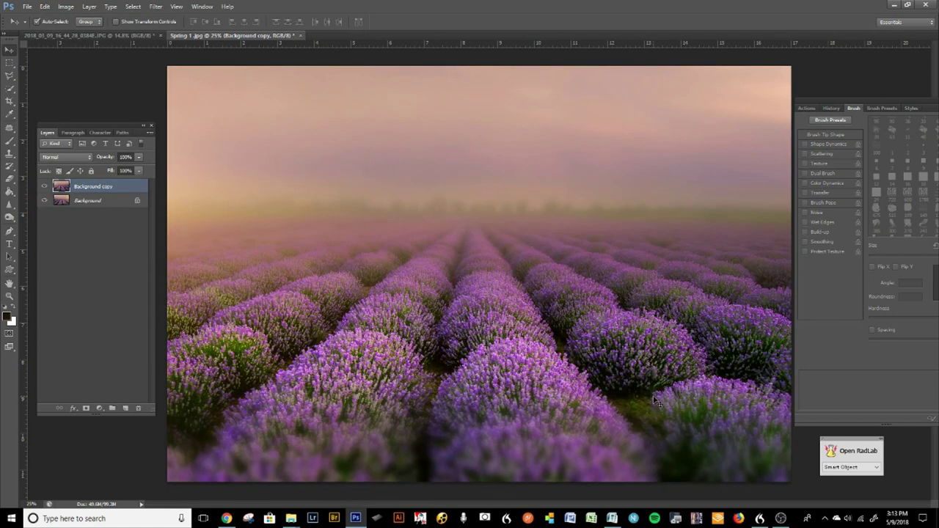
Step: In the bride photo, select the bride from her hair down to the gown's hem with the Quick Selection tool
{"action": "left_click", "coordinate": [120, 35]}
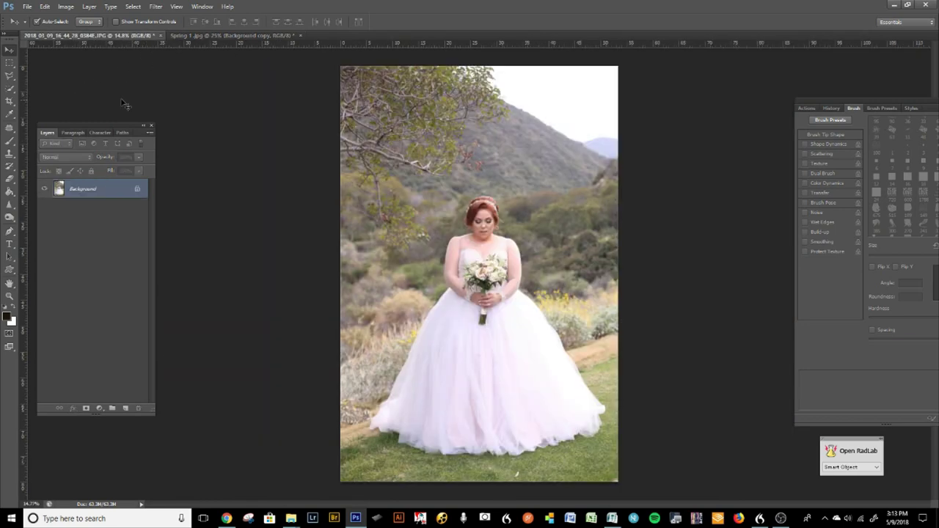
{"action": "left_click", "coordinate": [8, 90]}
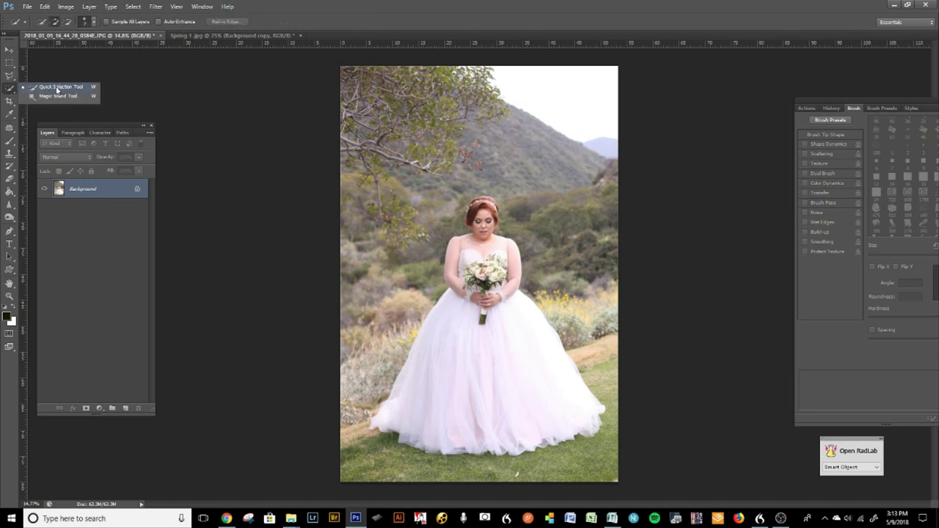
{"action": "left_click", "coordinate": [57, 89]}
{"action": "left_click_drag", "start_coordinate": [474, 248], "coordinate": [485, 256]}
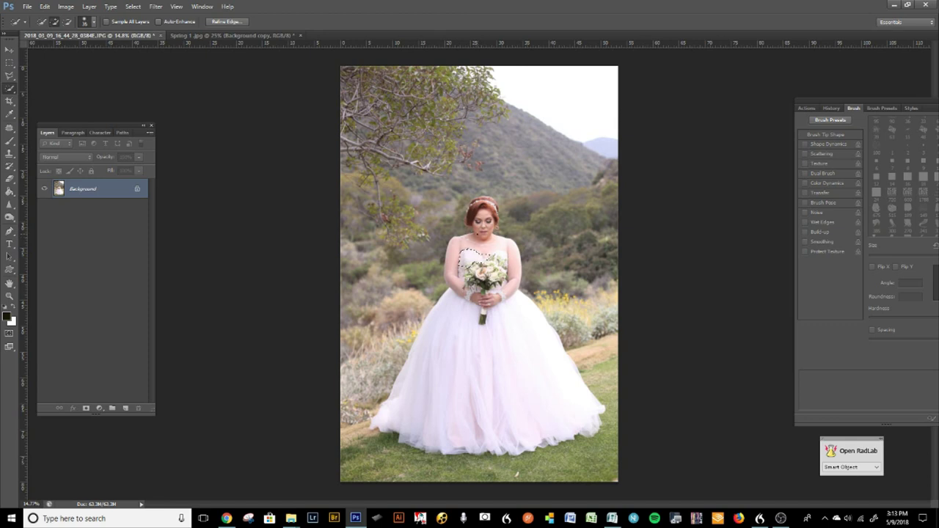
{"action": "mouse_move", "coordinate": [474, 265]}
{"action": "left_mouse_down"}
{"action": "mouse_move", "coordinate": [465, 259]}
{"action": "mouse_move", "coordinate": [484, 220]}
{"action": "left_mouse_up"}
{"action": "mouse_move", "coordinate": [475, 254]}
{"action": "left_mouse_down"}
{"action": "mouse_move", "coordinate": [461, 338]}
{"action": "mouse_move", "coordinate": [431, 397]}
{"action": "mouse_move", "coordinate": [406, 418]}
{"action": "left_mouse_up"}
Step: Check the bride's selection up close and clean up its edge around the hair, arms and gown
{"action": "scroll", "coordinate": [484, 215], "scroll_direction": "up", "scroll_amount": 10}
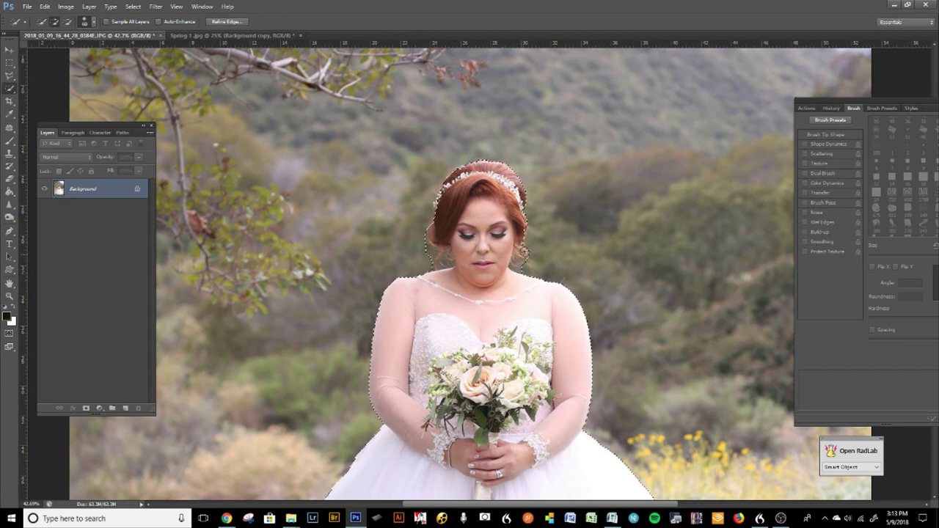
{"action": "key", "text": "alt"}
{"action": "key", "text": "alt"}
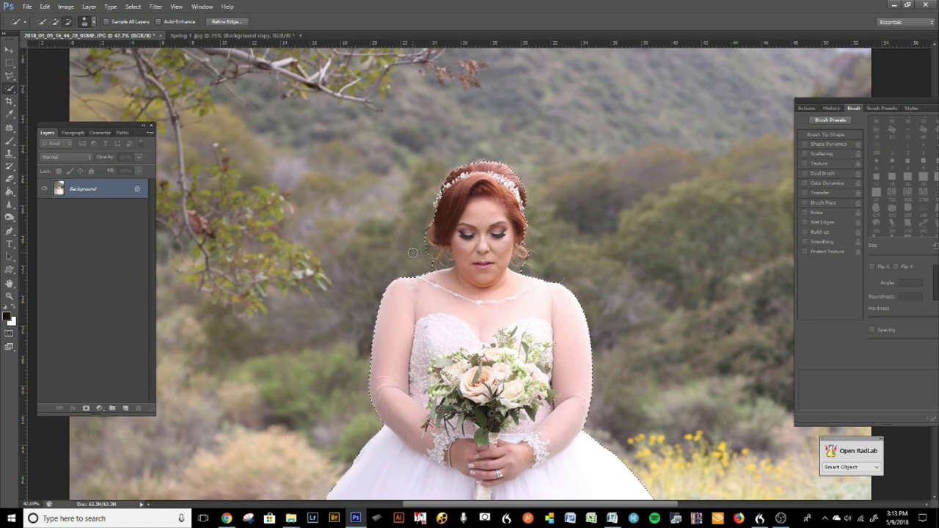
{"action": "key", "text": "alt"}
{"action": "scroll", "coordinate": [482, 213], "scroll_direction": "down", "scroll_amount": 5}
{"action": "left_click_drag", "start_coordinate": [409, 365], "coordinate": [320, 116]}
{"action": "left_click_drag", "start_coordinate": [440, 310], "coordinate": [477, 291]}
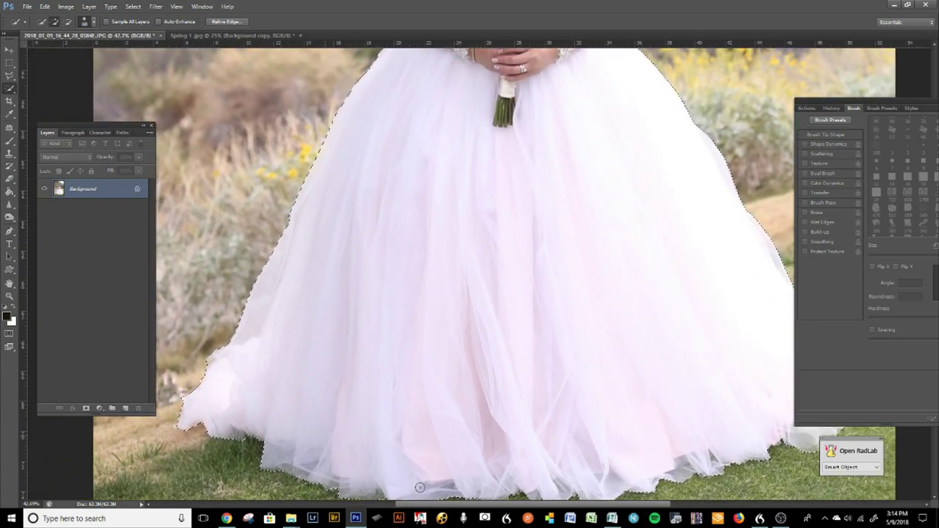
{"action": "left_click_drag", "start_coordinate": [510, 213], "coordinate": [450, 342]}
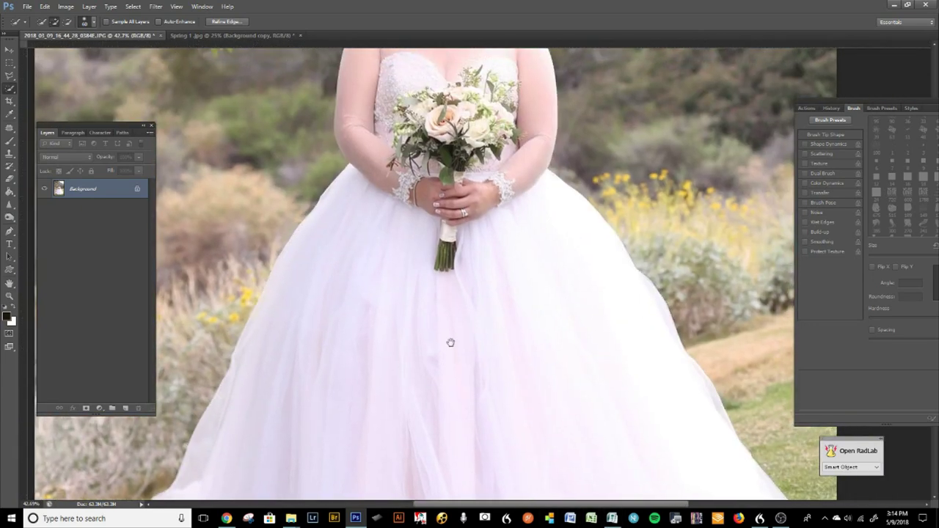
{"action": "left_click_drag", "start_coordinate": [513, 260], "coordinate": [510, 344]}
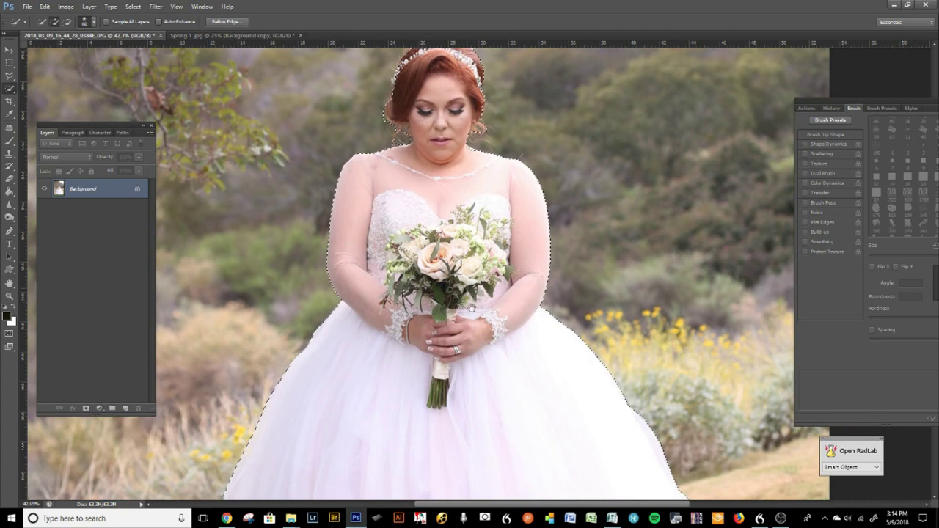
{"action": "left_click_drag", "start_coordinate": [477, 300], "coordinate": [485, 351]}
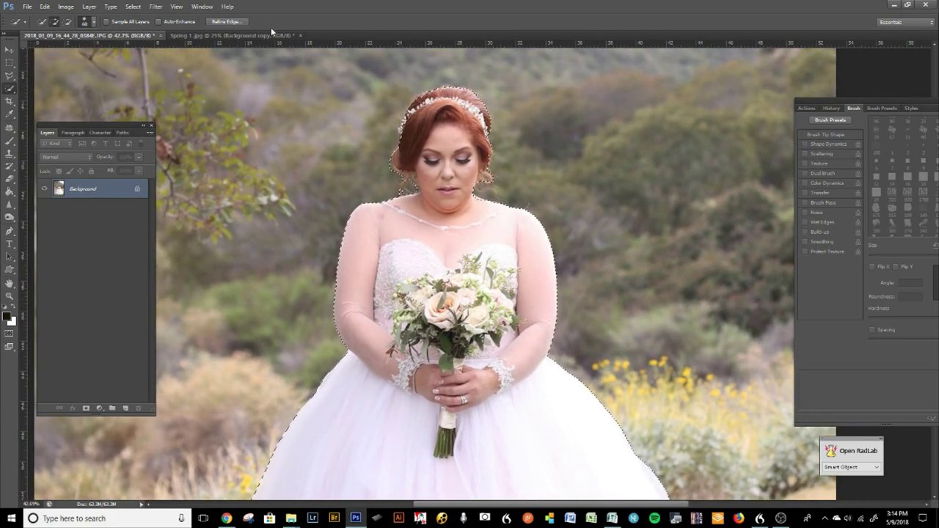
Step: Open Refine Edge for the bride's selection, enable Smart Radius and set the radius to 7.9 px
{"action": "left_click", "coordinate": [133, 7]}
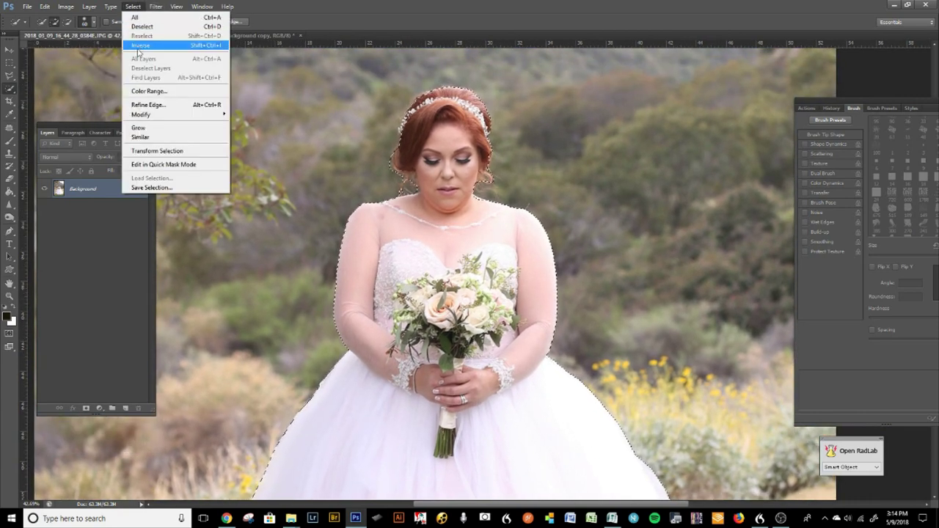
{"action": "left_click", "coordinate": [159, 107]}
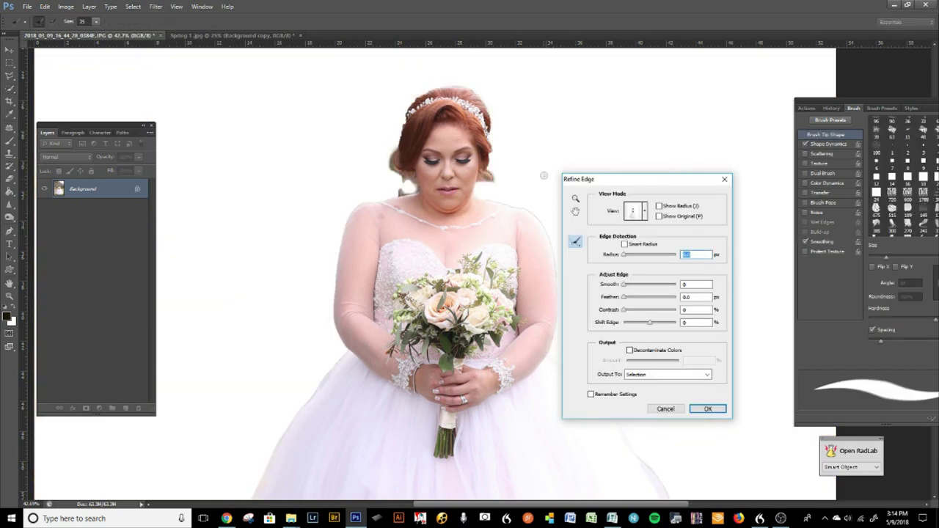
{"action": "left_click", "coordinate": [625, 244]}
{"action": "left_click_drag", "start_coordinate": [634, 257], "coordinate": [646, 258]}
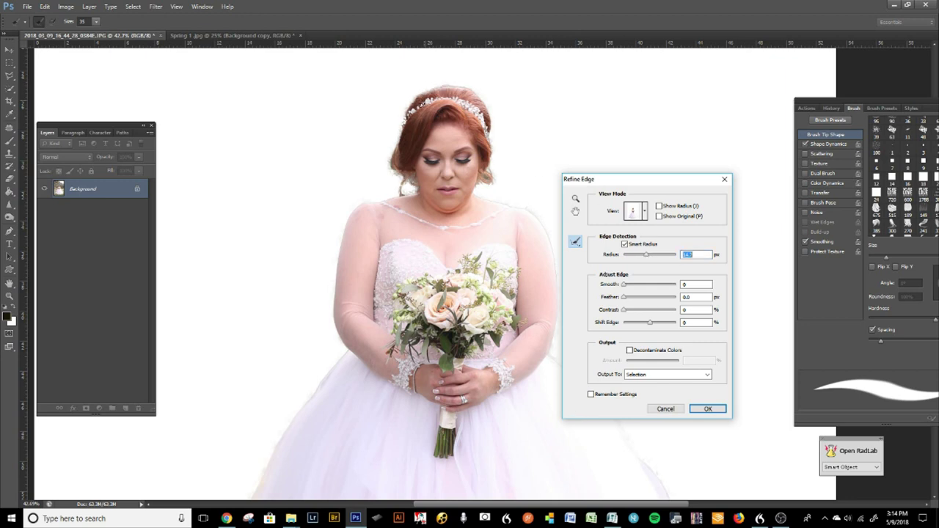
{"action": "left_click", "coordinate": [643, 258]}
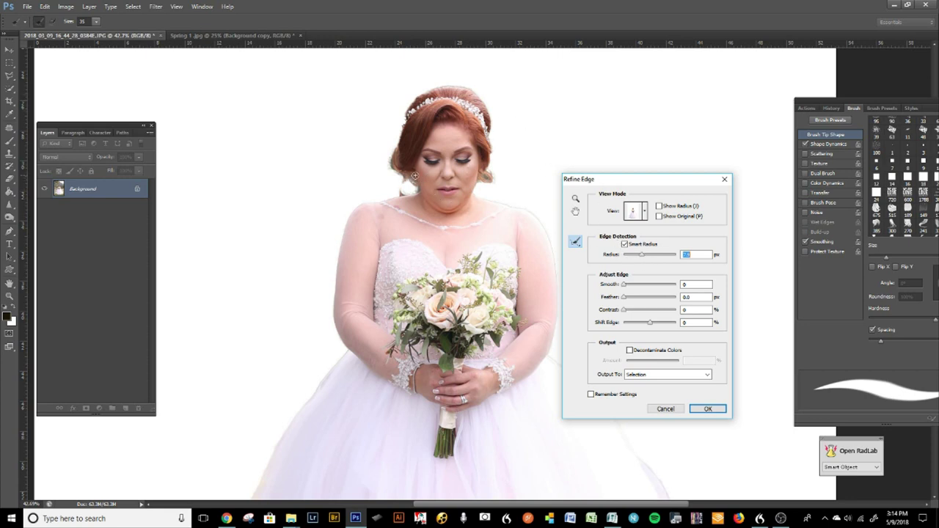
Step: Brush the Refine Radius tool along the hair's edges, the loose curls beside the neck and the top of the head
{"action": "mouse_move", "coordinate": [392, 150]}
{"action": "left_mouse_down"}
{"action": "mouse_move", "coordinate": [405, 192]}
{"action": "mouse_move", "coordinate": [404, 176]}
{"action": "mouse_move", "coordinate": [398, 192]}
{"action": "mouse_move", "coordinate": [410, 184]}
{"action": "left_mouse_up"}
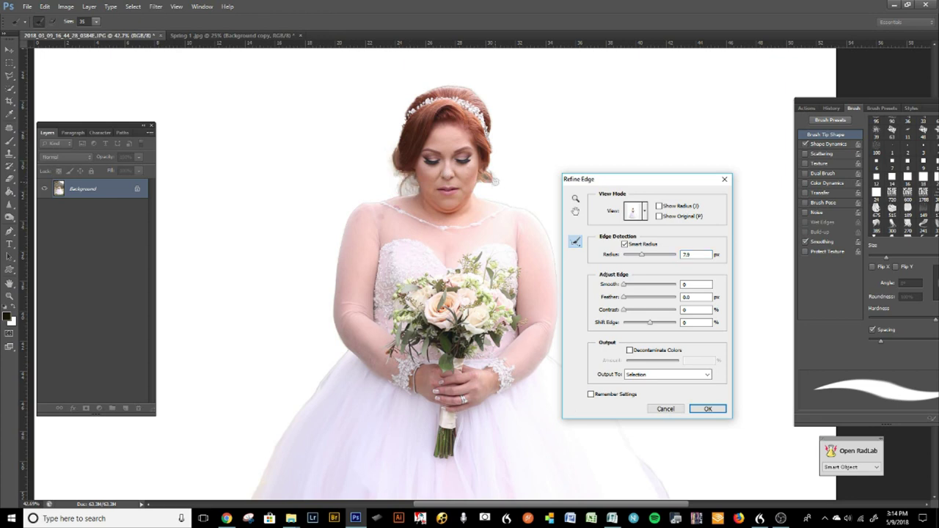
{"action": "mouse_move", "coordinate": [484, 197]}
{"action": "left_mouse_down"}
{"action": "mouse_move", "coordinate": [483, 174]}
{"action": "mouse_move", "coordinate": [497, 198]}
{"action": "left_mouse_up"}
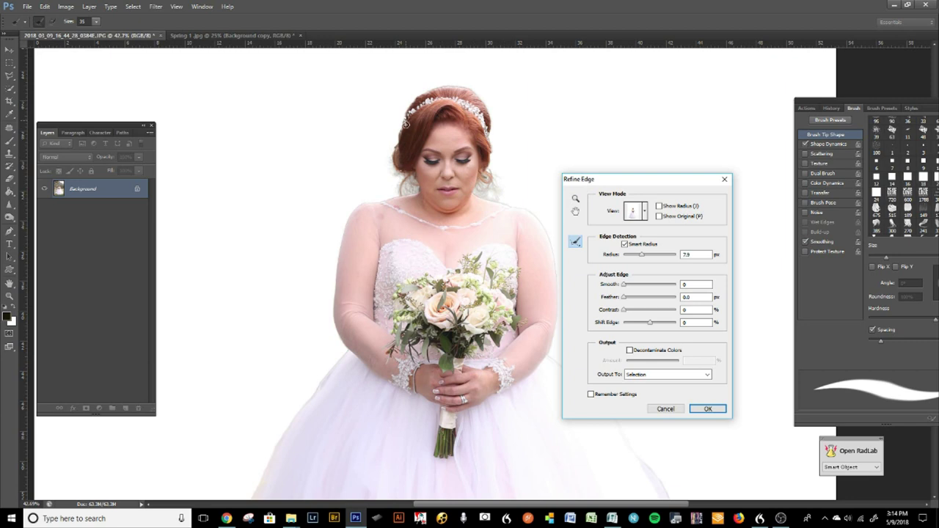
{"action": "left_click_drag", "start_coordinate": [409, 117], "coordinate": [402, 136]}
{"action": "mouse_move", "coordinate": [435, 89]}
{"action": "left_mouse_down"}
{"action": "mouse_move", "coordinate": [464, 86]}
{"action": "mouse_move", "coordinate": [486, 98]}
{"action": "left_mouse_up"}
Step: Adjust the selection edge with Smooth 7 and Contrast 7%, and add a slight feather while checking the gown's outline
{"action": "left_click_drag", "start_coordinate": [268, 434], "coordinate": [227, 278]}
{"action": "left_click_drag", "start_coordinate": [310, 447], "coordinate": [286, 254]}
{"action": "mouse_move", "coordinate": [293, 374]}
{"action": "left_mouse_down"}
{"action": "mouse_move", "coordinate": [311, 302]}
{"action": "mouse_move", "coordinate": [221, 378]}
{"action": "mouse_move", "coordinate": [136, 403]}
{"action": "left_mouse_up"}
{"action": "left_click_drag", "start_coordinate": [350, 297], "coordinate": [361, 378]}
{"action": "mouse_move", "coordinate": [375, 273]}
{"action": "left_mouse_down"}
{"action": "mouse_move", "coordinate": [394, 323]}
{"action": "mouse_move", "coordinate": [495, 364]}
{"action": "mouse_move", "coordinate": [426, 386]}
{"action": "mouse_move", "coordinate": [372, 365]}
{"action": "left_mouse_up"}
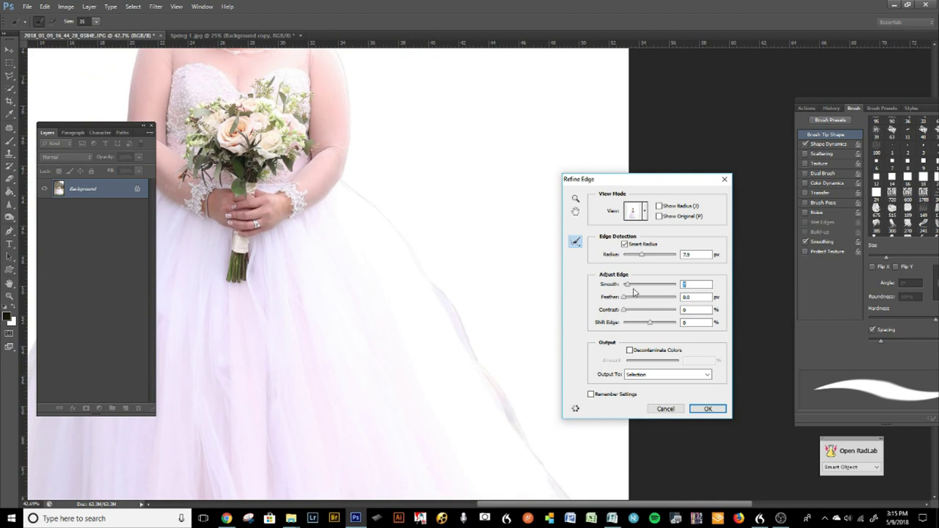
{"action": "left_click_drag", "start_coordinate": [624, 302], "coordinate": [627, 301]}
{"action": "type", "text": "7"}
{"action": "key", "text": "Tab"}
{"action": "key", "text": "Tab"}
{"action": "left_click_drag", "start_coordinate": [640, 299], "coordinate": [643, 298]}
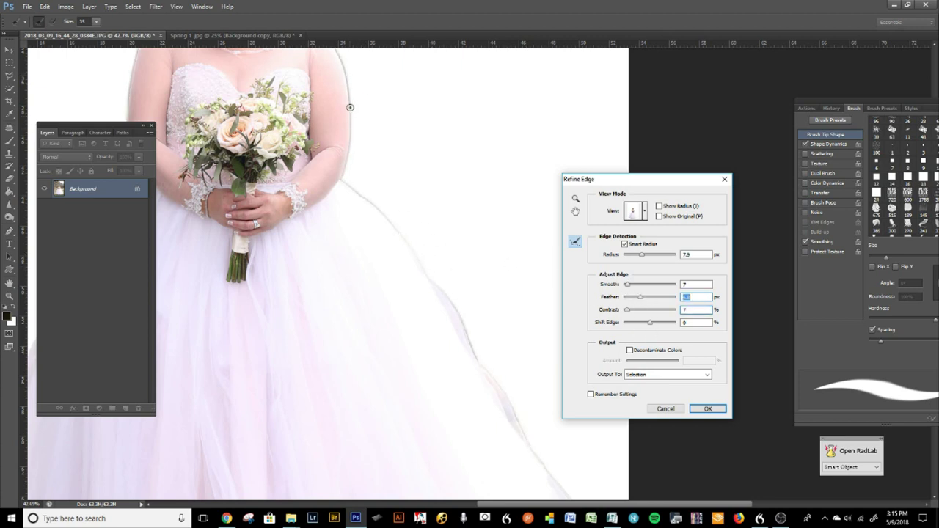
Step: Set the Feather of the bride's selection edge to 1.5 px in Refine Edge
{"action": "left_click_drag", "start_coordinate": [643, 301], "coordinate": [626, 309]}
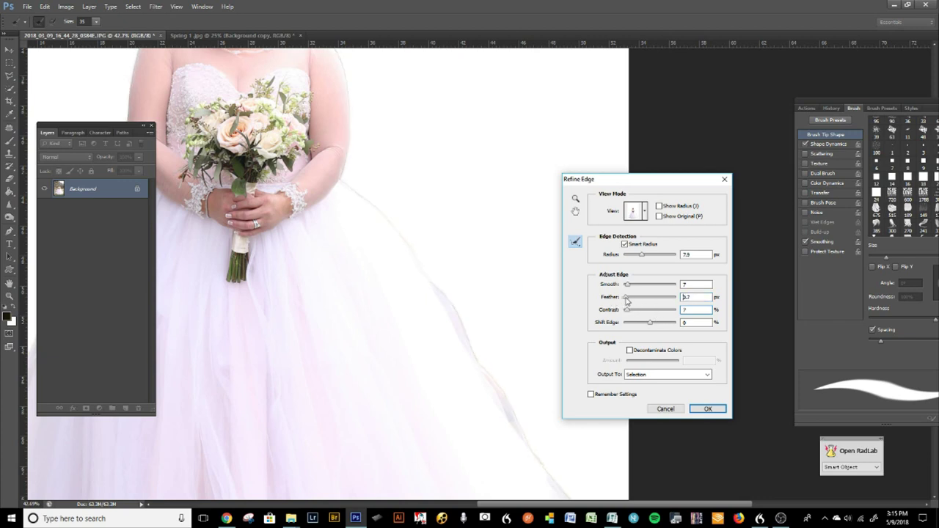
{"action": "left_click_drag", "start_coordinate": [627, 298], "coordinate": [628, 299]}
{"action": "left_click_drag", "start_coordinate": [629, 301], "coordinate": [625, 301]}
{"action": "type", "text": "105"}
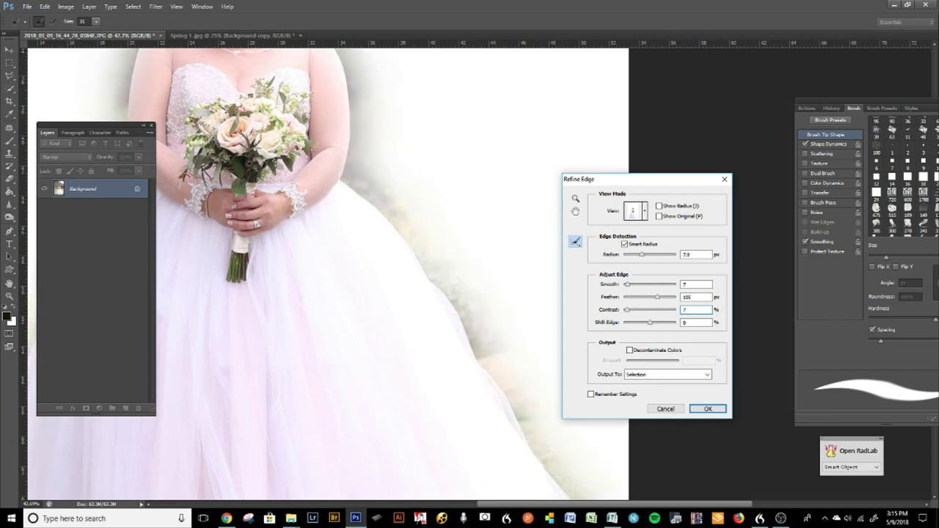
{"action": "key", "text": "BackSpace"}
{"action": "key", "text": "BackSpace"}
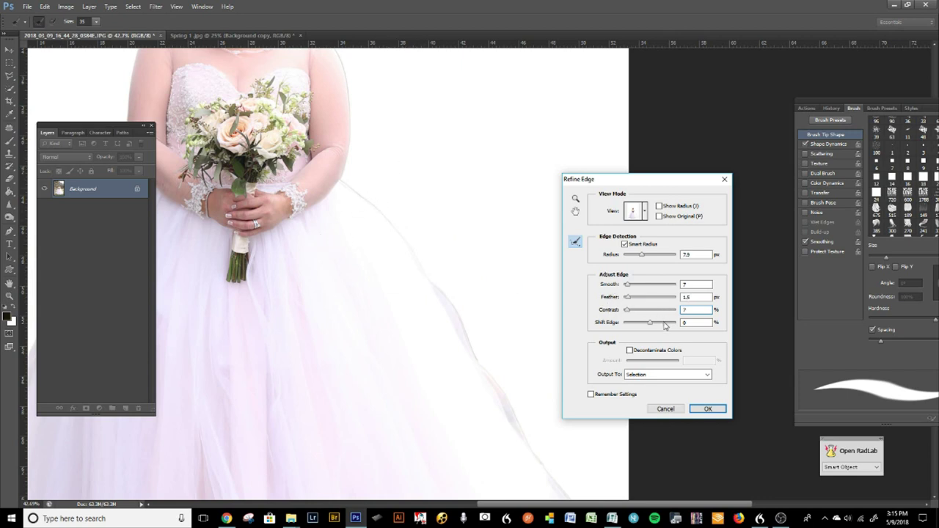
Step: Set Shift Edge to -78% to contract the selection, and check the outline of the gown, arms and hair
{"action": "left_click_drag", "start_coordinate": [648, 327], "coordinate": [646, 328]}
{"action": "left_click_drag", "start_coordinate": [648, 330], "coordinate": [629, 325]}
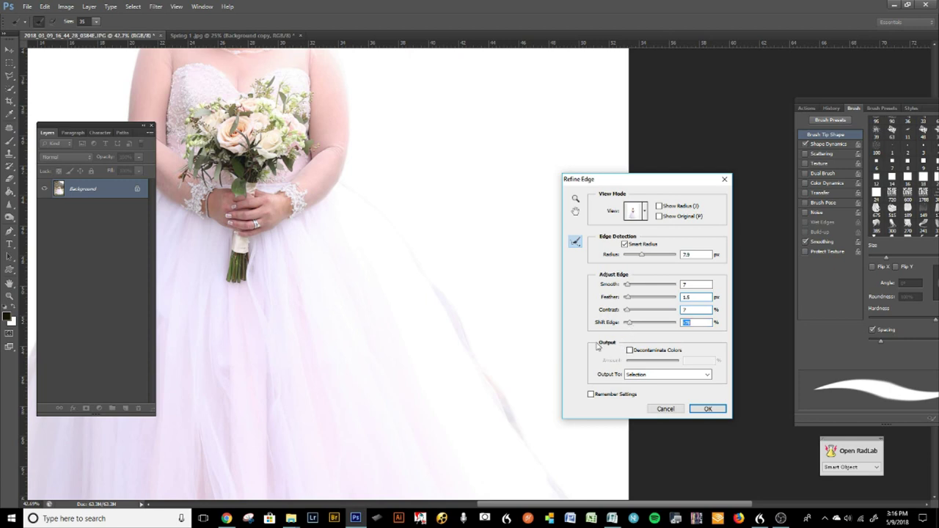
{"action": "left_click_drag", "start_coordinate": [305, 256], "coordinate": [516, 293]}
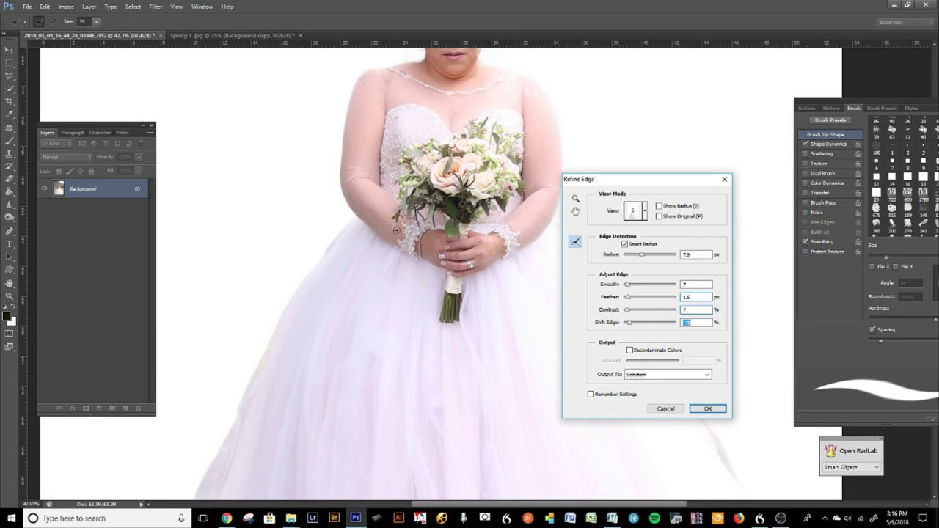
{"action": "left_click_drag", "start_coordinate": [331, 407], "coordinate": [319, 264]}
{"action": "left_click_drag", "start_coordinate": [527, 125], "coordinate": [396, 343]}
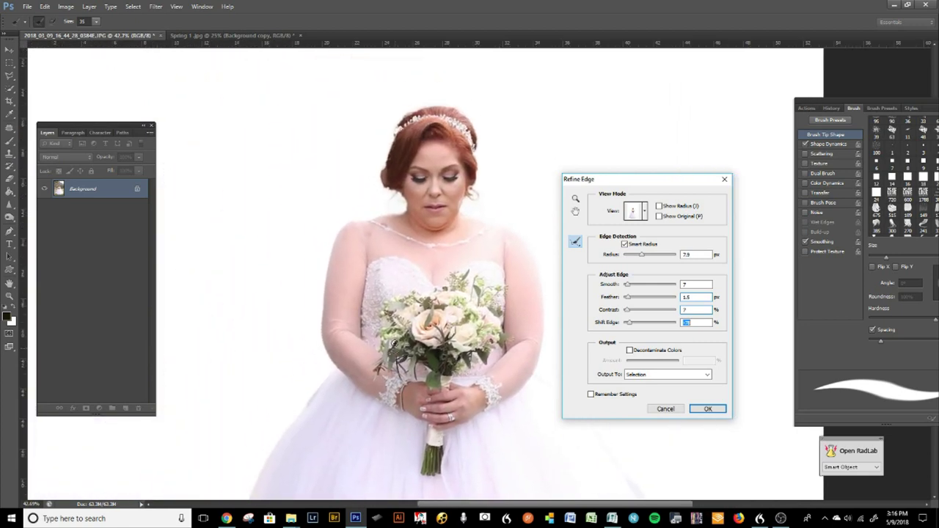
{"action": "left_click_drag", "start_coordinate": [395, 379], "coordinate": [336, 376]}
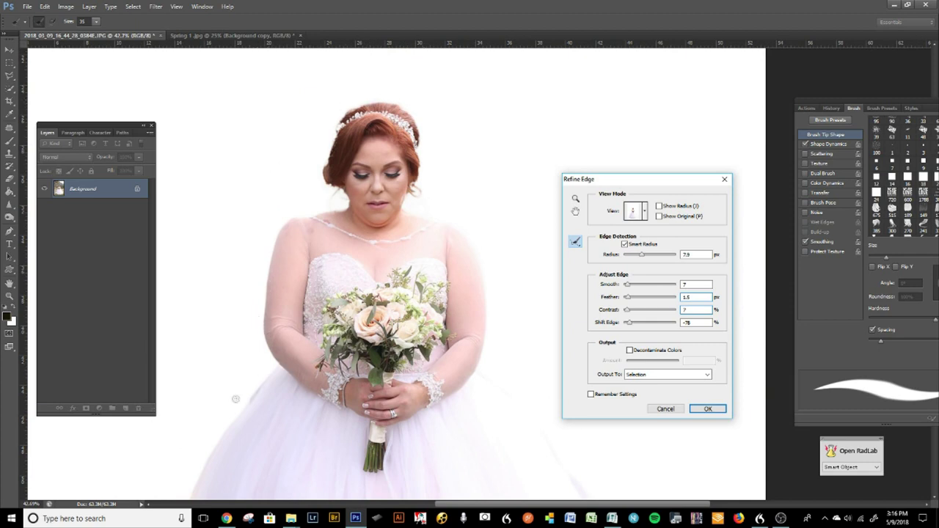
Step: Output the refined selection to New Layer with Layer Mask and apply Refine Edge
{"action": "left_click_drag", "start_coordinate": [641, 183], "coordinate": [603, 124]}
{"action": "left_click", "coordinate": [608, 320]}
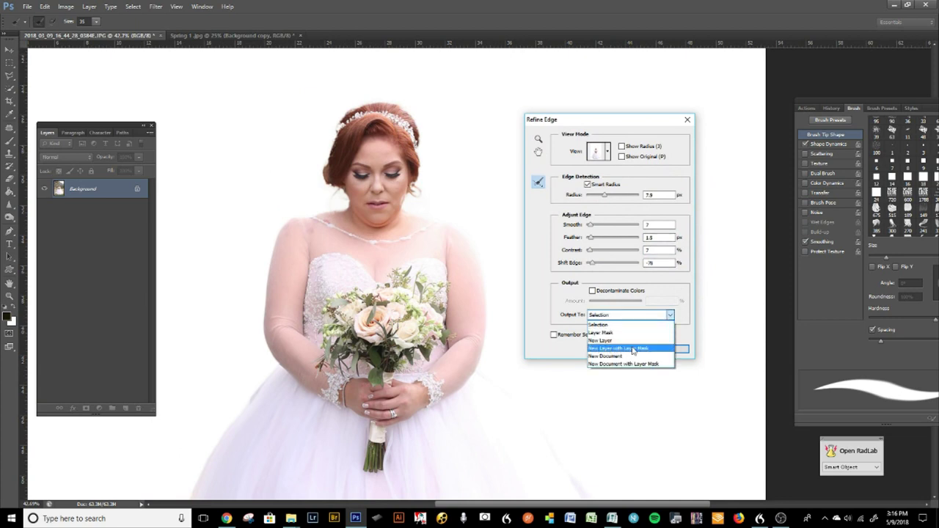
{"action": "left_click", "coordinate": [650, 350]}
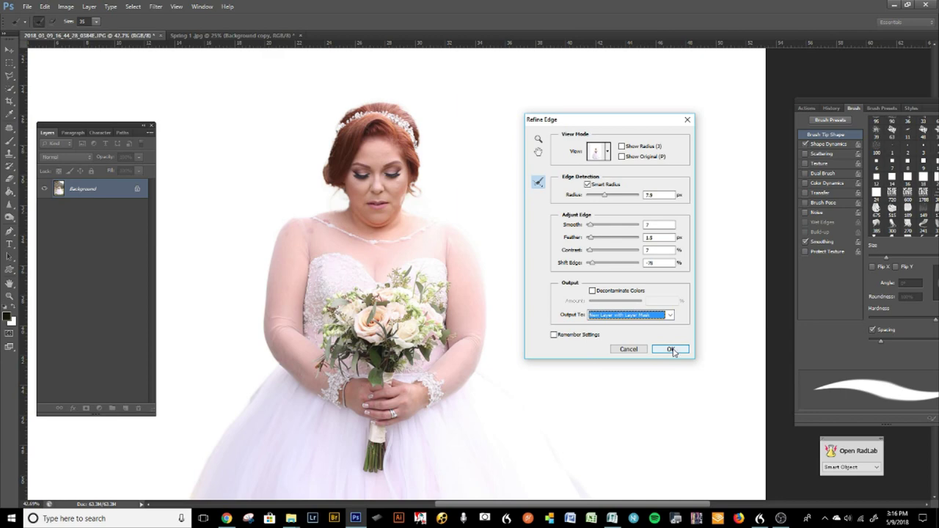
{"action": "left_click", "coordinate": [671, 350]}
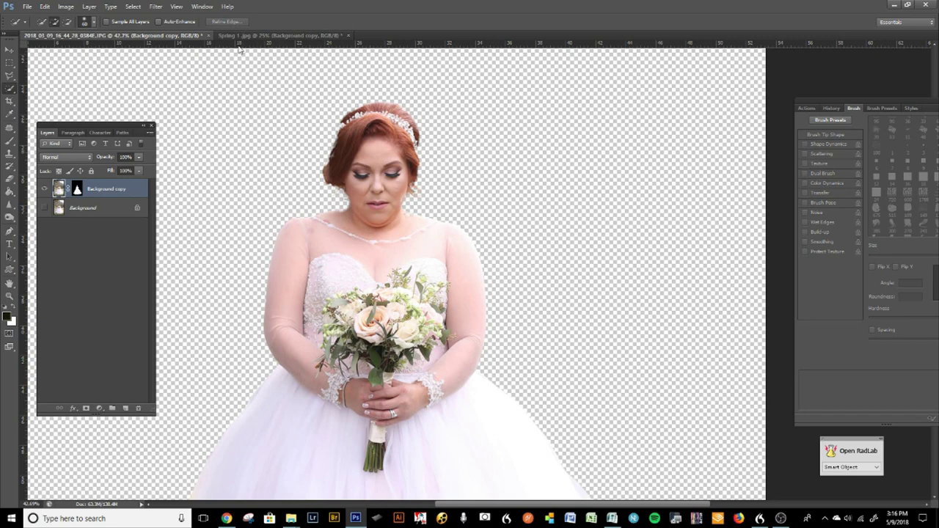
Step: Float the lavender image and the bride photo in separate windows and arrange them so both are accessible
{"action": "left_click_drag", "start_coordinate": [229, 34], "coordinate": [327, 56]}
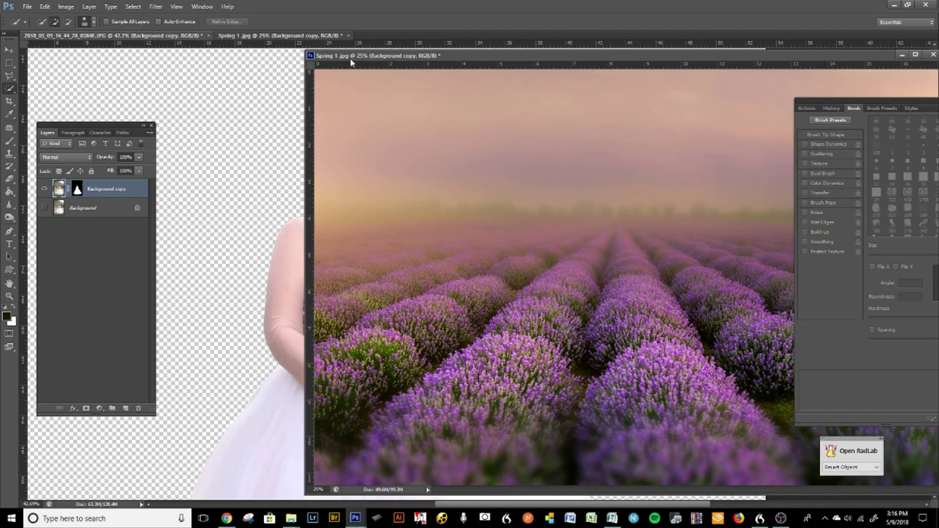
{"action": "left_click", "coordinate": [163, 42]}
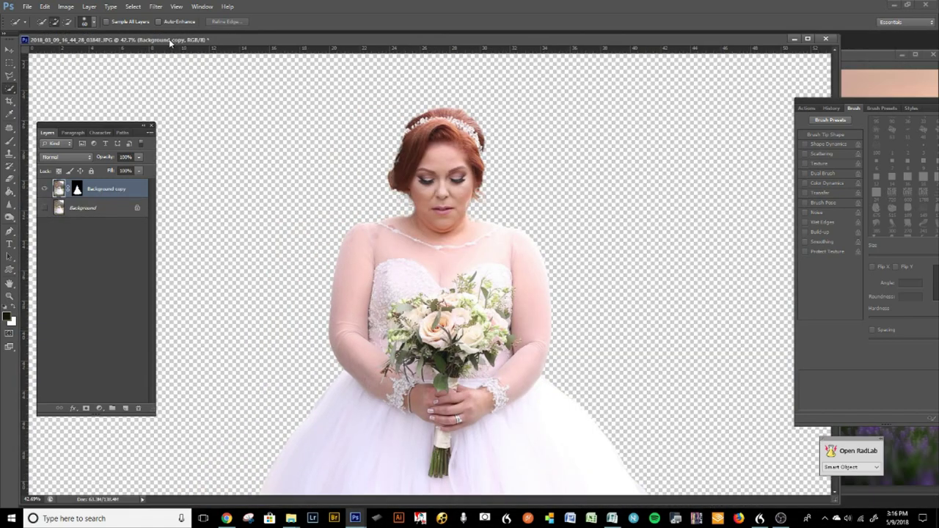
{"action": "left_click_drag", "start_coordinate": [238, 39], "coordinate": [230, 105]}
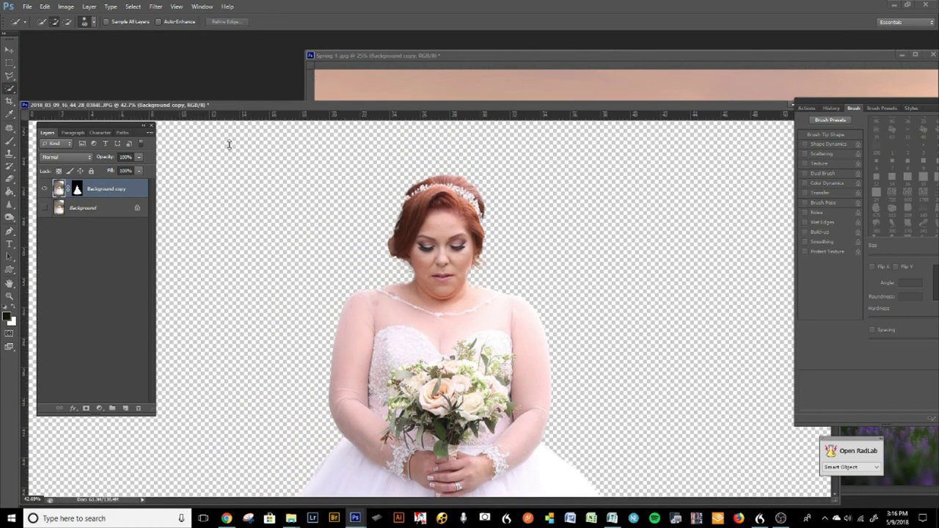
{"action": "left_click_drag", "start_coordinate": [229, 144], "coordinate": [230, 157]}
{"action": "left_click", "coordinate": [452, 57]}
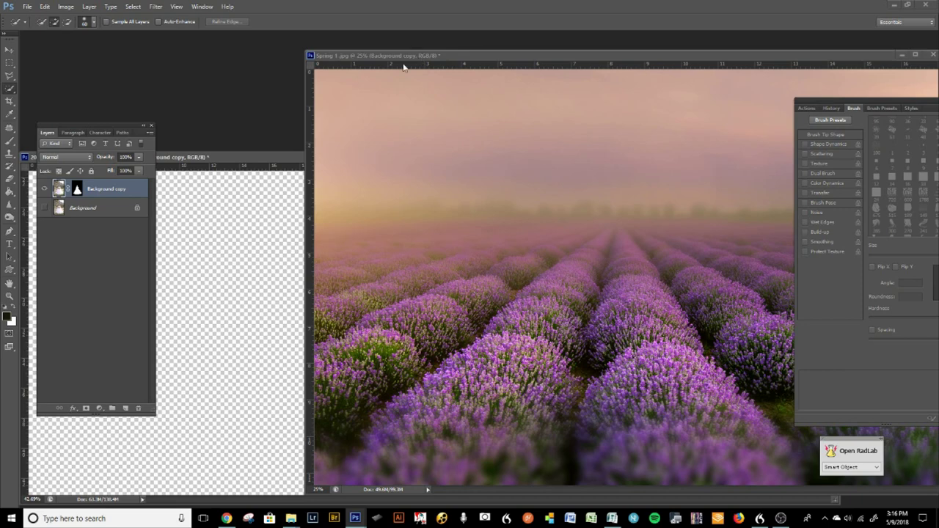
{"action": "left_click_drag", "start_coordinate": [403, 67], "coordinate": [385, 69]}
{"action": "left_click", "coordinate": [248, 157]}
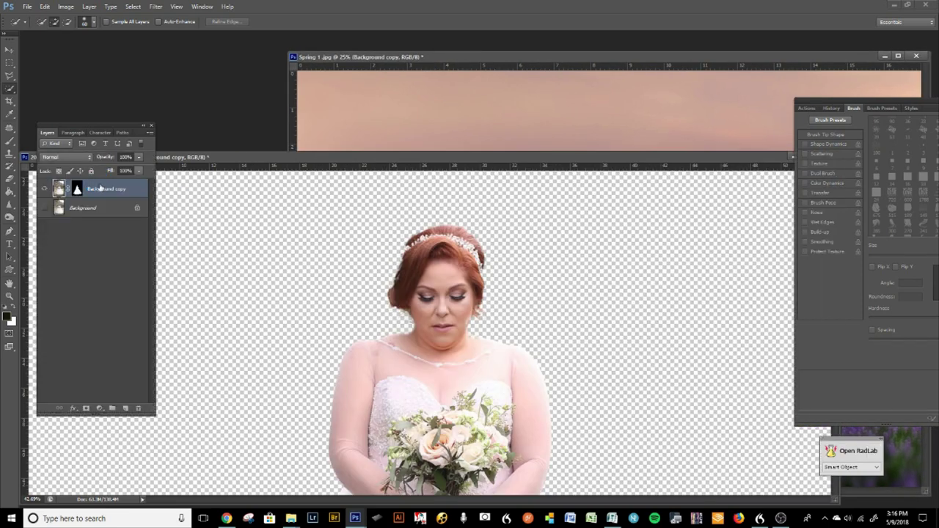
Step: Copy the masked bride layer into Spring 1.jpg, minimize the bride photo and reposition the lavender image's window
{"action": "left_click_drag", "start_coordinate": [97, 189], "coordinate": [643, 154]}
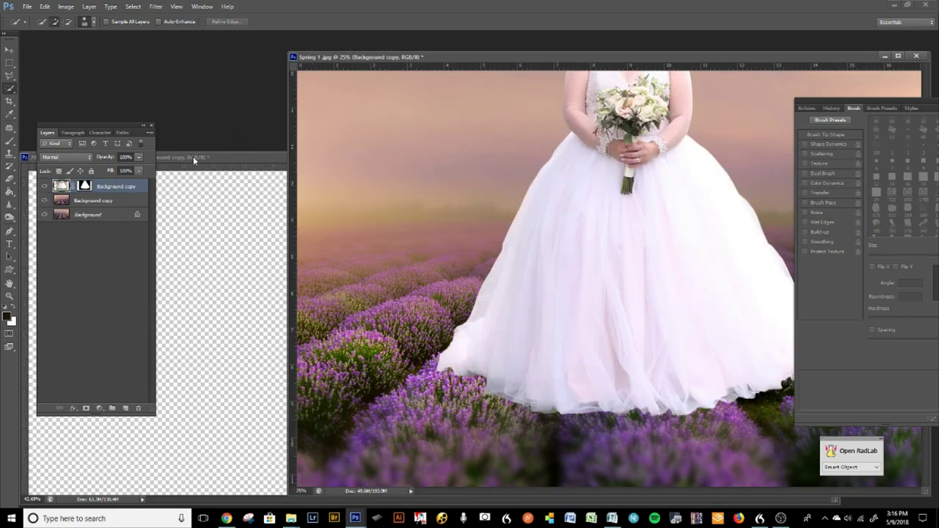
{"action": "left_click", "coordinate": [195, 160]}
{"action": "left_click", "coordinate": [791, 157]}
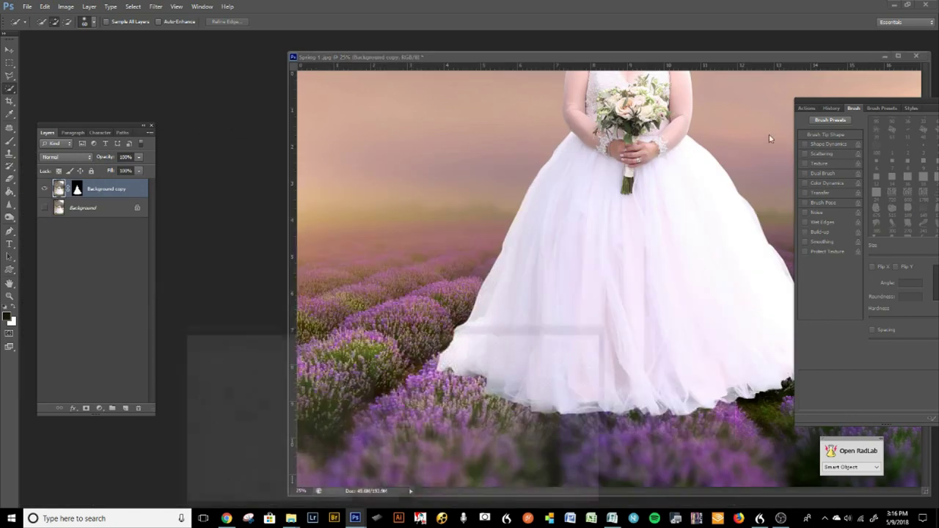
{"action": "left_click_drag", "start_coordinate": [692, 57], "coordinate": [552, 86]}
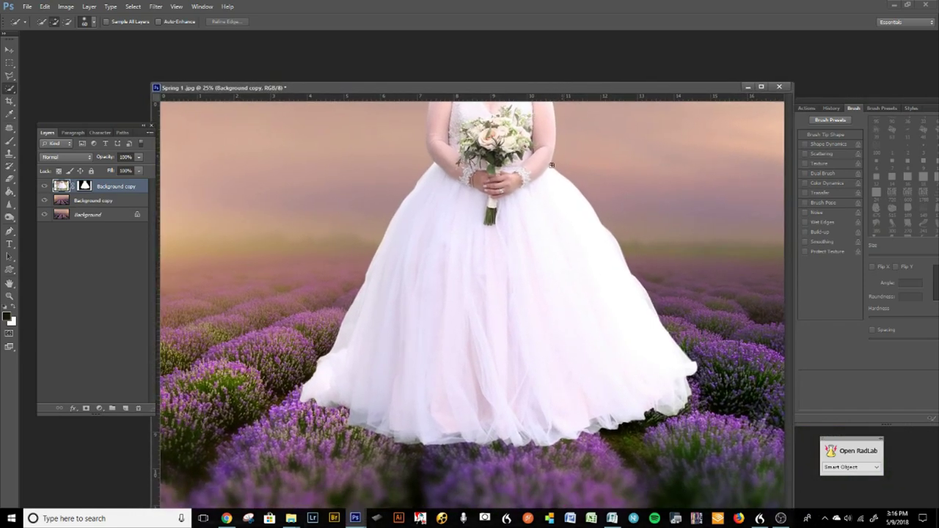
Step: Move the bride down and over to the right side of the lavender field, with the image window maximized
{"action": "left_click", "coordinate": [8, 49]}
{"action": "left_click_drag", "start_coordinate": [514, 220], "coordinate": [508, 292]}
{"action": "left_click", "coordinate": [761, 87]}
{"action": "left_click_drag", "start_coordinate": [467, 323], "coordinate": [644, 306]}
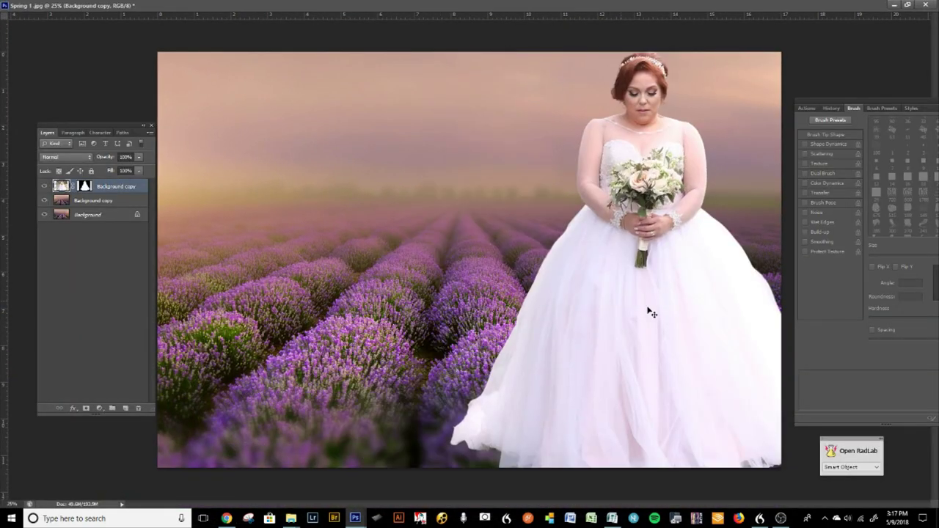
Step: Examine the gown's cut-out edge and hem up close against the lavender rows
{"action": "scroll", "coordinate": [616, 346], "scroll_direction": "up", "scroll_amount": 6}
{"action": "scroll", "coordinate": [615, 346], "scroll_direction": "down", "scroll_amount": 5}
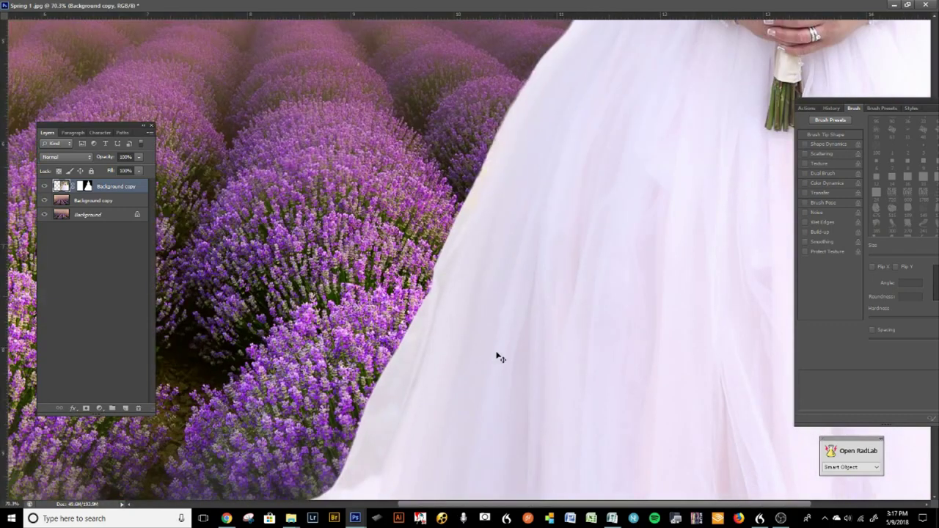
{"action": "left_click_drag", "start_coordinate": [438, 377], "coordinate": [690, 342]}
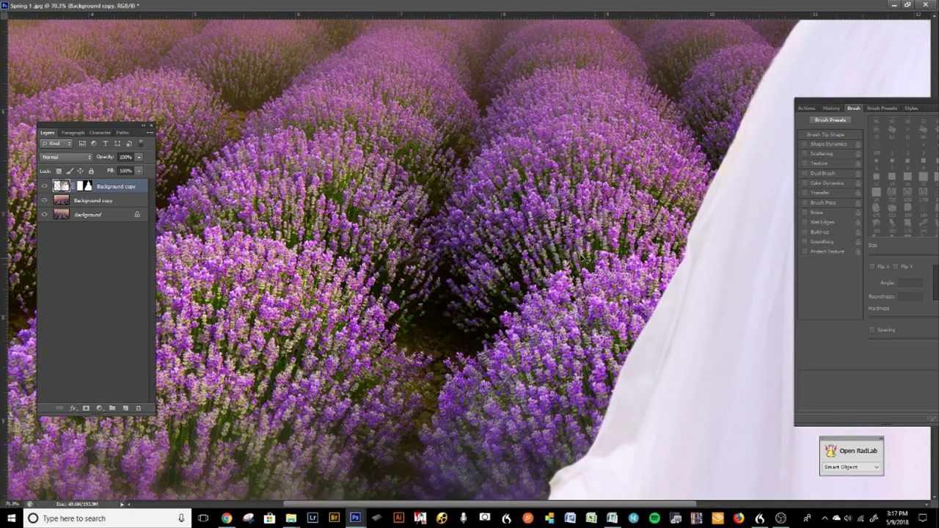
{"action": "left_click_drag", "start_coordinate": [539, 228], "coordinate": [514, 392]}
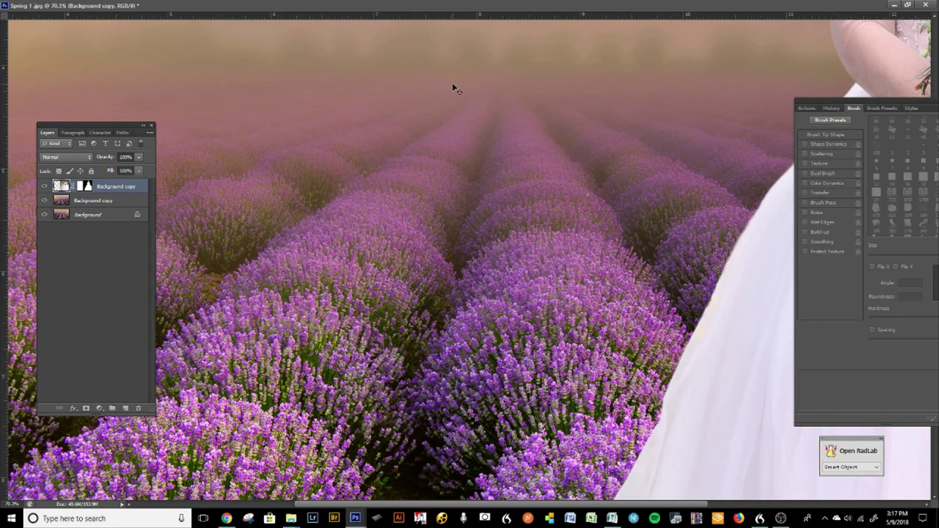
{"action": "scroll", "coordinate": [530, 351], "scroll_direction": "down", "scroll_amount": 10}
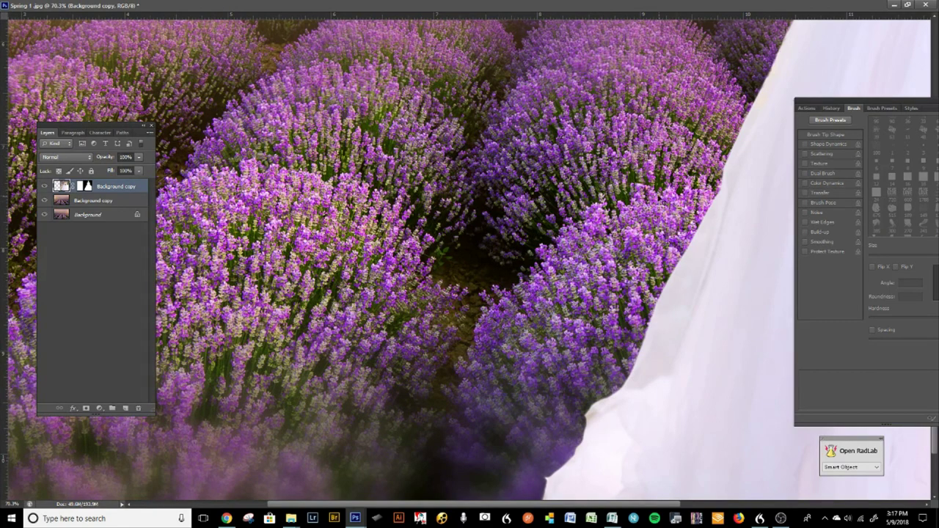
{"action": "left_click_drag", "start_coordinate": [547, 263], "coordinate": [396, 241]}
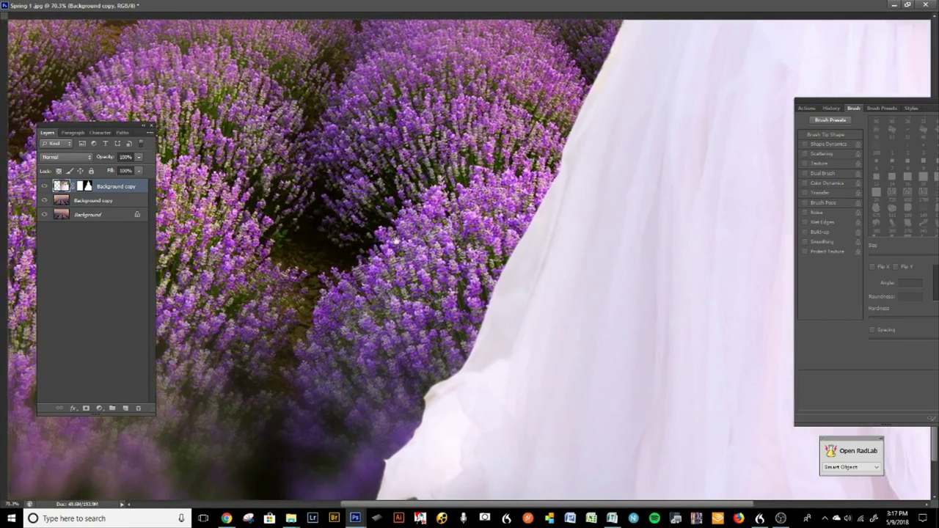
Step: Move the bride from the right side to the centre of the lavender field
{"action": "scroll", "coordinate": [395, 240], "scroll_direction": "left", "scroll_amount": 3}
{"action": "scroll", "coordinate": [389, 255], "scroll_direction": "down", "scroll_amount": 4}
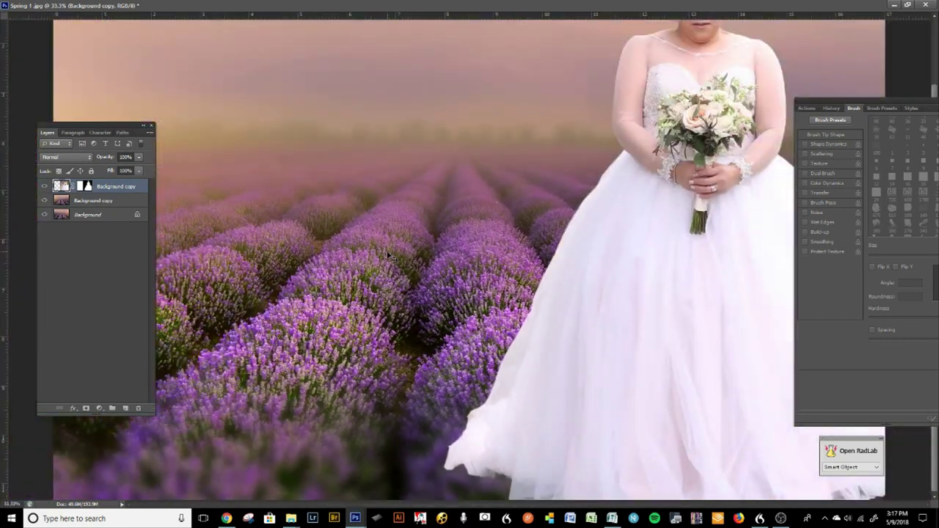
{"action": "scroll", "coordinate": [683, 275], "scroll_direction": "up", "scroll_amount": 3}
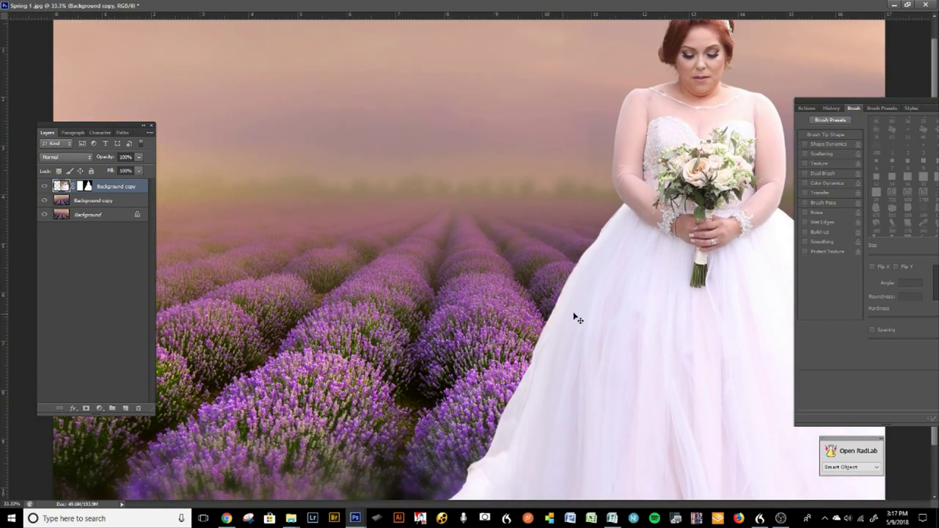
{"action": "left_click_drag", "start_coordinate": [688, 325], "coordinate": [455, 345]}
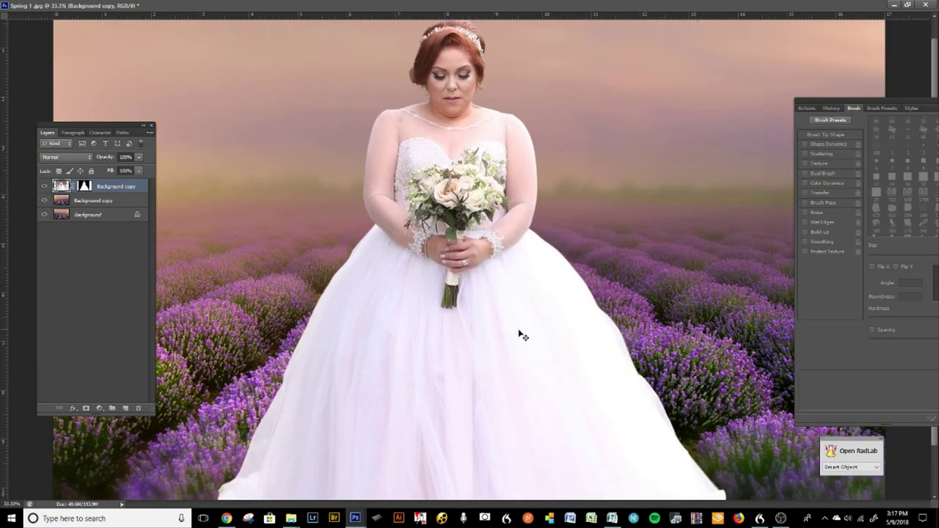
Step: Try scaling the bride down to a small figure with Free Transform and placing her on the central lavender row
{"action": "key", "text": "ctrl+t"}
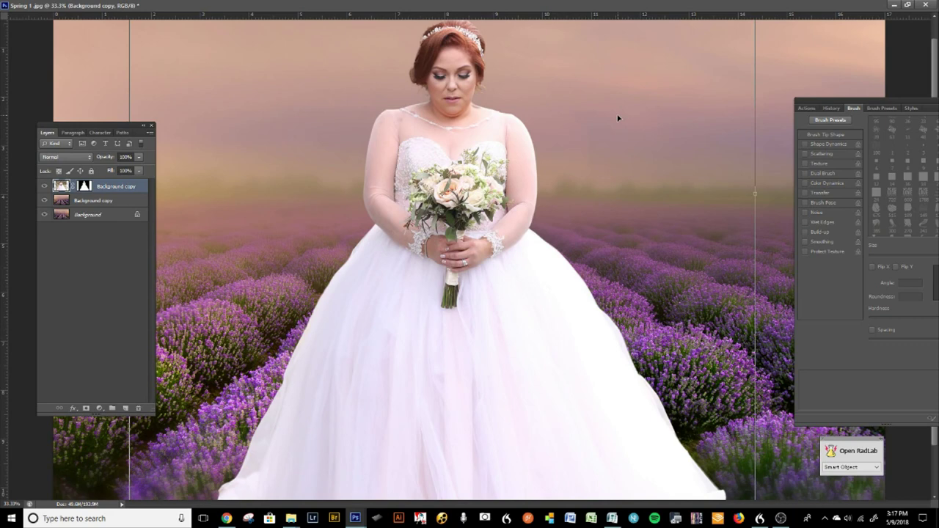
{"action": "key", "text": "ctrl+minus"}
{"action": "key", "text": "ctrl+minus"}
{"action": "left_click_drag", "start_coordinate": [543, 67], "coordinate": [545, 149]}
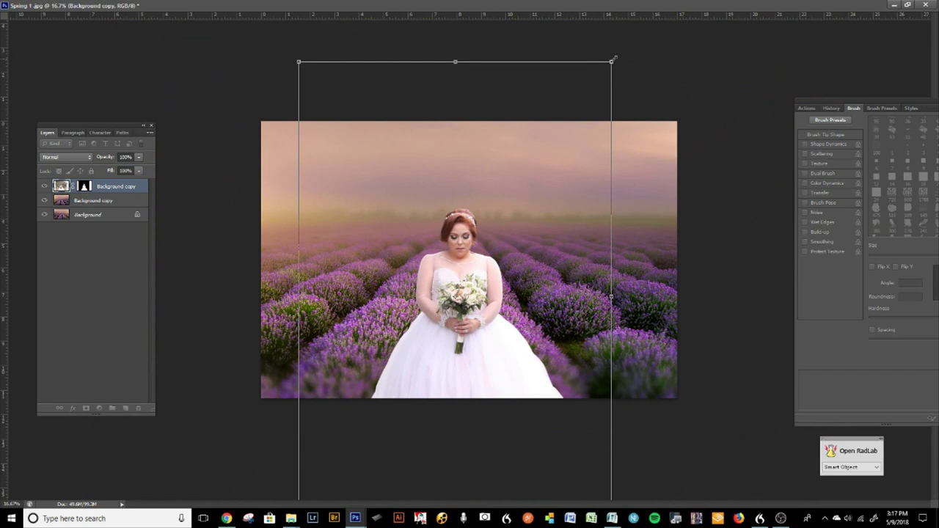
{"action": "left_click_drag", "start_coordinate": [609, 63], "coordinate": [488, 209]}
{"action": "left_click_drag", "start_coordinate": [465, 333], "coordinate": [541, 197]}
{"action": "left_click_drag", "start_coordinate": [579, 89], "coordinate": [486, 224]}
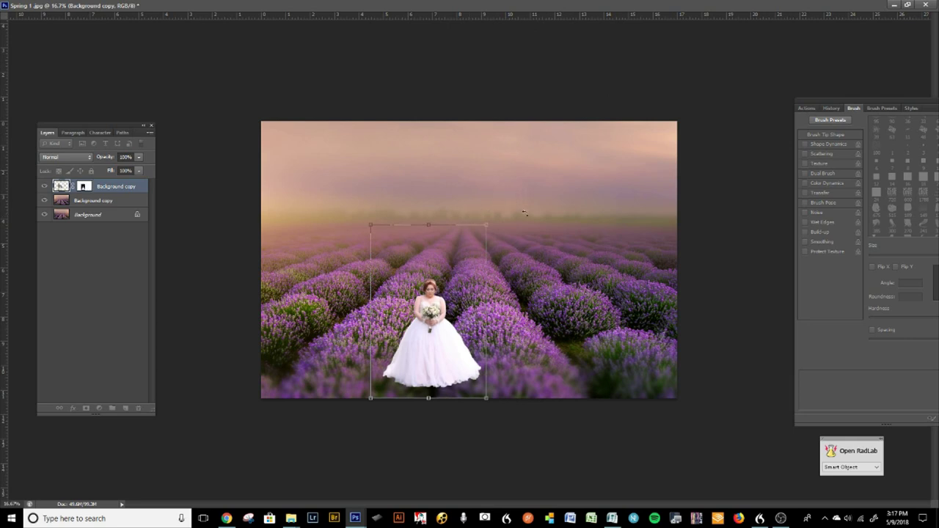
{"action": "left_click_drag", "start_coordinate": [438, 350], "coordinate": [486, 339]}
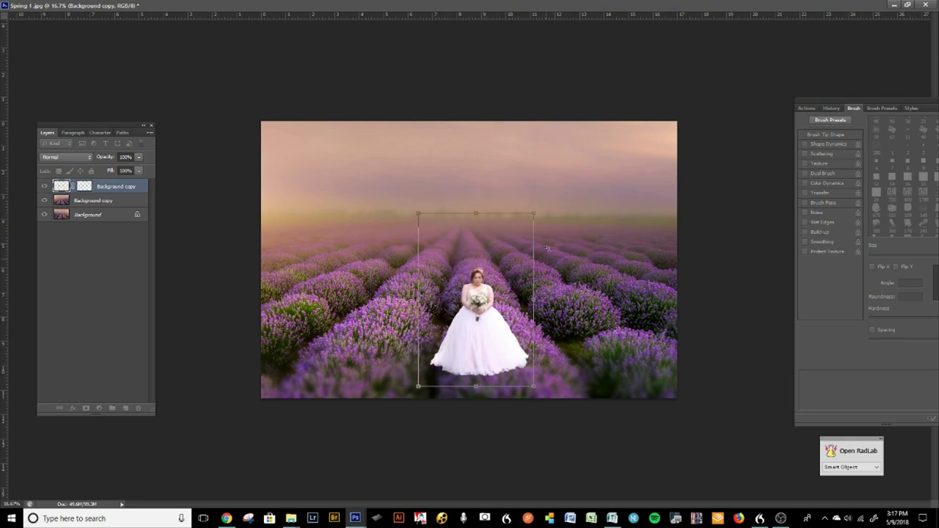
Step: Try enlarging and repositioning the shrunken bride, and undo the transform to return her to full size
{"action": "left_click_drag", "start_coordinate": [532, 214], "coordinate": [586, 134]}
{"action": "left_click_drag", "start_coordinate": [561, 205], "coordinate": [542, 205]}
{"action": "left_click_drag", "start_coordinate": [567, 136], "coordinate": [635, 101]}
{"action": "left_click_drag", "start_coordinate": [593, 141], "coordinate": [588, 141]}
{"action": "left_click_drag", "start_coordinate": [573, 195], "coordinate": [546, 193]}
{"action": "key", "text": "ctrl+z"}
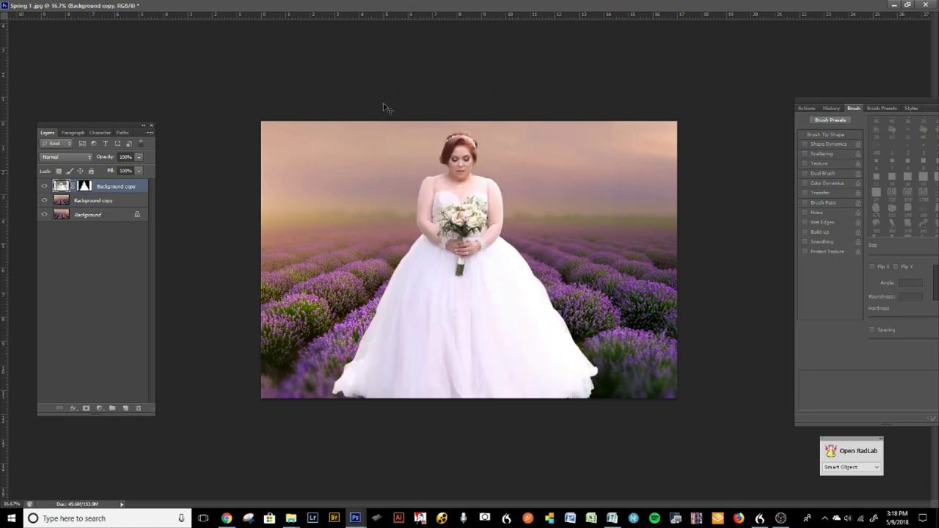
Step: Scale the bride down with Free Transform and place her over the central lavender row, with her hem above the front flowers
{"action": "key", "text": "ctrl+t"}
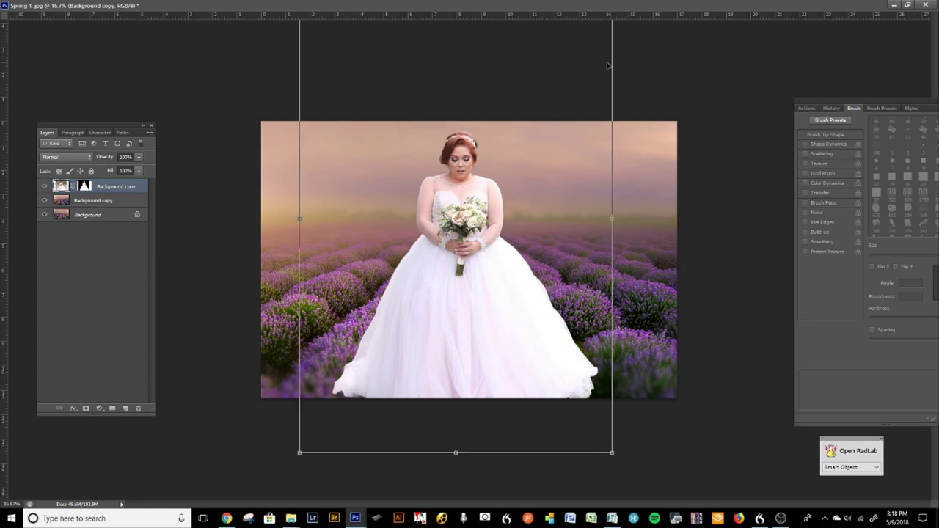
{"action": "left_click_drag", "start_coordinate": [553, 79], "coordinate": [566, 151]}
{"action": "left_click_drag", "start_coordinate": [624, 55], "coordinate": [495, 190]}
{"action": "left_click_drag", "start_coordinate": [474, 319], "coordinate": [531, 195]}
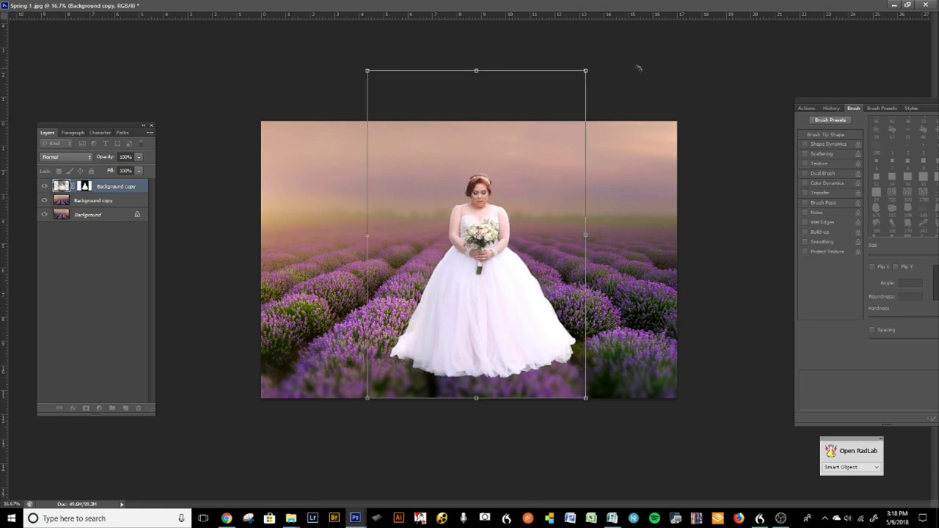
{"action": "left_click_drag", "start_coordinate": [586, 70], "coordinate": [576, 86]}
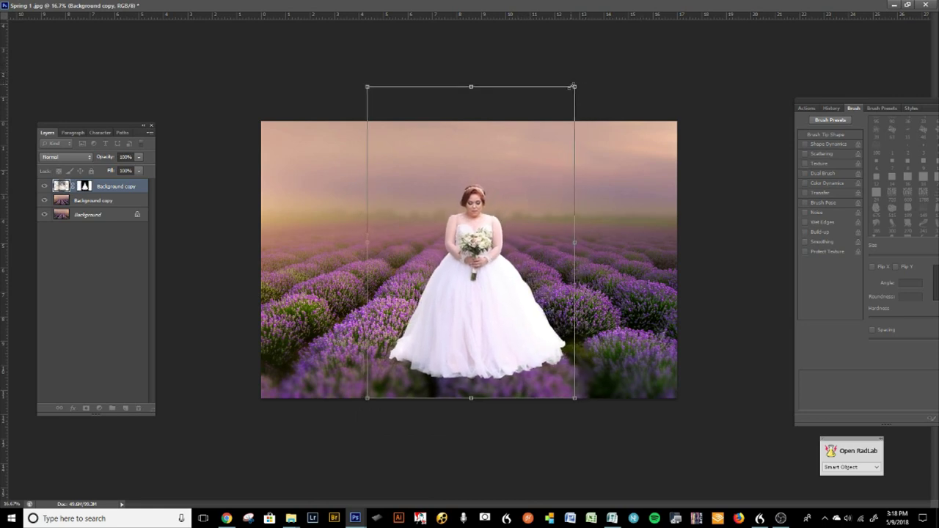
{"action": "mouse_move", "coordinate": [507, 301]}
{"action": "left_mouse_down"}
{"action": "mouse_move", "coordinate": [599, 295]}
{"action": "mouse_move", "coordinate": [495, 293]}
{"action": "mouse_move", "coordinate": [510, 298]}
{"action": "left_mouse_up"}
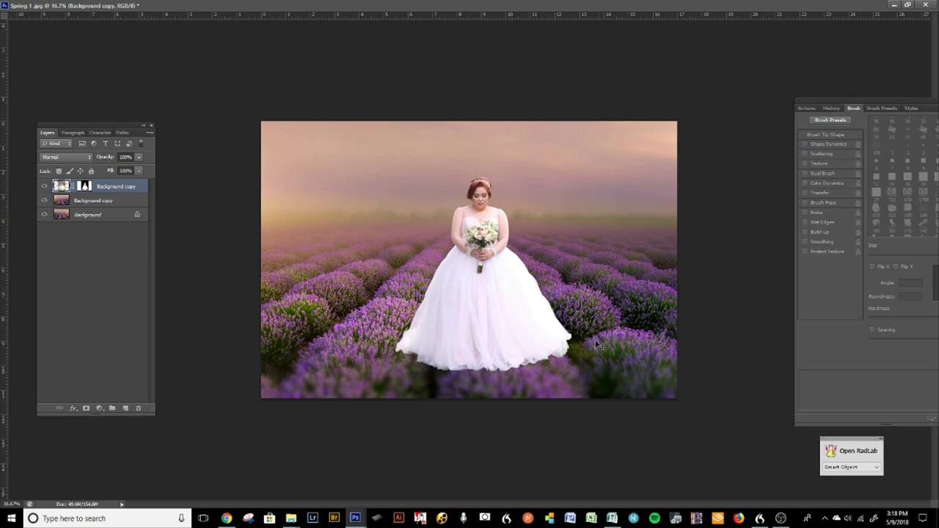
Step: Delete the original locked Background layer and leave the flipped lavender copy beneath the bride
{"action": "left_click", "coordinate": [107, 205]}
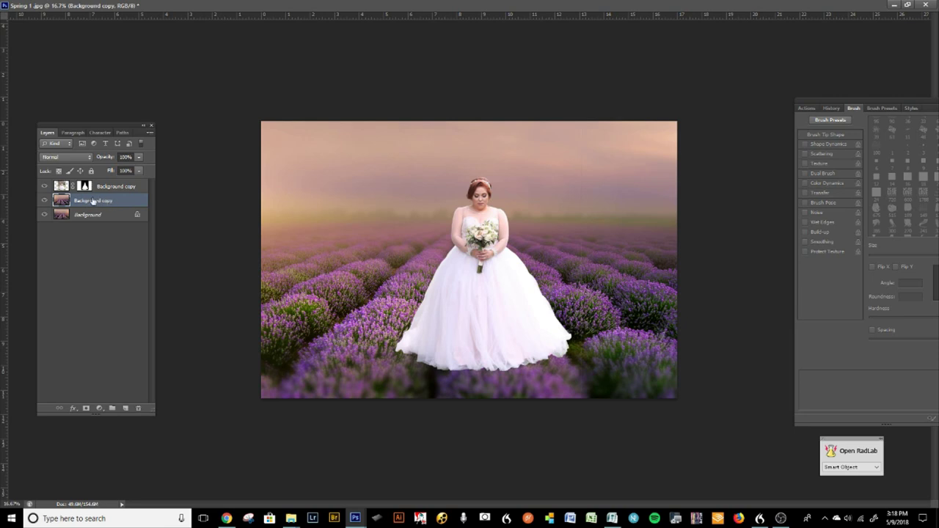
{"action": "left_click", "coordinate": [88, 216]}
{"action": "left_click", "coordinate": [93, 202]}
{"action": "left_click_drag", "start_coordinate": [111, 217], "coordinate": [138, 408]}
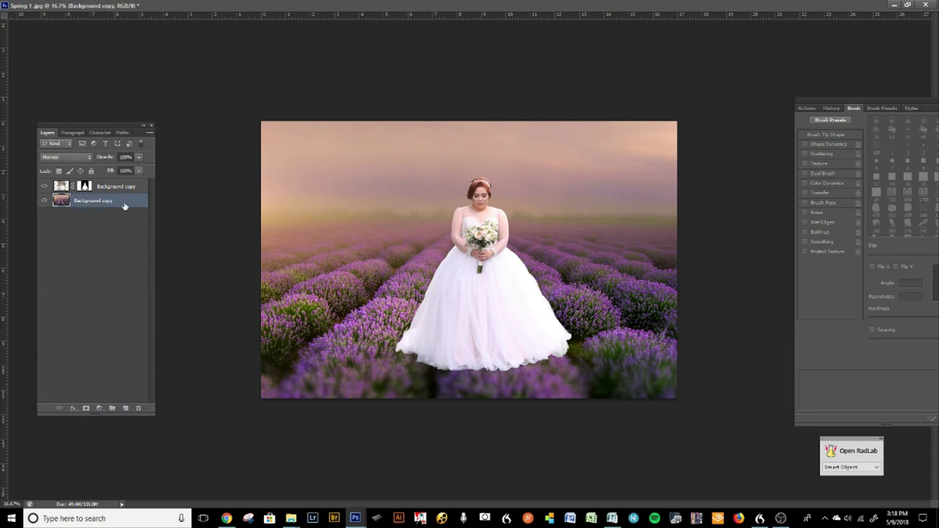
Step: Duplicate the remaining lavender layer and rename the duplicate "foreground"
{"action": "left_click_drag", "start_coordinate": [106, 201], "coordinate": [126, 408]}
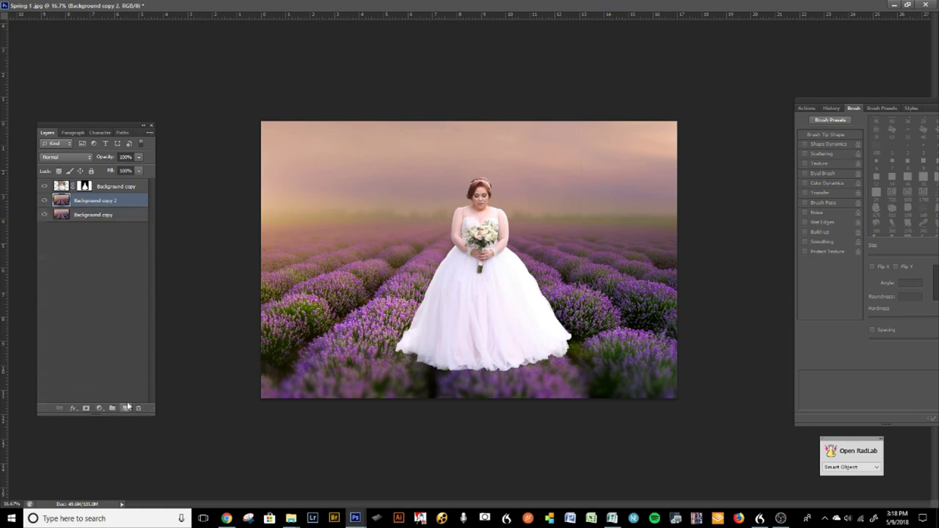
{"action": "double_click", "coordinate": [99, 201]}
{"action": "type", "text": "f"}
{"action": "key", "text": "Return"}
Step: Rename the lowest lavender layer "background" and duplicate it
{"action": "left_click", "coordinate": [104, 217]}
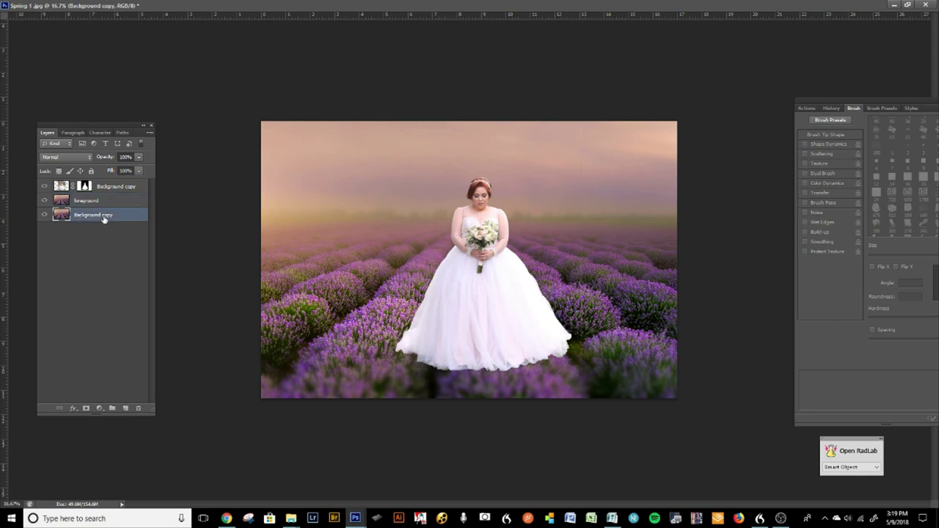
{"action": "double_click", "coordinate": [94, 215]}
{"action": "type", "text": "background"}
{"action": "key", "text": "Return"}
{"action": "left_click_drag", "start_coordinate": [128, 215], "coordinate": [125, 409]}
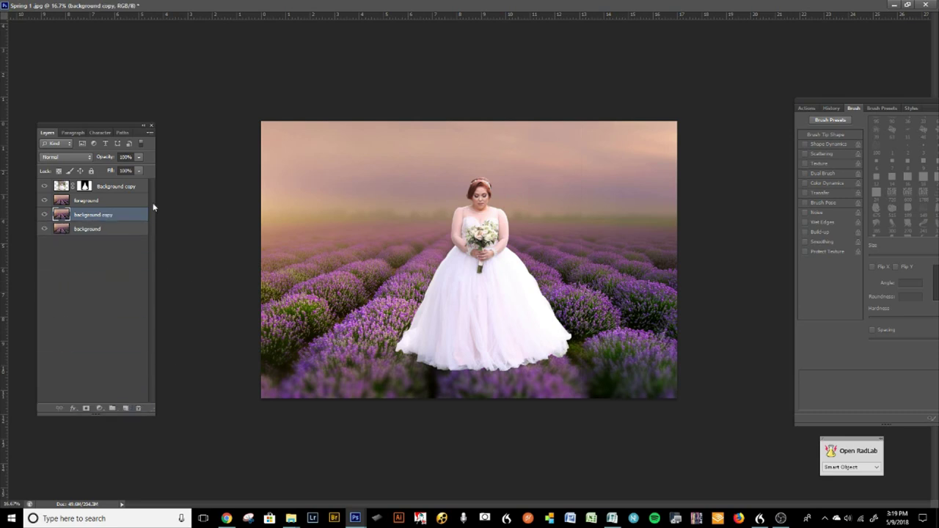
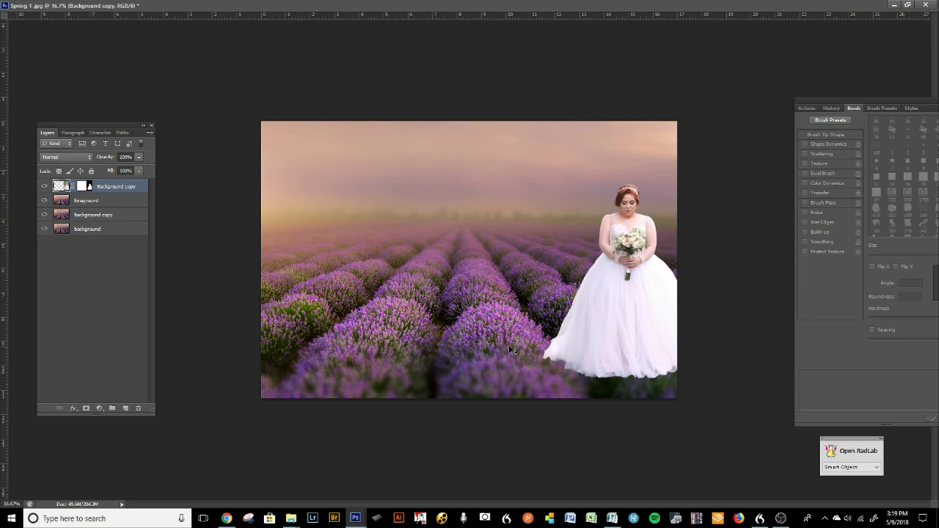
Step: Move the bride back to the centre of the field, and hide her layer with the foreground layer active
{"action": "left_click_drag", "start_coordinate": [640, 328], "coordinate": [491, 310]}
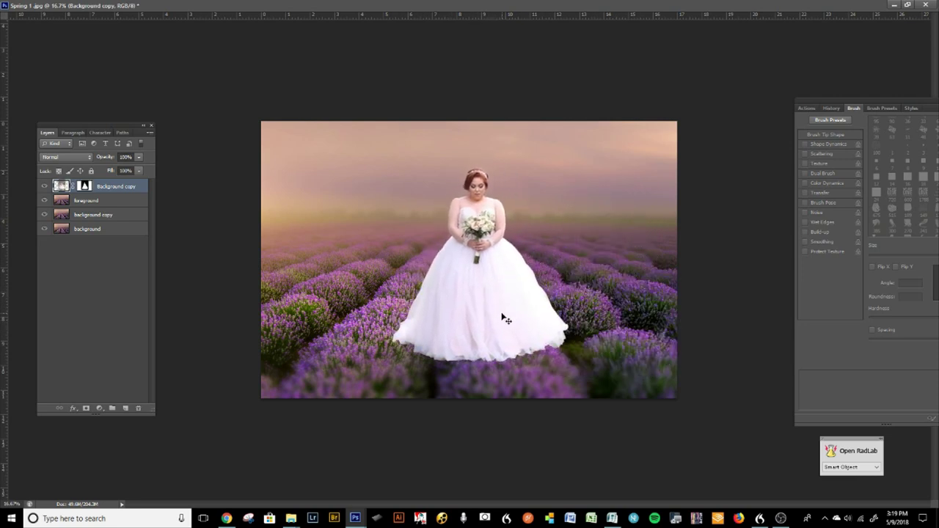
{"action": "left_click", "coordinate": [95, 202]}
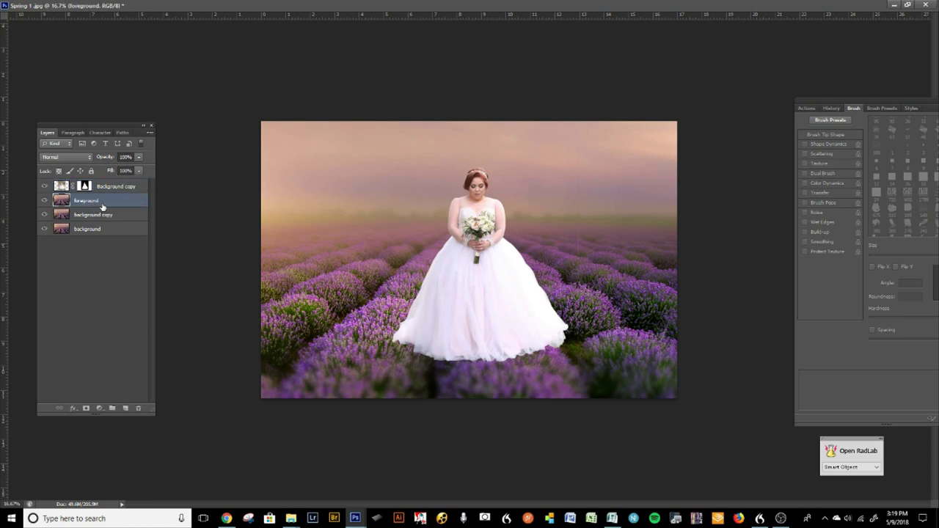
{"action": "left_click", "coordinate": [44, 187]}
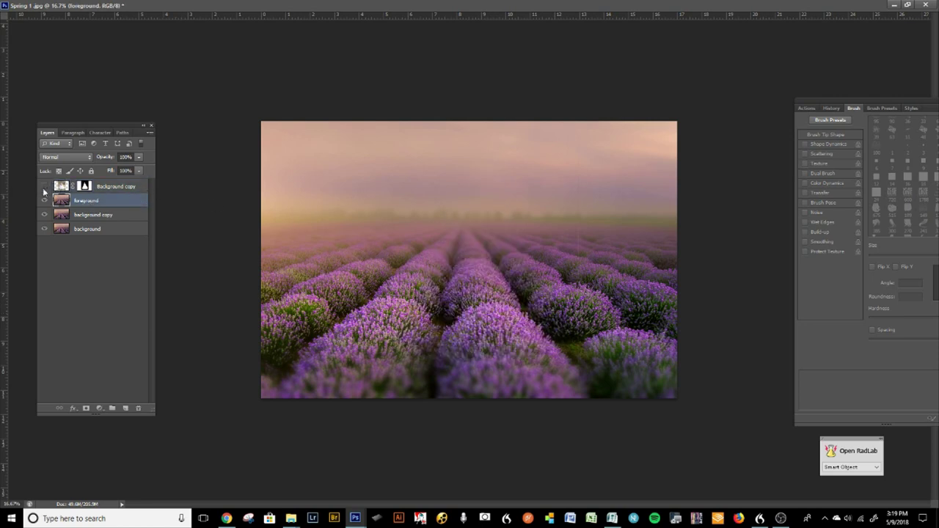
{"action": "left_click", "coordinate": [44, 187]}
{"action": "left_click", "coordinate": [44, 187]}
{"action": "left_click", "coordinate": [44, 187]}
{"action": "left_click", "coordinate": [44, 187]}
Step: Bring the brush settings fully into view and restore the document to a smaller floating window that exposes the tools
{"action": "scroll", "coordinate": [678, 269], "scroll_direction": "up", "scroll_amount": 3}
{"action": "scroll", "coordinate": [481, 393], "scroll_direction": "down", "scroll_amount": 5}
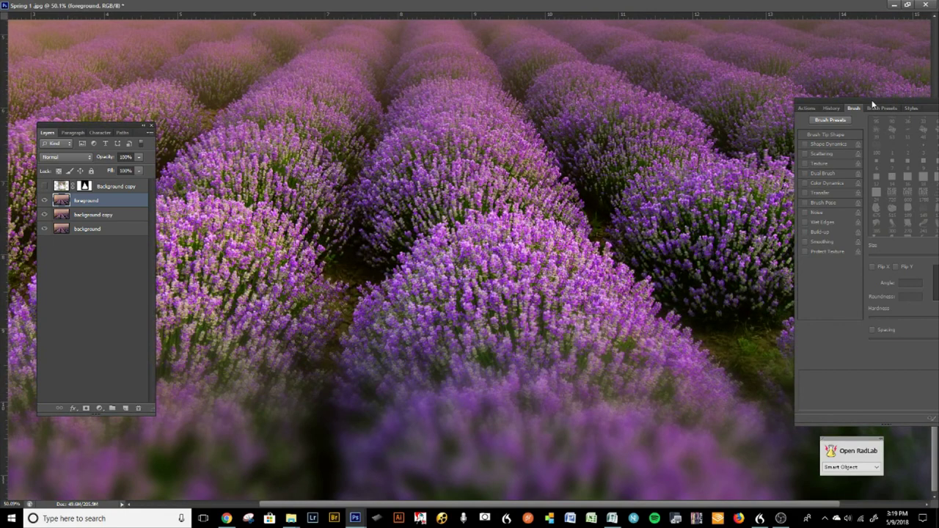
{"action": "left_click_drag", "start_coordinate": [873, 105], "coordinate": [833, 107]}
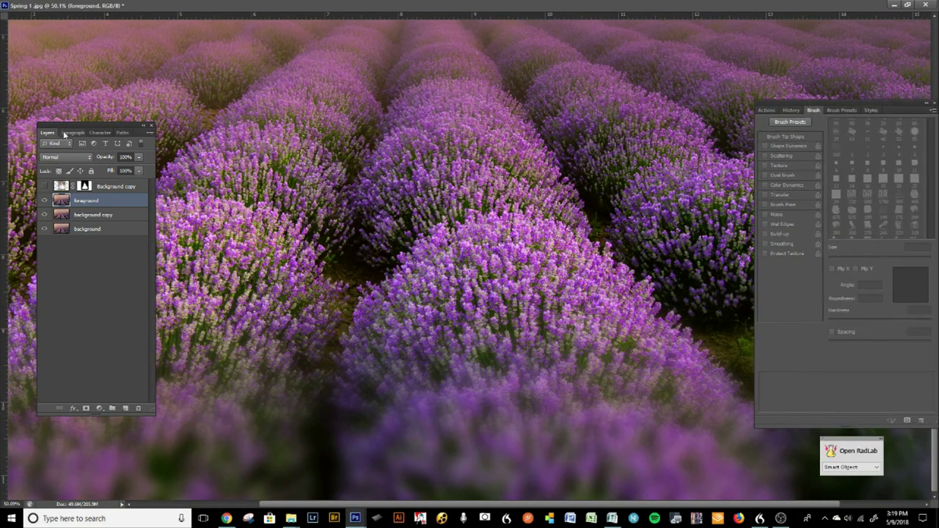
{"action": "left_click", "coordinate": [909, 4]}
{"action": "left_click_drag", "start_coordinate": [507, 92], "coordinate": [466, 58]}
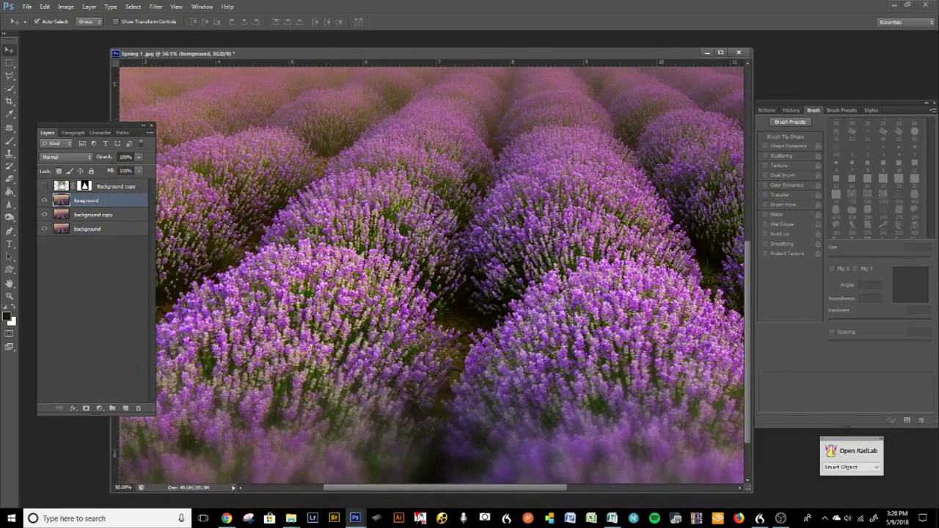
Step: Select the front row of lavender bushes across the whole width of the foreground layer with the Quick Selection tool
{"action": "left_click", "coordinate": [10, 89]}
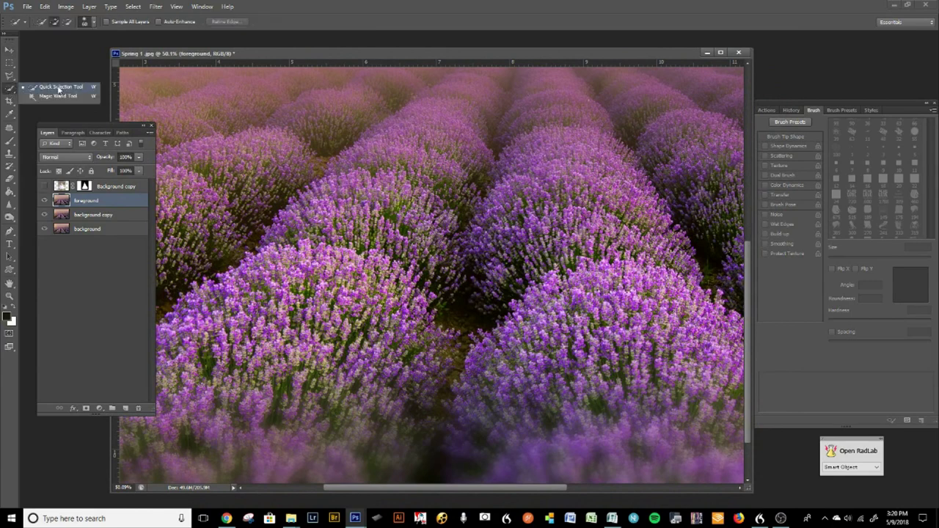
{"action": "left_click", "coordinate": [58, 89]}
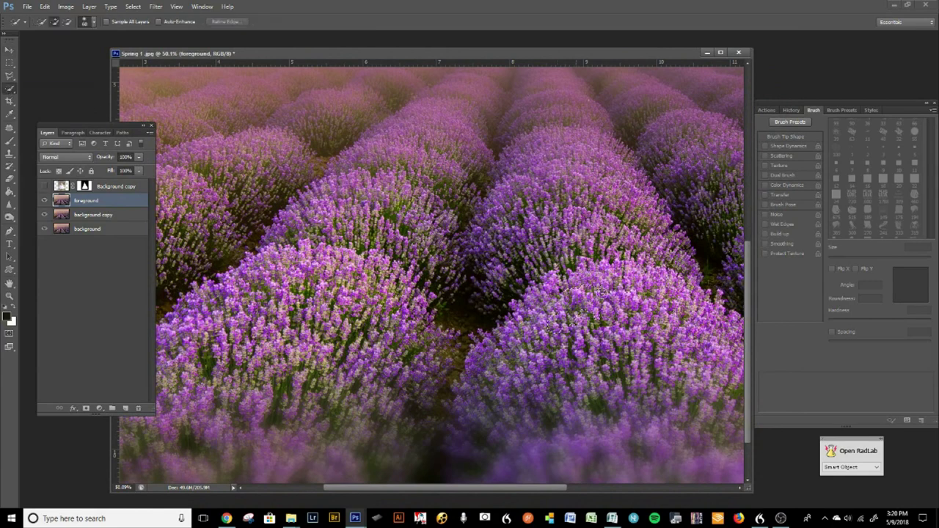
{"action": "mouse_move", "coordinate": [540, 295]}
{"action": "left_mouse_down"}
{"action": "mouse_move", "coordinate": [479, 342]}
{"action": "mouse_move", "coordinate": [469, 363]}
{"action": "mouse_move", "coordinate": [410, 349]}
{"action": "mouse_move", "coordinate": [396, 312]}
{"action": "mouse_move", "coordinate": [356, 273]}
{"action": "mouse_move", "coordinate": [394, 274]}
{"action": "mouse_move", "coordinate": [397, 287]}
{"action": "mouse_move", "coordinate": [308, 260]}
{"action": "mouse_move", "coordinate": [262, 266]}
{"action": "mouse_move", "coordinate": [202, 301]}
{"action": "mouse_move", "coordinate": [180, 328]}
{"action": "mouse_move", "coordinate": [374, 316]}
{"action": "mouse_move", "coordinate": [388, 391]}
{"action": "mouse_move", "coordinate": [220, 410]}
{"action": "mouse_move", "coordinate": [184, 441]}
{"action": "mouse_move", "coordinate": [460, 473]}
{"action": "mouse_move", "coordinate": [649, 443]}
{"action": "mouse_move", "coordinate": [617, 346]}
{"action": "mouse_move", "coordinate": [631, 268]}
{"action": "mouse_move", "coordinate": [719, 328]}
{"action": "mouse_move", "coordinate": [719, 306]}
{"action": "mouse_move", "coordinate": [685, 353]}
{"action": "mouse_move", "coordinate": [670, 416]}
{"action": "mouse_move", "coordinate": [638, 462]}
{"action": "mouse_move", "coordinate": [603, 397]}
{"action": "mouse_move", "coordinate": [541, 330]}
{"action": "mouse_move", "coordinate": [353, 276]}
{"action": "mouse_move", "coordinate": [432, 234]}
{"action": "mouse_move", "coordinate": [427, 304]}
{"action": "mouse_move", "coordinate": [456, 316]}
{"action": "mouse_move", "coordinate": [569, 415]}
{"action": "mouse_move", "coordinate": [543, 375]}
{"action": "mouse_move", "coordinate": [575, 367]}
{"action": "mouse_move", "coordinate": [559, 351]}
{"action": "left_mouse_up"}
{"action": "left_click_drag", "start_coordinate": [622, 356], "coordinate": [289, 379]}
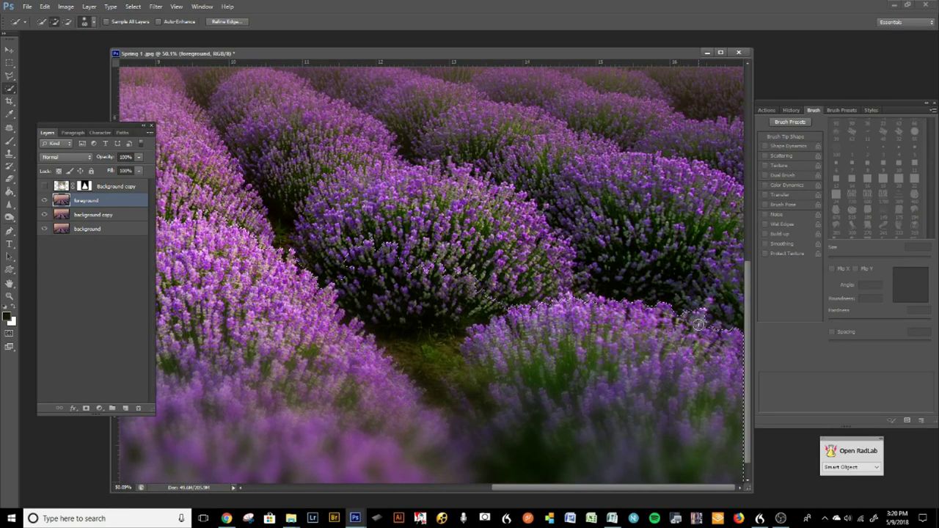
{"action": "left_click_drag", "start_coordinate": [419, 373], "coordinate": [621, 377]}
{"action": "left_click_drag", "start_coordinate": [550, 385], "coordinate": [552, 406]}
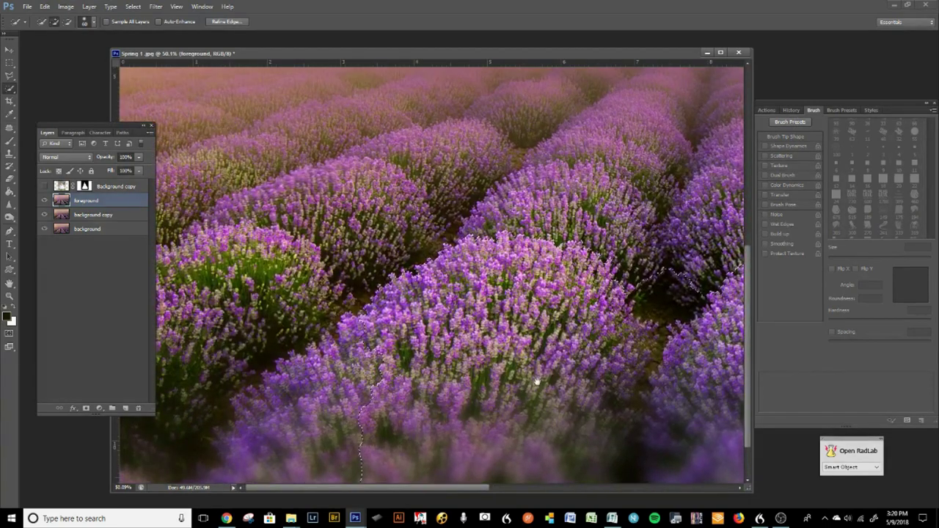
{"action": "mouse_move", "coordinate": [367, 356]}
{"action": "left_mouse_down"}
{"action": "mouse_move", "coordinate": [327, 360]}
{"action": "mouse_move", "coordinate": [355, 364]}
{"action": "mouse_move", "coordinate": [275, 392]}
{"action": "mouse_move", "coordinate": [250, 364]}
{"action": "mouse_move", "coordinate": [267, 256]}
{"action": "mouse_move", "coordinate": [292, 253]}
{"action": "mouse_move", "coordinate": [310, 268]}
{"action": "left_mouse_up"}
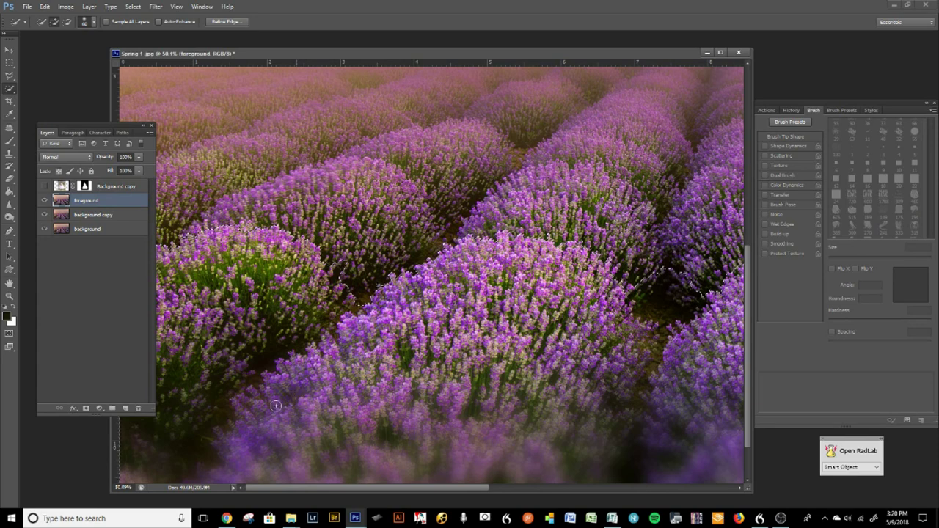
{"action": "left_click_drag", "start_coordinate": [625, 389], "coordinate": [268, 392]}
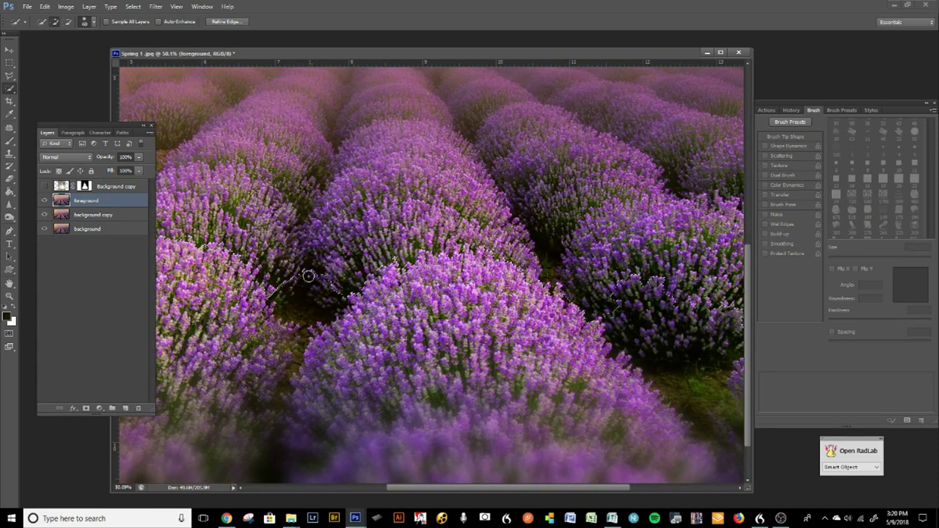
Step: Subtract the spill in the gap between the left and central front bushes, reducing the selection brush size to 25
{"action": "left_click", "coordinate": [282, 278], "text": "alt"}
{"action": "left_click_drag", "start_coordinate": [290, 273], "coordinate": [296, 306]}
{"action": "key", "text": "bracketleft"}
{"action": "key", "text": "bracketleft"}
{"action": "left_click", "coordinate": [305, 313], "text": "alt"}
{"action": "key", "text": "bracketleft"}
{"action": "key", "text": "bracketleft"}
{"action": "key", "text": "bracketleft"}
{"action": "left_click_drag", "start_coordinate": [305, 321], "coordinate": [306, 335]}
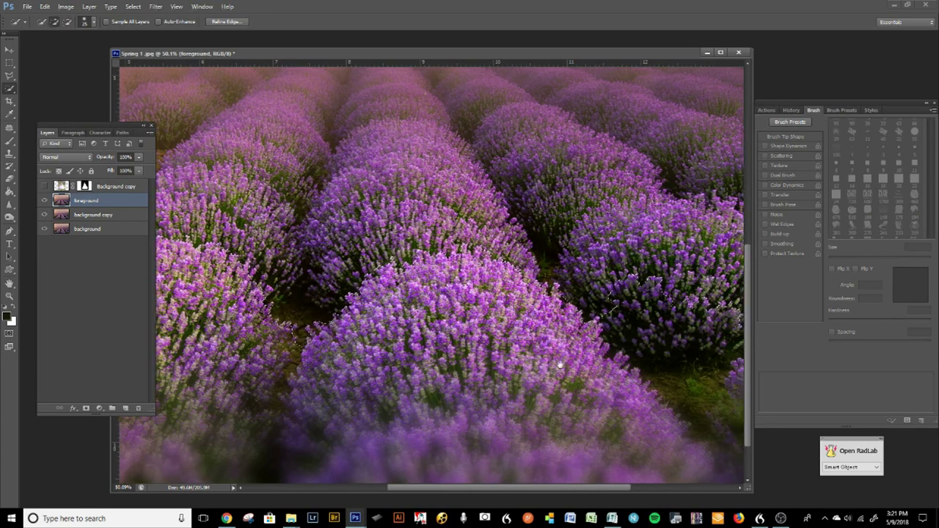
Step: Refine the selection edge beside the right front bush and include the near part of the grassy path
{"action": "scroll", "coordinate": [480, 312], "scroll_direction": "right", "scroll_amount": 4}
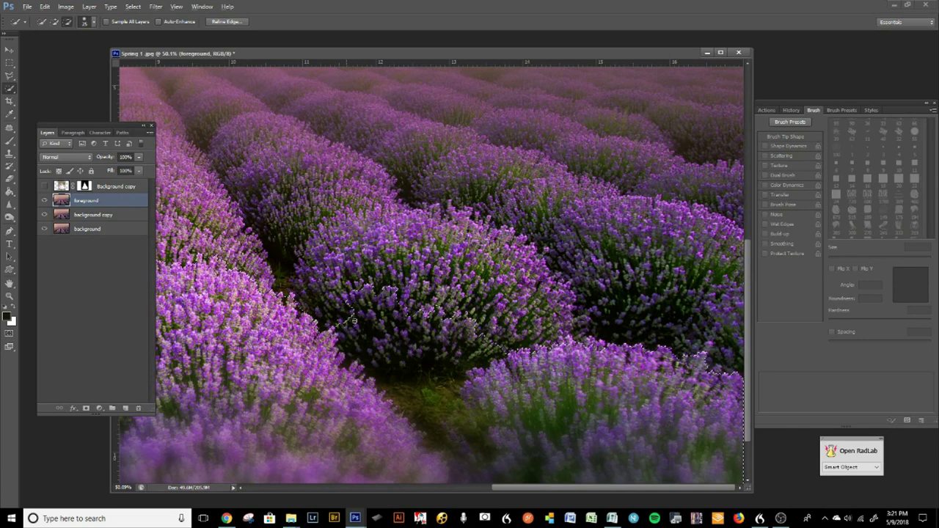
{"action": "mouse_move", "coordinate": [374, 357]}
{"action": "left_mouse_down"}
{"action": "mouse_move", "coordinate": [410, 391]}
{"action": "mouse_move", "coordinate": [417, 374]}
{"action": "mouse_move", "coordinate": [452, 387]}
{"action": "left_mouse_up"}
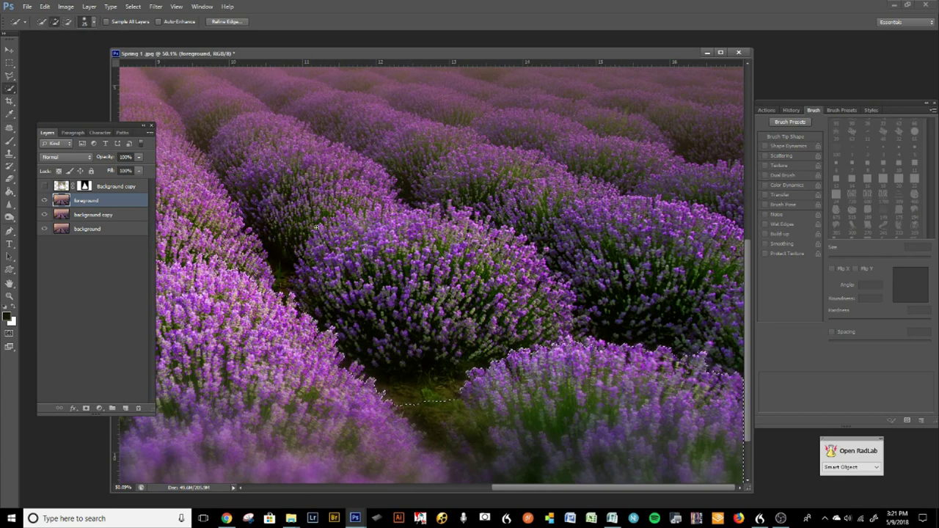
{"action": "scroll", "coordinate": [477, 328], "scroll_direction": "down", "scroll_amount": 3}
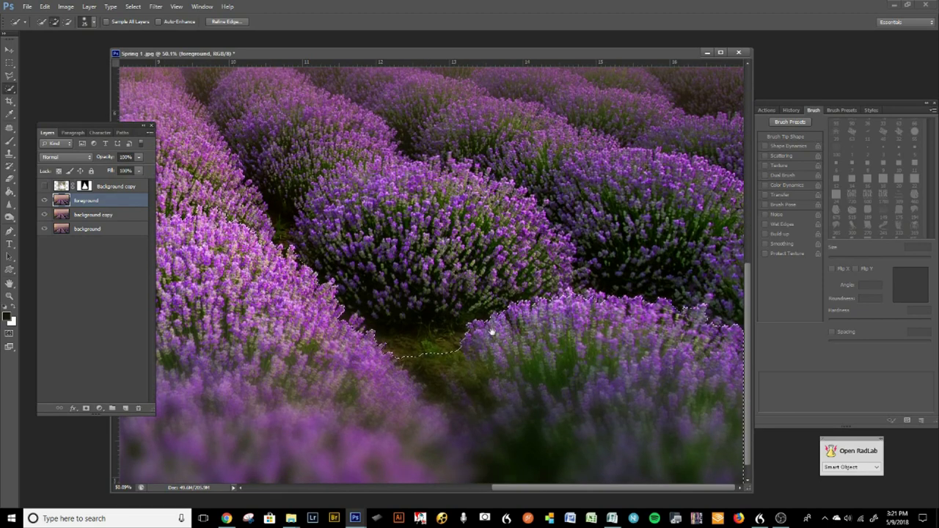
{"action": "left_click", "coordinate": [68, 22]}
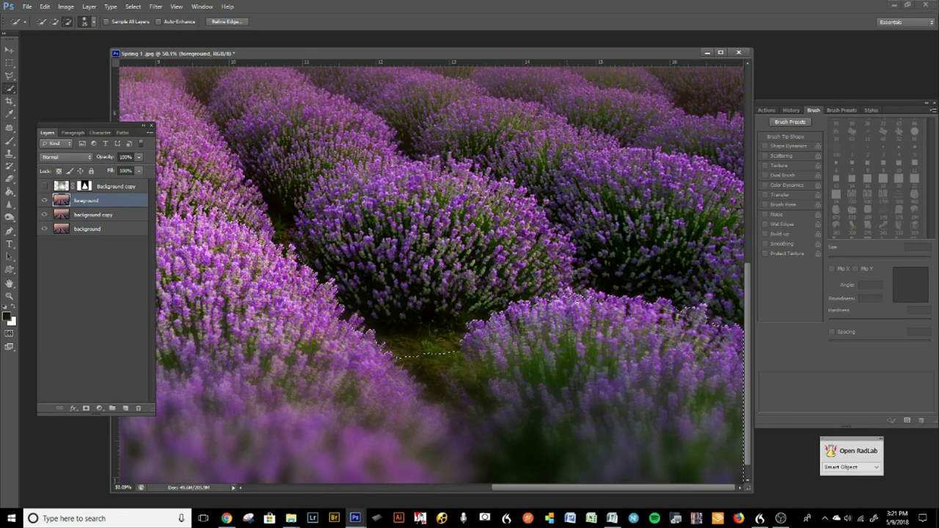
{"action": "left_click", "coordinate": [55, 22]}
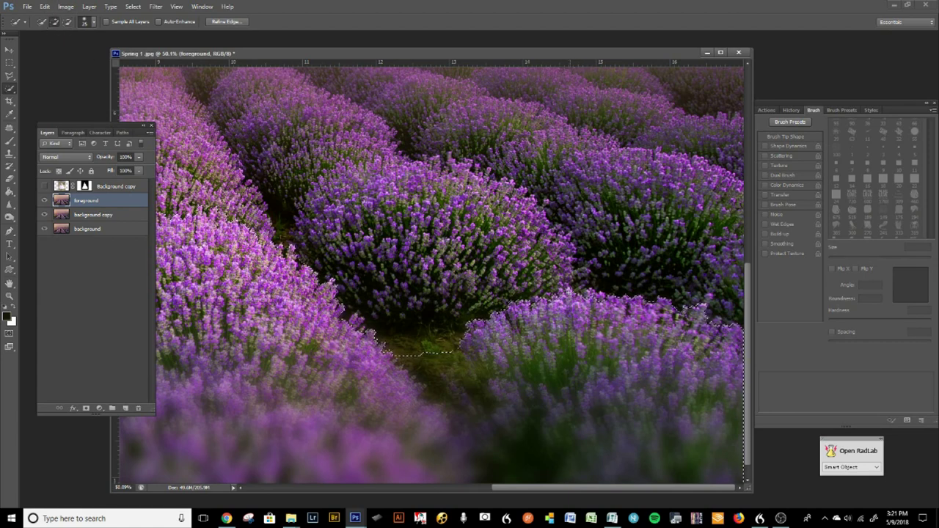
Step: Examine the selection edge up close along the left and central front lavender bushes
{"action": "left_click_drag", "start_coordinate": [392, 398], "coordinate": [547, 413]}
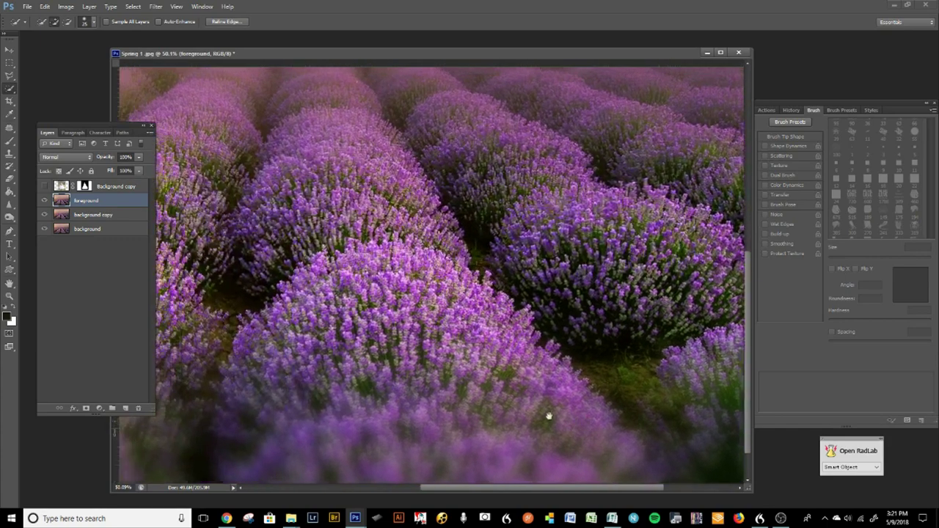
{"action": "left_click_drag", "start_coordinate": [375, 376], "coordinate": [507, 402]}
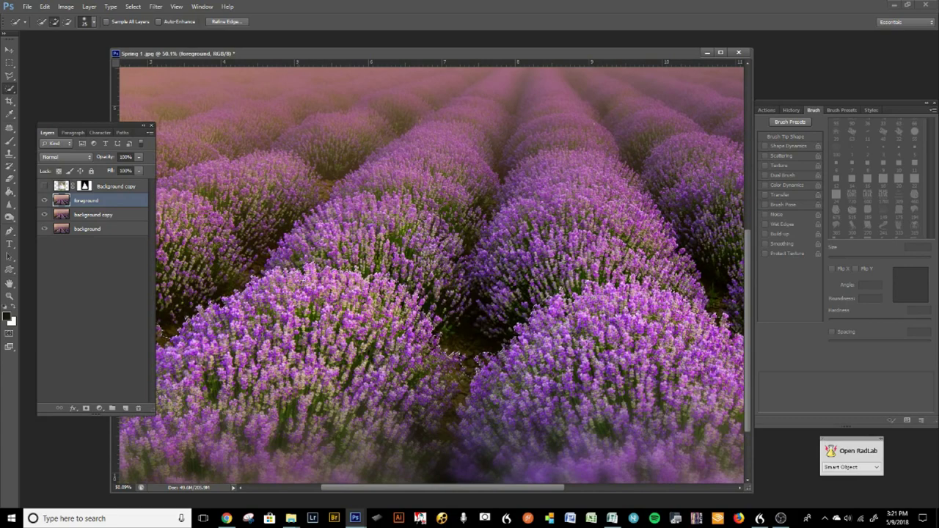
{"action": "left_click_drag", "start_coordinate": [235, 326], "coordinate": [427, 336]}
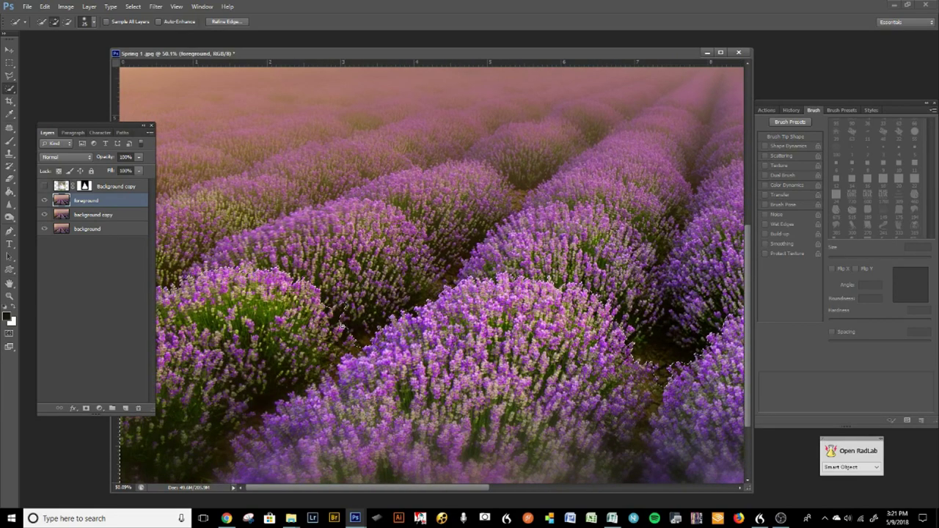
{"action": "key", "text": "alt"}
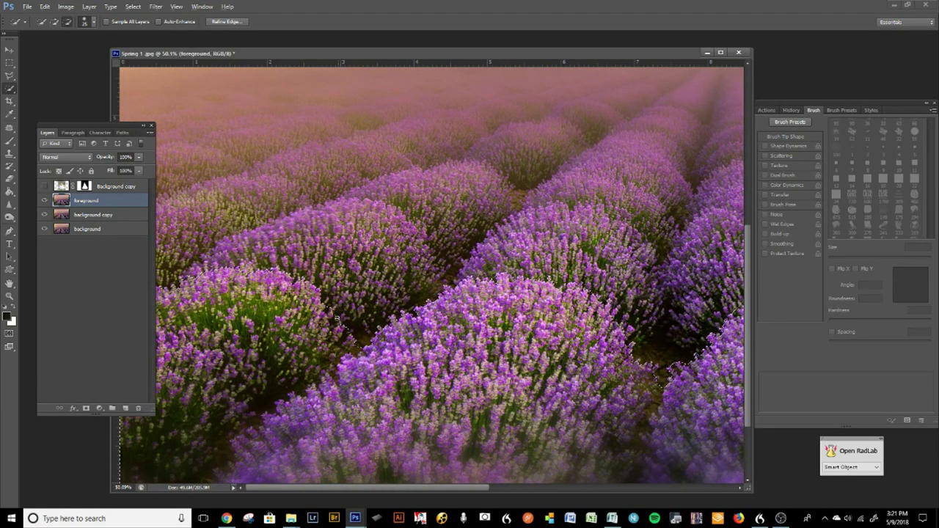
{"action": "left_click_drag", "start_coordinate": [535, 323], "coordinate": [441, 317]}
{"action": "scroll", "coordinate": [424, 327], "scroll_direction": "up", "scroll_amount": 4}
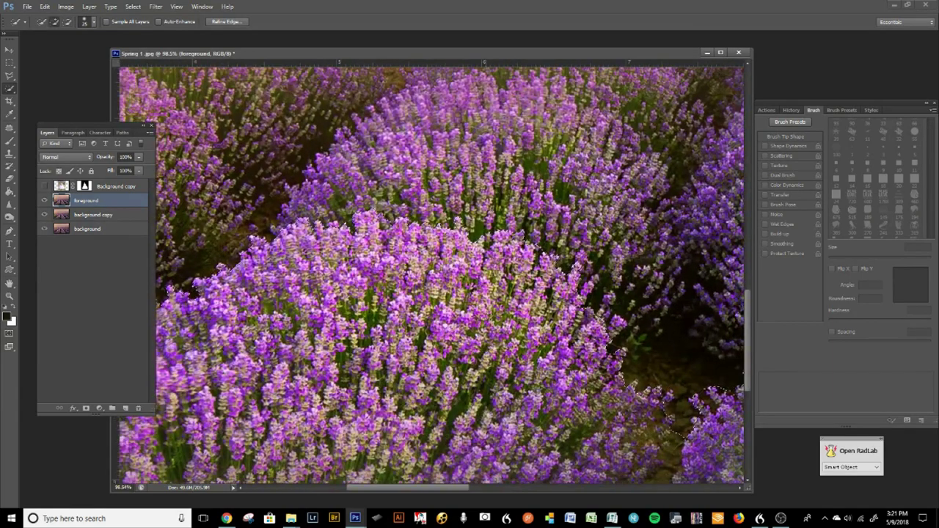
{"action": "left_click_drag", "start_coordinate": [462, 345], "coordinate": [238, 345]}
{"action": "left_click_drag", "start_coordinate": [518, 331], "coordinate": [307, 328]}
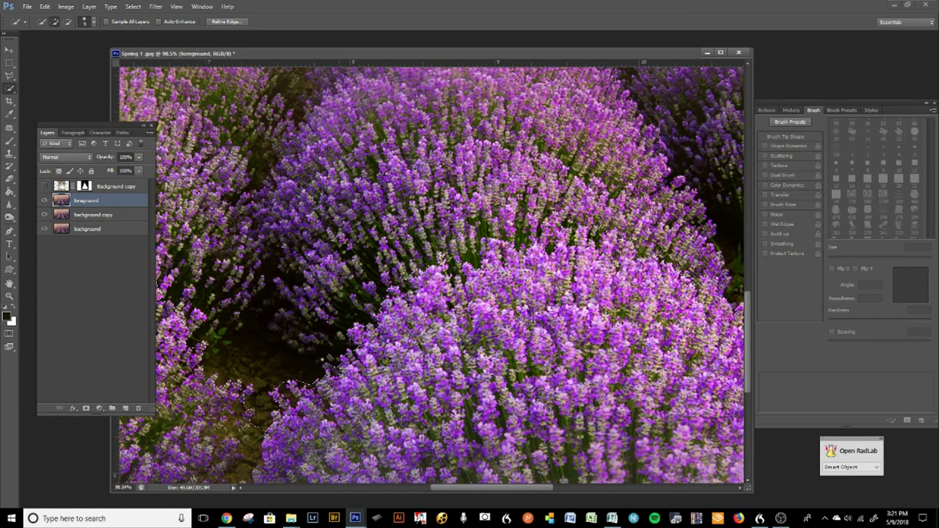
Step: Refine the selection along the top edge of the central front bush by adding and subtracting with a smaller Quick Selection brush
{"action": "key", "text": "alt"}
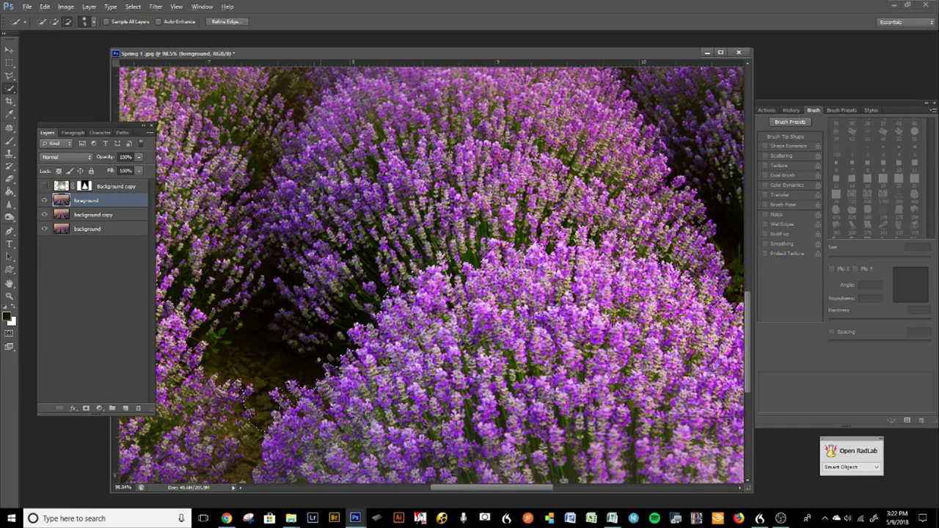
{"action": "key", "text": "alt"}
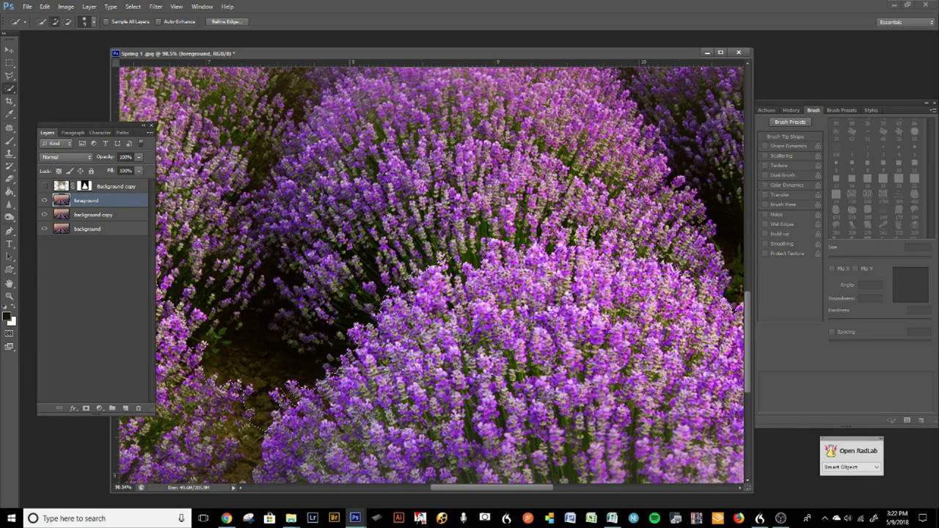
{"action": "key", "text": "alt"}
{"action": "key", "text": "alt"}
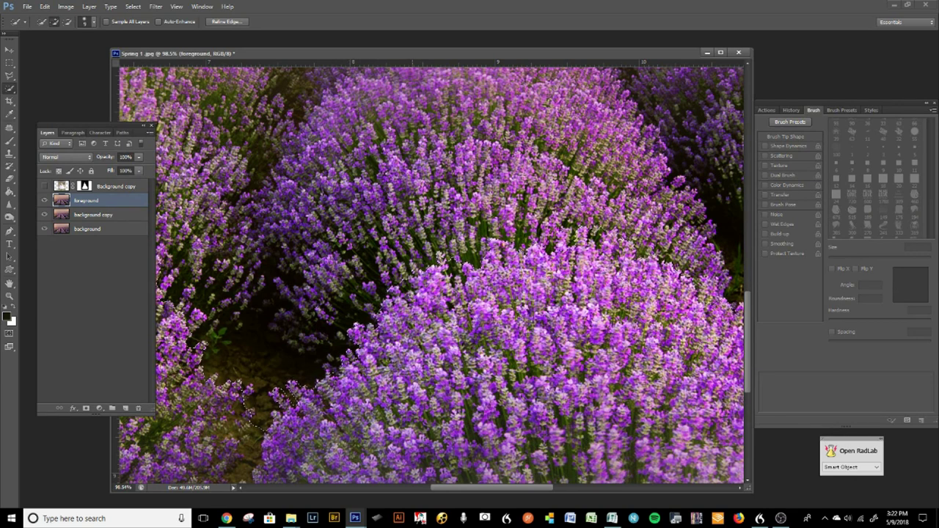
{"action": "key", "text": "alt"}
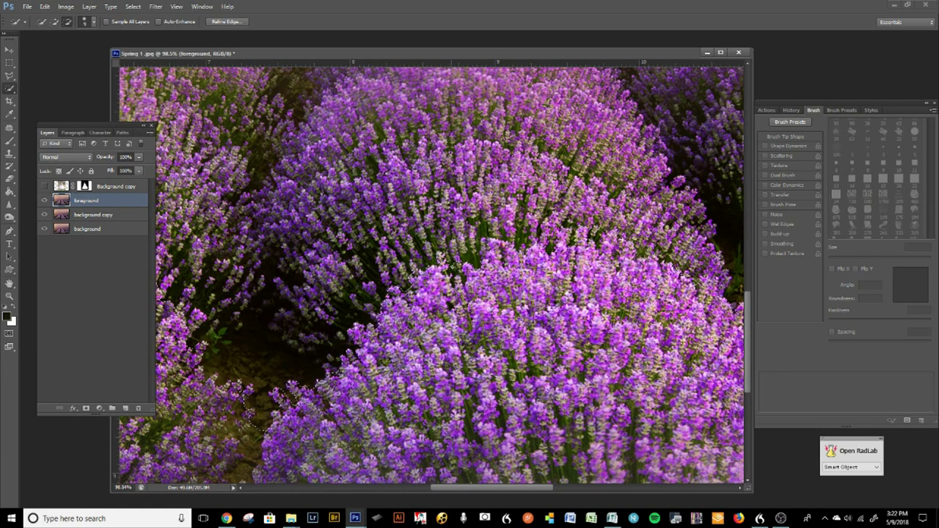
{"action": "left_click", "coordinate": [458, 279]}
Step: Touch up the selection along the far side of the central front bush and check the selection across the whole foreground
{"action": "left_click_drag", "start_coordinate": [514, 275], "coordinate": [345, 311]}
{"action": "key", "text": "alt"}
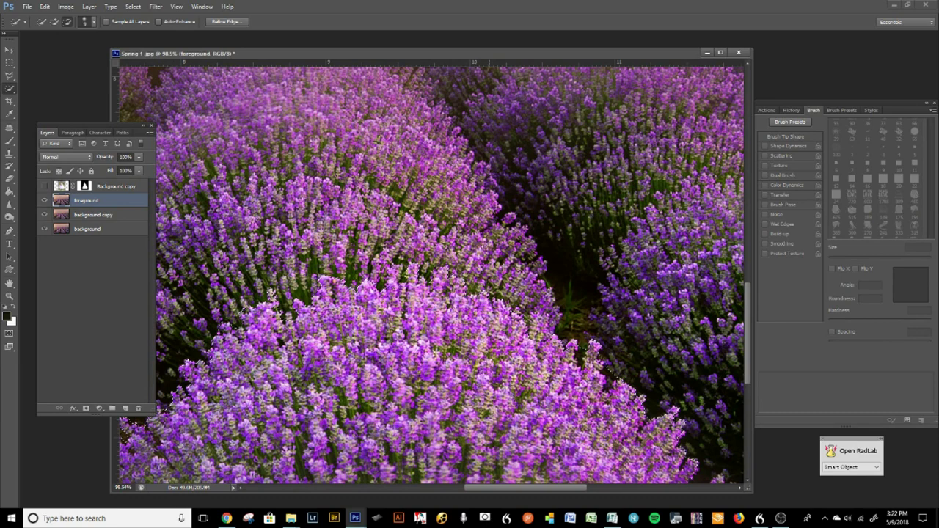
{"action": "scroll", "coordinate": [557, 343], "scroll_direction": "right", "scroll_amount": 4}
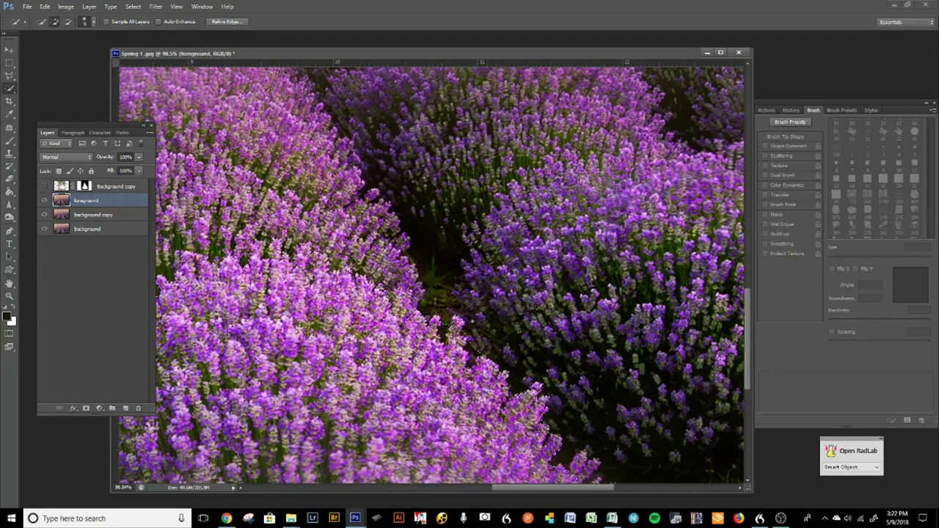
{"action": "key", "text": "alt"}
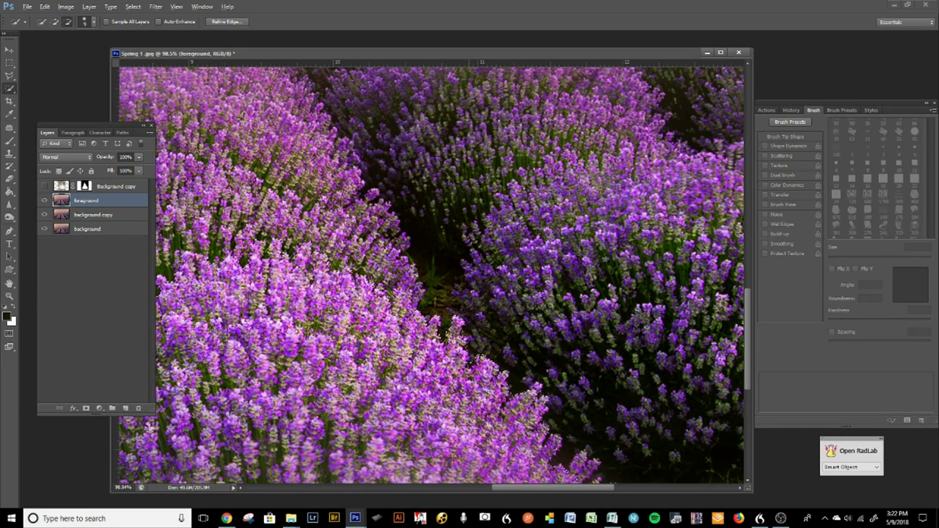
{"action": "scroll", "coordinate": [514, 386], "scroll_direction": "left", "scroll_amount": 5}
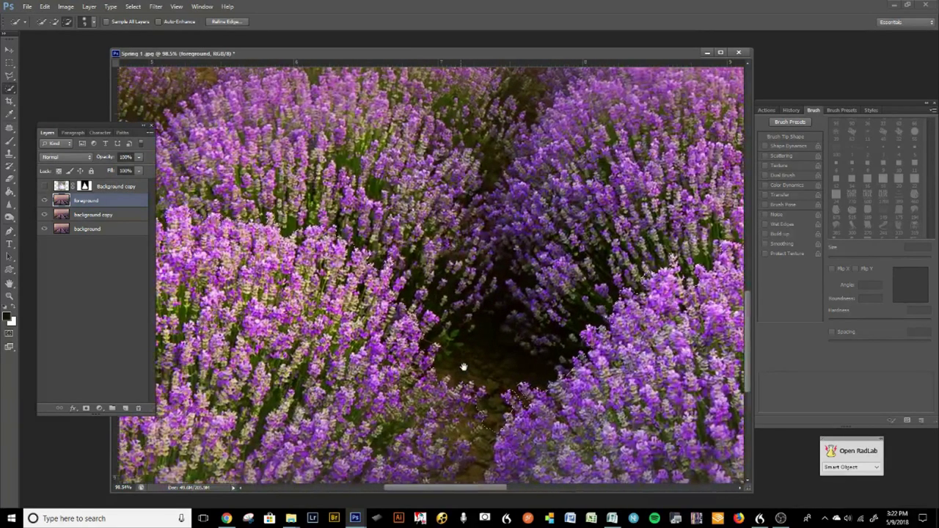
{"action": "scroll", "coordinate": [458, 367], "scroll_direction": "down", "scroll_amount": 4}
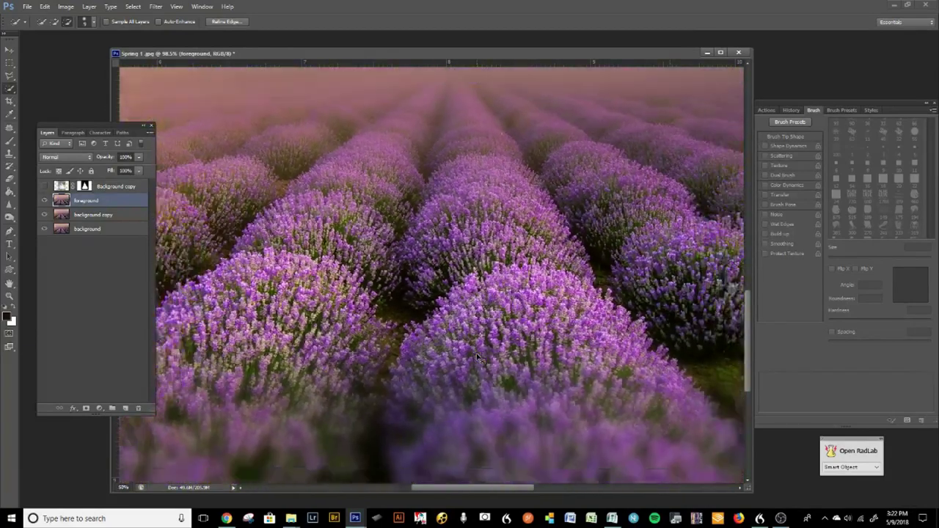
{"action": "scroll", "coordinate": [477, 357], "scroll_direction": "down", "scroll_amount": 1}
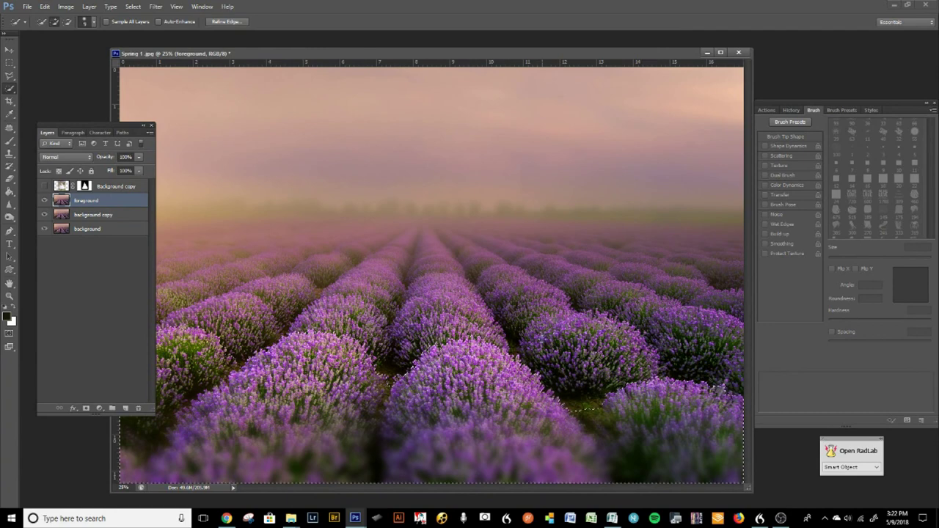
Step: Refine the edge of the bush selection with Smooth 3, Feather 1.4 px, Contrast 6% and Shift Edge -21%
{"action": "left_click_drag", "start_coordinate": [82, 123], "coordinate": [71, 139]}
{"action": "mouse_move", "coordinate": [597, 55]}
{"action": "left_mouse_down"}
{"action": "mouse_move", "coordinate": [632, 52]}
{"action": "mouse_move", "coordinate": [608, 53]}
{"action": "left_mouse_up"}
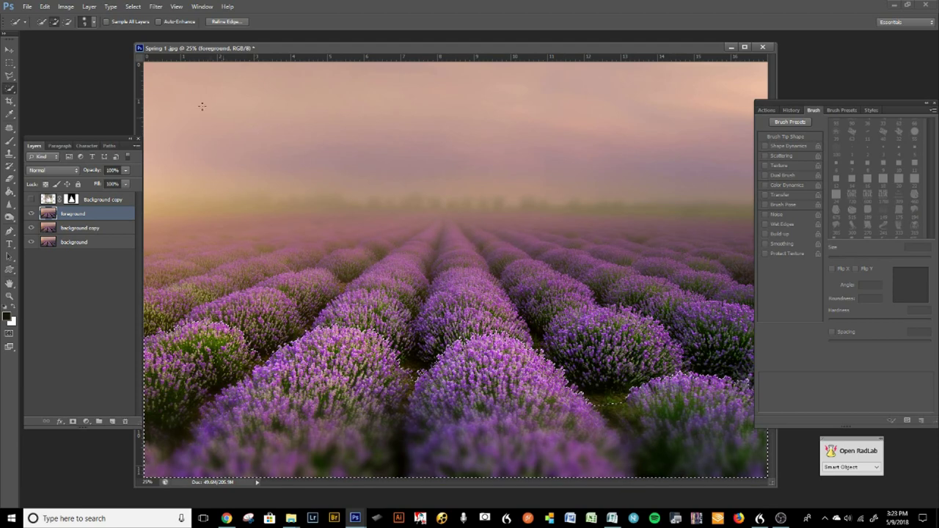
{"action": "left_click", "coordinate": [135, 7]}
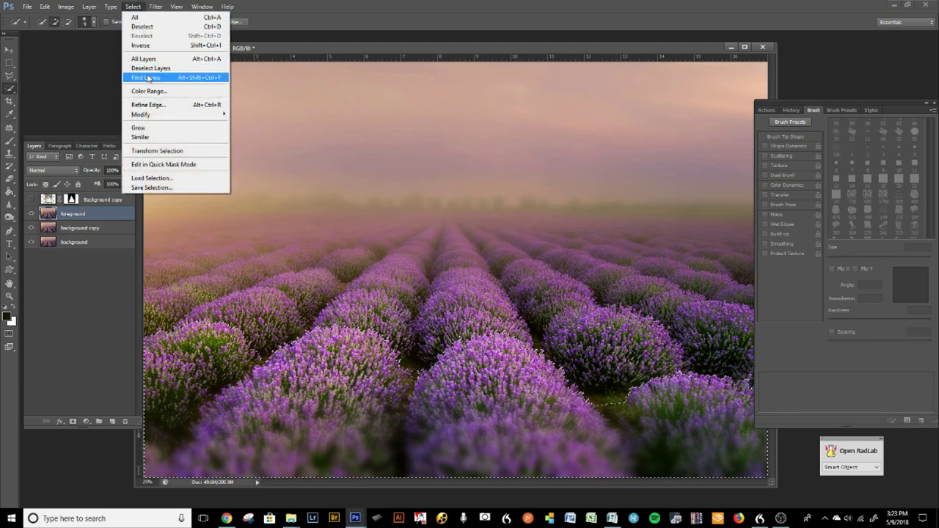
{"action": "left_click", "coordinate": [151, 105]}
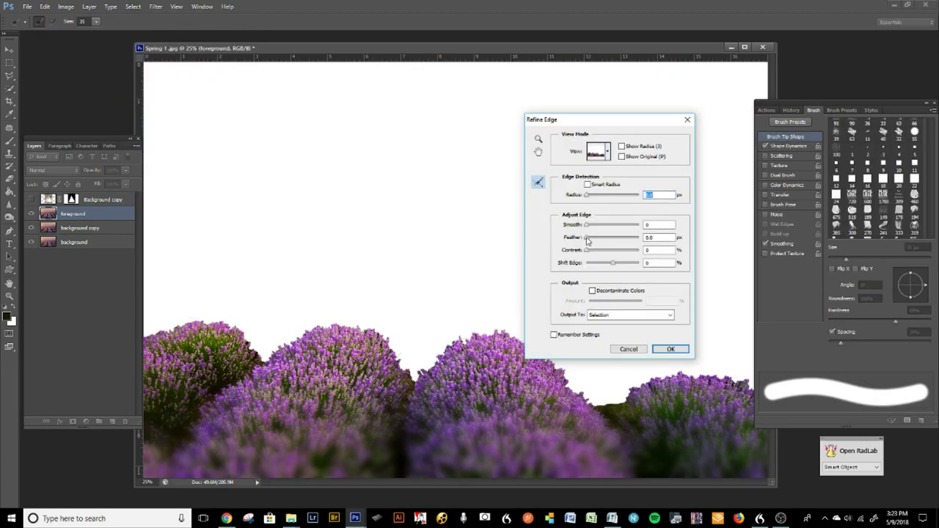
{"action": "left_click_drag", "start_coordinate": [588, 240], "coordinate": [590, 240]}
{"action": "left_click_drag", "start_coordinate": [588, 229], "coordinate": [590, 228]}
{"action": "left_click", "coordinate": [592, 254]}
{"action": "left_click_drag", "start_coordinate": [615, 265], "coordinate": [608, 270]}
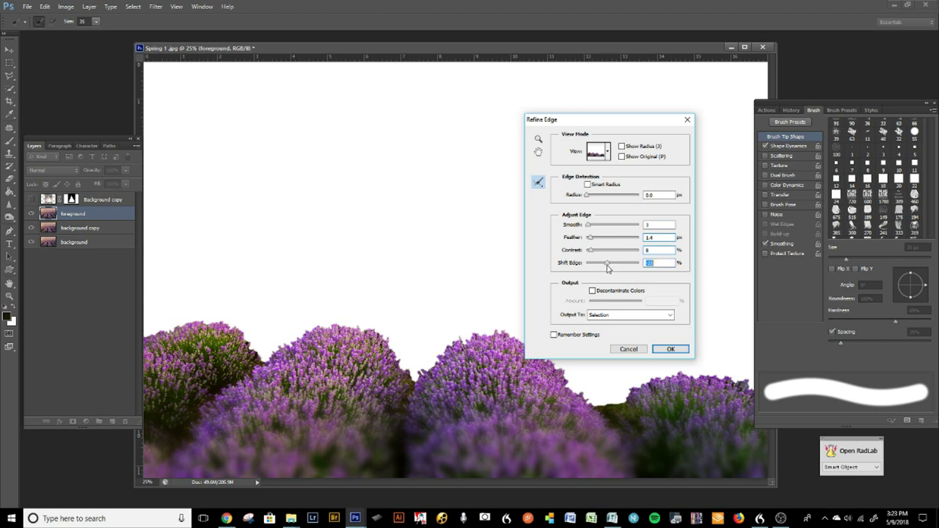
Step: Output the refined selection to a new layer with a layer mask
{"action": "left_click", "coordinate": [617, 315]}
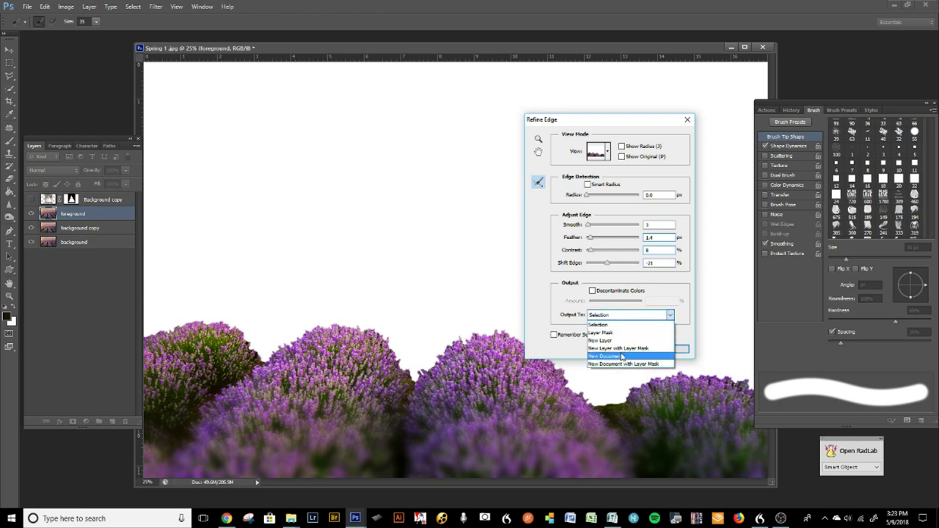
{"action": "left_click", "coordinate": [619, 347]}
{"action": "left_click", "coordinate": [672, 350]}
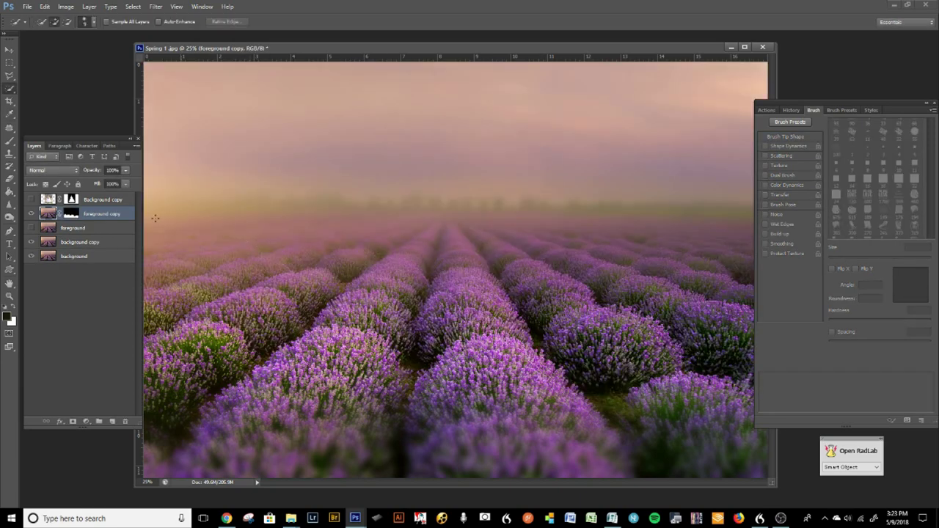
Step: Show the bride layer and place it beneath the masked foreground copy layer so the front bushes overlap her dress
{"action": "left_click", "coordinate": [30, 200]}
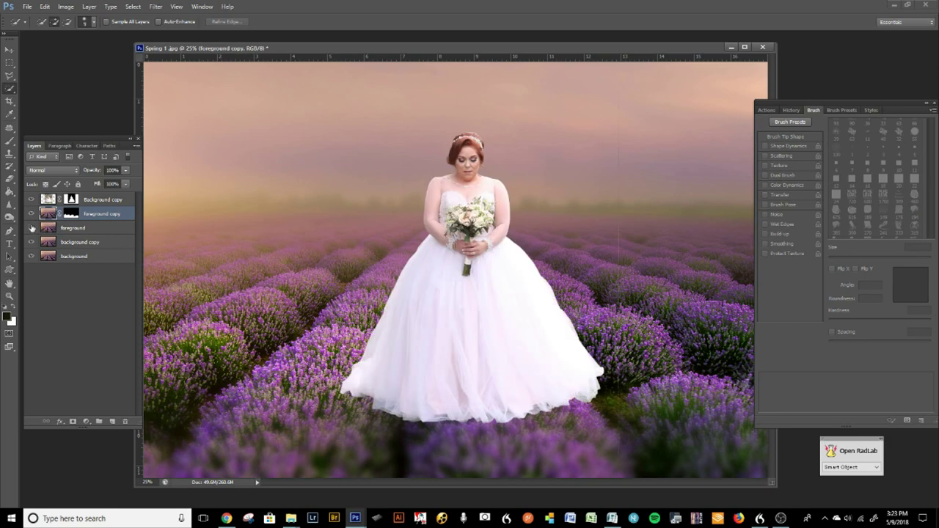
{"action": "left_click", "coordinate": [31, 200]}
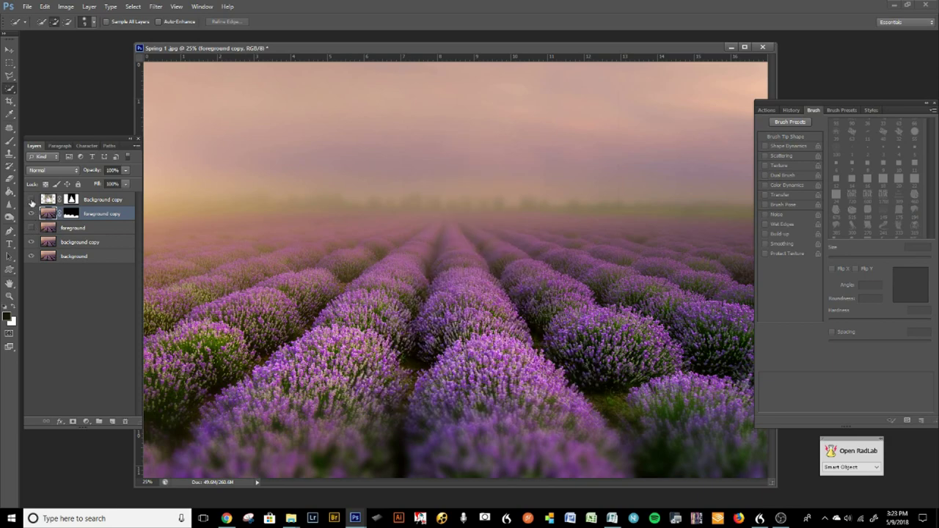
{"action": "left_click", "coordinate": [31, 200]}
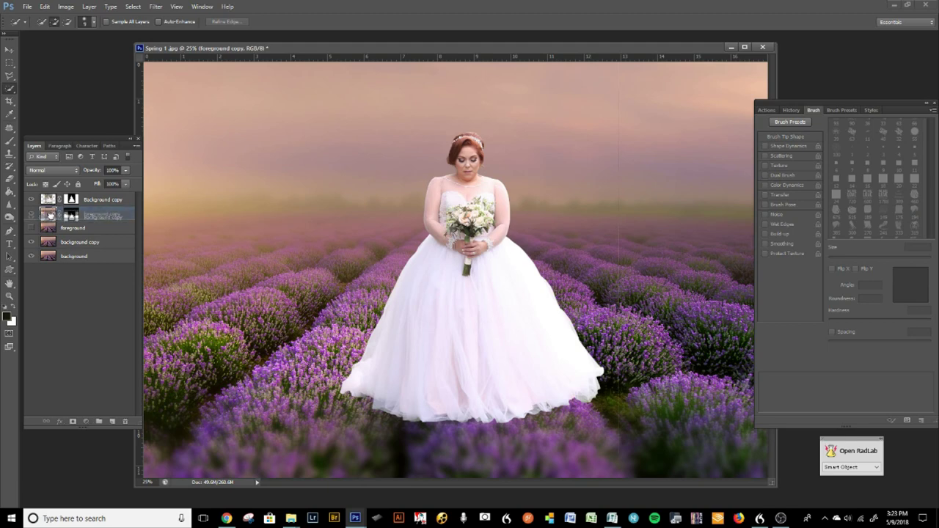
{"action": "left_click_drag", "start_coordinate": [49, 219], "coordinate": [49, 196]}
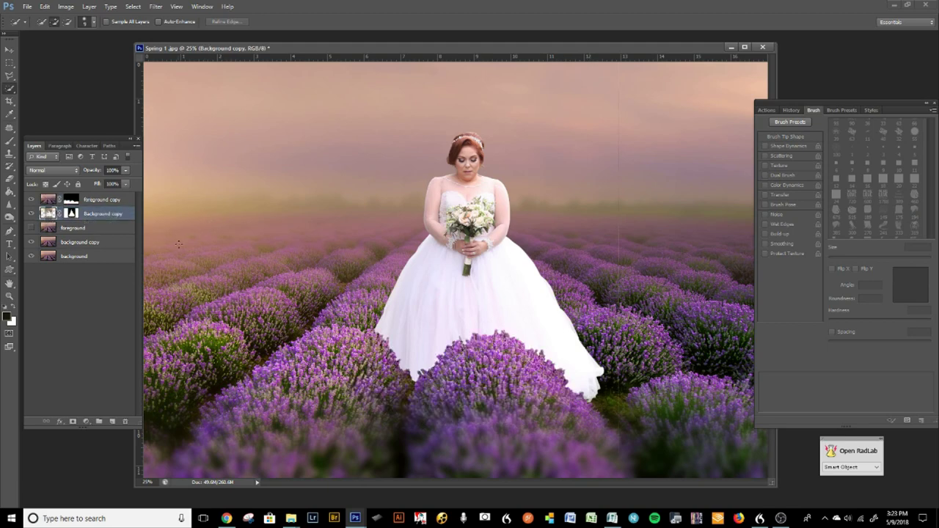
Step: Rename the bride's layer to "Client"
{"action": "left_click", "coordinate": [71, 200]}
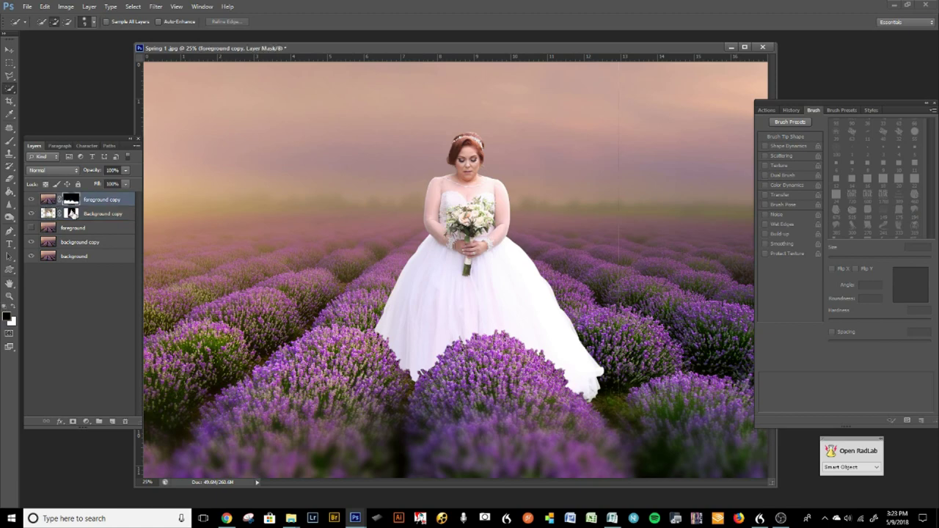
{"action": "left_click", "coordinate": [72, 213]}
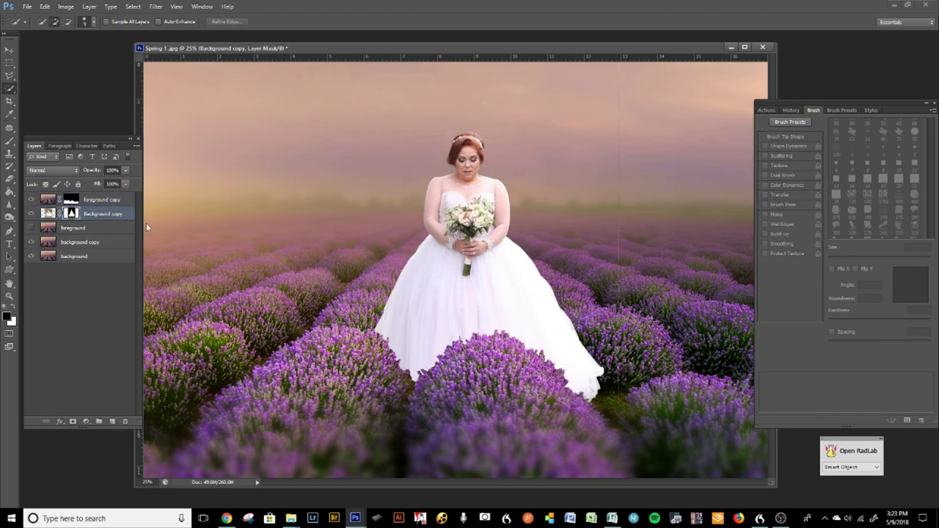
{"action": "double_click", "coordinate": [106, 216]}
{"action": "type", "text": "c"}
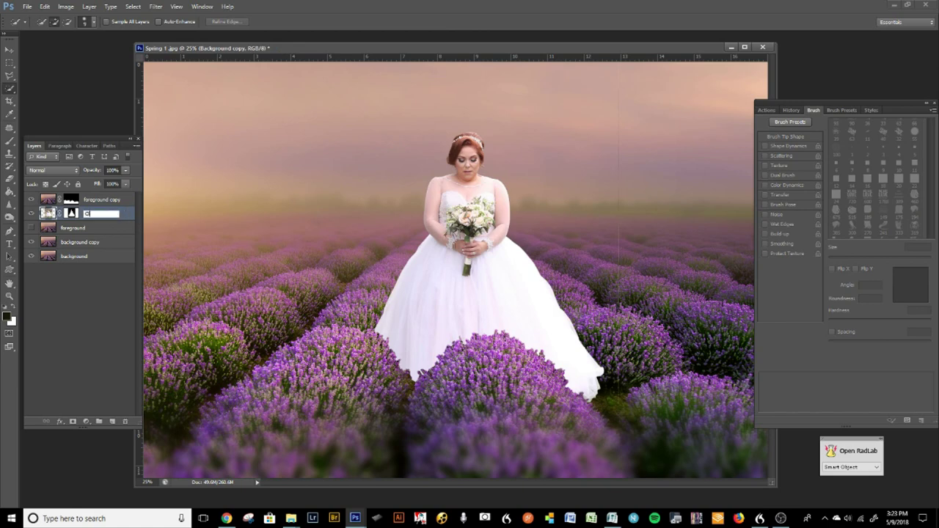
{"action": "key", "text": "Return"}
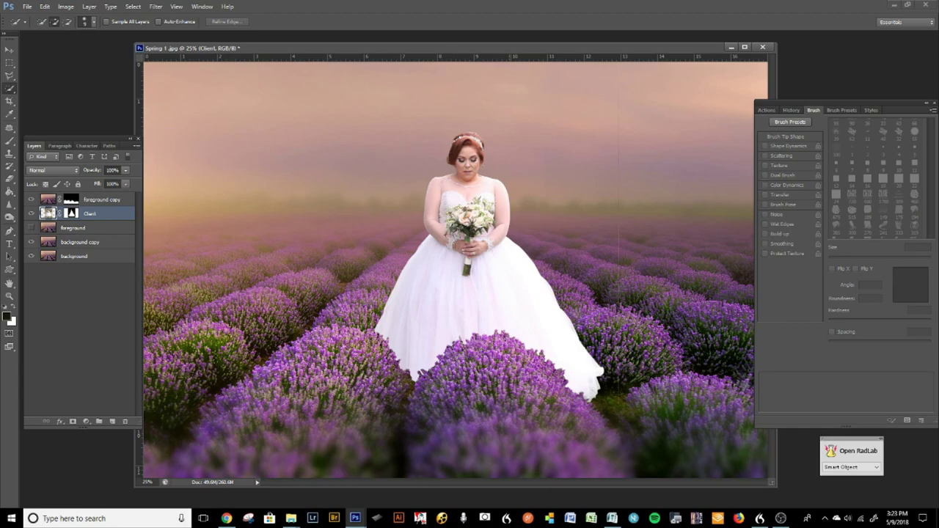
Step: Activate the mask of the foreground copy layer and choose a soft round 30 px tip for the Brush tool
{"action": "scroll", "coordinate": [510, 365], "scroll_direction": "up", "scroll_amount": 5}
{"action": "scroll", "coordinate": [512, 367], "scroll_direction": "down", "scroll_amount": 2}
{"action": "scroll", "coordinate": [520, 88], "scroll_direction": "down", "scroll_amount": 2}
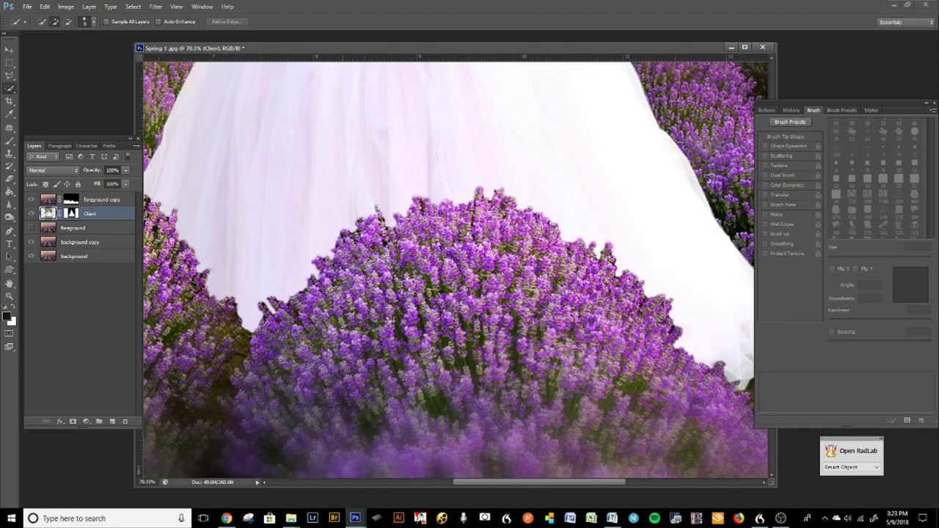
{"action": "left_click", "coordinate": [71, 200]}
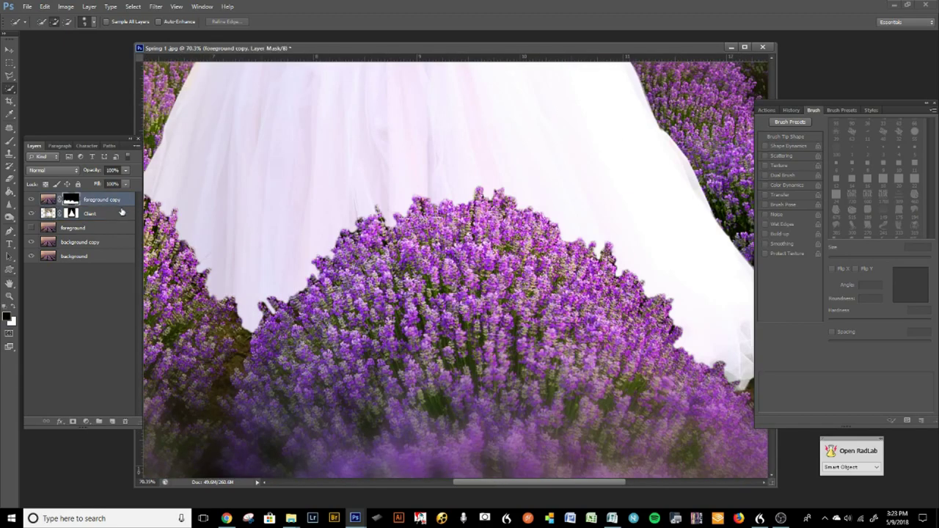
{"action": "left_click", "coordinate": [9, 142]}
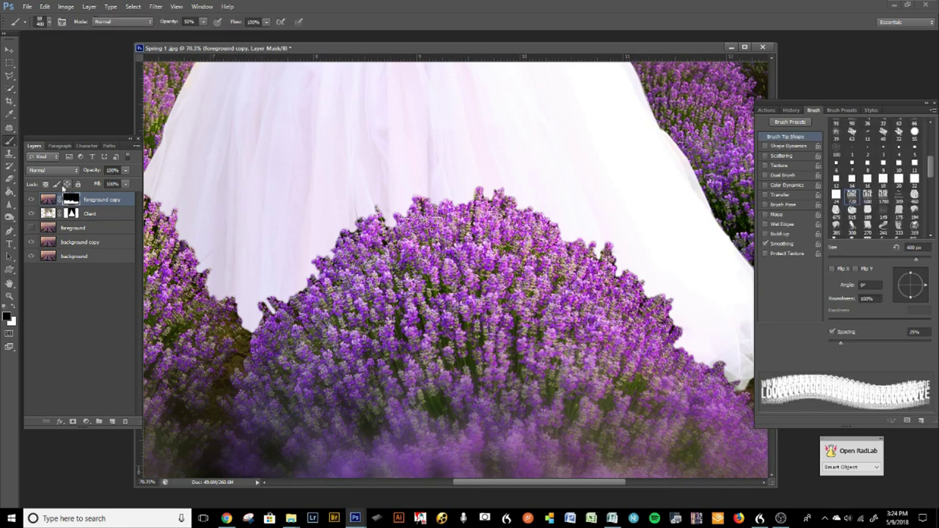
{"action": "key", "text": "bracketleft"}
{"action": "key", "text": "bracketleft"}
{"action": "key", "text": "bracketleft"}
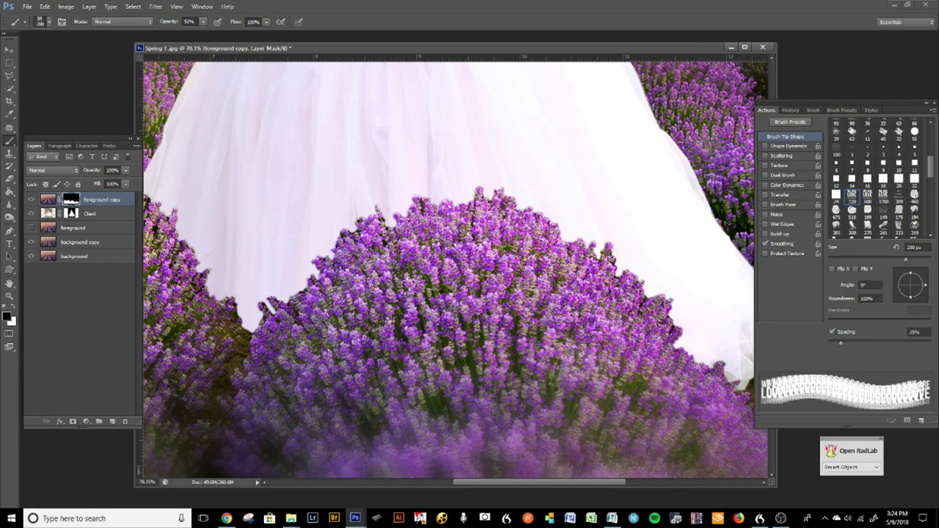
{"action": "left_click", "coordinate": [767, 110]}
{"action": "left_click", "coordinate": [812, 110]}
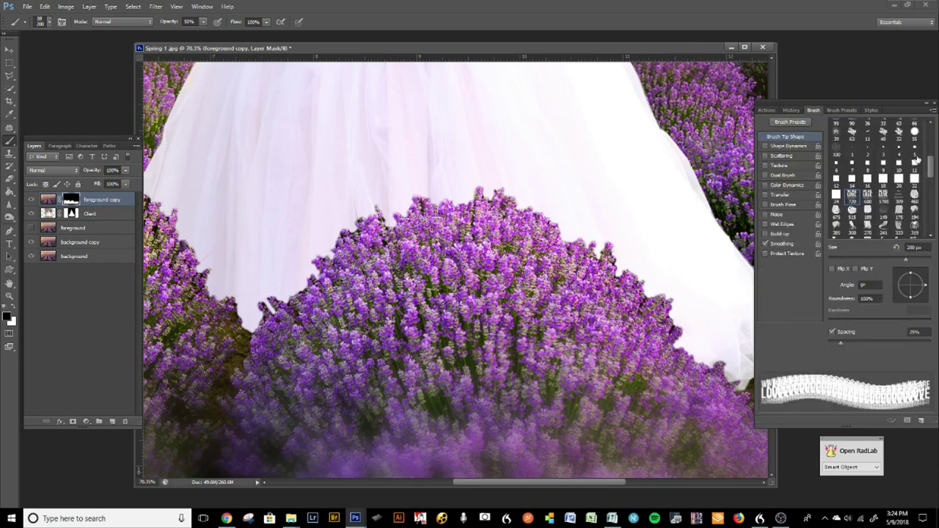
{"action": "left_click_drag", "start_coordinate": [931, 170], "coordinate": [916, 127]}
{"action": "left_click", "coordinate": [836, 126]}
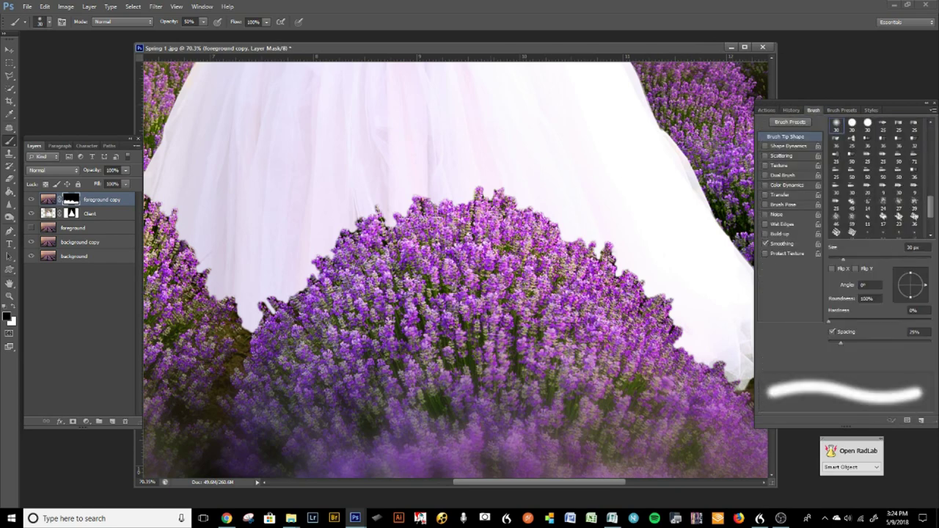
Step: Set the brush size to 20 px and its hardness to 30%
{"action": "key", "text": "["}
{"action": "key", "text": "["}
{"action": "key", "text": "]"}
{"action": "key", "text": "["}
{"action": "left_click", "coordinate": [49, 21]}
{"action": "left_click", "coordinate": [44, 76]}
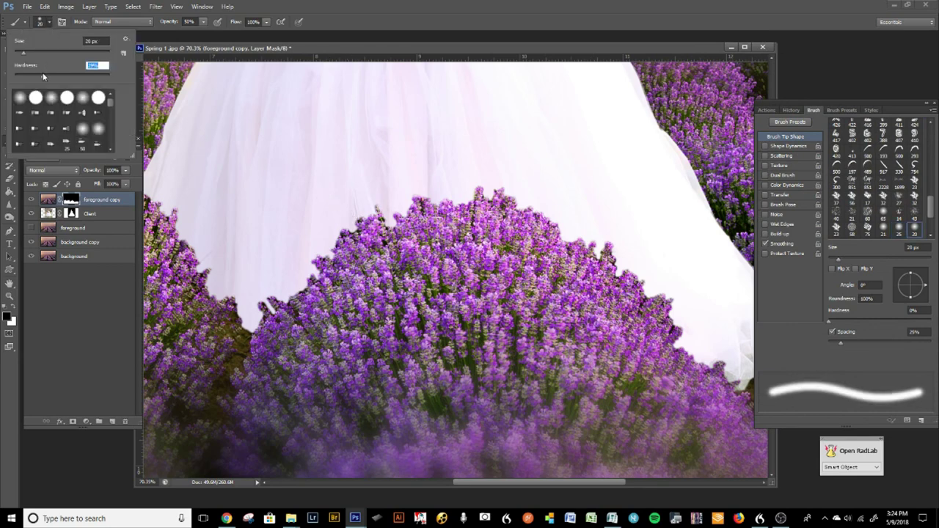
Step: Paint black at 50% opacity along the middle bush's left slope to clean its mask edge, varying the brush between 20 and 40 px
{"action": "left_click_drag", "start_coordinate": [395, 217], "coordinate": [385, 219]}
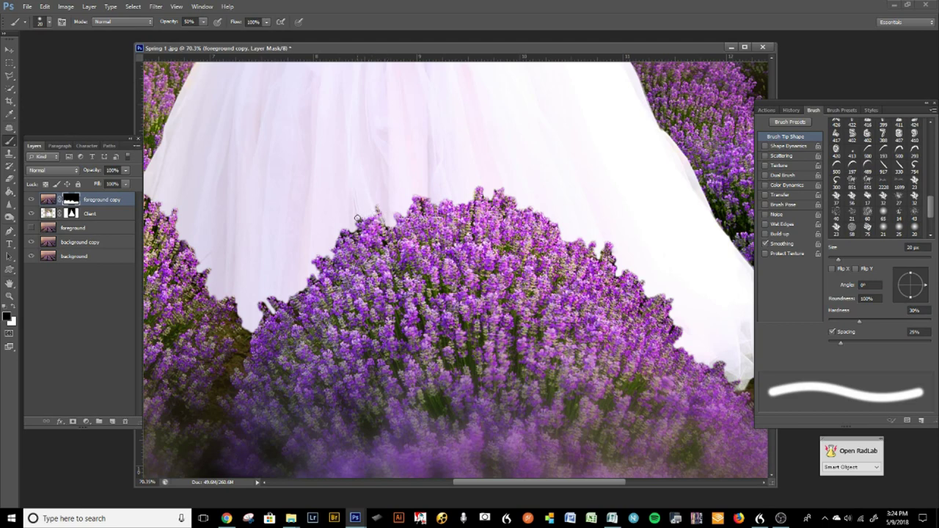
{"action": "key", "text": "bracketright"}
{"action": "key", "text": "bracketright"}
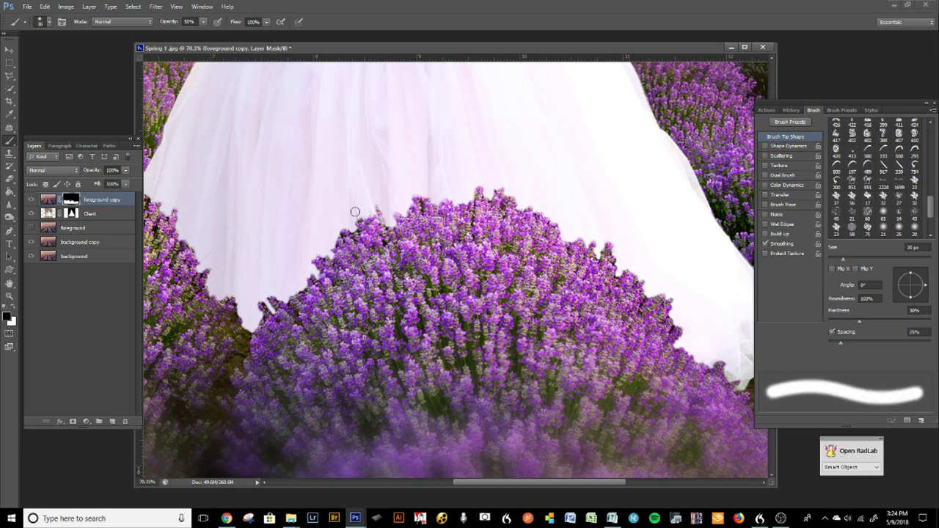
{"action": "key", "text": "bracketleft"}
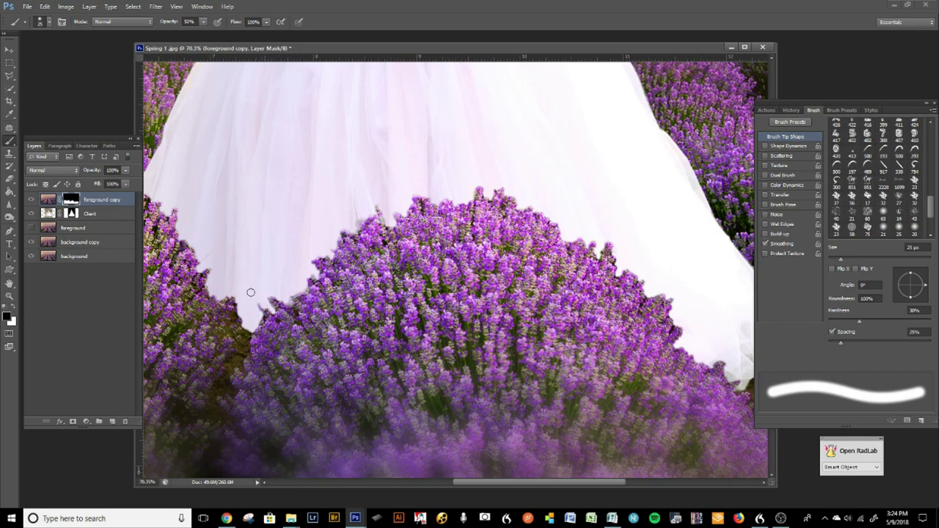
{"action": "key", "text": "bracketright"}
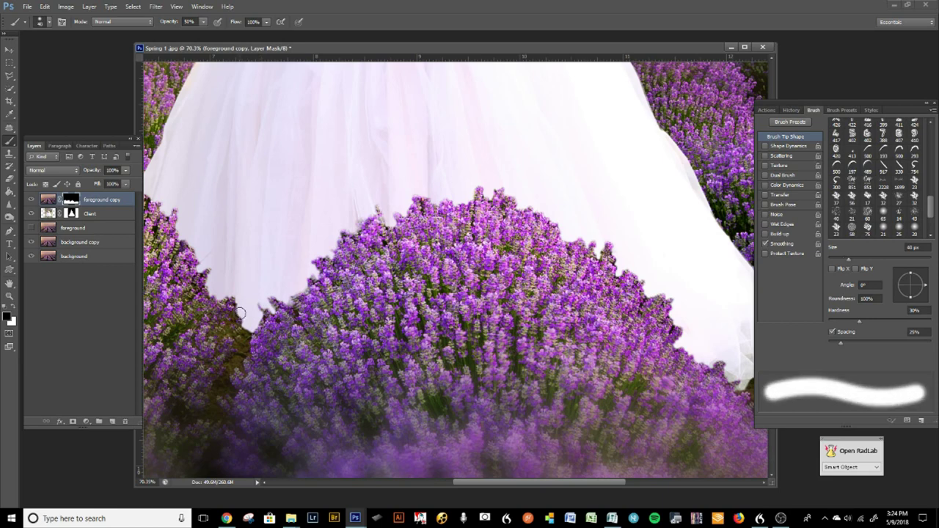
{"action": "key", "text": "bracketleft"}
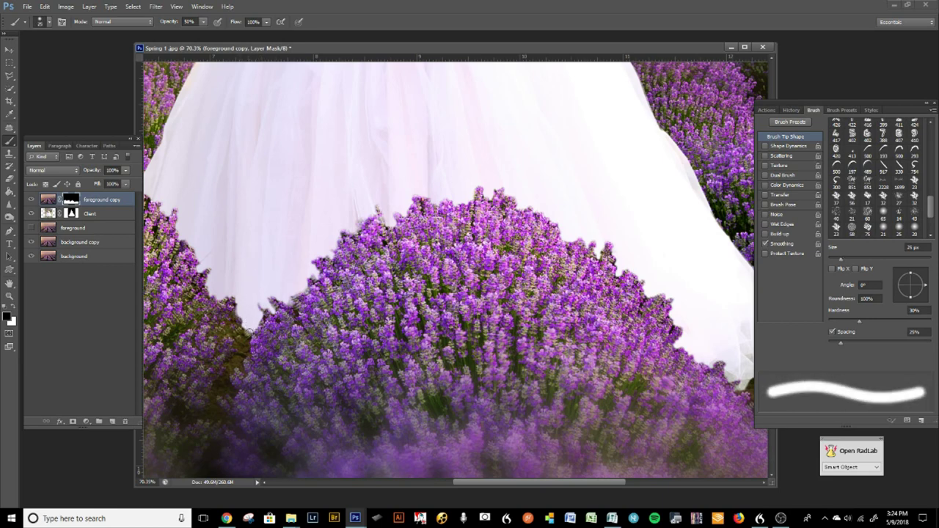
Step: Lower the brush hardness to 6% and paint on the mask between the two front bushes to reveal the dress's lower tip
{"action": "mouse_move", "coordinate": [247, 336]}
{"action": "left_mouse_down"}
{"action": "mouse_move", "coordinate": [245, 351]}
{"action": "mouse_move", "coordinate": [256, 326]}
{"action": "left_mouse_up"}
{"action": "key", "text": "ctrl+z"}
{"action": "left_click", "coordinate": [48, 22]}
{"action": "left_click_drag", "start_coordinate": [42, 76], "coordinate": [20, 76]}
{"action": "mouse_move", "coordinate": [251, 329]}
{"action": "left_mouse_down"}
{"action": "mouse_move", "coordinate": [245, 350]}
{"action": "mouse_move", "coordinate": [242, 335]}
{"action": "left_mouse_up"}
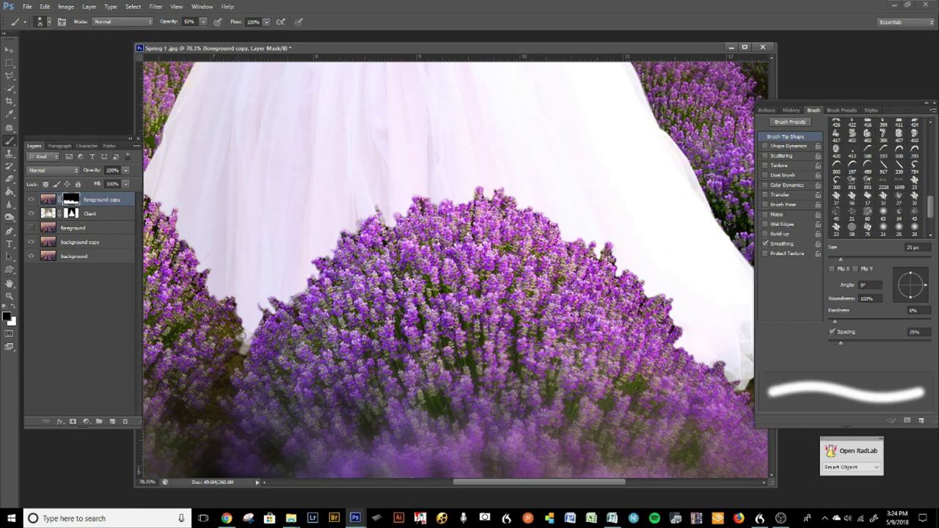
Step: Soften the left bush's mask edge against the dress with a 15 to 20 px brush
{"action": "key", "text": "bracketleft"}
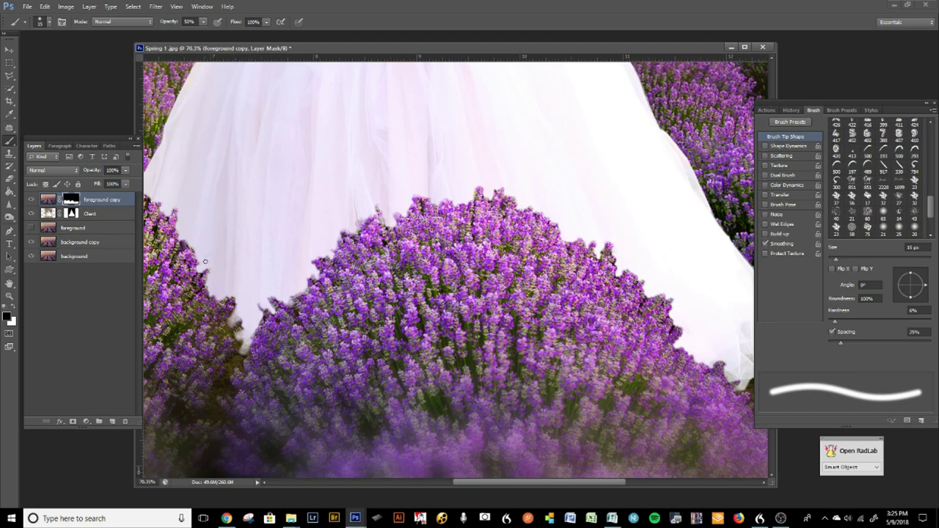
{"action": "left_click_drag", "start_coordinate": [273, 272], "coordinate": [430, 289]}
{"action": "key", "text": "bracketright"}
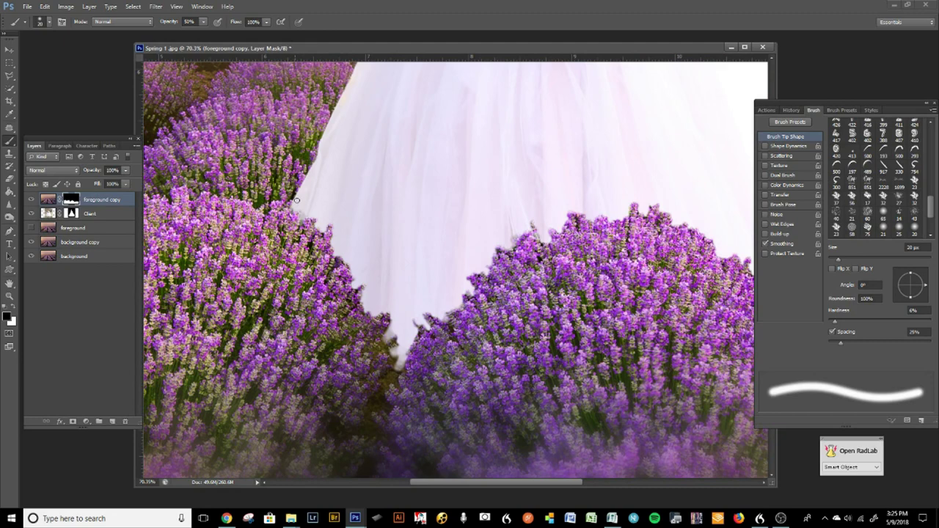
Step: Clean the mask around the flower spikes on the middle bush's right slope with a 15 px brush
{"action": "scroll", "coordinate": [396, 223], "scroll_direction": "right", "scroll_amount": 5}
{"action": "key", "text": "bracketright"}
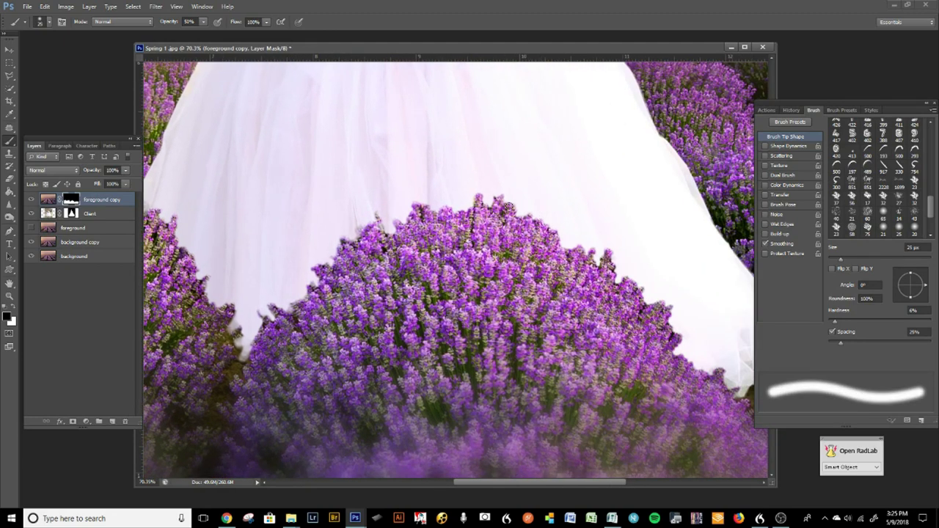
{"action": "key", "text": "bracketleft"}
{"action": "key", "text": "bracketleft"}
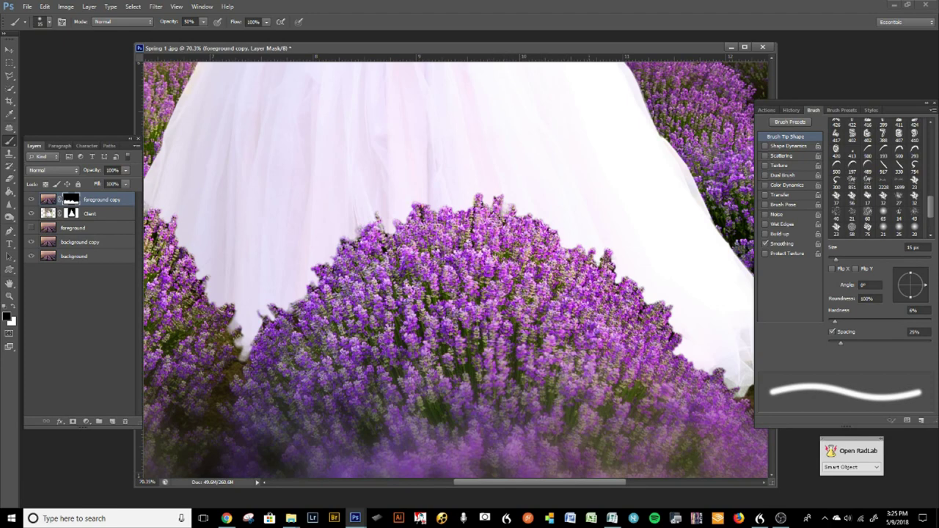
{"action": "left_click_drag", "start_coordinate": [613, 258], "coordinate": [605, 257]}
Step: Reduce the brush to 10 px and refine the mask around the fine flower tips on the middle bush's crest and right slope
{"action": "mouse_move", "coordinate": [495, 330]}
{"action": "left_mouse_down"}
{"action": "mouse_move", "coordinate": [430, 272]}
{"action": "mouse_move", "coordinate": [364, 246]}
{"action": "left_mouse_up"}
{"action": "key", "text": "]"}
{"action": "key", "text": "["}
{"action": "key", "text": "["}
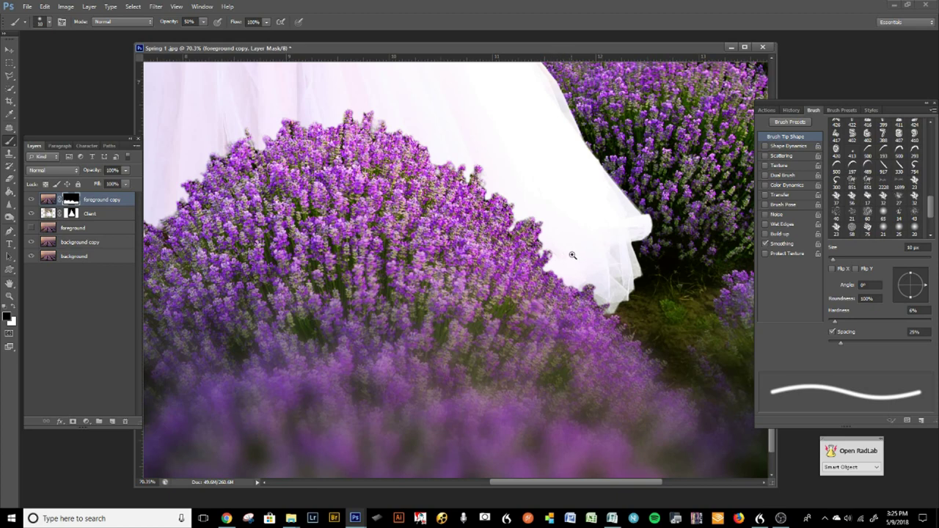
{"action": "key", "text": "ctrl+alt+z"}
{"action": "left_click_drag", "start_coordinate": [347, 186], "coordinate": [416, 252]}
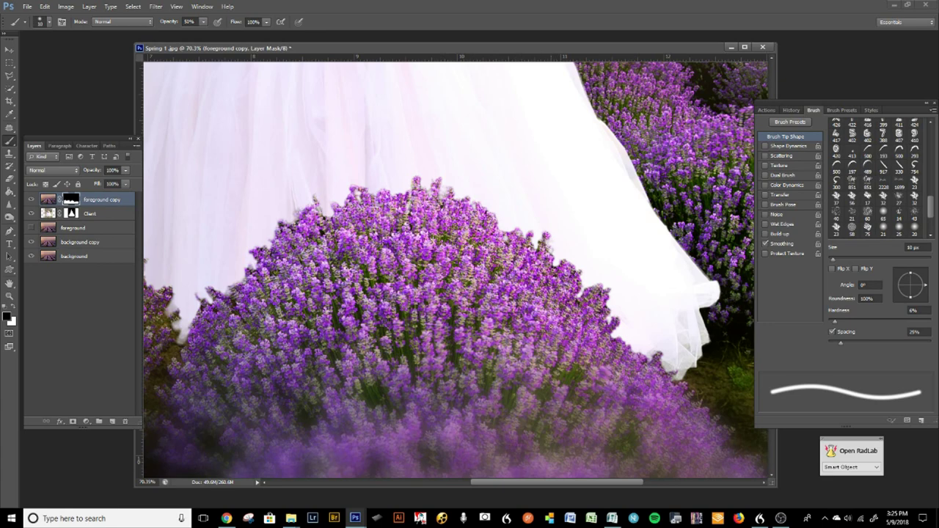
Step: Touch up the left bush's mask edge down to the gap beside the dress with a 15 to 20 px brush
{"action": "left_click_drag", "start_coordinate": [439, 299], "coordinate": [534, 356]}
{"action": "left_click_drag", "start_coordinate": [210, 282], "coordinate": [333, 243]}
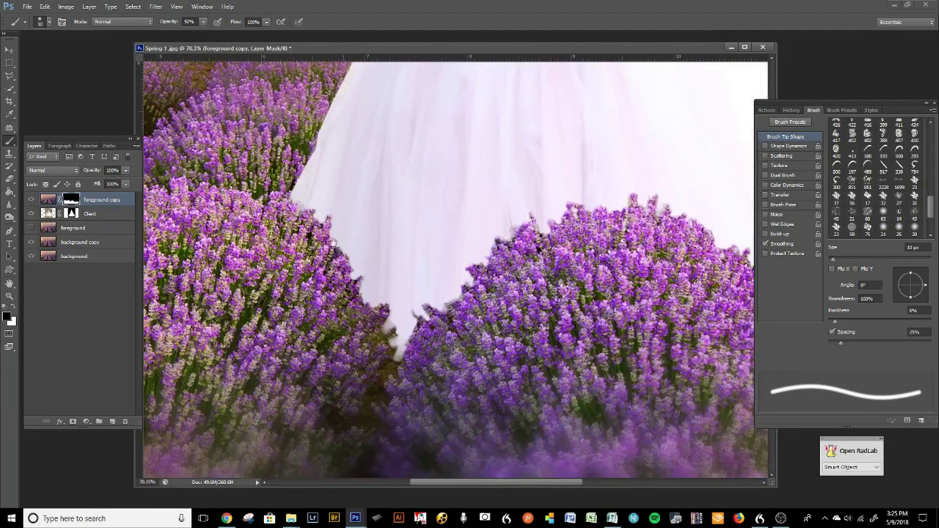
{"action": "key", "text": "]"}
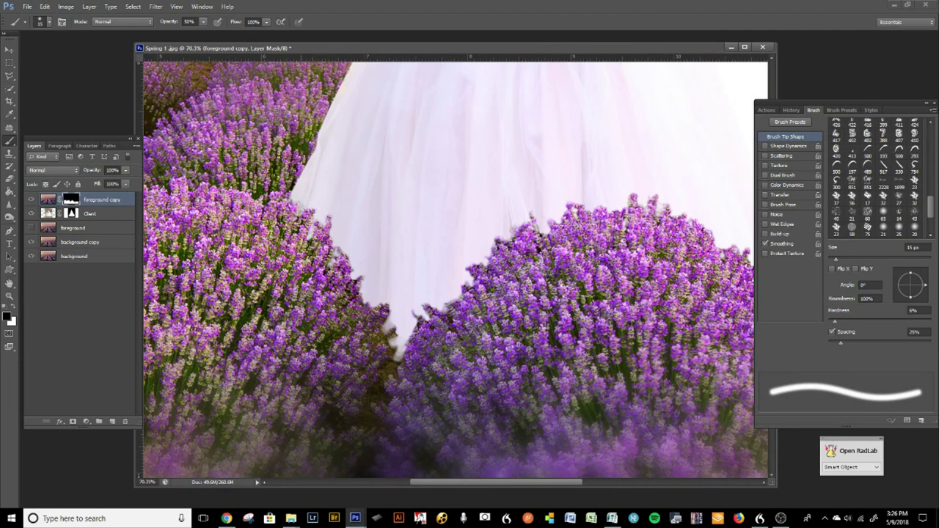
{"action": "key", "text": "bracketright"}
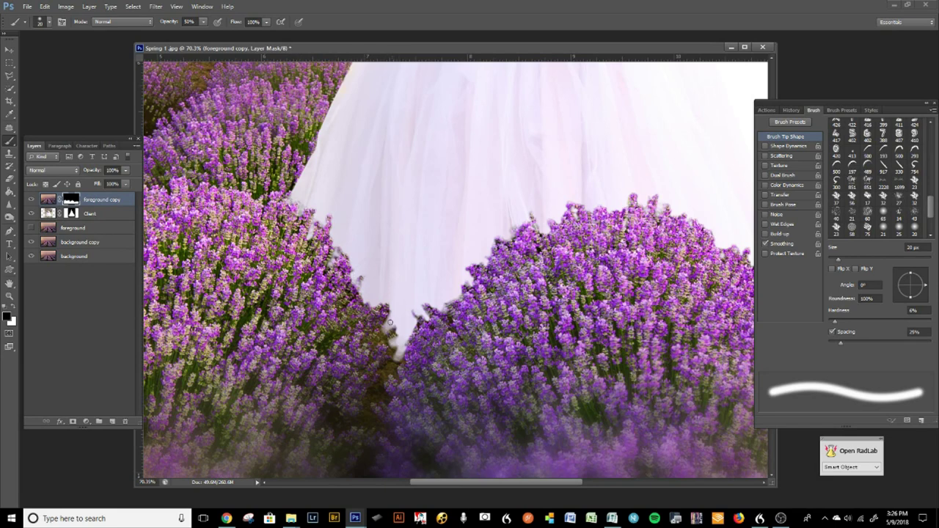
{"action": "left_click_drag", "start_coordinate": [390, 326], "coordinate": [397, 340]}
Step: Inspect the refined bush edges, the full composite and the background beside the bride for leftover masking flaws
{"action": "left_click_drag", "start_coordinate": [453, 387], "coordinate": [271, 329]}
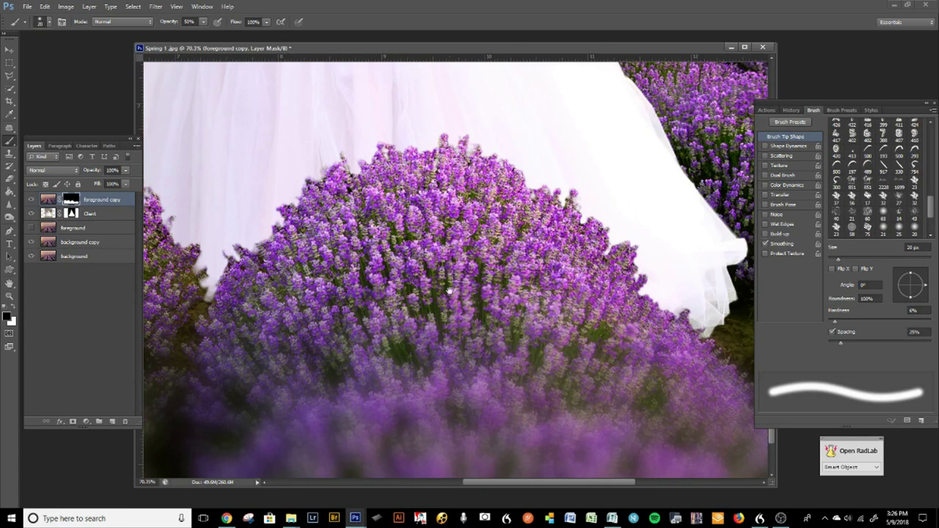
{"action": "left_click_drag", "start_coordinate": [450, 294], "coordinate": [468, 338]}
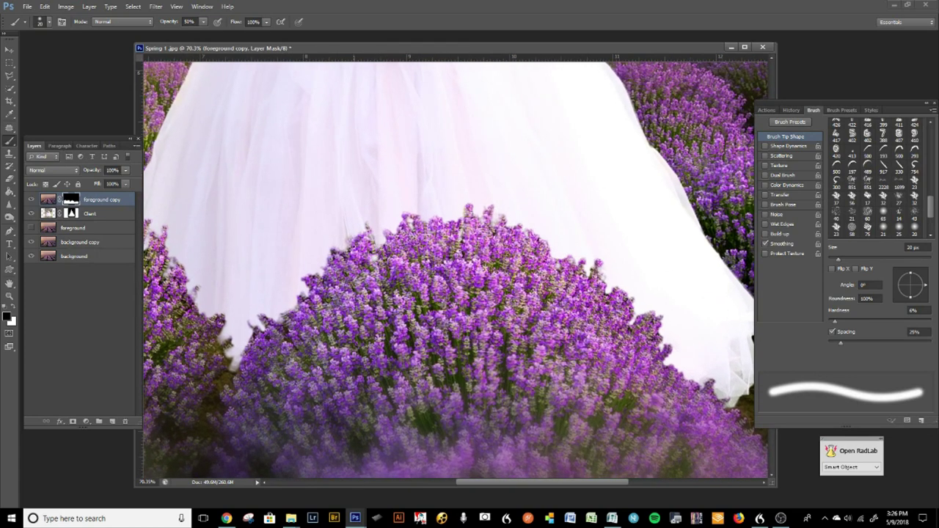
{"action": "left_click_drag", "start_coordinate": [467, 340], "coordinate": [304, 294]}
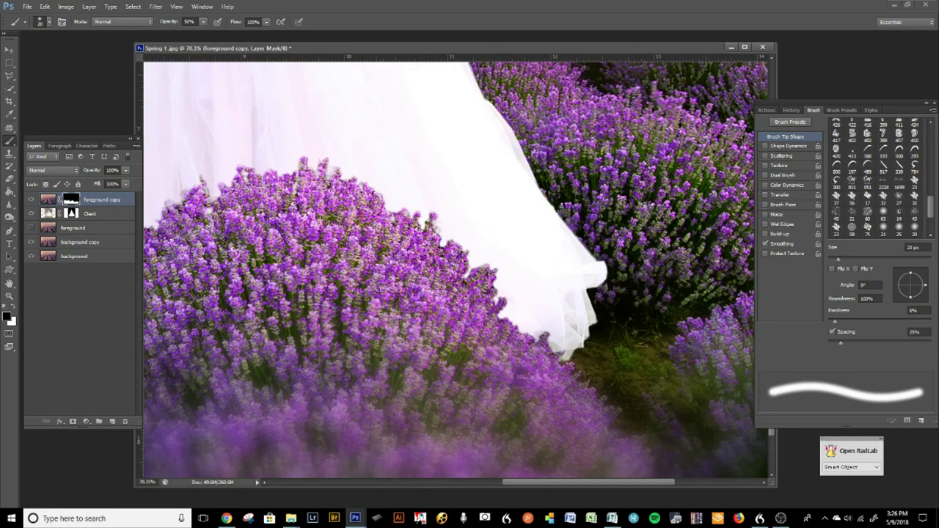
{"action": "left_click_drag", "start_coordinate": [404, 255], "coordinate": [505, 313]}
{"action": "scroll", "coordinate": [504, 329], "scroll_direction": "down", "scroll_amount": 8}
{"action": "scroll", "coordinate": [516, 328], "scroll_direction": "up", "scroll_amount": 3}
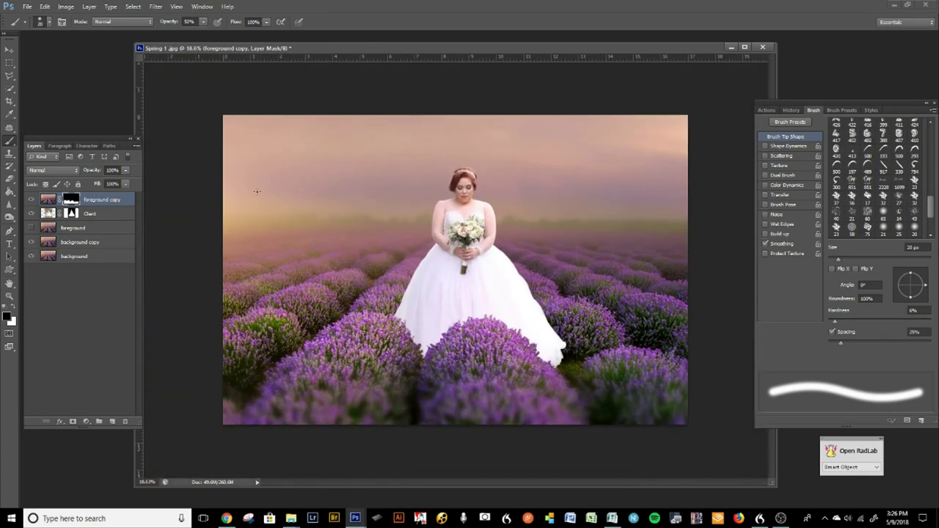
{"action": "scroll", "coordinate": [612, 198], "scroll_direction": "up", "scroll_amount": 5}
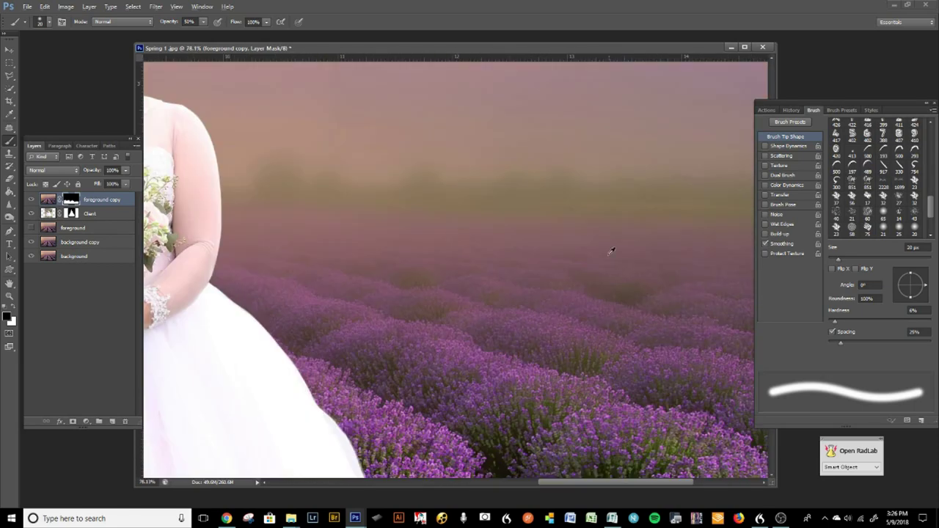
{"action": "scroll", "coordinate": [441, 300], "scroll_direction": "down", "scroll_amount": 2}
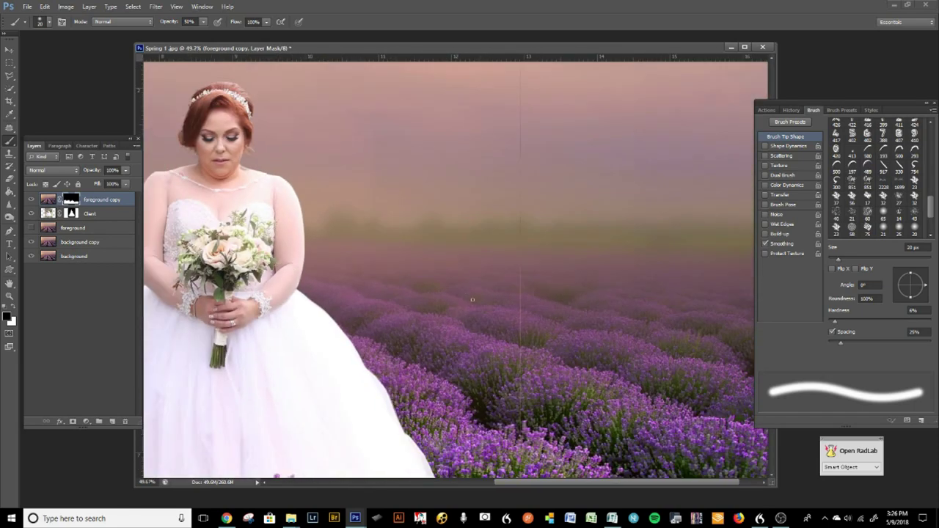
Step: Activate the Client layer's mask and enlarge the brush to 70 px
{"action": "left_click", "coordinate": [71, 213]}
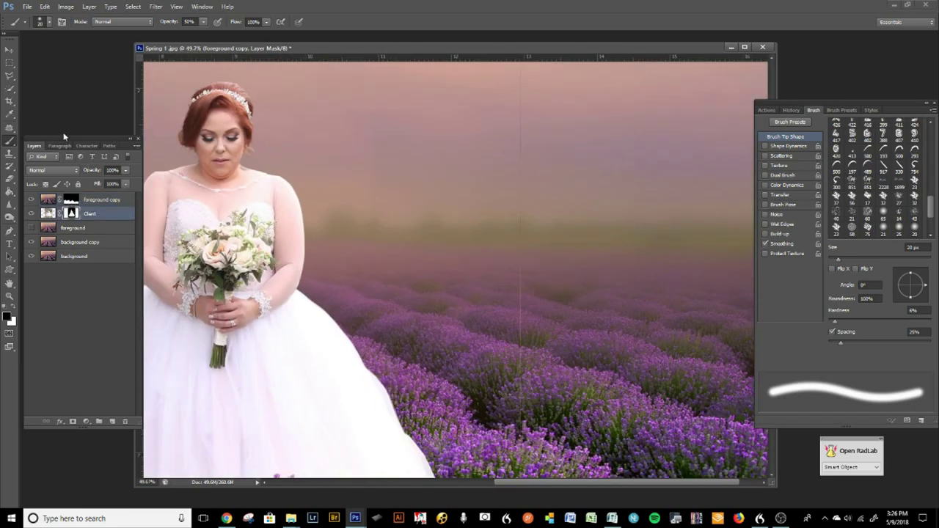
{"action": "key", "text": "bracketright"}
{"action": "key", "text": "bracketright"}
{"action": "key", "text": "bracketright"}
{"action": "key", "text": "bracketright"}
{"action": "key", "text": "bracketright"}
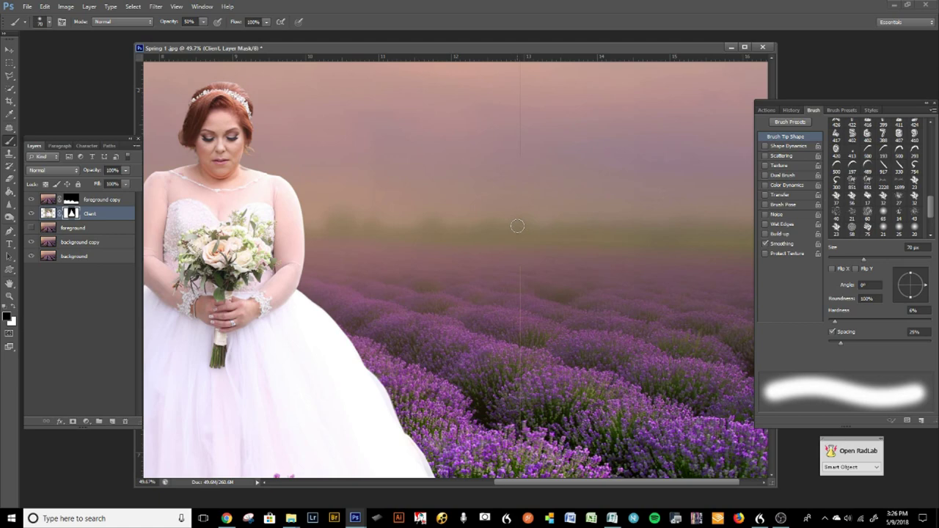
{"action": "key", "text": "x"}
{"action": "mouse_move", "coordinate": [521, 220]}
{"action": "left_mouse_down"}
{"action": "mouse_move", "coordinate": [528, 283]}
{"action": "mouse_move", "coordinate": [529, 275]}
{"action": "left_mouse_up"}
{"action": "key", "text": "ctrl+z"}
{"action": "key", "text": "x"}
Step: Set the brush opacity to 100% and paint black on the Client mask to hide the stray vertical line across the field
{"action": "key", "text": "0"}
{"action": "scroll", "coordinate": [528, 396], "scroll_direction": "down", "scroll_amount": 5}
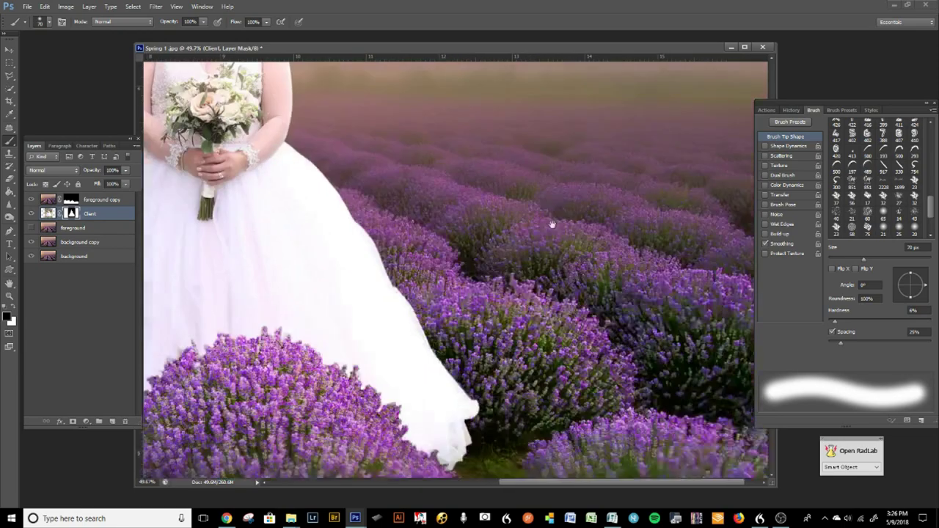
{"action": "scroll", "coordinate": [551, 363], "scroll_direction": "down", "scroll_amount": 2}
{"action": "left_click_drag", "start_coordinate": [373, 361], "coordinate": [533, 360]}
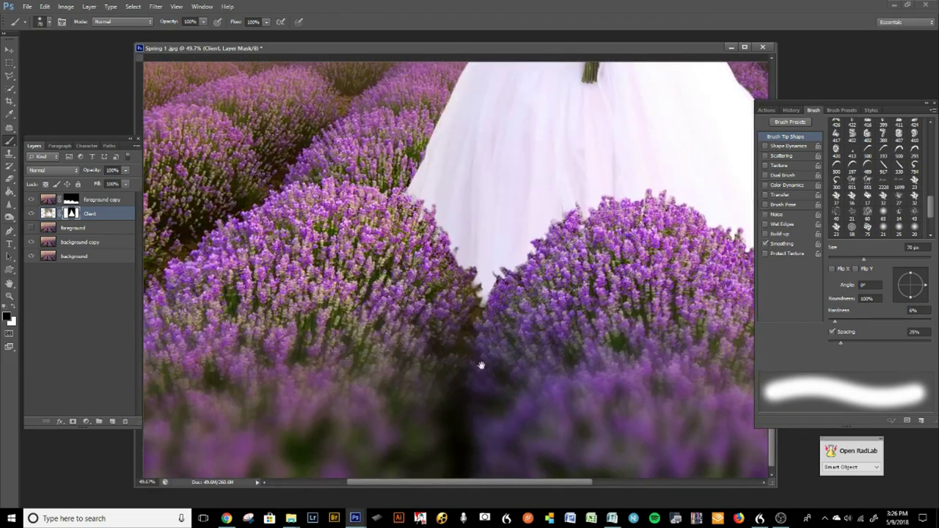
{"action": "left_click_drag", "start_coordinate": [445, 377], "coordinate": [593, 399]}
{"action": "left_click_drag", "start_coordinate": [453, 301], "coordinate": [503, 441]}
Step: Mask out the remaining piece of the stray vertical line in the upper sky and check the area around the bride
{"action": "scroll", "coordinate": [503, 440], "scroll_direction": "up", "scroll_amount": 6}
{"action": "scroll", "coordinate": [499, 408], "scroll_direction": "right", "scroll_amount": 8}
{"action": "scroll", "coordinate": [323, 306], "scroll_direction": "right", "scroll_amount": 8}
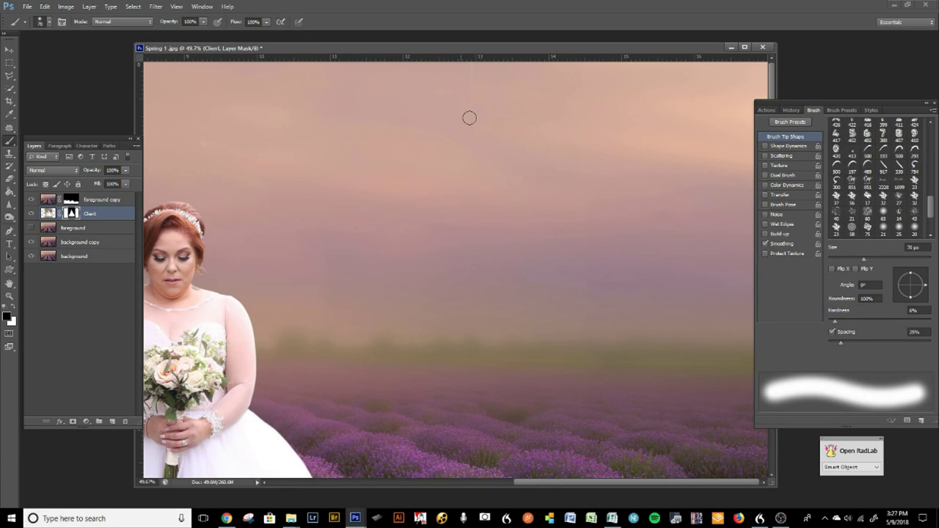
{"action": "left_click_drag", "start_coordinate": [477, 119], "coordinate": [707, 333]}
{"action": "scroll", "coordinate": [568, 252], "scroll_direction": "up", "scroll_amount": 3}
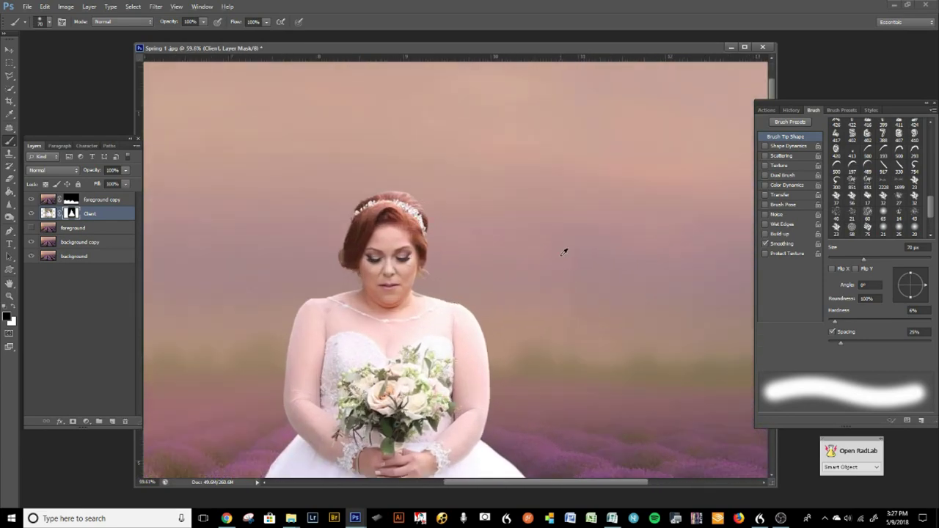
{"action": "scroll", "coordinate": [559, 257], "scroll_direction": "up", "scroll_amount": 5}
{"action": "scroll", "coordinate": [556, 258], "scroll_direction": "down", "scroll_amount": 4}
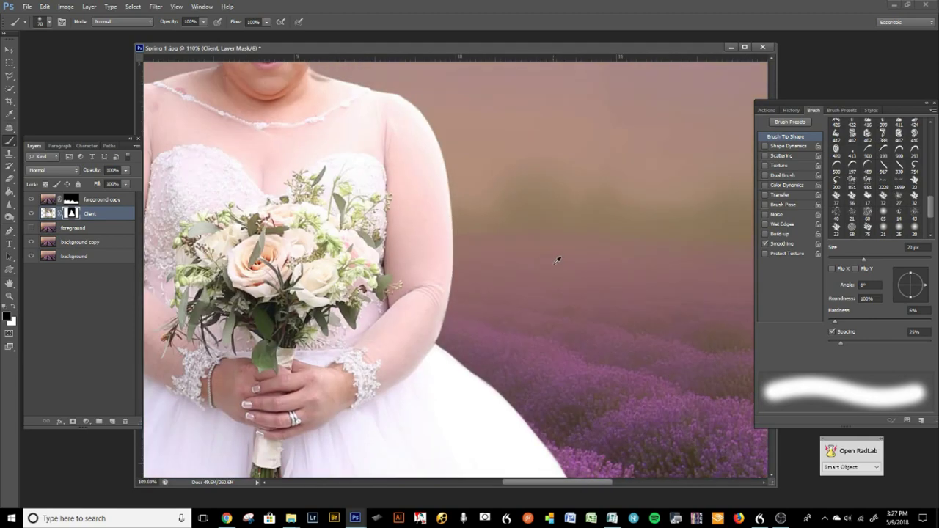
Step: Clean the leftover dark patch from the Client mask where the bride's neck meets her shoulder, using a 10 px brush at 100% opacity
{"action": "left_click_drag", "start_coordinate": [419, 300], "coordinate": [497, 408]}
{"action": "left_click_drag", "start_coordinate": [383, 269], "coordinate": [463, 362]}
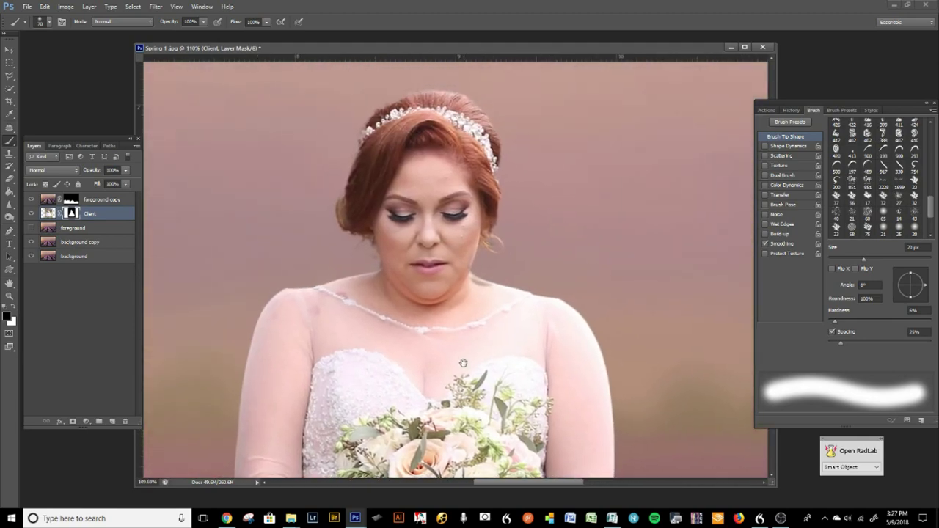
{"action": "key", "text": "bracketleft"}
{"action": "key", "text": "bracketleft"}
{"action": "key", "text": "bracketleft"}
{"action": "key", "text": "bracketleft"}
{"action": "key", "text": "bracketleft"}
{"action": "key", "text": "bracketleft"}
{"action": "key", "text": "bracketleft"}
{"action": "key", "text": "bracketleft"}
{"action": "key", "text": "bracketleft"}
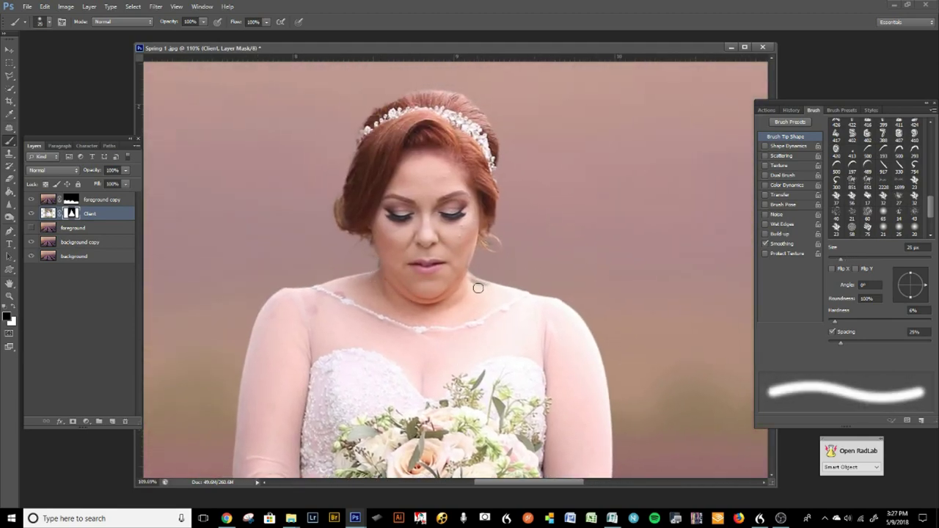
{"action": "scroll", "coordinate": [480, 291], "scroll_direction": "up", "scroll_amount": 2}
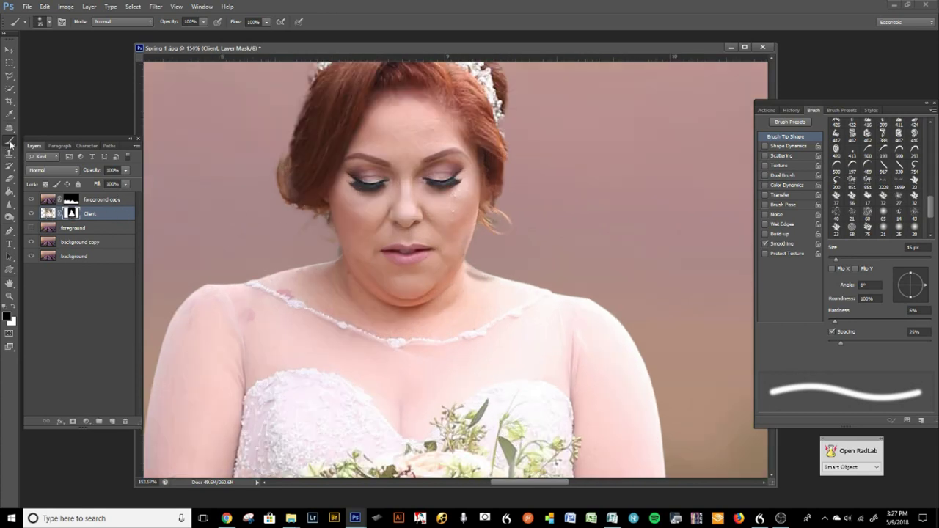
{"action": "key", "text": "bracketleft"}
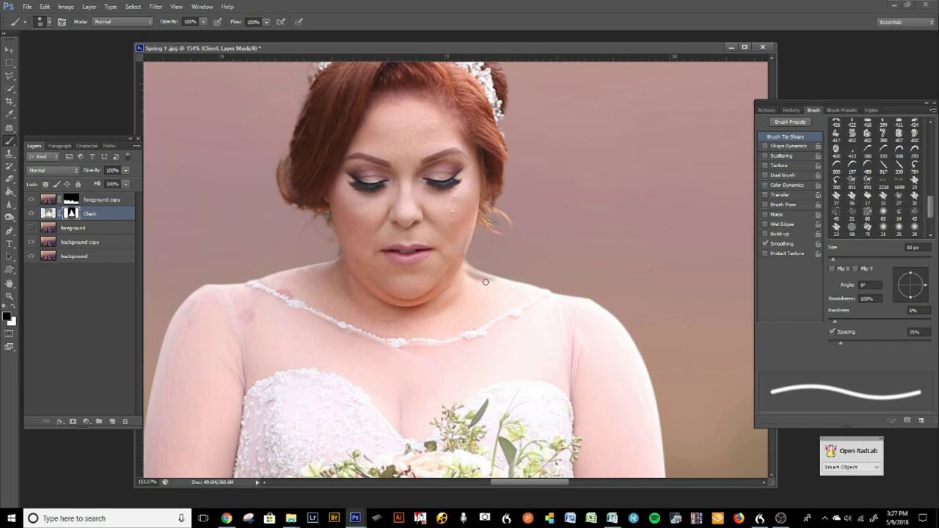
{"action": "key", "text": "x"}
{"action": "mouse_move", "coordinate": [503, 288]}
{"action": "left_mouse_down"}
{"action": "mouse_move", "coordinate": [468, 279]}
{"action": "mouse_move", "coordinate": [496, 282]}
{"action": "left_mouse_up"}
{"action": "key", "text": "x"}
Step: Touch up the Client mask around the loose hair strands and jaw on both sides of her face, alternating white and black
{"action": "key", "text": "]"}
{"action": "key", "text": "bracketright"}
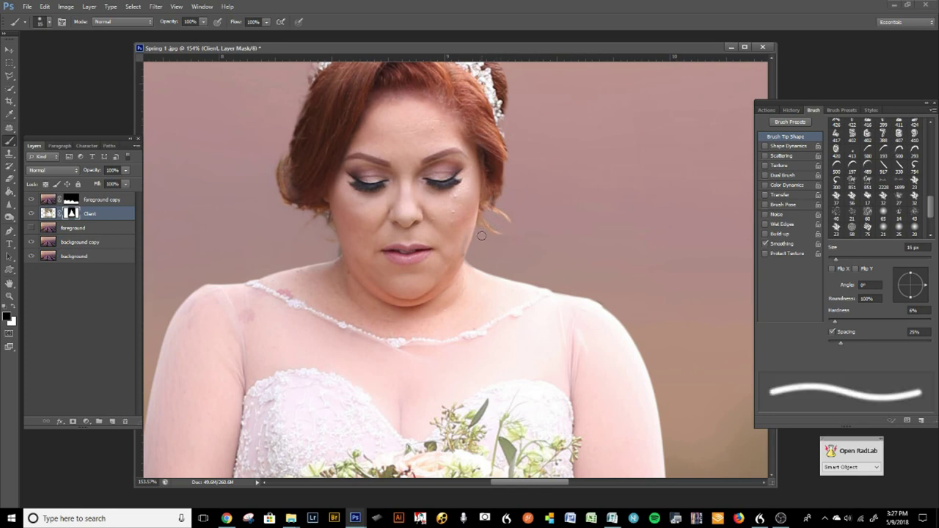
{"action": "key", "text": "x"}
{"action": "key", "text": "bracketright"}
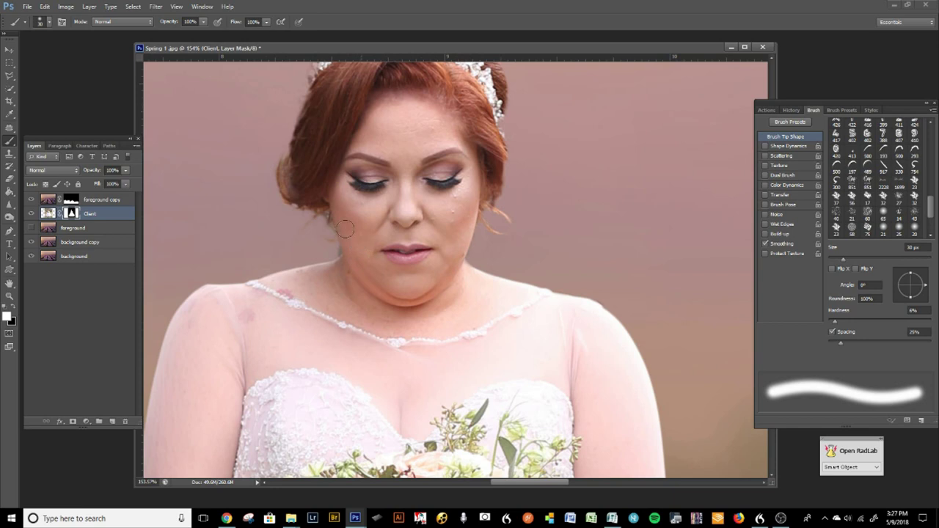
{"action": "key", "text": "bracketleft"}
{"action": "key", "text": "bracketleft"}
{"action": "key", "text": "x"}
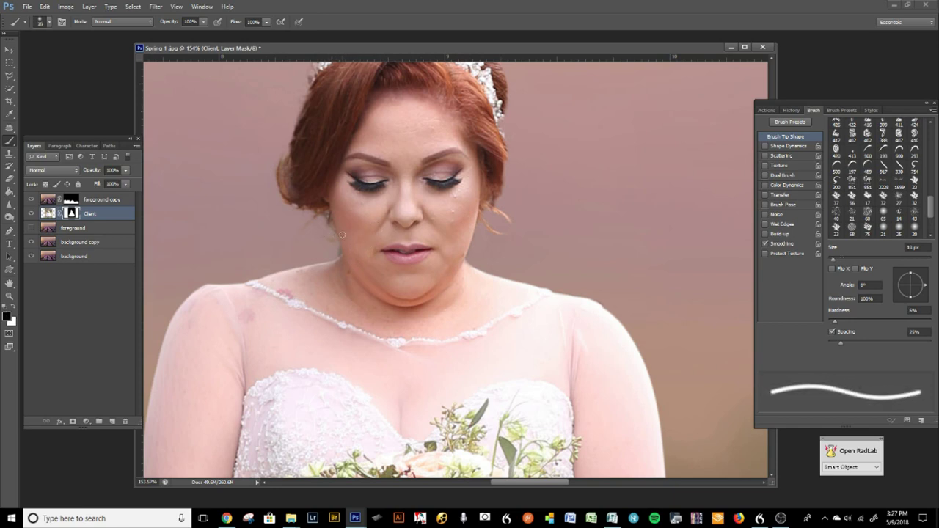
{"action": "key", "text": "bracketleft"}
Step: Refine the Client mask along the low side bun, hiding the greenish fringe beside the hair with a 10 px black brush
{"action": "left_click_drag", "start_coordinate": [366, 182], "coordinate": [394, 325]}
{"action": "key", "text": "bracketright"}
{"action": "key", "text": "bracketright"}
{"action": "key", "text": "bracketright"}
{"action": "mouse_move", "coordinate": [319, 311]}
{"action": "left_mouse_down"}
{"action": "mouse_move", "coordinate": [336, 259]}
{"action": "mouse_move", "coordinate": [314, 311]}
{"action": "mouse_move", "coordinate": [368, 265]}
{"action": "mouse_move", "coordinate": [342, 251]}
{"action": "mouse_move", "coordinate": [342, 240]}
{"action": "mouse_move", "coordinate": [309, 310]}
{"action": "mouse_move", "coordinate": [341, 225]}
{"action": "mouse_move", "coordinate": [309, 329]}
{"action": "mouse_move", "coordinate": [331, 349]}
{"action": "mouse_move", "coordinate": [305, 327]}
{"action": "mouse_move", "coordinate": [315, 302]}
{"action": "left_mouse_up"}
{"action": "key", "text": "x"}
{"action": "key", "text": "x"}
{"action": "key", "text": "bracketleft"}
{"action": "key", "text": "bracketleft"}
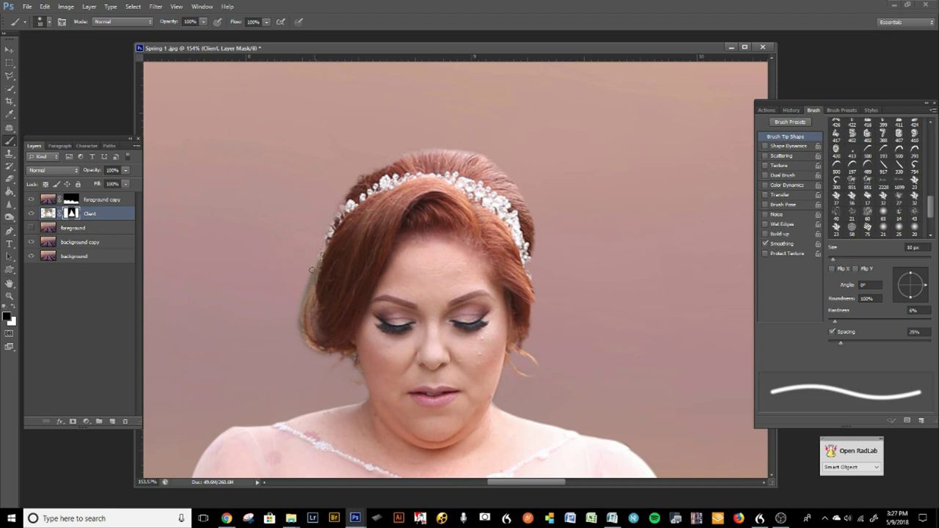
{"action": "mouse_move", "coordinate": [321, 256]}
{"action": "left_mouse_down"}
{"action": "mouse_move", "coordinate": [299, 308]}
{"action": "mouse_move", "coordinate": [300, 339]}
{"action": "left_mouse_up"}
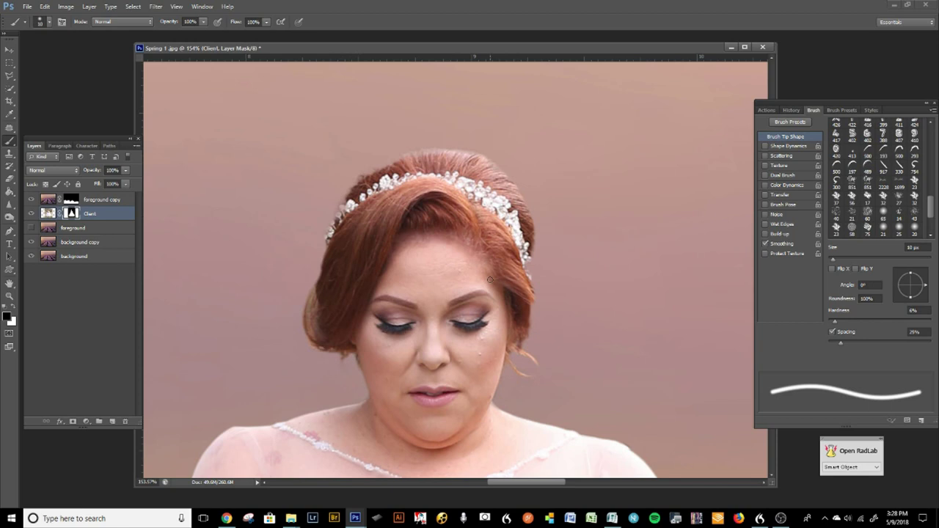
Step: Trim the Client mask along the upper hair edge above the beaded headband with the 10 px black brush
{"action": "left_click_drag", "start_coordinate": [376, 161], "coordinate": [347, 187]}
{"action": "mouse_move", "coordinate": [442, 157]}
{"action": "left_mouse_down"}
{"action": "mouse_move", "coordinate": [349, 178]}
{"action": "mouse_move", "coordinate": [414, 225]}
{"action": "left_mouse_up"}
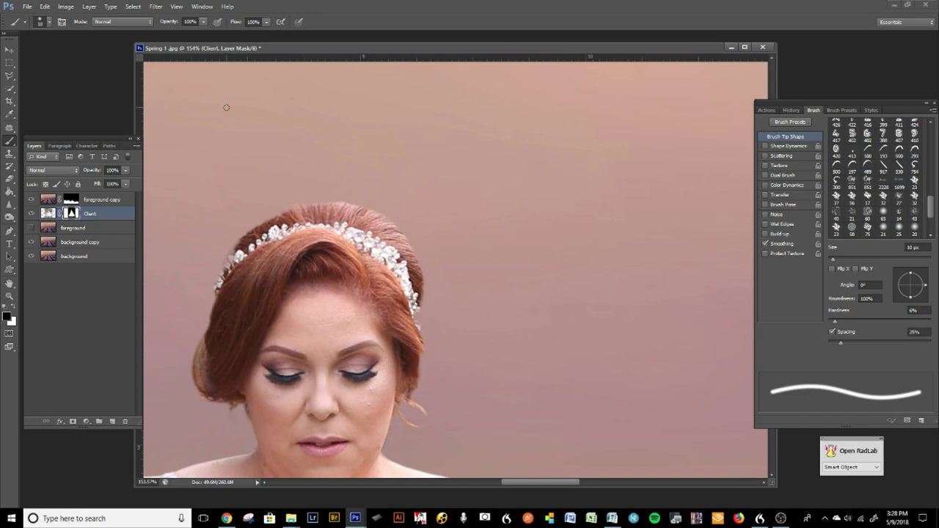
{"action": "left_click", "coordinate": [133, 7]}
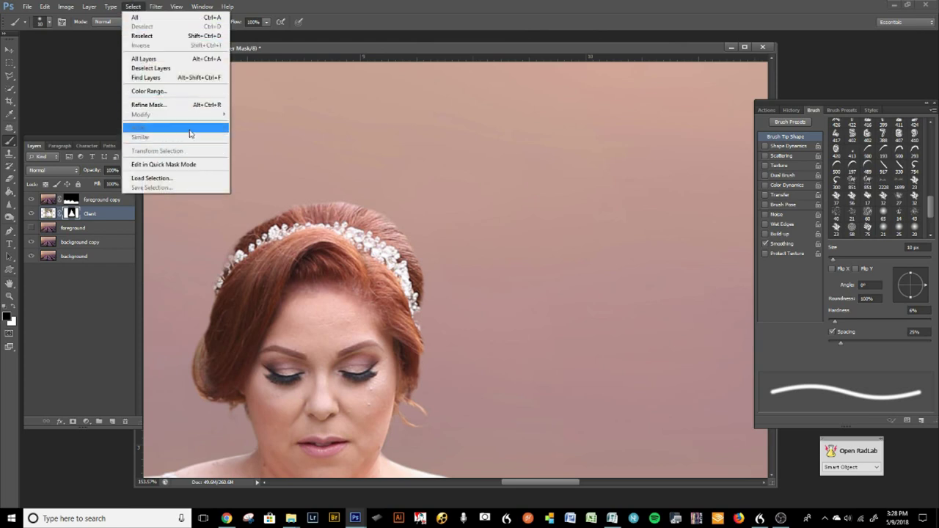
{"action": "left_click", "coordinate": [295, 128]}
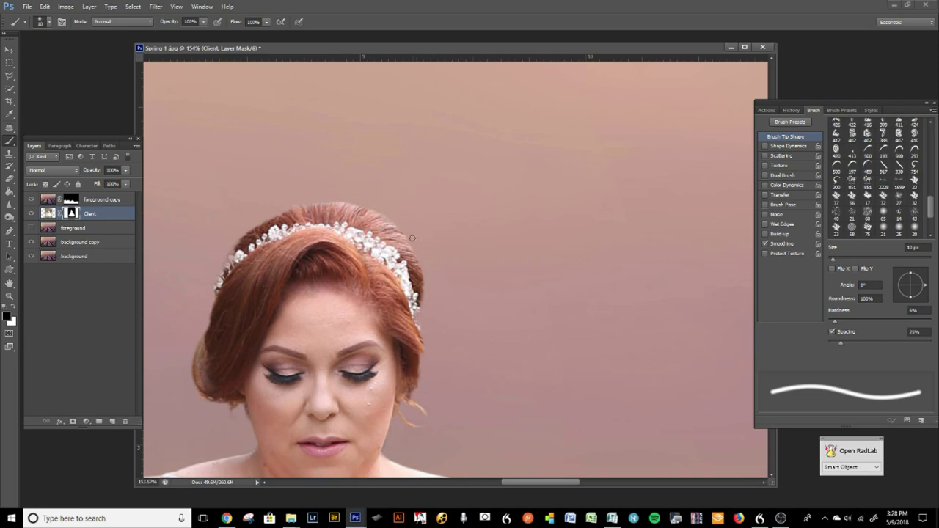
Step: Set the brush to 25% opacity and 25 px and soften the mask edge along the hair behind the headband
{"action": "scroll", "coordinate": [415, 233], "scroll_direction": "up", "scroll_amount": 2}
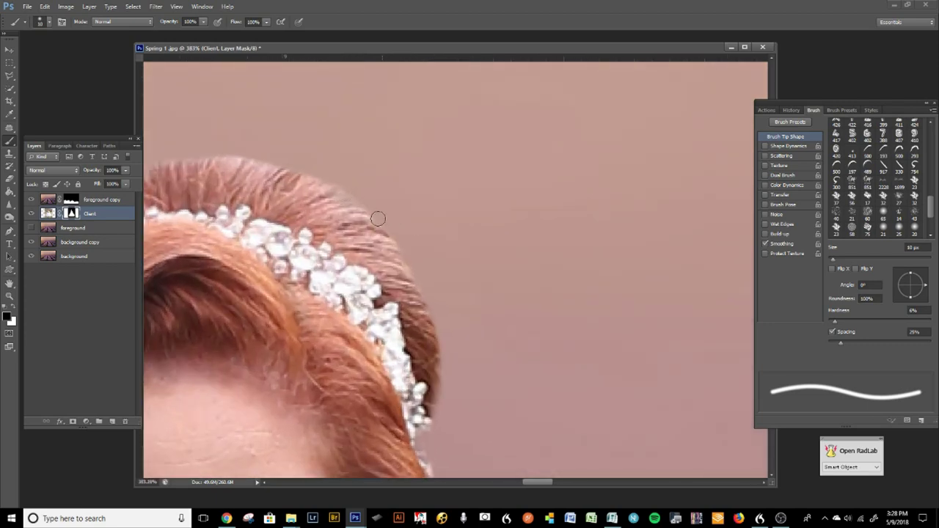
{"action": "key", "text": "x"}
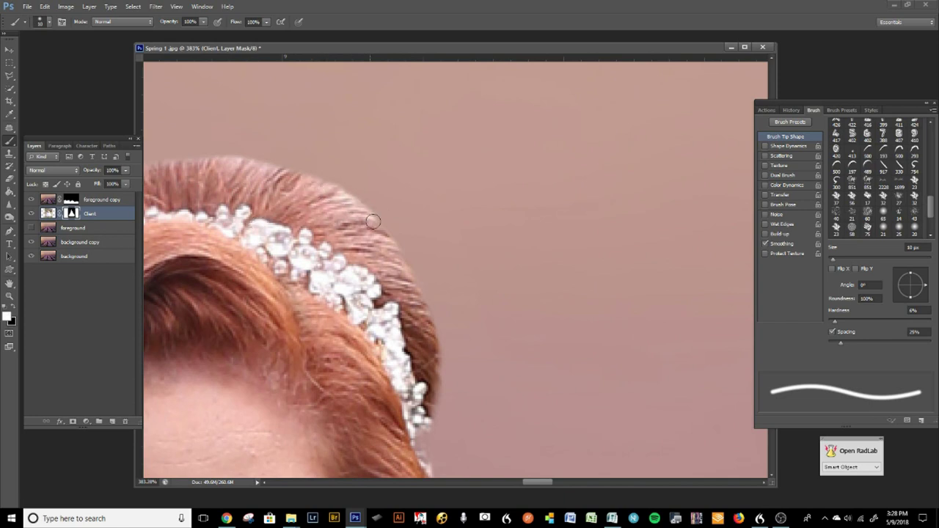
{"action": "key", "text": "x"}
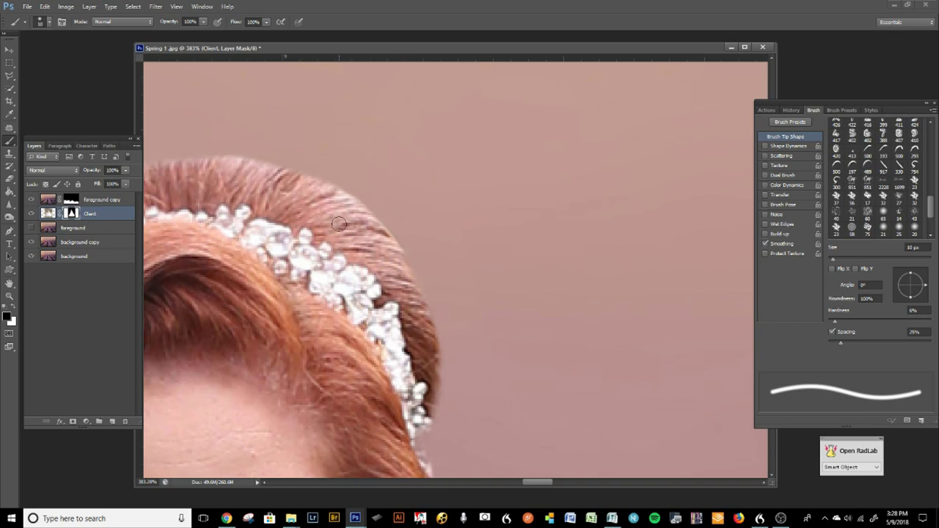
{"action": "key", "text": "2"}
{"action": "key", "text": "5"}
{"action": "key", "text": "bracketright"}
{"action": "key", "text": "bracketright"}
{"action": "key", "text": "bracketright"}
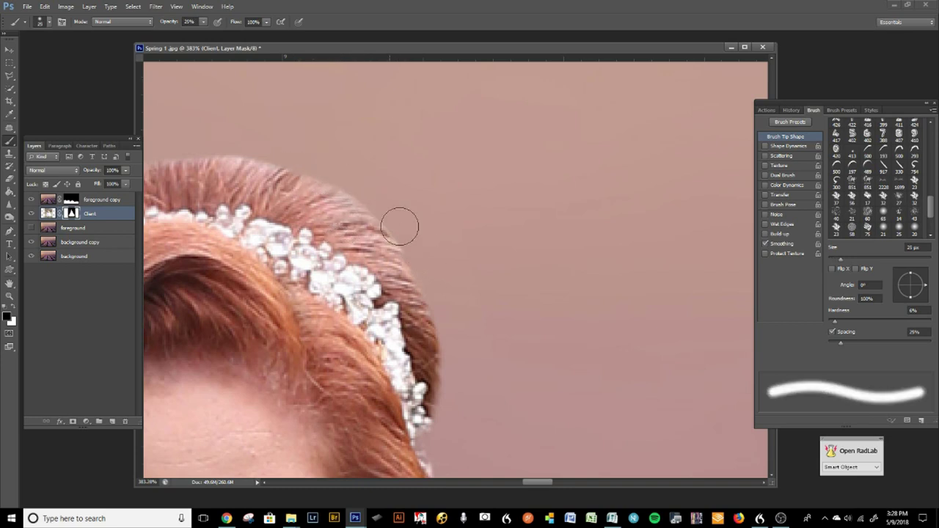
{"action": "left_click", "coordinate": [444, 343]}
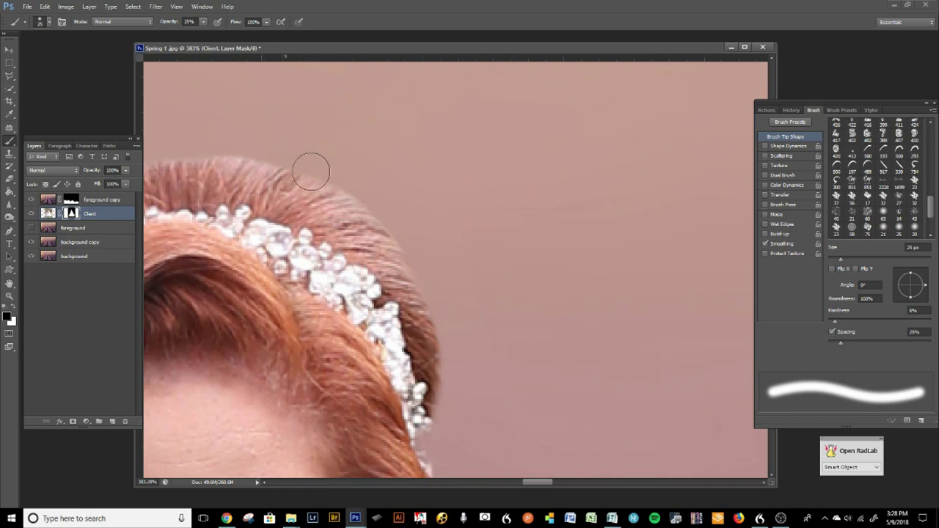
Step: Touch up the hair edge along the crown at 25% opacity, ending with white at a 10 px brush size
{"action": "left_click_drag", "start_coordinate": [506, 184], "coordinate": [722, 235]}
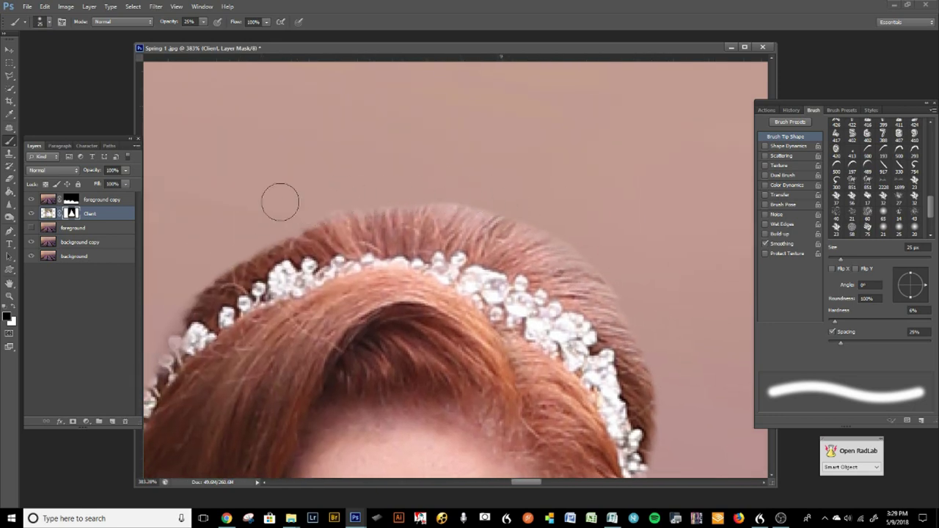
{"action": "key", "text": "bracketleft"}
{"action": "key", "text": "bracketleft"}
{"action": "key", "text": "bracketleft"}
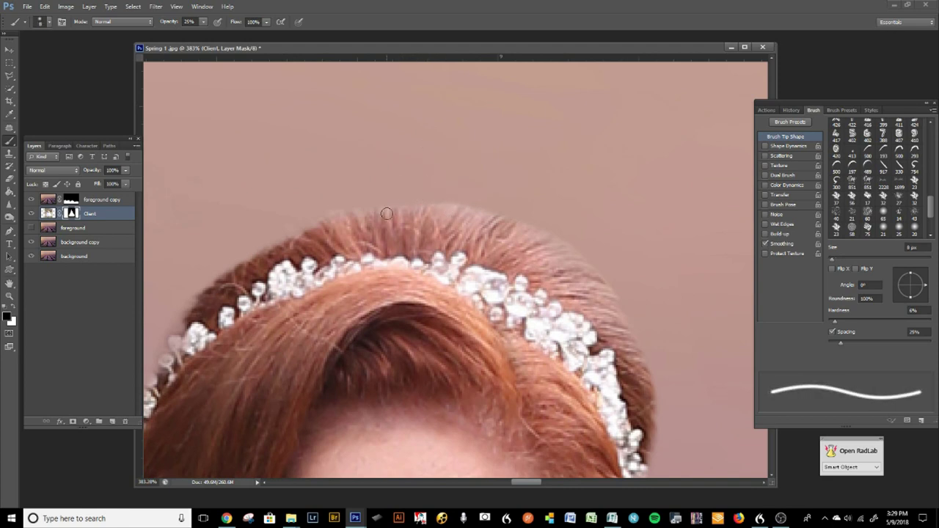
{"action": "key", "text": "x"}
{"action": "key", "text": "bracketright"}
{"action": "key", "text": "bracketright"}
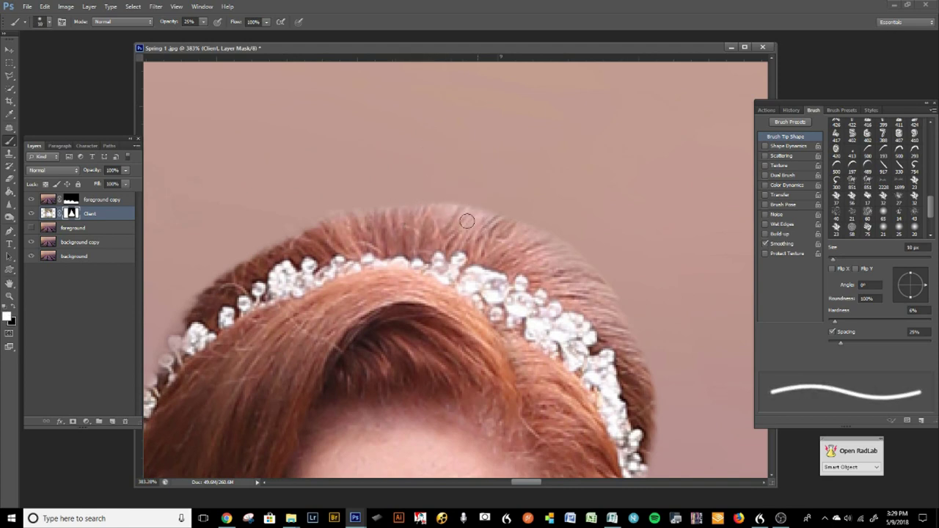
Step: Fade out the loose hair strands below her ear on the Client mask with a 25 px black brush at 25% opacity
{"action": "left_click_drag", "start_coordinate": [572, 335], "coordinate": [387, 178]}
{"action": "left_click_drag", "start_coordinate": [378, 299], "coordinate": [327, 213]}
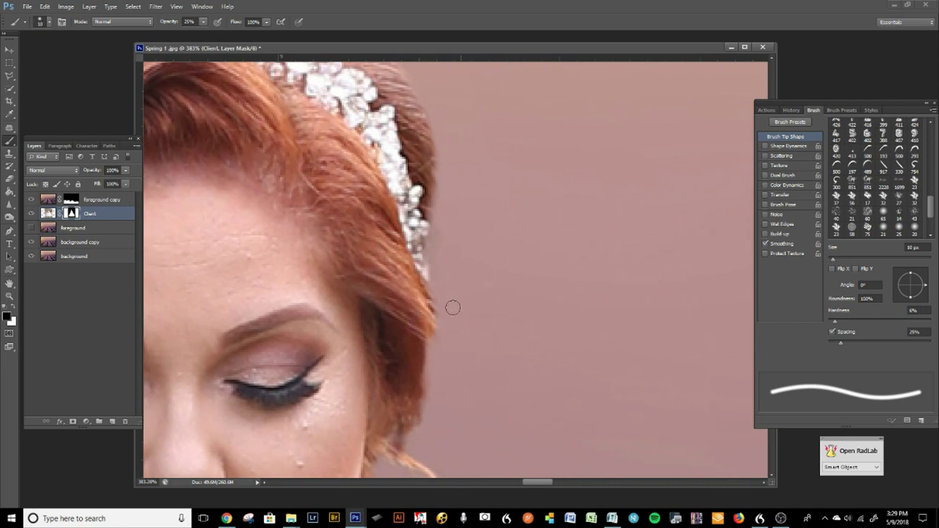
{"action": "left_click_drag", "start_coordinate": [402, 367], "coordinate": [427, 194]}
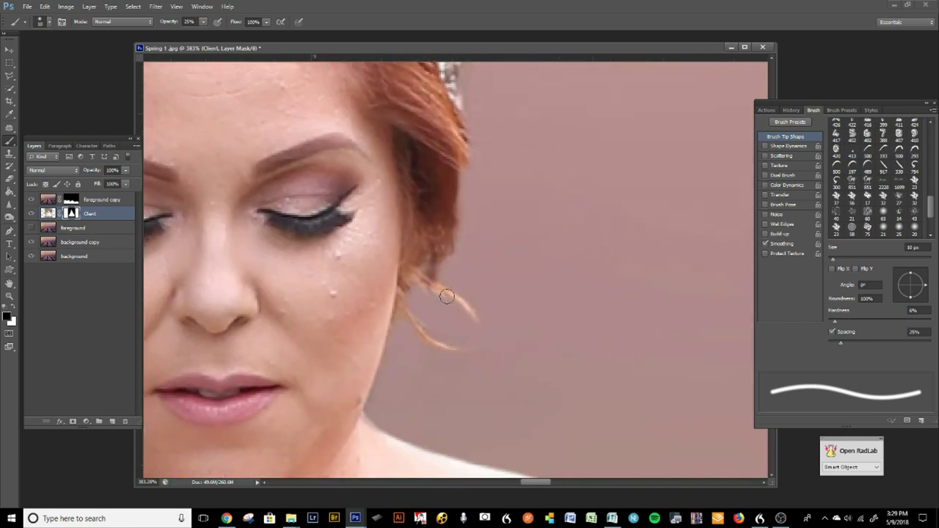
{"action": "key", "text": "bracketright"}
{"action": "key", "text": "bracketright"}
{"action": "mouse_move", "coordinate": [457, 286]}
{"action": "left_mouse_down"}
{"action": "mouse_move", "coordinate": [425, 346]}
{"action": "mouse_move", "coordinate": [470, 277]}
{"action": "mouse_move", "coordinate": [477, 281]}
{"action": "mouse_move", "coordinate": [436, 336]}
{"action": "mouse_move", "coordinate": [461, 355]}
{"action": "mouse_move", "coordinate": [449, 360]}
{"action": "mouse_move", "coordinate": [484, 292]}
{"action": "mouse_move", "coordinate": [475, 281]}
{"action": "mouse_move", "coordinate": [450, 294]}
{"action": "mouse_move", "coordinate": [413, 347]}
{"action": "mouse_move", "coordinate": [412, 330]}
{"action": "mouse_move", "coordinate": [434, 317]}
{"action": "mouse_move", "coordinate": [477, 338]}
{"action": "mouse_move", "coordinate": [460, 283]}
{"action": "mouse_move", "coordinate": [463, 258]}
{"action": "left_mouse_up"}
{"action": "left_click_drag", "start_coordinate": [512, 363], "coordinate": [595, 185]}
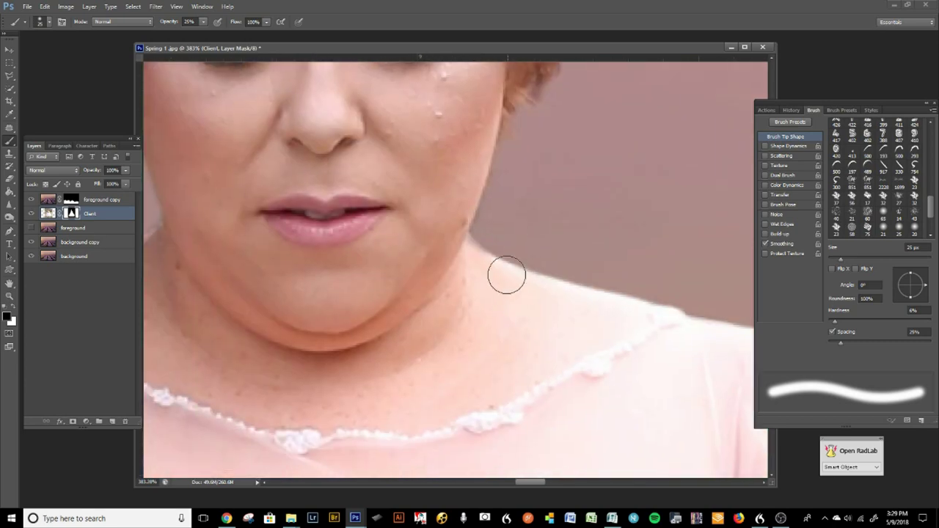
Step: Check the full composite and clean the Client mask along her shoulder edge at 100% opacity, reducing the brush to 8 px
{"action": "key", "text": "ctrl+0"}
{"action": "scroll", "coordinate": [586, 275], "scroll_direction": "up", "scroll_amount": 3}
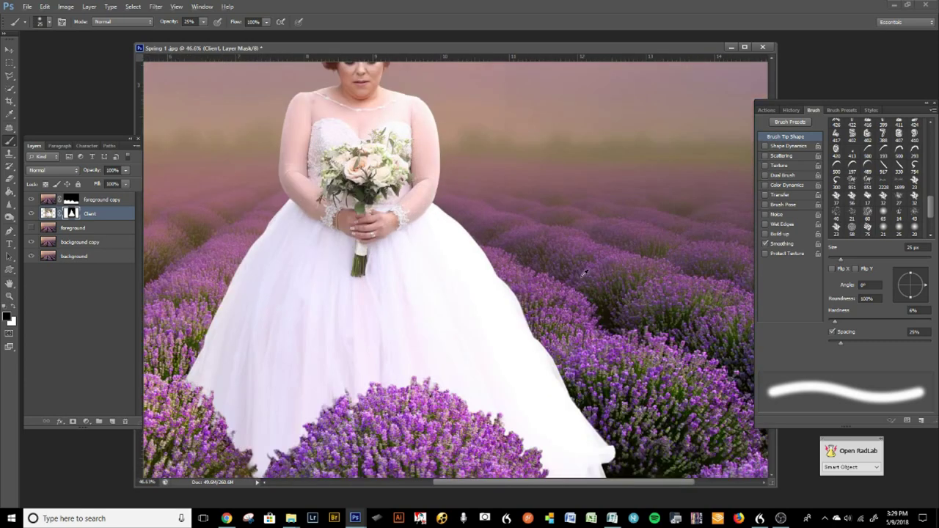
{"action": "left_click_drag", "start_coordinate": [423, 275], "coordinate": [514, 379]}
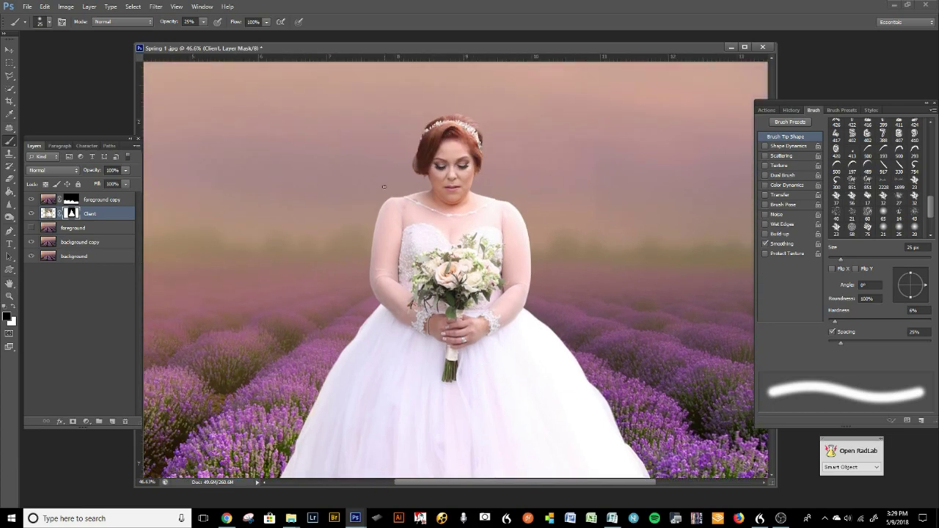
{"action": "scroll", "coordinate": [397, 185], "scroll_direction": "down", "scroll_amount": 5}
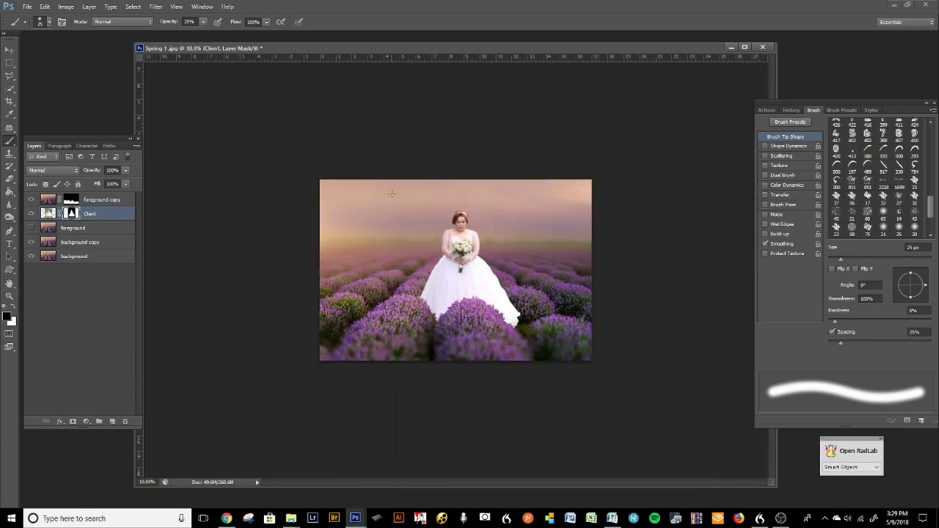
{"action": "scroll", "coordinate": [403, 191], "scroll_direction": "up", "scroll_amount": 10}
{"action": "left_click_drag", "start_coordinate": [582, 306], "coordinate": [441, 372]}
{"action": "key", "text": "bracketleft"}
{"action": "key", "text": "bracketleft"}
{"action": "key", "text": "bracketleft"}
{"action": "key", "text": "x"}
{"action": "key", "text": "x"}
{"action": "left_click_drag", "start_coordinate": [372, 250], "coordinate": [360, 259]}
{"action": "key", "text": "bracketleft"}
{"action": "key", "text": "bracketleft"}
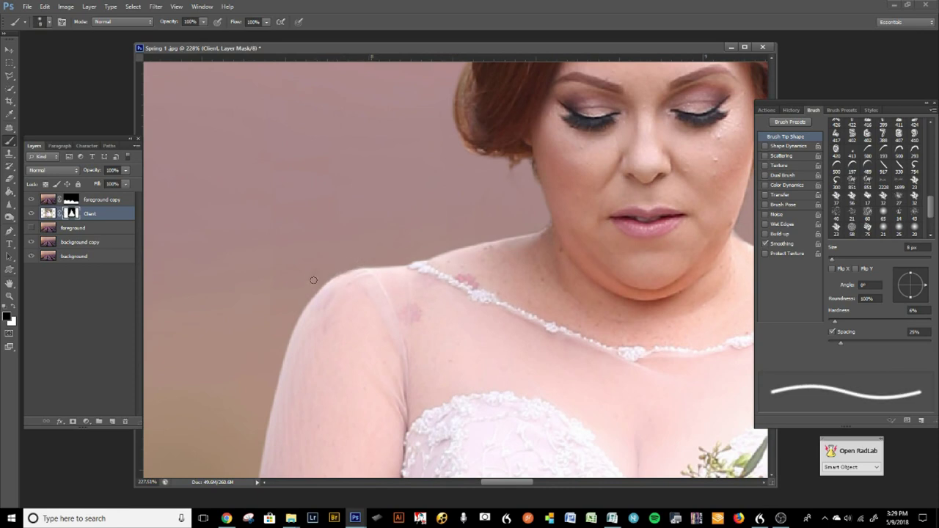
Step: Try to fade the sheer hem of the dress with a 50 px black brush at 25% opacity, and undo the stroke
{"action": "mouse_move", "coordinate": [318, 338]}
{"action": "left_mouse_down"}
{"action": "mouse_move", "coordinate": [378, 245]}
{"action": "mouse_move", "coordinate": [325, 193]}
{"action": "mouse_move", "coordinate": [389, 245]}
{"action": "mouse_move", "coordinate": [397, 184]}
{"action": "mouse_move", "coordinate": [535, 262]}
{"action": "mouse_move", "coordinate": [419, 172]}
{"action": "mouse_move", "coordinate": [345, 213]}
{"action": "mouse_move", "coordinate": [339, 316]}
{"action": "mouse_move", "coordinate": [303, 283]}
{"action": "mouse_move", "coordinate": [308, 264]}
{"action": "mouse_move", "coordinate": [284, 222]}
{"action": "mouse_move", "coordinate": [337, 292]}
{"action": "mouse_move", "coordinate": [213, 258]}
{"action": "left_mouse_up"}
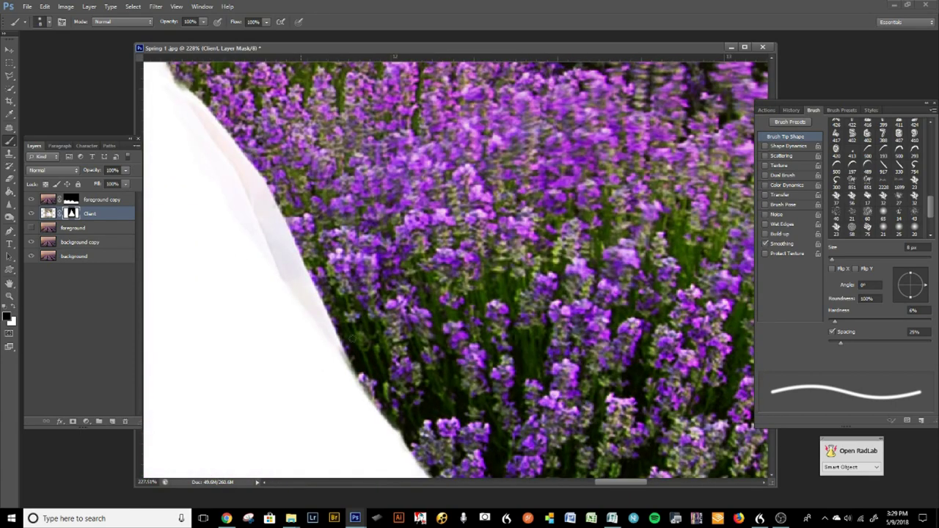
{"action": "scroll", "coordinate": [422, 341], "scroll_direction": "down", "scroll_amount": 6}
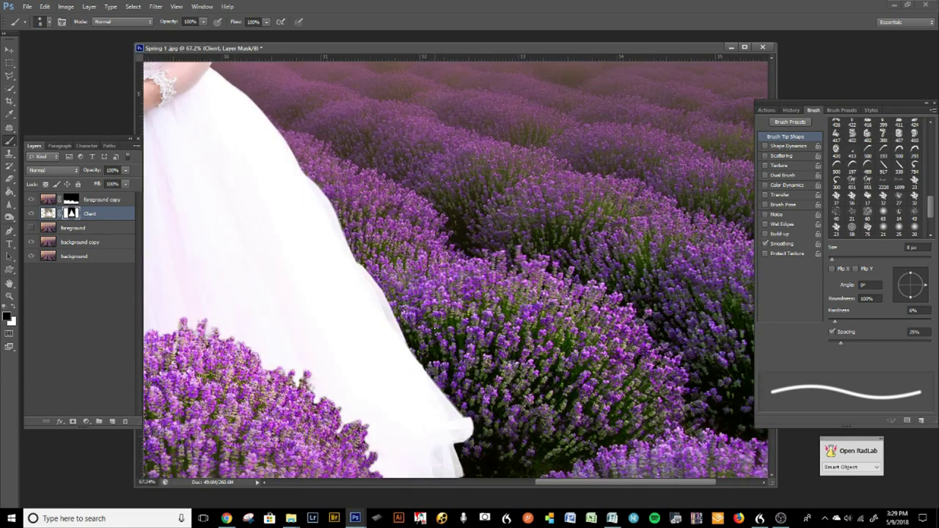
{"action": "scroll", "coordinate": [484, 334], "scroll_direction": "up", "scroll_amount": 3}
{"action": "scroll", "coordinate": [374, 255], "scroll_direction": "up", "scroll_amount": 3}
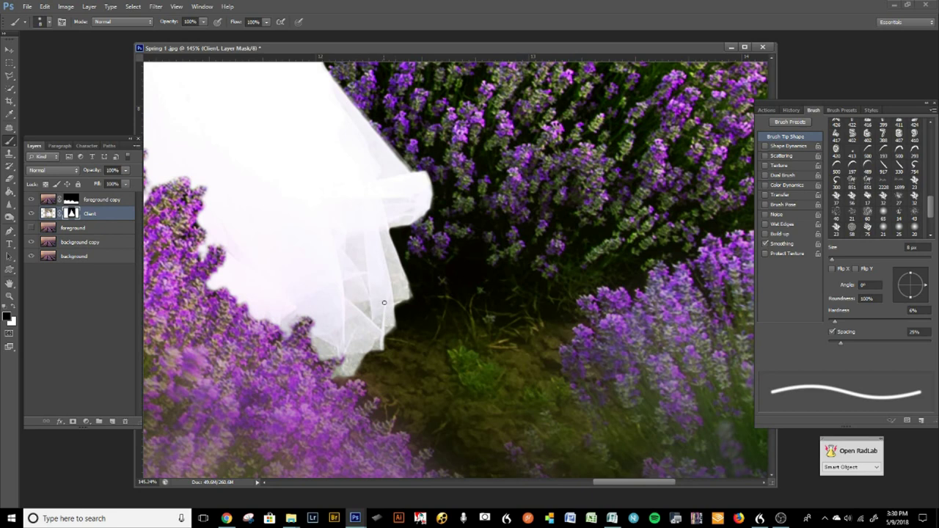
{"action": "key", "text": "2"}
{"action": "key", "text": "5"}
{"action": "key", "text": "bracketright"}
{"action": "key", "text": "bracketright"}
{"action": "key", "text": "bracketright"}
{"action": "key", "text": "bracketright"}
{"action": "key", "text": "bracketright"}
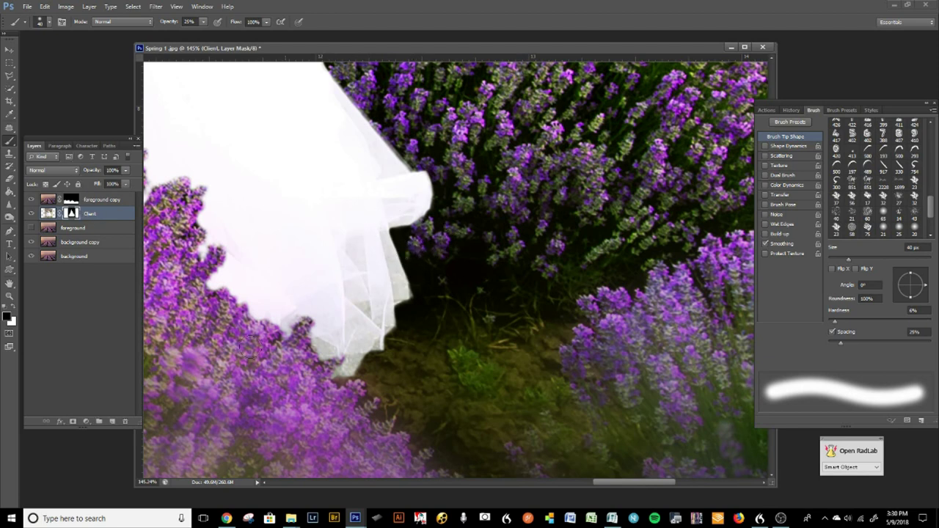
{"action": "key", "text": "bracketright"}
{"action": "key", "text": "bracketright"}
{"action": "mouse_move", "coordinate": [401, 249]}
{"action": "left_mouse_down"}
{"action": "mouse_move", "coordinate": [417, 295]}
{"action": "mouse_move", "coordinate": [388, 351]}
{"action": "mouse_move", "coordinate": [372, 316]}
{"action": "mouse_move", "coordinate": [355, 369]}
{"action": "mouse_move", "coordinate": [339, 360]}
{"action": "mouse_move", "coordinate": [326, 330]}
{"action": "mouse_move", "coordinate": [300, 326]}
{"action": "mouse_move", "coordinate": [356, 301]}
{"action": "mouse_move", "coordinate": [367, 264]}
{"action": "mouse_move", "coordinate": [360, 254]}
{"action": "mouse_move", "coordinate": [369, 287]}
{"action": "left_mouse_up"}
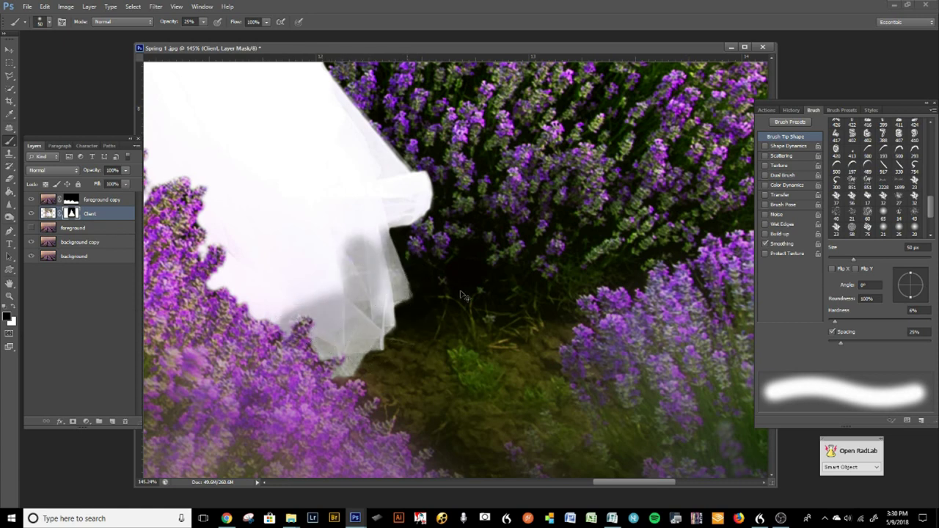
{"action": "key", "text": "ctrl+z"}
Step: Lower the brush opacity to 10%, fade the sheer hem beside the foreground bush, and reduce the brush to 35 px
{"action": "key", "text": "1"}
{"action": "mouse_move", "coordinate": [323, 337]}
{"action": "left_mouse_down"}
{"action": "mouse_move", "coordinate": [353, 366]}
{"action": "mouse_move", "coordinate": [362, 326]}
{"action": "mouse_move", "coordinate": [372, 329]}
{"action": "mouse_move", "coordinate": [357, 321]}
{"action": "mouse_move", "coordinate": [348, 359]}
{"action": "mouse_move", "coordinate": [348, 313]}
{"action": "mouse_move", "coordinate": [382, 323]}
{"action": "mouse_move", "coordinate": [411, 288]}
{"action": "mouse_move", "coordinate": [389, 236]}
{"action": "mouse_move", "coordinate": [360, 240]}
{"action": "mouse_move", "coordinate": [357, 298]}
{"action": "left_mouse_up"}
{"action": "key", "text": "bracketleft"}
{"action": "key", "text": "bracketleft"}
{"action": "key", "text": "bracketleft"}
Step: Fade the skirt's outer edge and the folds of the sheer hem at 10% opacity, enlarging the brush to 40 px
{"action": "mouse_move", "coordinate": [369, 239]}
{"action": "left_mouse_down"}
{"action": "mouse_move", "coordinate": [455, 219]}
{"action": "mouse_move", "coordinate": [374, 268]}
{"action": "mouse_move", "coordinate": [350, 367]}
{"action": "left_mouse_up"}
{"action": "key", "text": "space"}
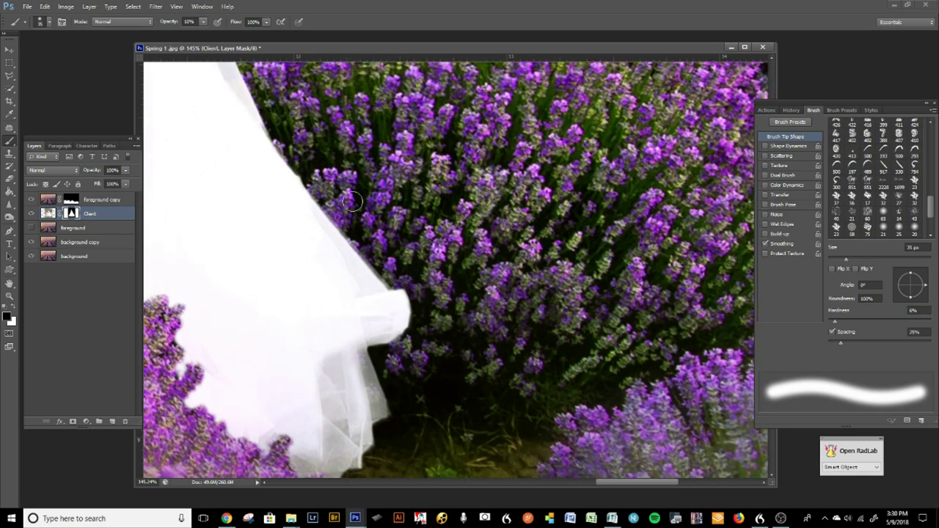
{"action": "mouse_move", "coordinate": [365, 248]}
{"action": "left_mouse_down"}
{"action": "mouse_move", "coordinate": [388, 294]}
{"action": "mouse_move", "coordinate": [321, 198]}
{"action": "mouse_move", "coordinate": [401, 318]}
{"action": "mouse_move", "coordinate": [380, 276]}
{"action": "mouse_move", "coordinate": [387, 296]}
{"action": "mouse_move", "coordinate": [387, 288]}
{"action": "mouse_move", "coordinate": [364, 334]}
{"action": "mouse_move", "coordinate": [370, 296]}
{"action": "mouse_move", "coordinate": [343, 346]}
{"action": "mouse_move", "coordinate": [389, 350]}
{"action": "mouse_move", "coordinate": [416, 307]}
{"action": "mouse_move", "coordinate": [387, 338]}
{"action": "mouse_move", "coordinate": [351, 353]}
{"action": "mouse_move", "coordinate": [346, 344]}
{"action": "mouse_move", "coordinate": [345, 400]}
{"action": "left_mouse_up"}
{"action": "key", "text": "bracketright"}
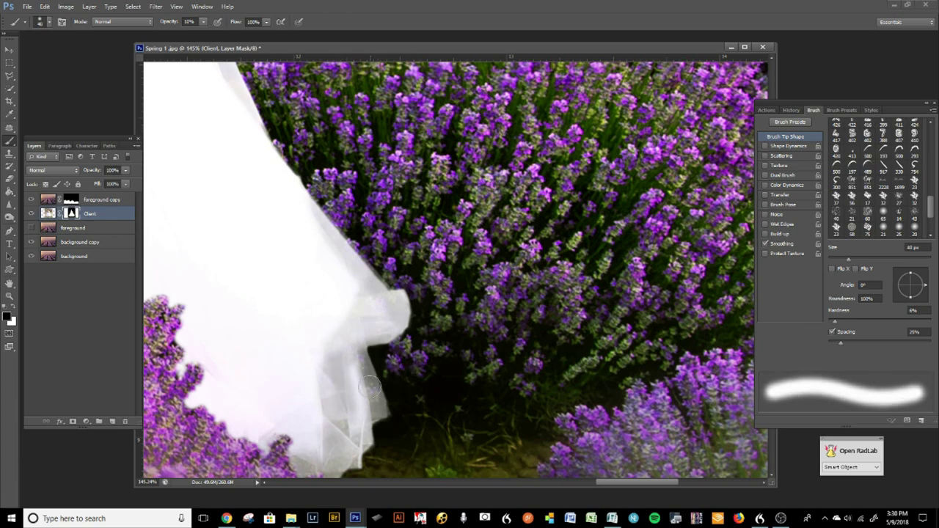
{"action": "left_click_drag", "start_coordinate": [343, 371], "coordinate": [362, 468]}
Step: Try a 10% opacity stroke down the sheer hem's folds, undo it, and enlarge the brush to 50 px
{"action": "left_click_drag", "start_coordinate": [361, 351], "coordinate": [379, 467]}
{"action": "key", "text": "ctrl+z"}
{"action": "key", "text": "bracketright"}
{"action": "key", "text": "bracketright"}
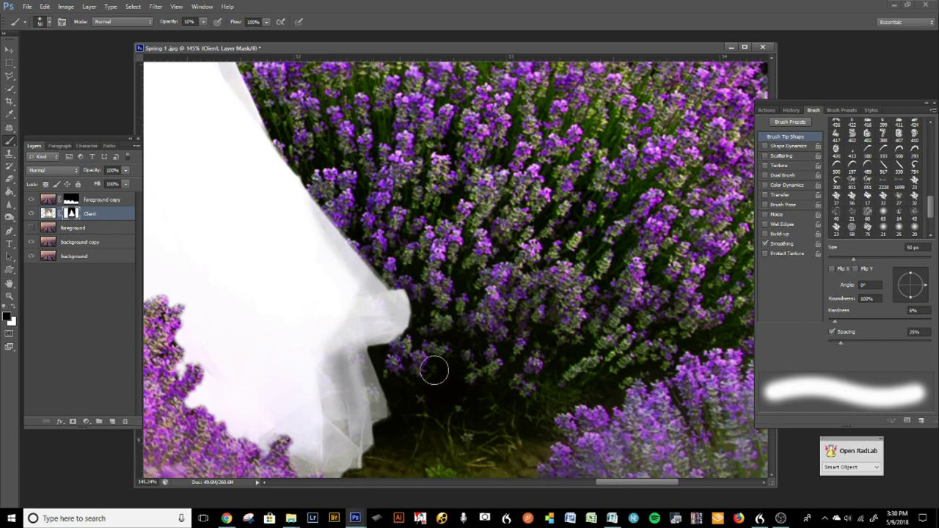
Step: Try to fade the inner fold of the sheer hem at 50% brush opacity, and undo the stroke
{"action": "key", "text": "5"}
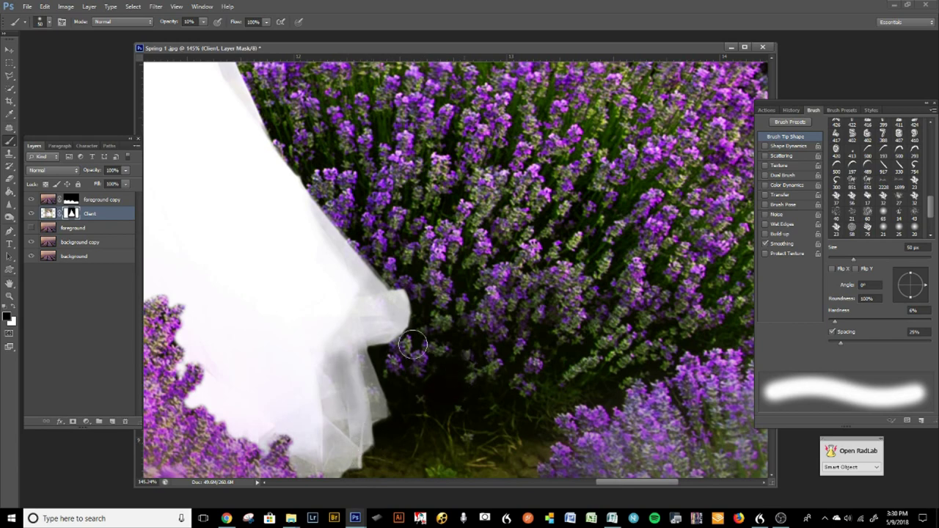
{"action": "left_click_drag", "start_coordinate": [352, 353], "coordinate": [374, 408]}
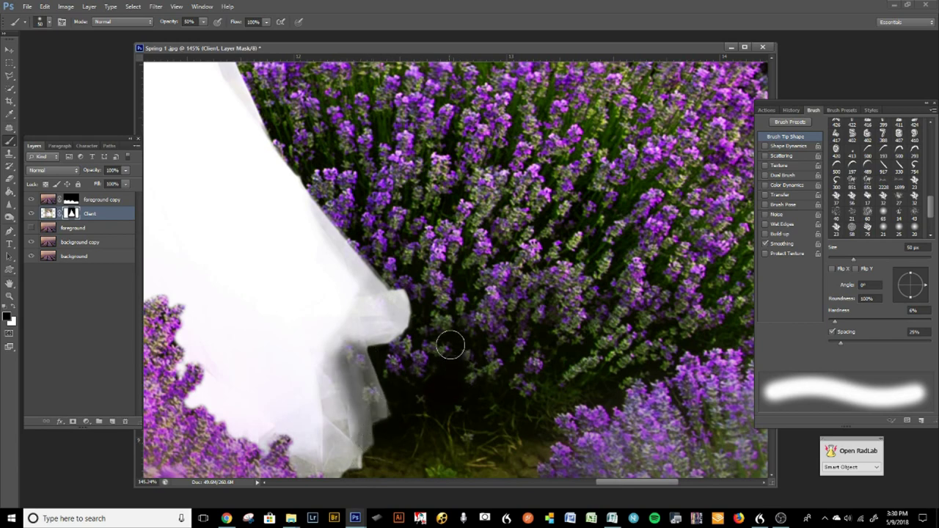
{"action": "key", "text": "ctrl+z"}
Step: Lower the brush opacity to 5% and gently fade the fold of the sheer hem on the Client mask
{"action": "key", "text": "0"}
{"action": "key", "text": "5"}
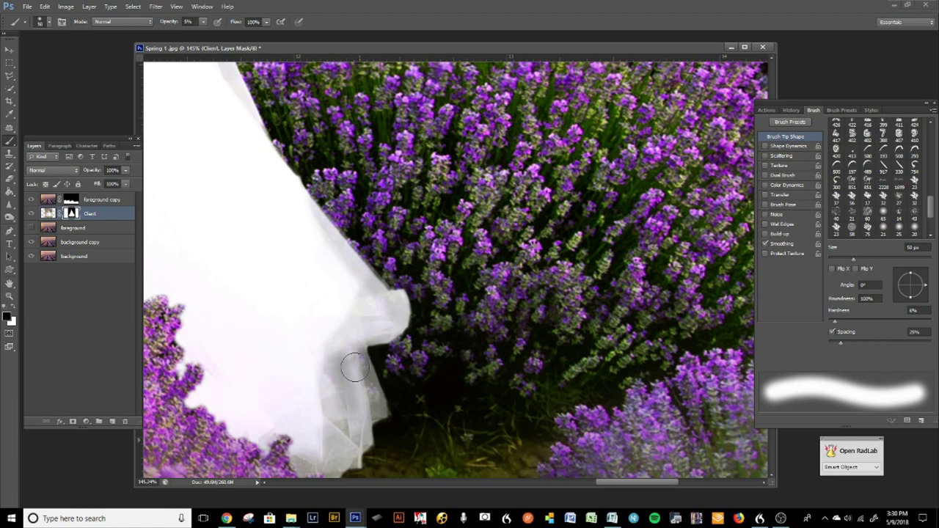
{"action": "mouse_move", "coordinate": [359, 363]}
{"action": "left_mouse_down"}
{"action": "mouse_move", "coordinate": [331, 413]}
{"action": "mouse_move", "coordinate": [374, 297]}
{"action": "left_mouse_up"}
Step: Fade the skirt's opposite lower edge, just above the foreground lavender, with the 50 px black brush at 5% opacity
{"action": "left_click_drag", "start_coordinate": [289, 239], "coordinate": [351, 403]}
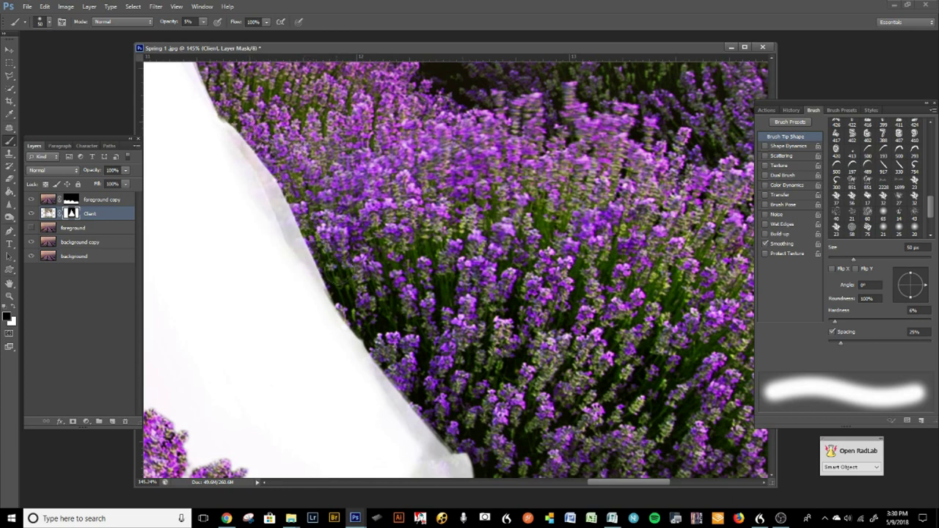
{"action": "left_click_drag", "start_coordinate": [252, 268], "coordinate": [345, 356]}
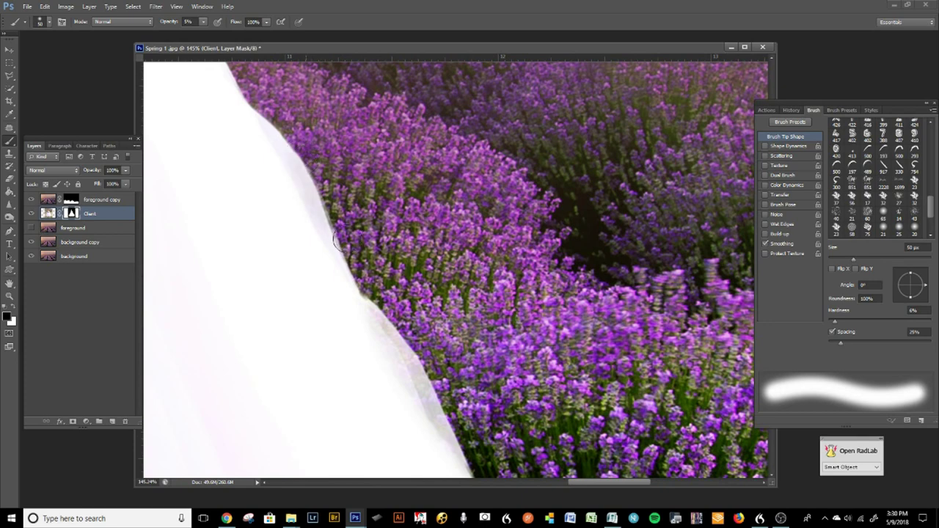
{"action": "left_click_drag", "start_coordinate": [266, 263], "coordinate": [376, 412]}
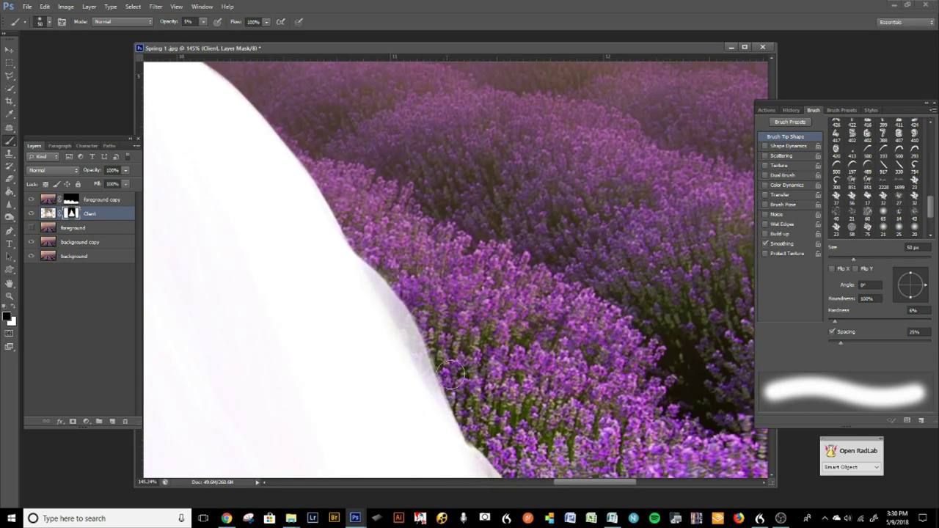
{"action": "left_click_drag", "start_coordinate": [339, 327], "coordinate": [408, 455]}
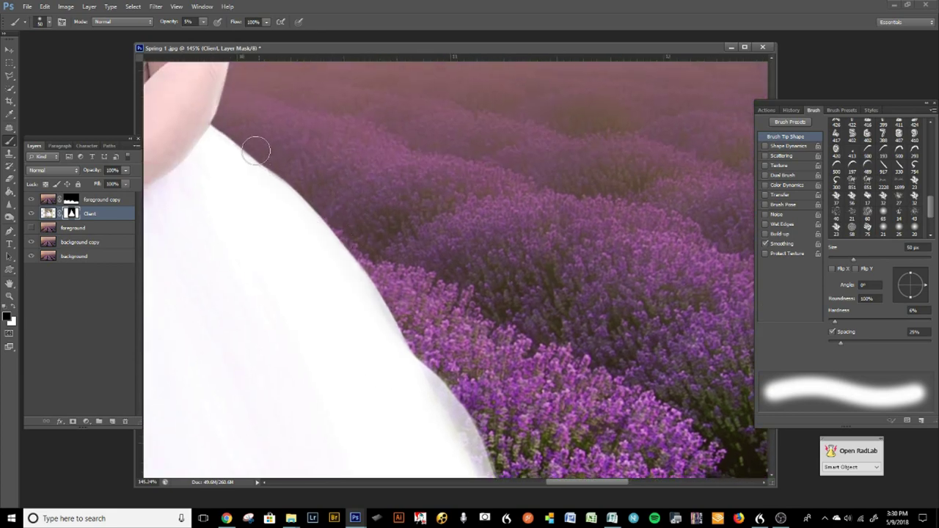
{"action": "mouse_move", "coordinate": [204, 307]}
{"action": "left_mouse_down"}
{"action": "mouse_move", "coordinate": [388, 336]}
{"action": "mouse_move", "coordinate": [381, 206]}
{"action": "left_mouse_up"}
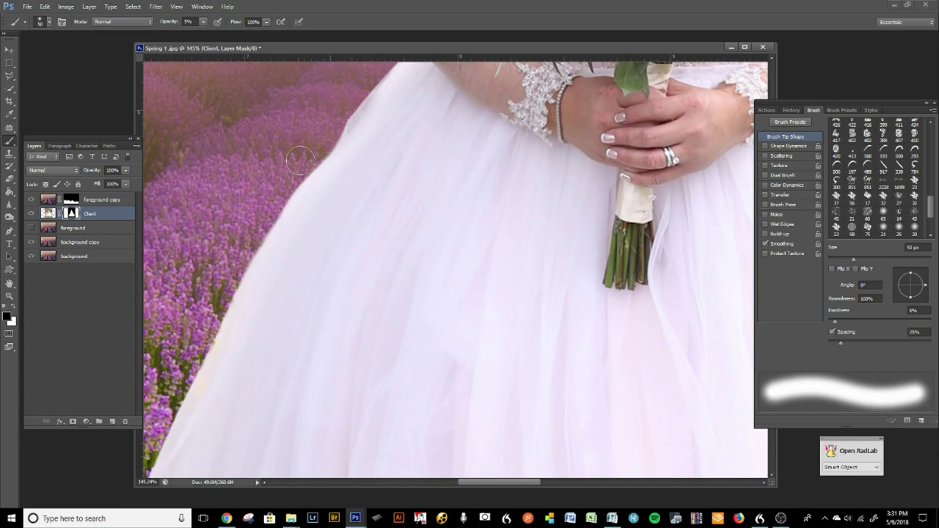
{"action": "left_click_drag", "start_coordinate": [237, 310], "coordinate": [460, 151]}
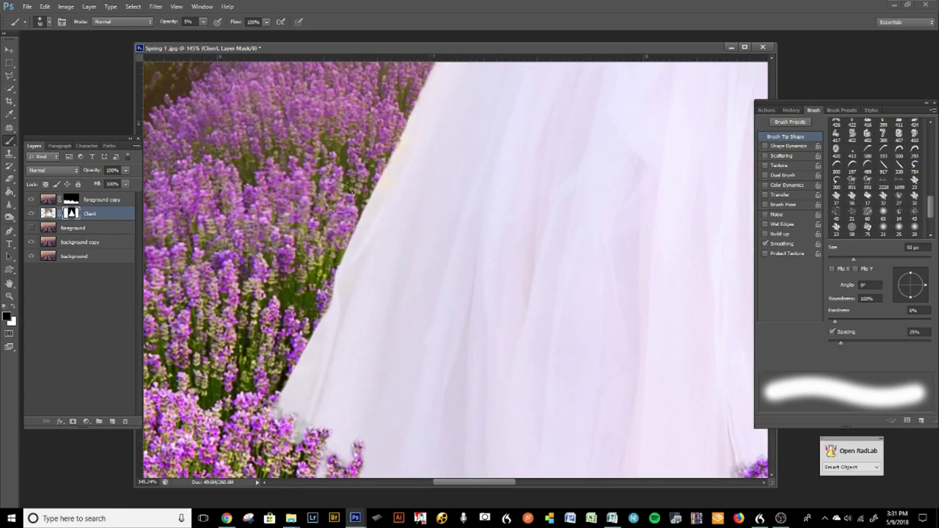
{"action": "left_click_drag", "start_coordinate": [328, 317], "coordinate": [303, 402]}
{"action": "mouse_move", "coordinate": [335, 298]}
{"action": "left_mouse_down"}
{"action": "mouse_move", "coordinate": [294, 450]}
{"action": "mouse_move", "coordinate": [359, 220]}
{"action": "left_mouse_up"}
{"action": "left_click_drag", "start_coordinate": [298, 356], "coordinate": [394, 163]}
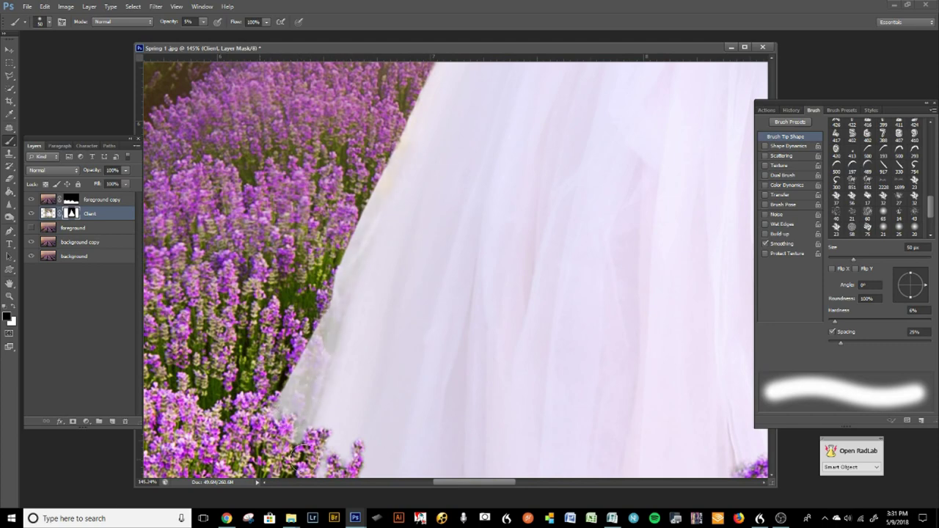
Step: Enlarge the brush to 125 px, soften the trailing tip of the hem at 5% opacity, and check the full composite
{"action": "left_click_drag", "start_coordinate": [458, 427], "coordinate": [424, 260]}
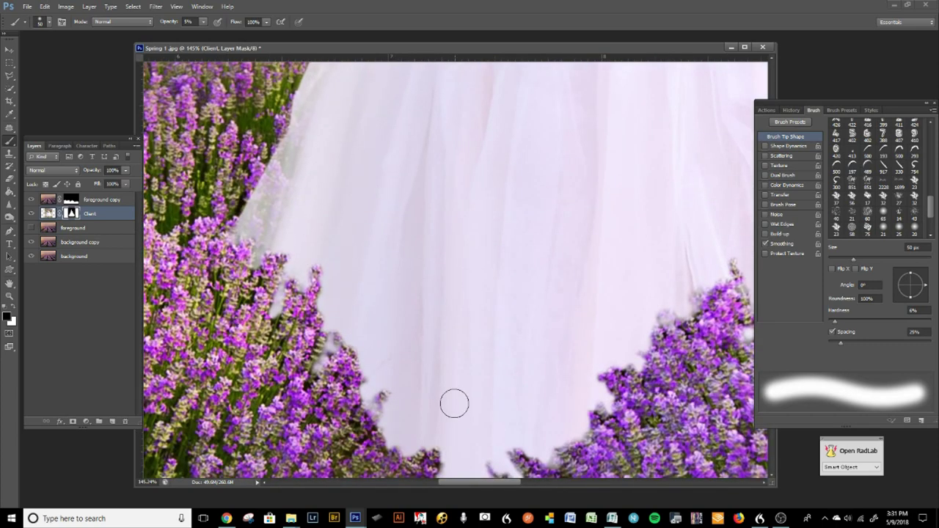
{"action": "left_click_drag", "start_coordinate": [541, 434], "coordinate": [375, 217]}
{"action": "scroll", "coordinate": [480, 272], "scroll_direction": "down", "scroll_amount": 3}
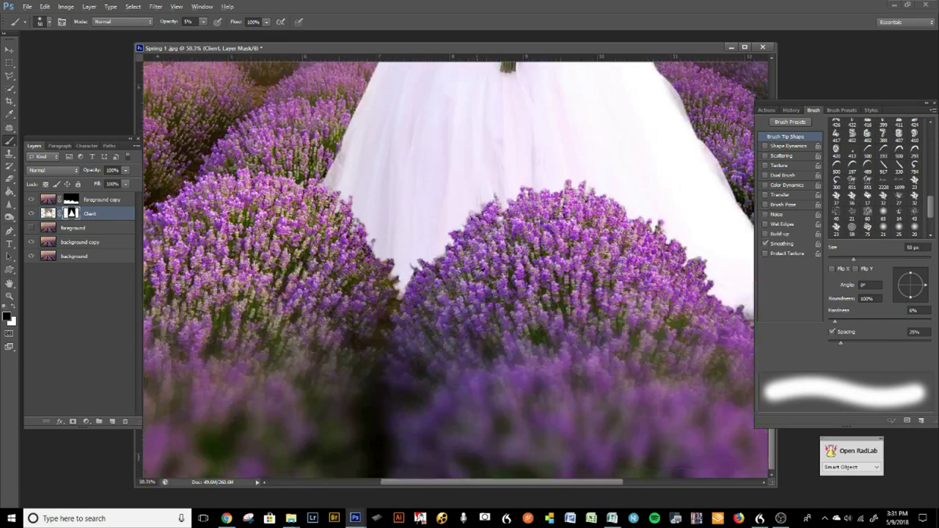
{"action": "scroll", "coordinate": [461, 281], "scroll_direction": "down", "scroll_amount": 2}
{"action": "key", "text": "bracketright"}
{"action": "key", "text": "bracketright"}
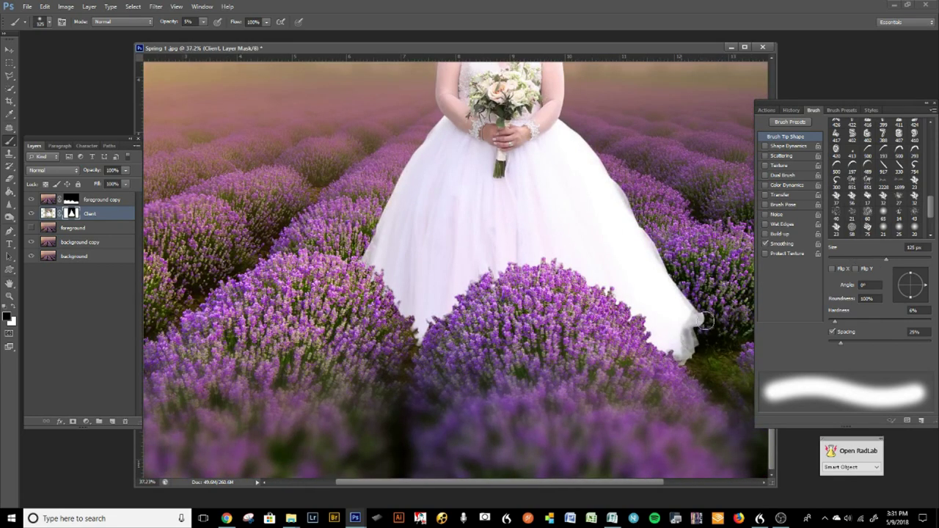
{"action": "left_click_drag", "start_coordinate": [697, 320], "coordinate": [690, 298]}
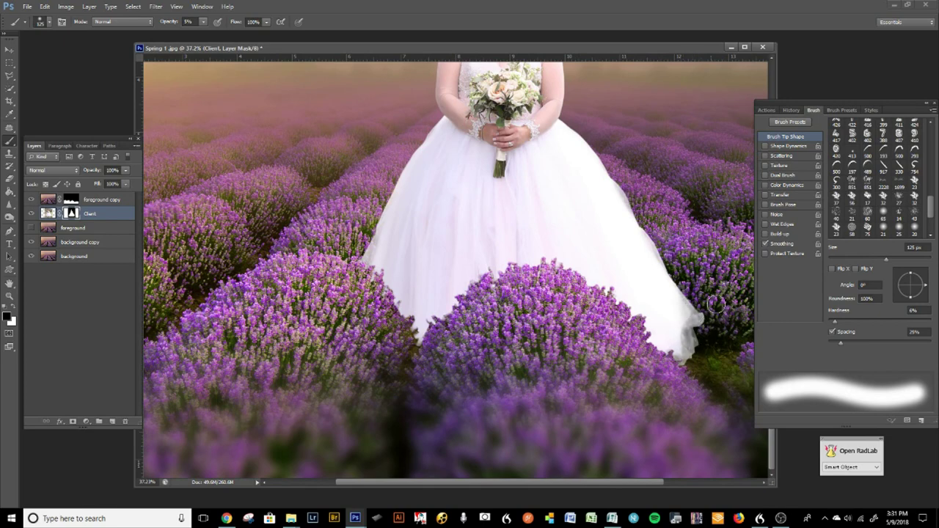
{"action": "scroll", "coordinate": [752, 345], "scroll_direction": "down", "scroll_amount": 2}
{"action": "scroll", "coordinate": [592, 360], "scroll_direction": "up", "scroll_amount": 1}
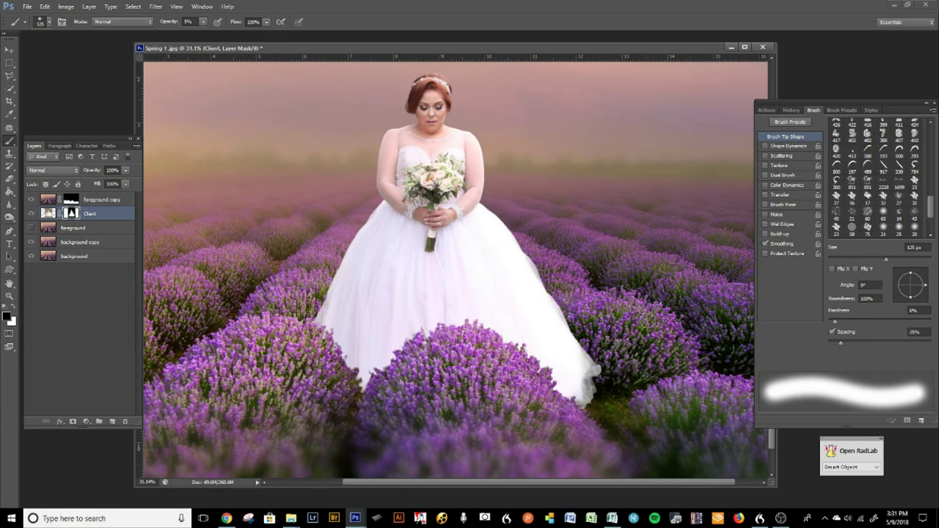
{"action": "mouse_move", "coordinate": [528, 364]}
{"action": "left_mouse_down"}
{"action": "mouse_move", "coordinate": [574, 427]}
{"action": "mouse_move", "coordinate": [567, 415]}
{"action": "left_mouse_up"}
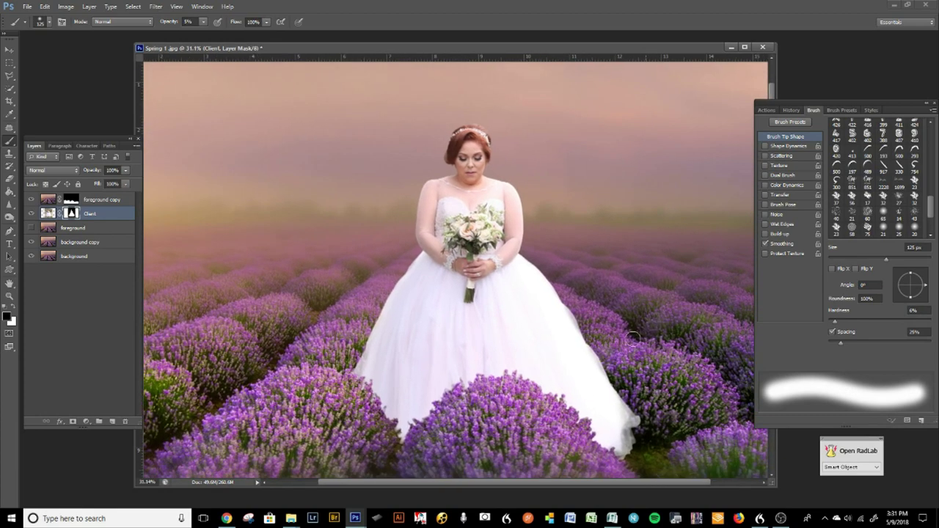
{"action": "scroll", "coordinate": [640, 336], "scroll_direction": "down", "scroll_amount": 8}
{"action": "scroll", "coordinate": [657, 333], "scroll_direction": "up", "scroll_amount": 6}
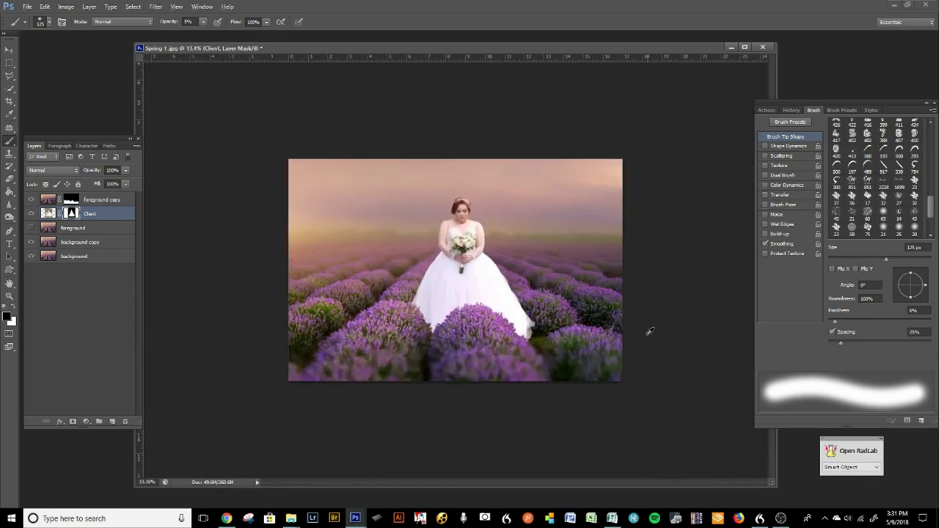
Step: Duplicate the Client layer together with its mask and hide the original Client layer
{"action": "scroll", "coordinate": [652, 331], "scroll_direction": "up", "scroll_amount": 1}
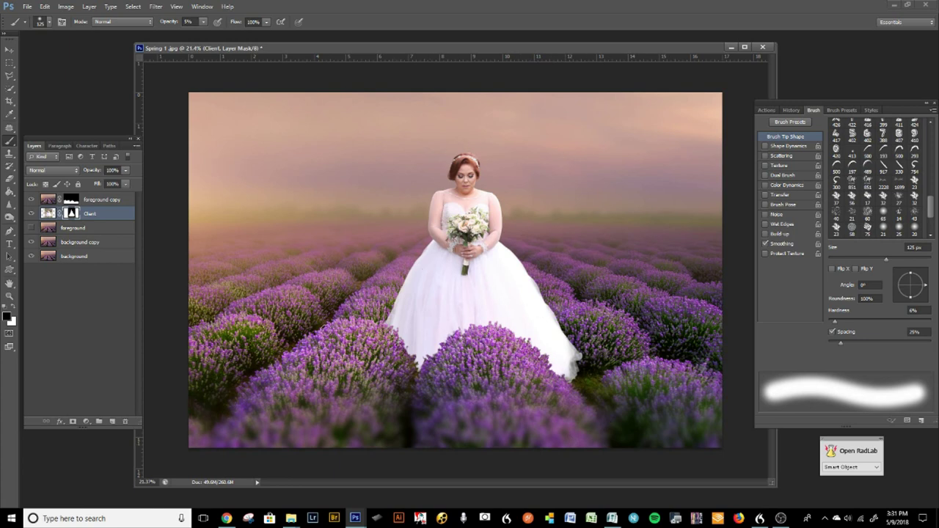
{"action": "left_click_drag", "start_coordinate": [50, 217], "coordinate": [113, 420]}
{"action": "left_click", "coordinate": [31, 229]}
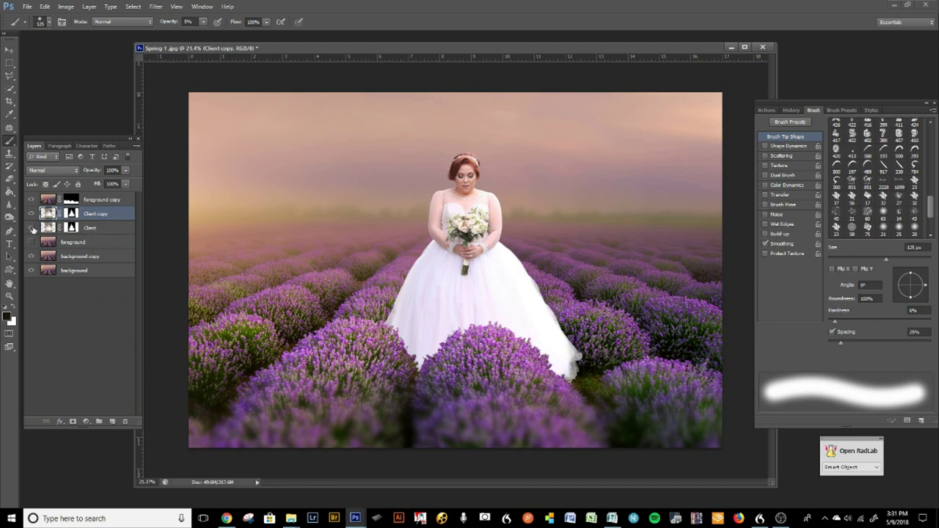
{"action": "left_click", "coordinate": [31, 229]}
{"action": "left_click", "coordinate": [31, 229]}
Step: Rename the duplicated Client layer as "working client"
{"action": "double_click", "coordinate": [104, 215]}
{"action": "left_click_drag", "start_coordinate": [115, 214], "coordinate": [61, 211]}
{"action": "key", "text": "Return"}
Step: Start a Curves adjustment on the working client layer and lower the RGB midpoint at input 127 to output 108
{"action": "key", "text": "ctrl+m"}
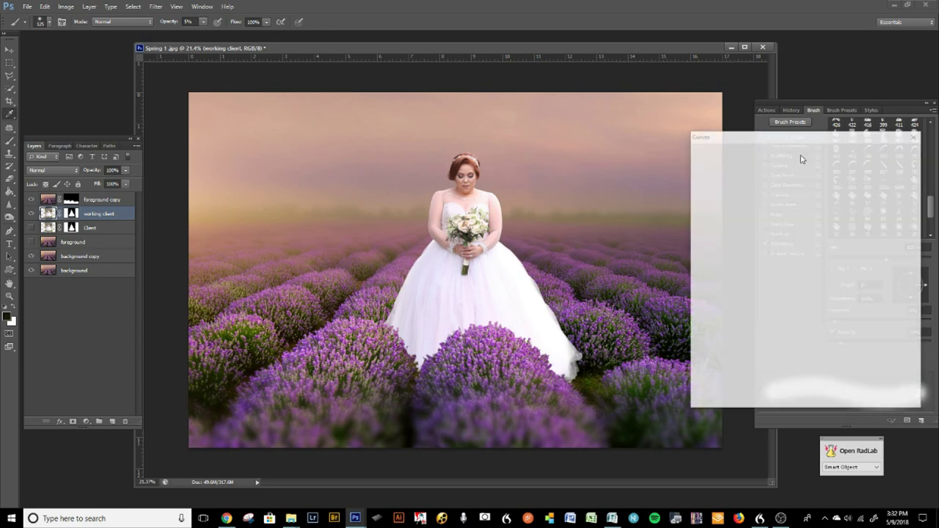
{"action": "left_click_drag", "start_coordinate": [780, 141], "coordinate": [688, 141]}
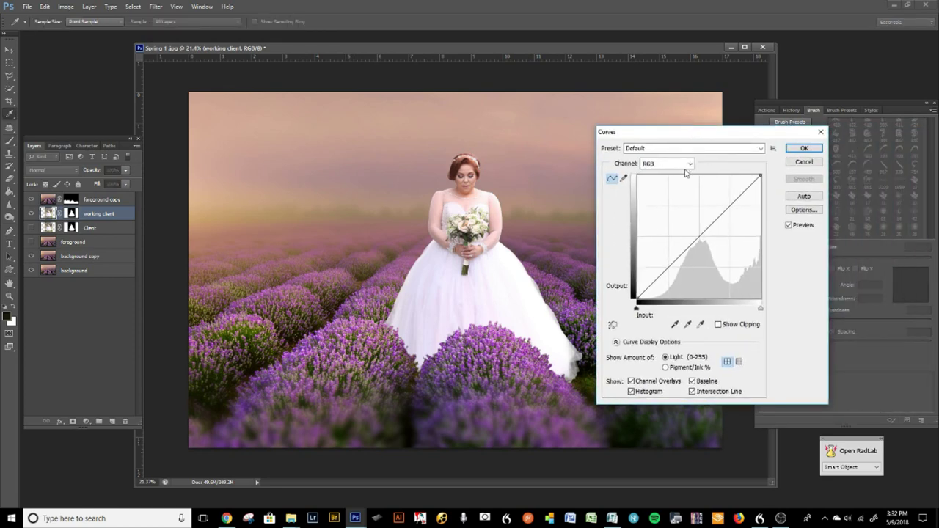
{"action": "left_click_drag", "start_coordinate": [703, 233], "coordinate": [698, 245]}
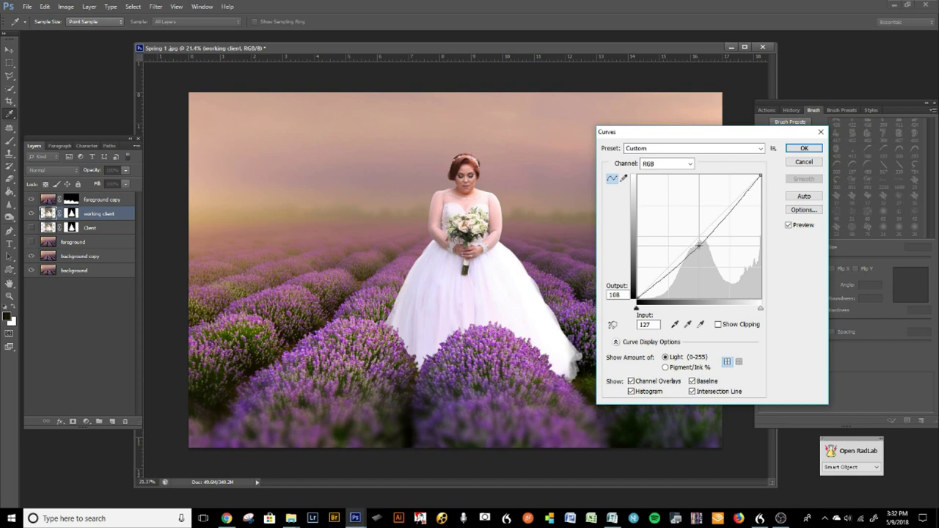
{"action": "left_click_drag", "start_coordinate": [698, 245], "coordinate": [699, 245]}
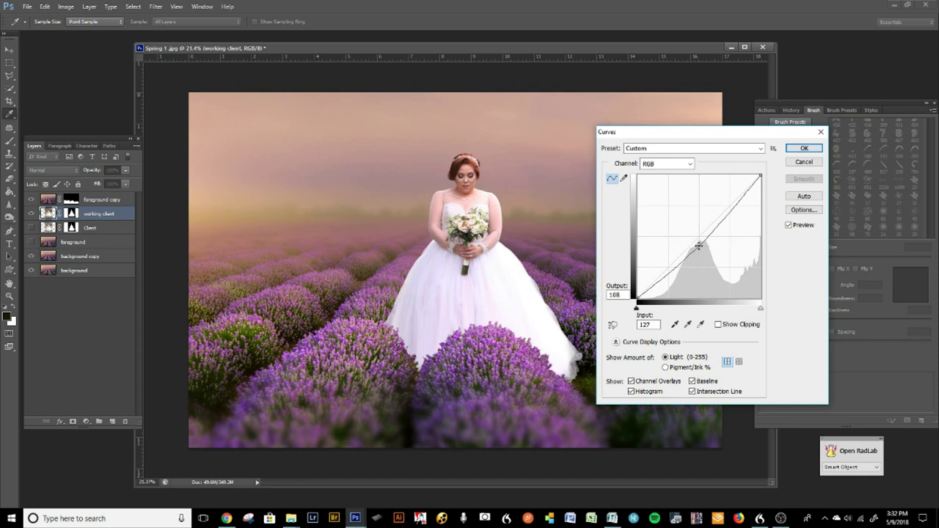
Step: Try lifting the RGB curve's black point to outputs of 12, 117 and 55, and bring it back down to the baseline
{"action": "left_click", "coordinate": [653, 168]}
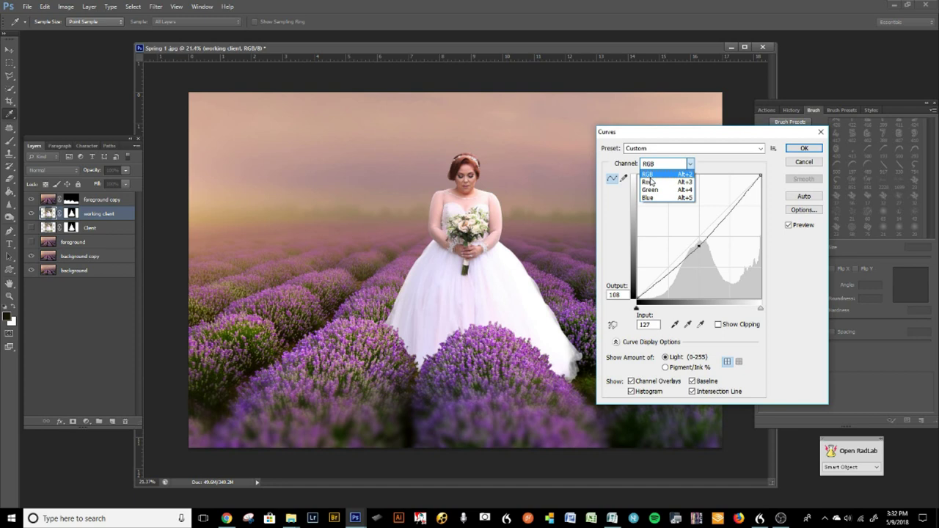
{"action": "left_click", "coordinate": [643, 289]}
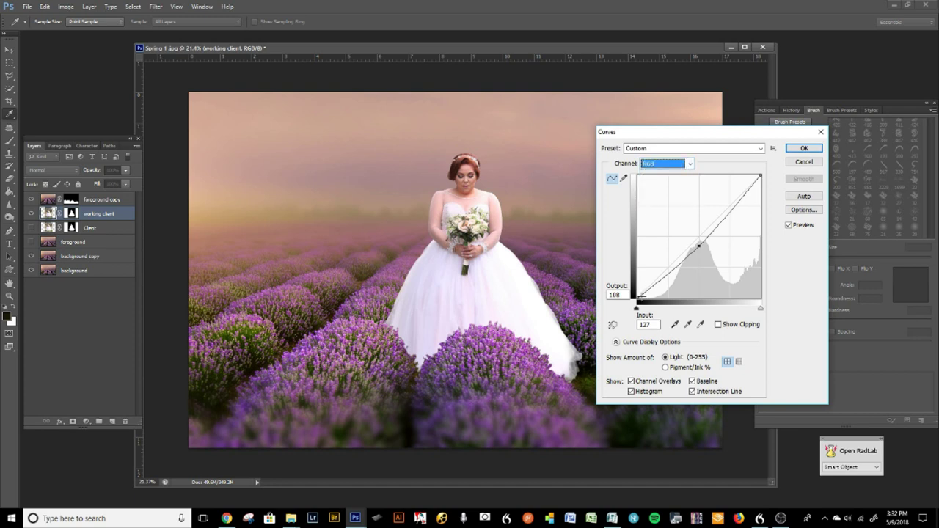
{"action": "left_click_drag", "start_coordinate": [638, 294], "coordinate": [605, 292]}
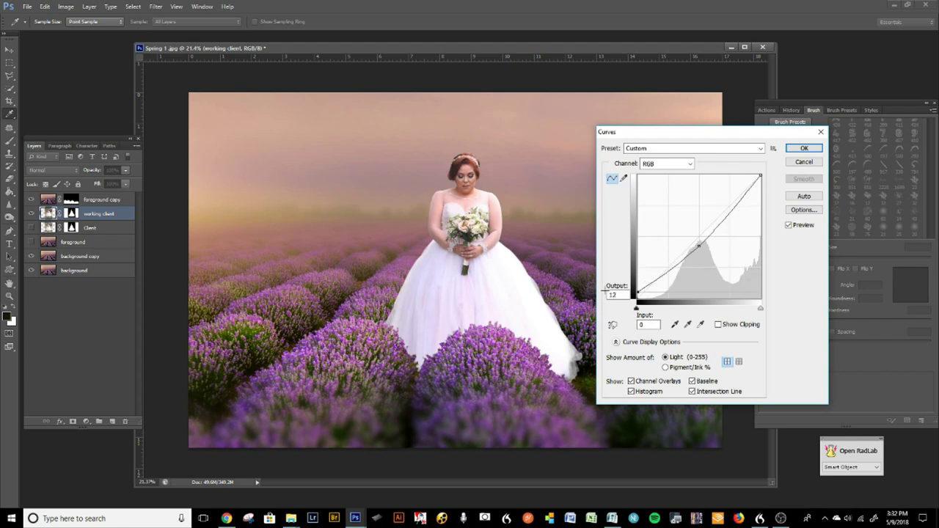
{"action": "left_click_drag", "start_coordinate": [605, 294], "coordinate": [601, 240]}
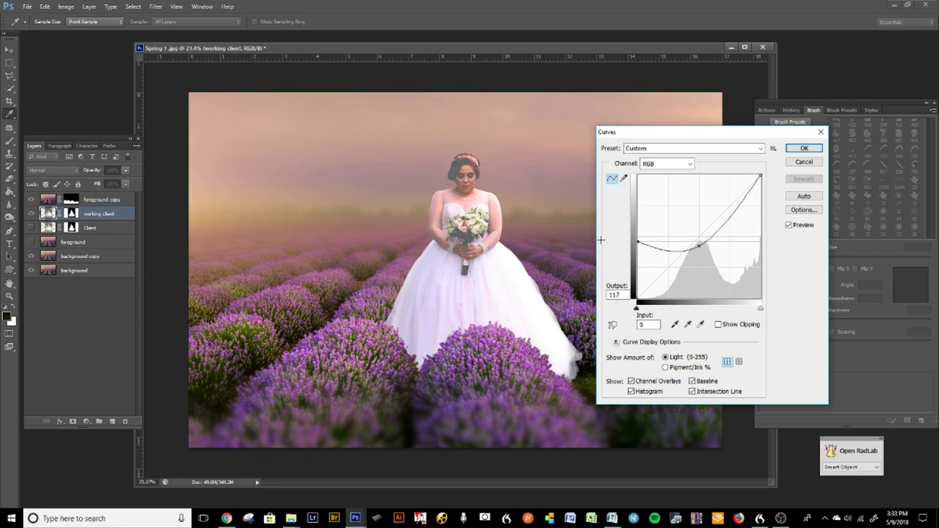
{"action": "left_click_drag", "start_coordinate": [601, 239], "coordinate": [590, 270]}
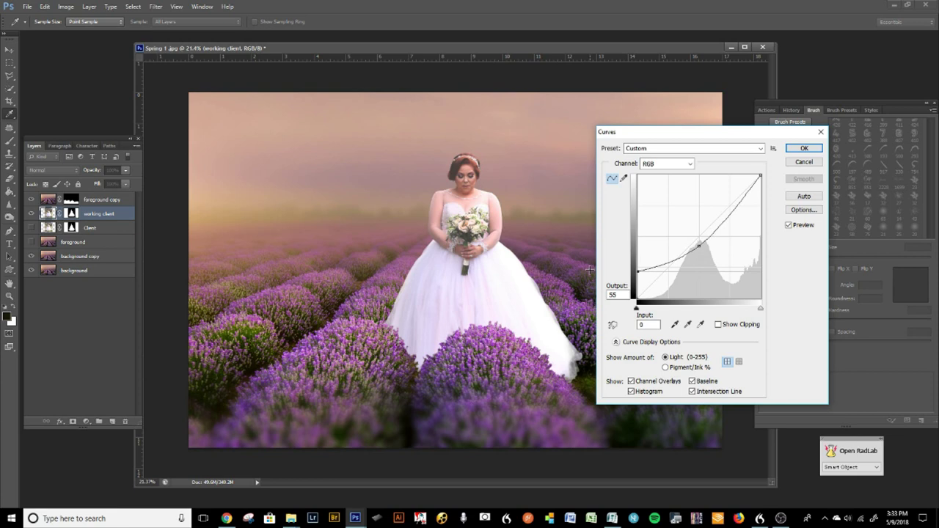
{"action": "left_click_drag", "start_coordinate": [589, 270], "coordinate": [583, 297]}
Step: Lower the RGB curve's white point to output 239 and raise the Blue curve's midpoint at input 129 to output 139
{"action": "left_click_drag", "start_coordinate": [761, 177], "coordinate": [789, 184]}
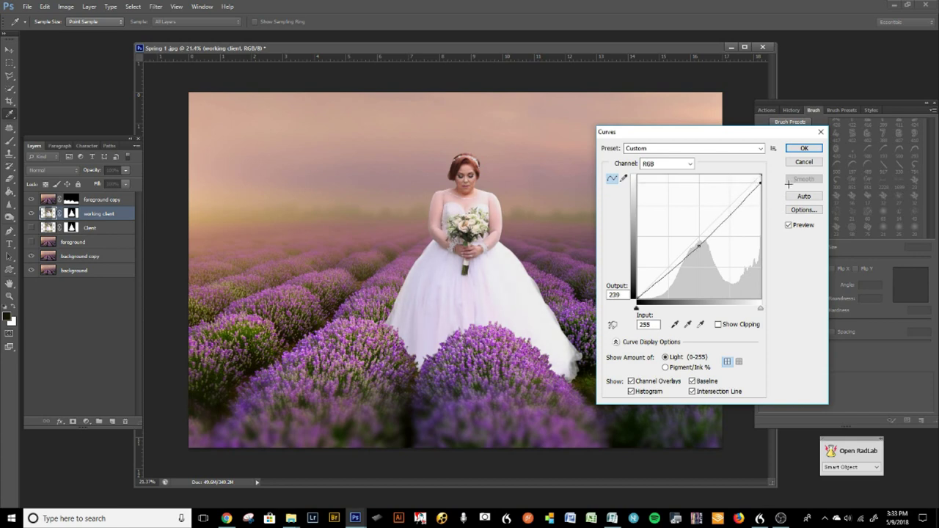
{"action": "left_click_drag", "start_coordinate": [676, 134], "coordinate": [696, 137]}
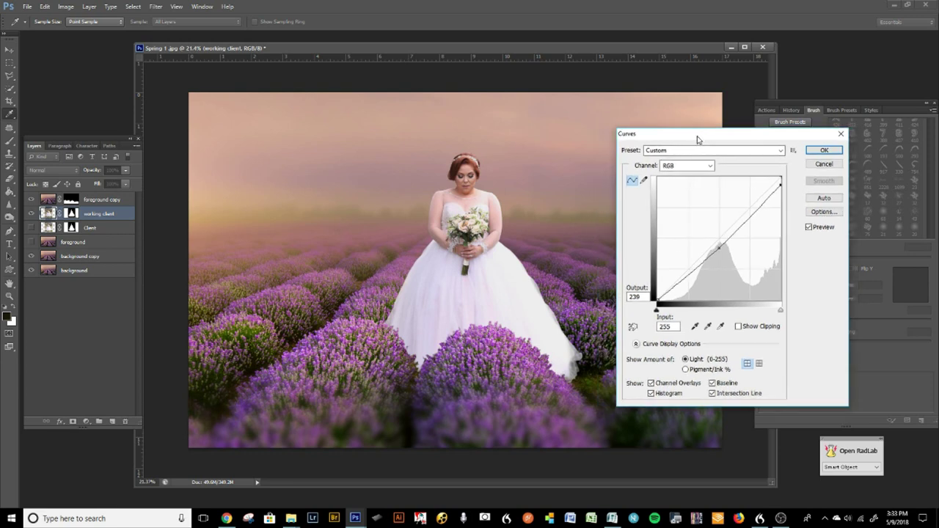
{"action": "left_click", "coordinate": [671, 165]}
{"action": "left_click", "coordinate": [682, 201]}
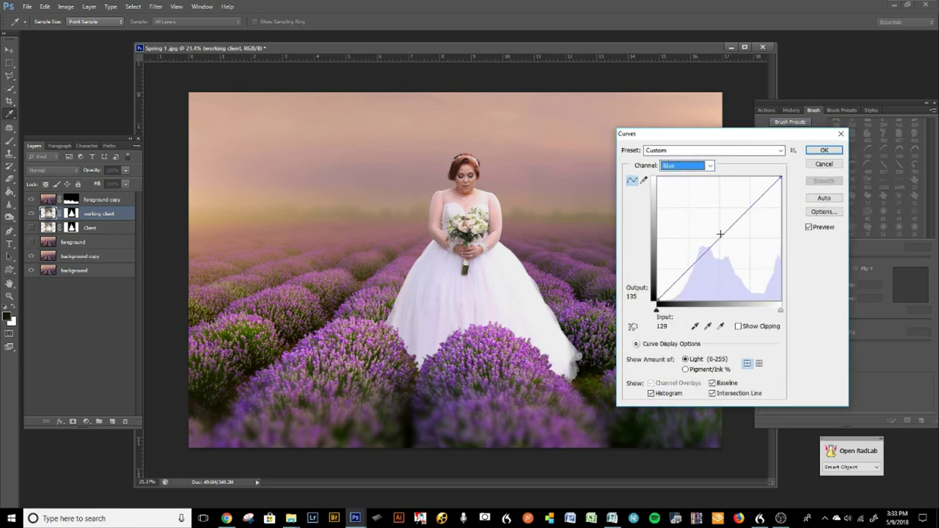
{"action": "left_click", "coordinate": [721, 233]}
{"action": "left_click_drag", "start_coordinate": [721, 233], "coordinate": [720, 233]}
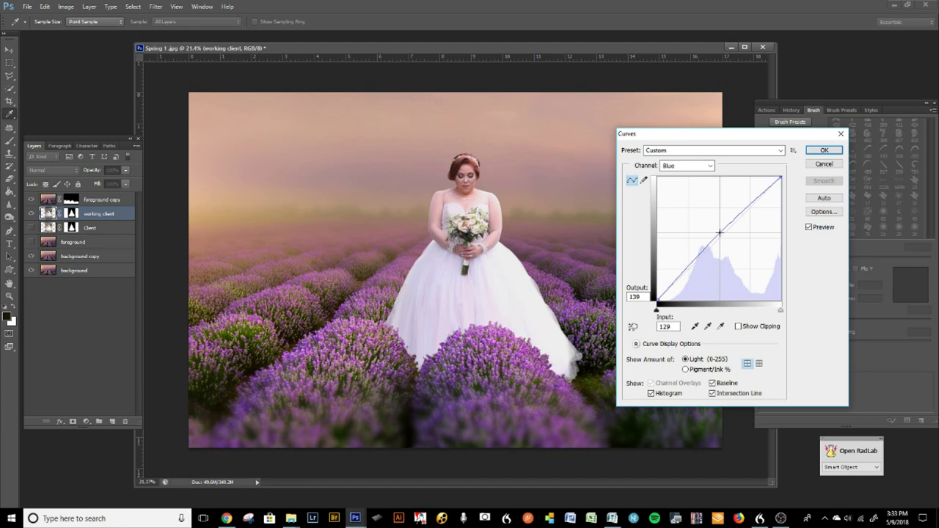
Step: Raise the Red curve's midpoint at input 129 to output 136 and apply the Curves adjustment
{"action": "left_click", "coordinate": [682, 165]}
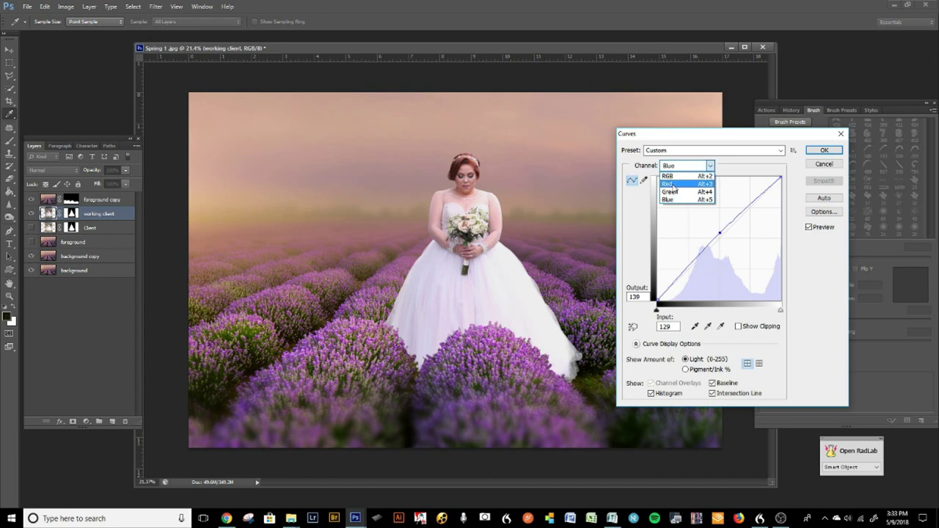
{"action": "left_click", "coordinate": [681, 184]}
{"action": "left_click", "coordinate": [720, 235]}
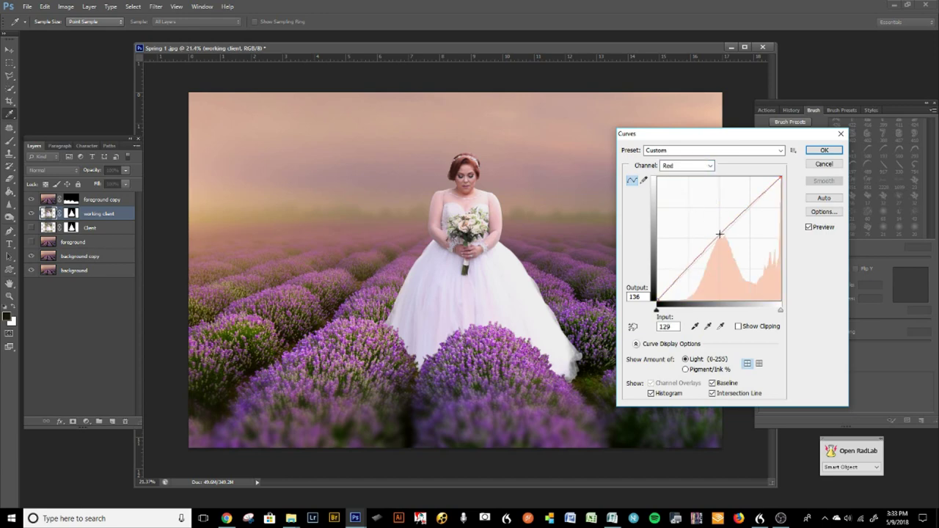
{"action": "left_click_drag", "start_coordinate": [717, 137], "coordinate": [748, 169]}
{"action": "left_click", "coordinate": [855, 181]}
{"action": "key", "text": "b"}
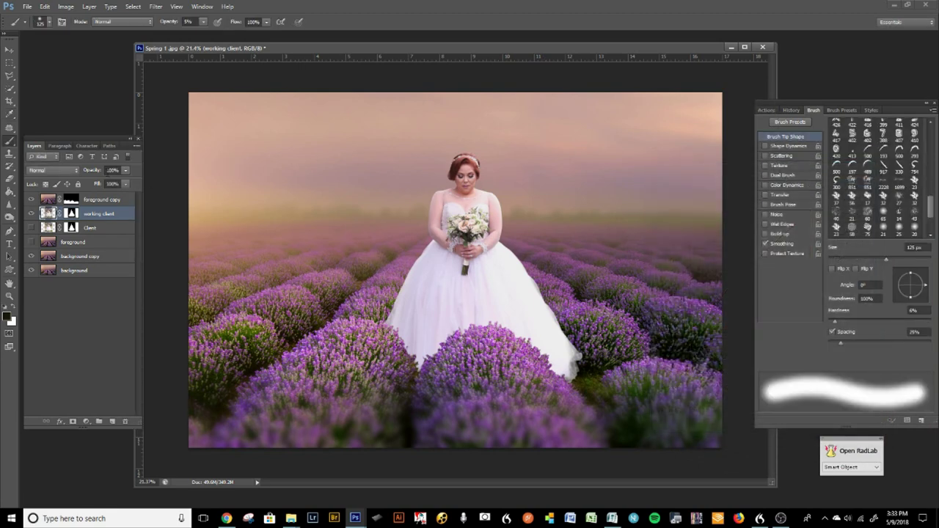
Step: Compare the adjusted working client layer with the original Client layer by toggling their visibility
{"action": "left_click", "coordinate": [31, 213]}
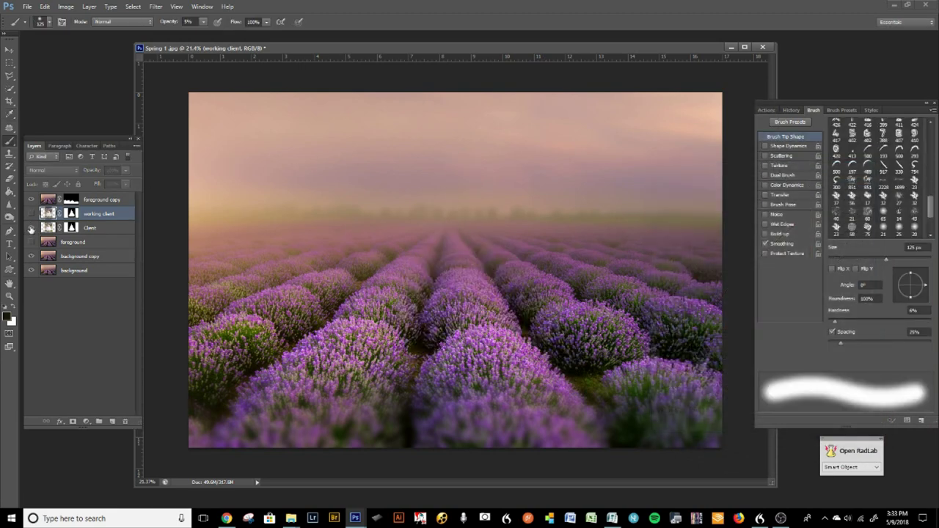
{"action": "left_click", "coordinate": [30, 227]}
{"action": "left_click", "coordinate": [31, 213]}
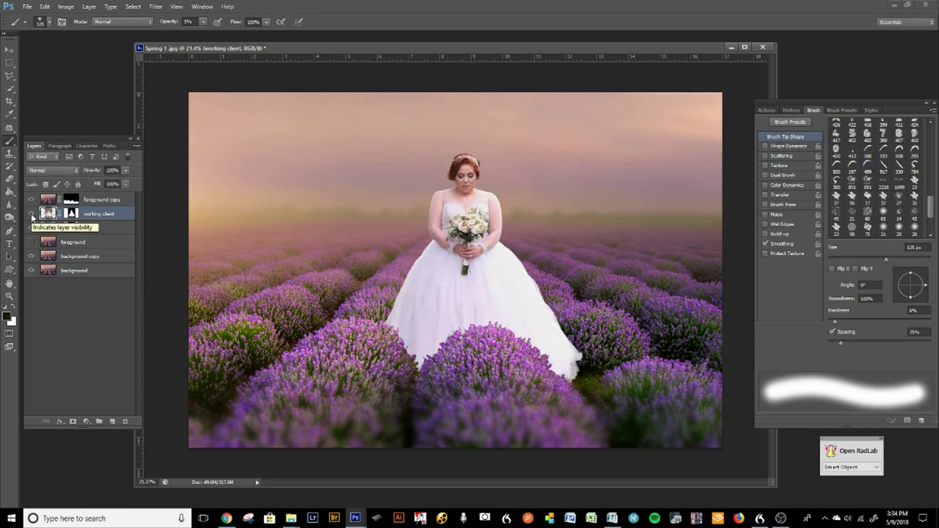
{"action": "left_click", "coordinate": [31, 214]}
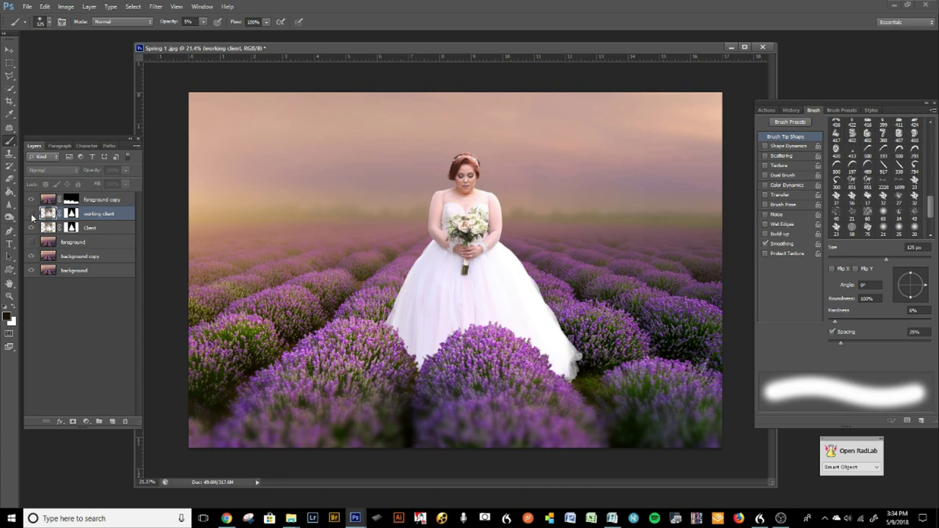
{"action": "left_click", "coordinate": [31, 213]}
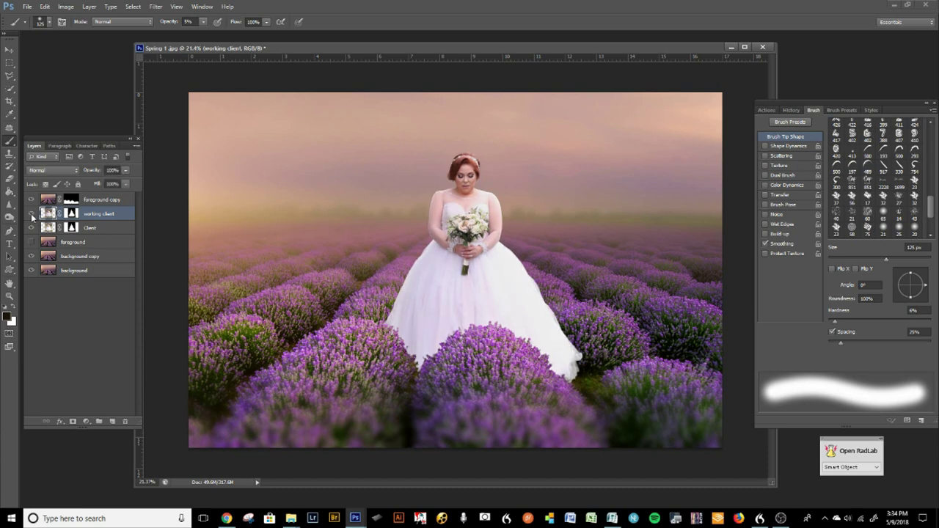
{"action": "left_click", "coordinate": [31, 213]}
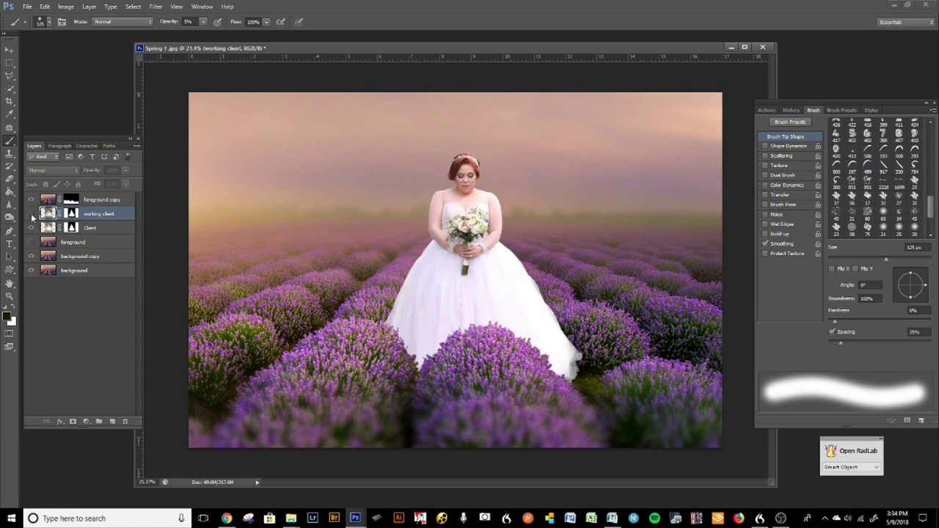
{"action": "left_click", "coordinate": [31, 214]}
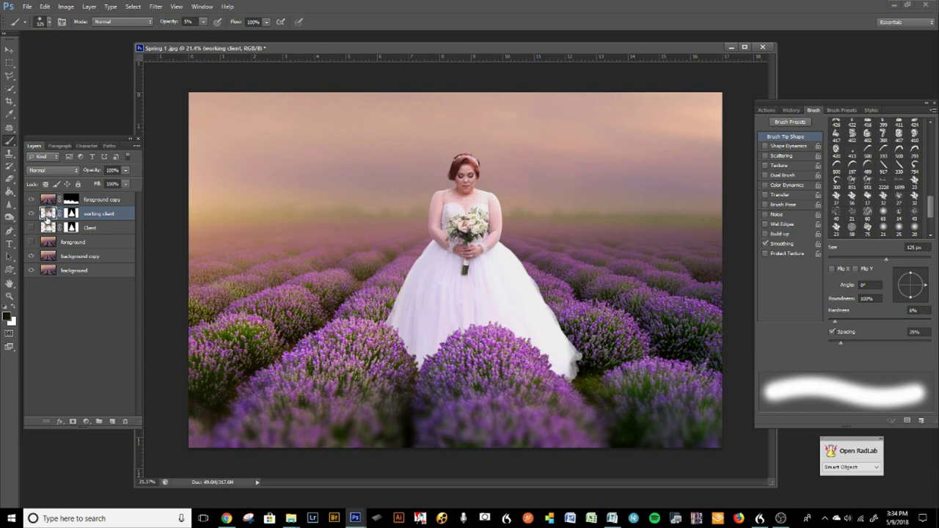
Step: Open the working client layer in the Viveza 2 filter and place a control point on the skirt of the wedding dress
{"action": "left_click", "coordinate": [156, 7]}
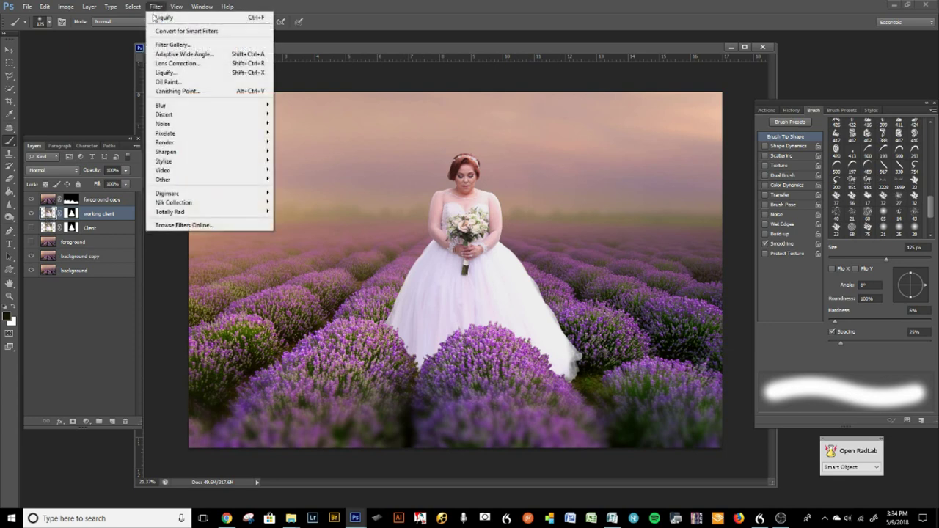
{"action": "mouse_move", "coordinate": [175, 203]}
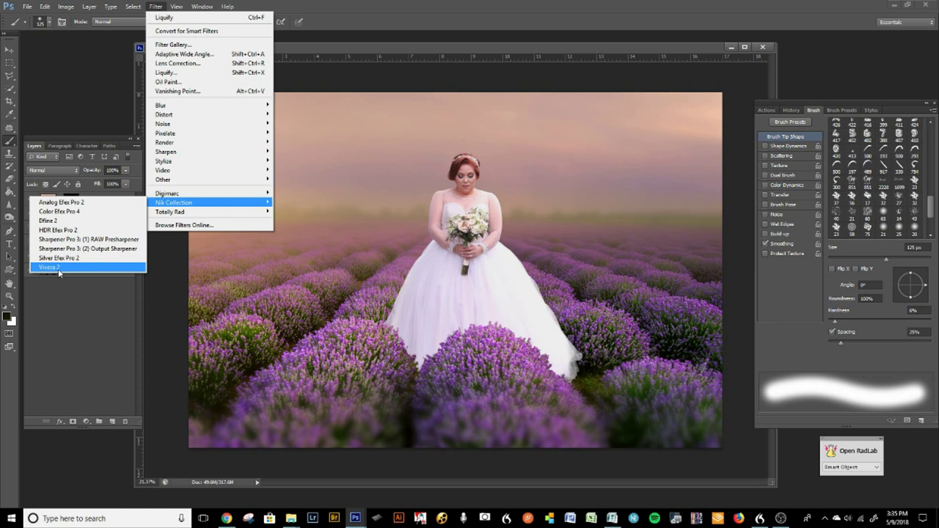
{"action": "left_click", "coordinate": [58, 270]}
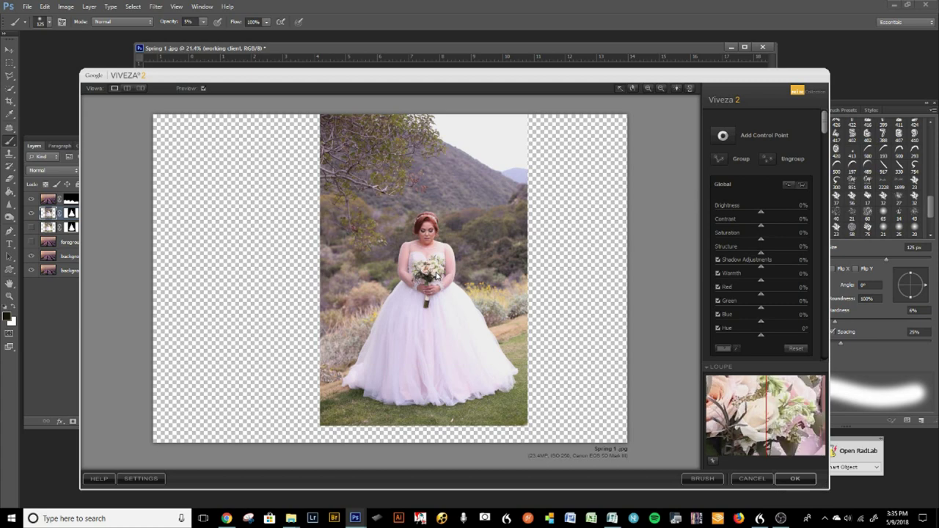
{"action": "left_click", "coordinate": [731, 140]}
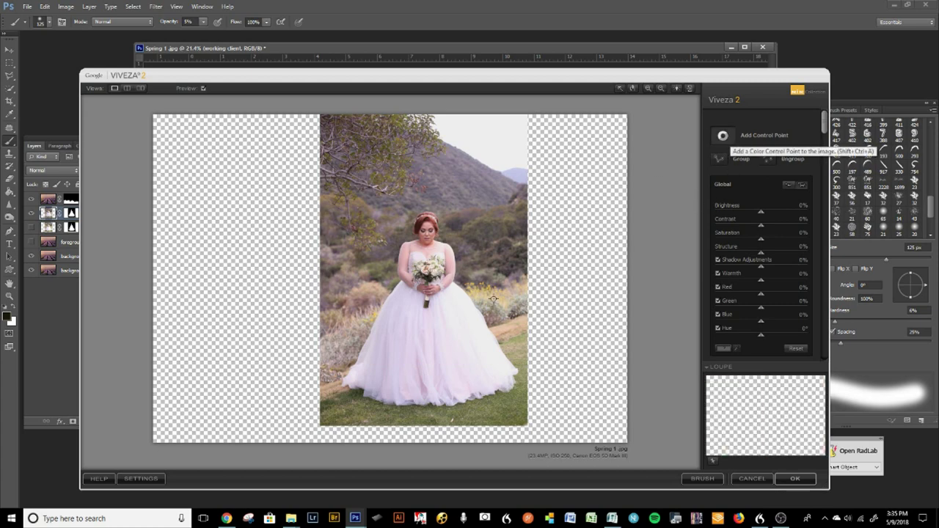
{"action": "left_click", "coordinate": [404, 340]}
{"action": "mouse_move", "coordinate": [404, 340]}
{"action": "left_mouse_down"}
{"action": "mouse_move", "coordinate": [432, 340]}
{"action": "mouse_move", "coordinate": [420, 344]}
{"action": "left_mouse_up"}
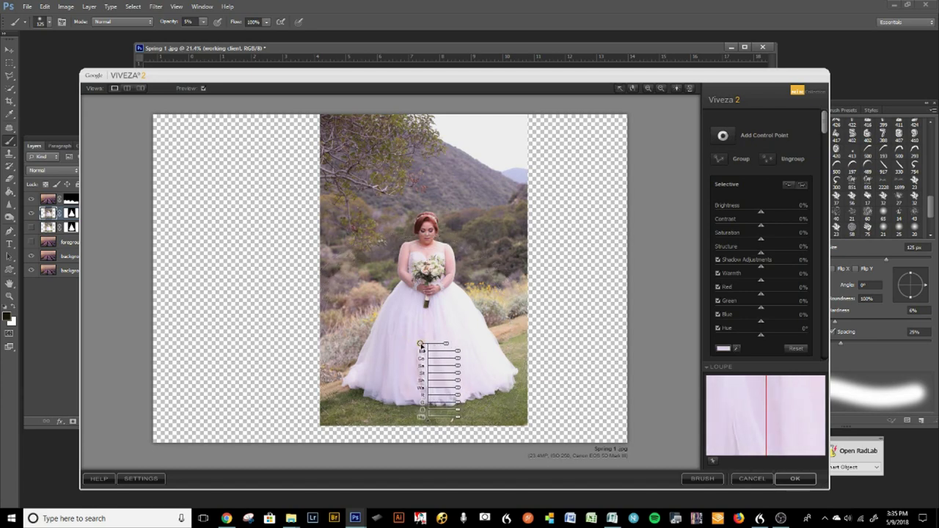
{"action": "mouse_move", "coordinate": [420, 345]}
{"action": "left_mouse_down"}
{"action": "mouse_move", "coordinate": [481, 409]}
{"action": "mouse_move", "coordinate": [478, 352]}
{"action": "mouse_move", "coordinate": [428, 344]}
{"action": "left_mouse_up"}
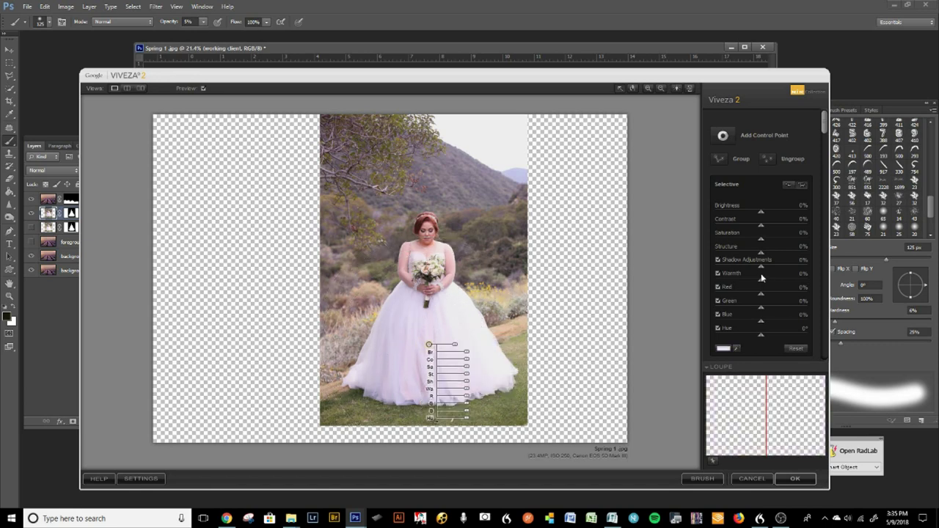
Step: Set the control point's Red to 24%, Blue to 39% and Brightness to -16%, and apply the filter
{"action": "left_click_drag", "start_coordinate": [762, 295], "coordinate": [771, 297]}
{"action": "left_click_drag", "start_coordinate": [770, 324], "coordinate": [774, 297]}
{"action": "left_click_drag", "start_coordinate": [761, 210], "coordinate": [760, 215]}
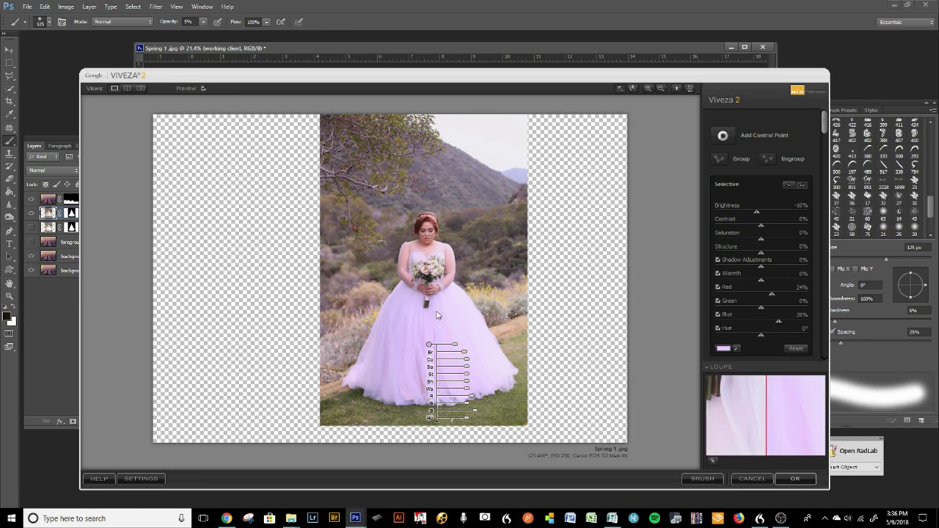
{"action": "left_click", "coordinate": [797, 480]}
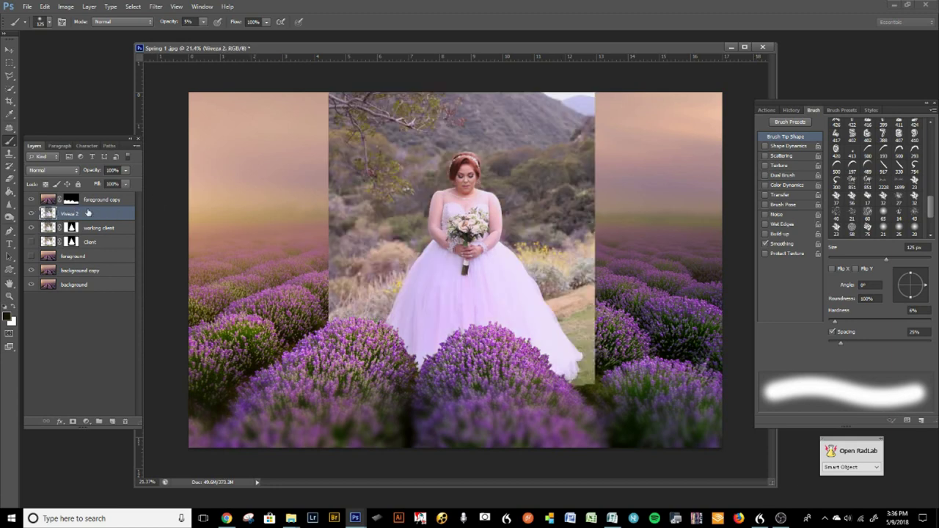
{"action": "left_click", "coordinate": [70, 228]}
{"action": "left_click_drag", "start_coordinate": [70, 228], "coordinate": [93, 268]}
{"action": "mouse_move", "coordinate": [70, 228]}
{"action": "left_mouse_down"}
{"action": "mouse_move", "coordinate": [105, 315]}
{"action": "mouse_move", "coordinate": [109, 406]}
{"action": "mouse_move", "coordinate": [86, 218]}
{"action": "mouse_move", "coordinate": [87, 227]}
{"action": "left_mouse_up"}
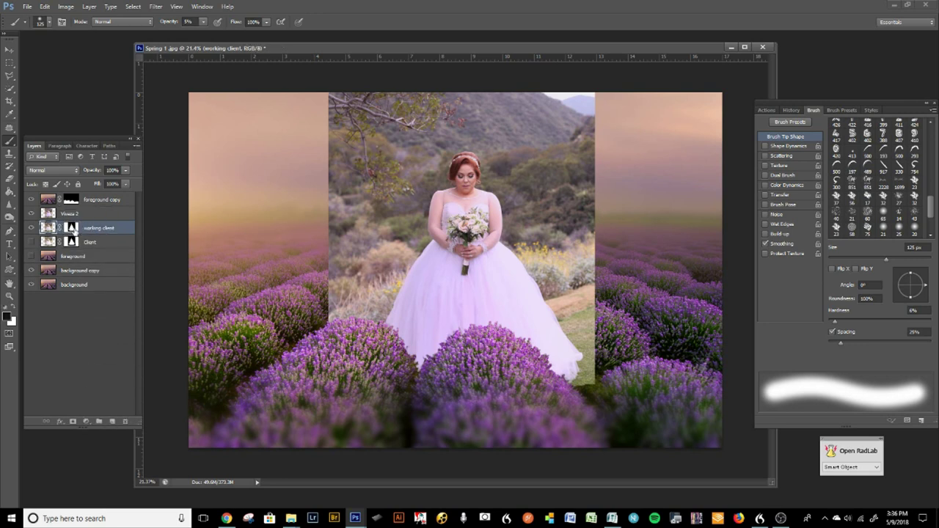
{"action": "mouse_move", "coordinate": [72, 230]}
{"action": "left_mouse_down"}
{"action": "mouse_move", "coordinate": [90, 257]}
{"action": "mouse_move", "coordinate": [73, 242]}
{"action": "left_mouse_up"}
{"action": "left_click", "coordinate": [71, 229]}
{"action": "left_click", "coordinate": [72, 229], "text": "ctrl"}
{"action": "key", "text": "ctrl+d"}
Step: Load the working client layer's mask as a selection and add it as a layer mask to the Viveza 2 layer
{"action": "left_click", "coordinate": [71, 227], "text": "ctrl"}
{"action": "left_click", "coordinate": [73, 213]}
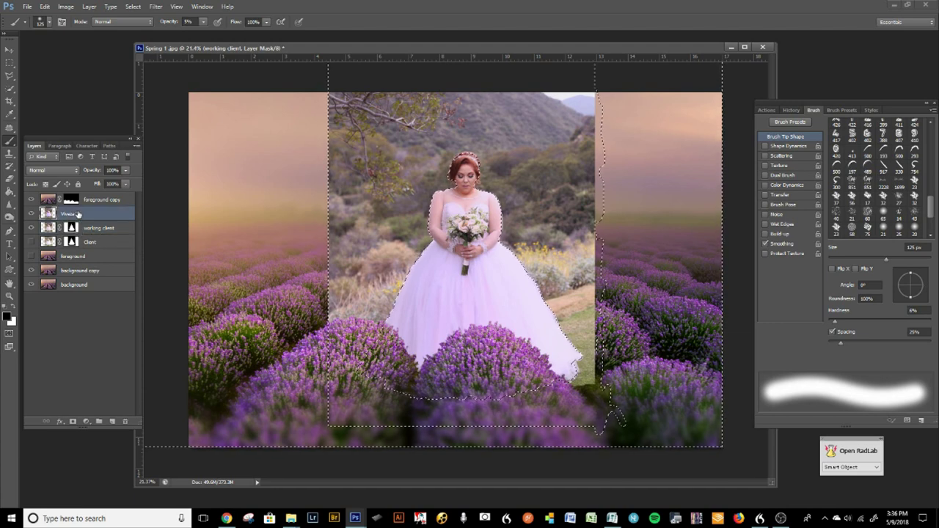
{"action": "left_click", "coordinate": [73, 422]}
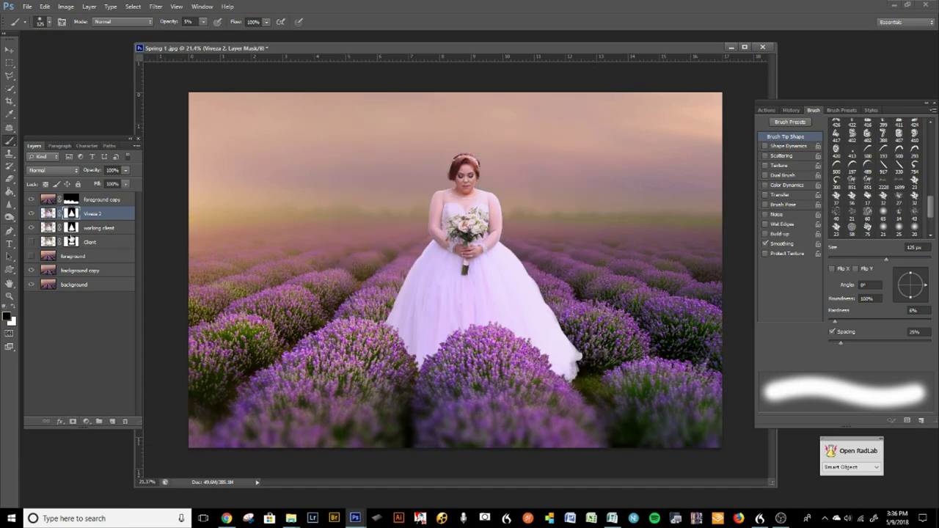
Step: Clear the active selection and compare the bride with and without the Viveza 2 layer by toggling its visibility
{"action": "left_click", "coordinate": [72, 229], "text": "ctrl"}
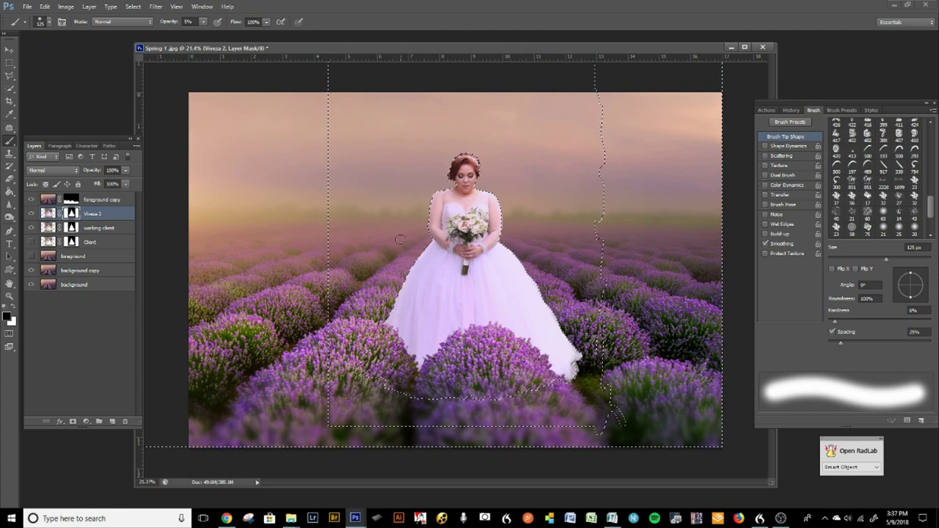
{"action": "key", "text": "ctrl+d"}
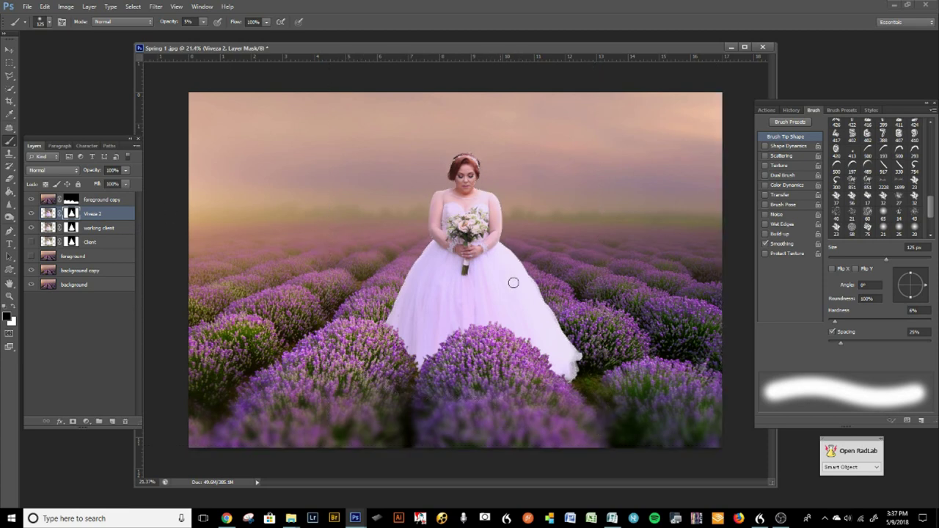
{"action": "left_click", "coordinate": [30, 214]}
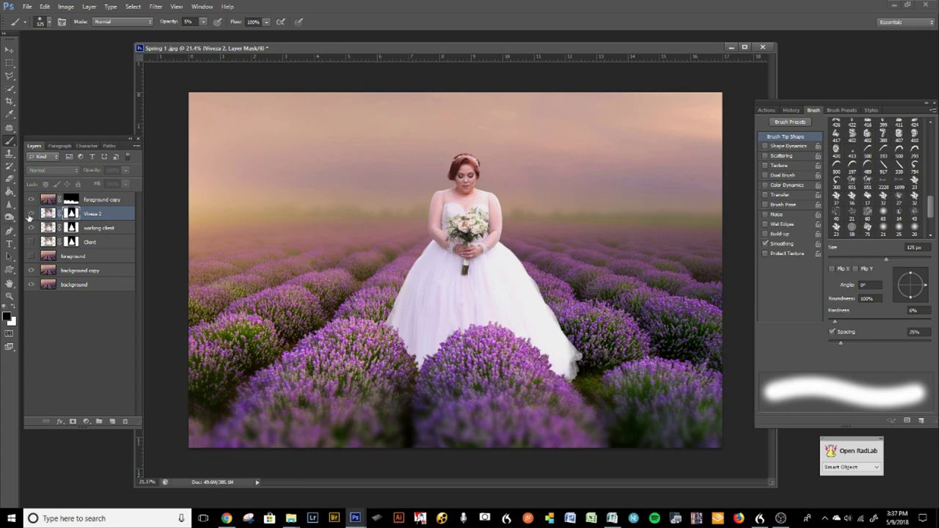
{"action": "left_click", "coordinate": [30, 214]}
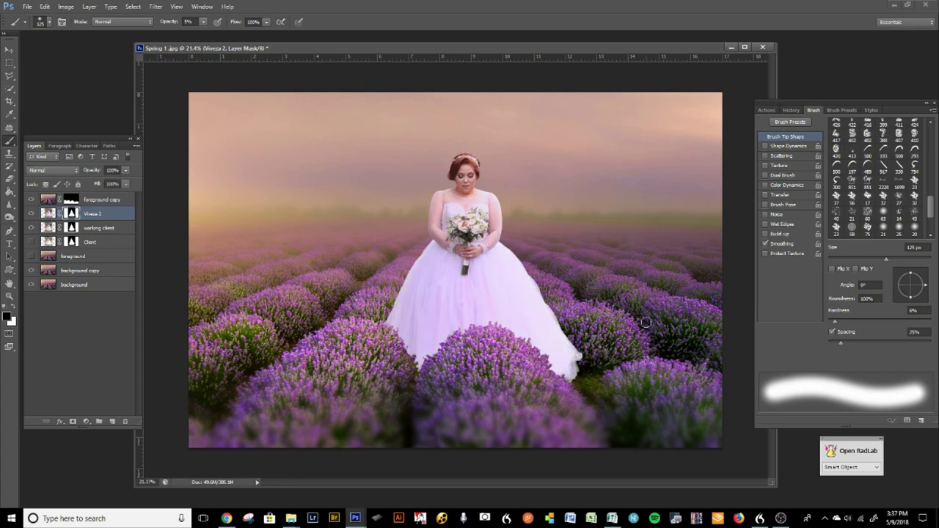
Step: Select the roses and greenery of the bouquet on the Viveza 2 layer's image with the Quick Selection tool
{"action": "scroll", "coordinate": [646, 321], "scroll_direction": "up", "scroll_amount": 5}
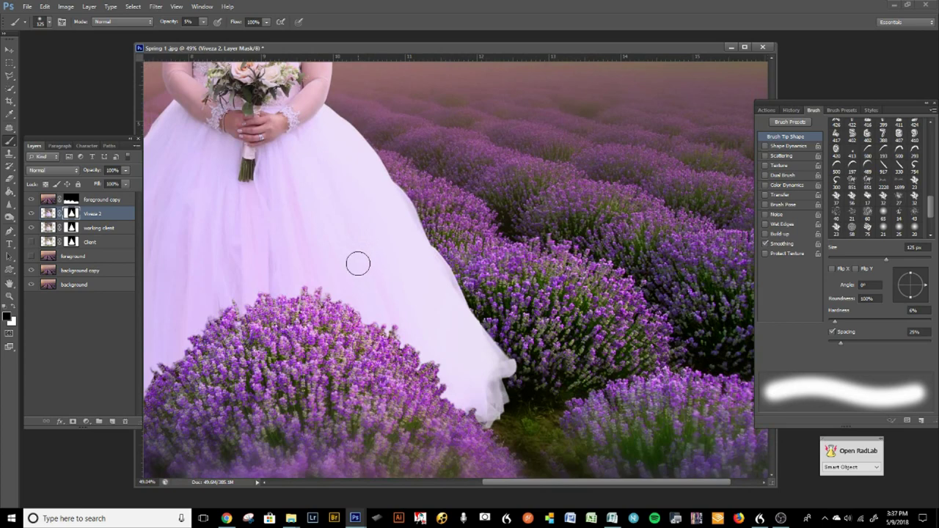
{"action": "left_click_drag", "start_coordinate": [328, 224], "coordinate": [500, 419]}
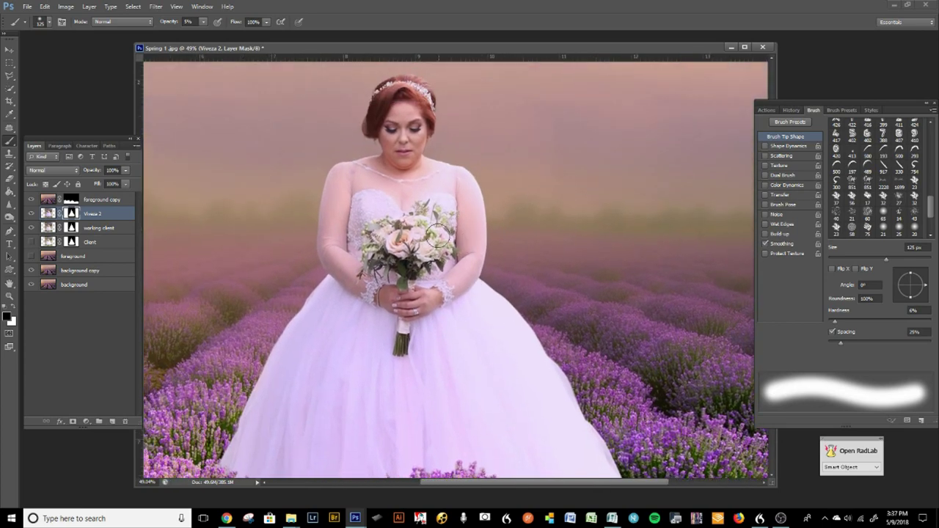
{"action": "scroll", "coordinate": [436, 265], "scroll_direction": "up", "scroll_amount": 7}
{"action": "scroll", "coordinate": [437, 262], "scroll_direction": "down", "scroll_amount": 2}
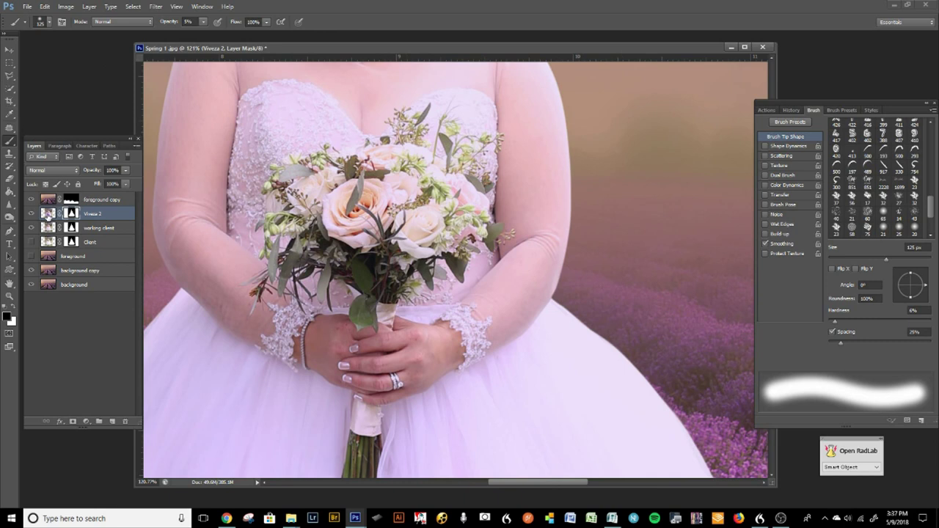
{"action": "left_click", "coordinate": [50, 213]}
{"action": "left_click", "coordinate": [8, 77]}
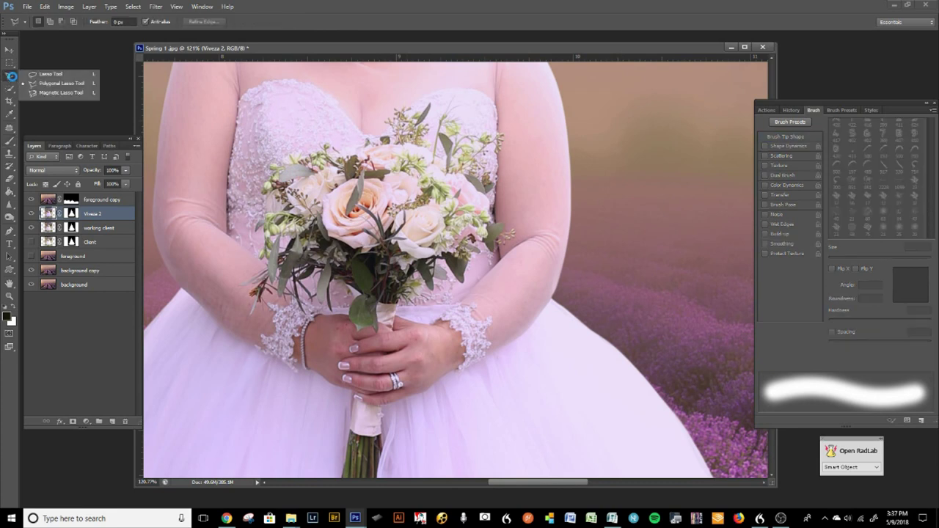
{"action": "left_click", "coordinate": [12, 78]}
{"action": "left_click", "coordinate": [11, 88]}
{"action": "key", "text": "w"}
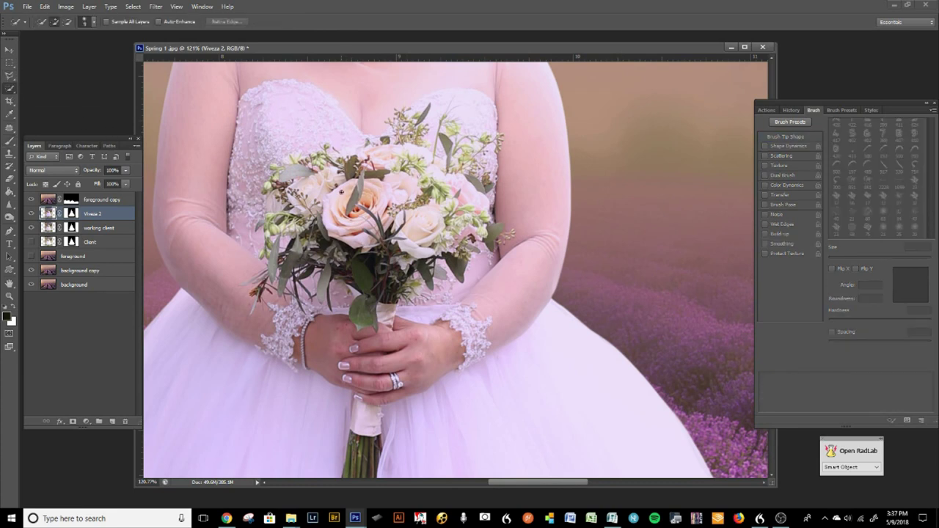
{"action": "mouse_move", "coordinate": [318, 183]}
{"action": "left_mouse_down"}
{"action": "mouse_move", "coordinate": [311, 191]}
{"action": "mouse_move", "coordinate": [284, 173]}
{"action": "mouse_move", "coordinate": [291, 158]}
{"action": "mouse_move", "coordinate": [394, 153]}
{"action": "mouse_move", "coordinate": [464, 187]}
{"action": "mouse_move", "coordinate": [457, 227]}
{"action": "left_mouse_up"}
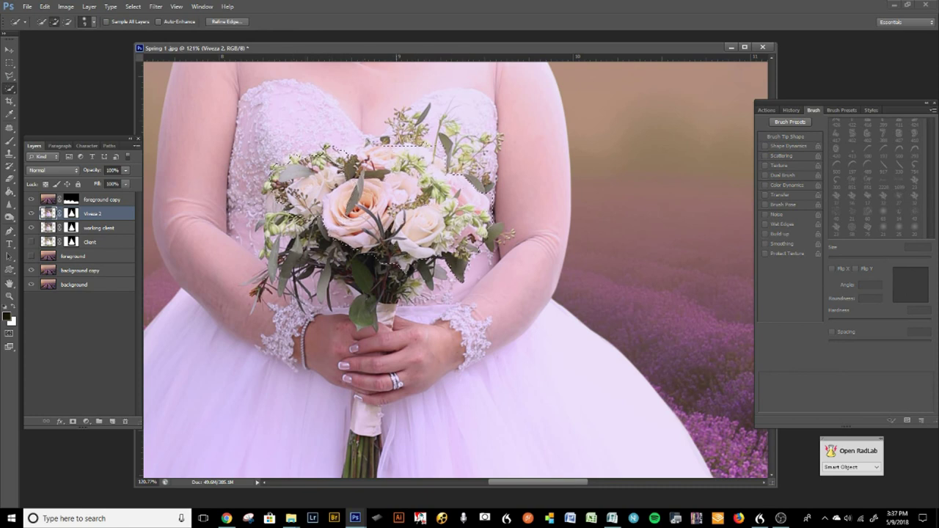
{"action": "mouse_move", "coordinate": [305, 224]}
{"action": "left_mouse_down"}
{"action": "mouse_move", "coordinate": [267, 228]}
{"action": "mouse_move", "coordinate": [265, 196]}
{"action": "left_mouse_up"}
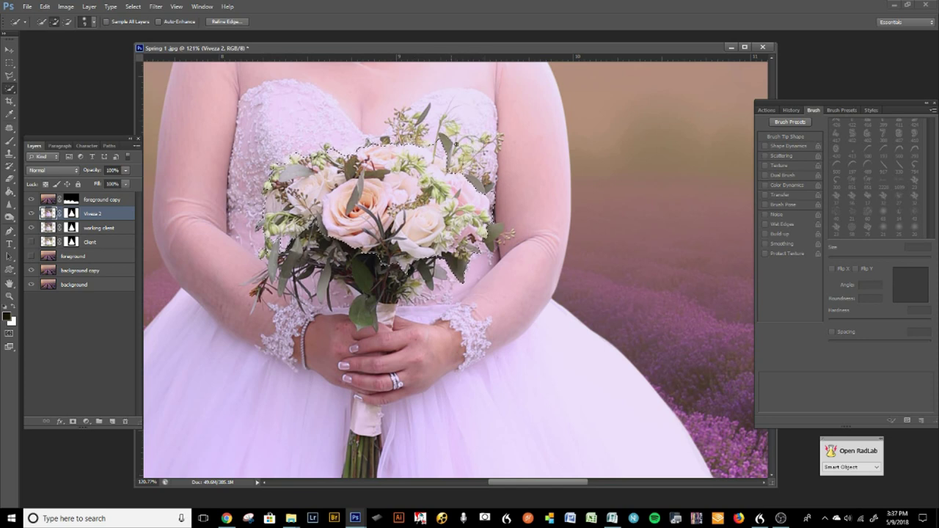
{"action": "key", "text": "alt"}
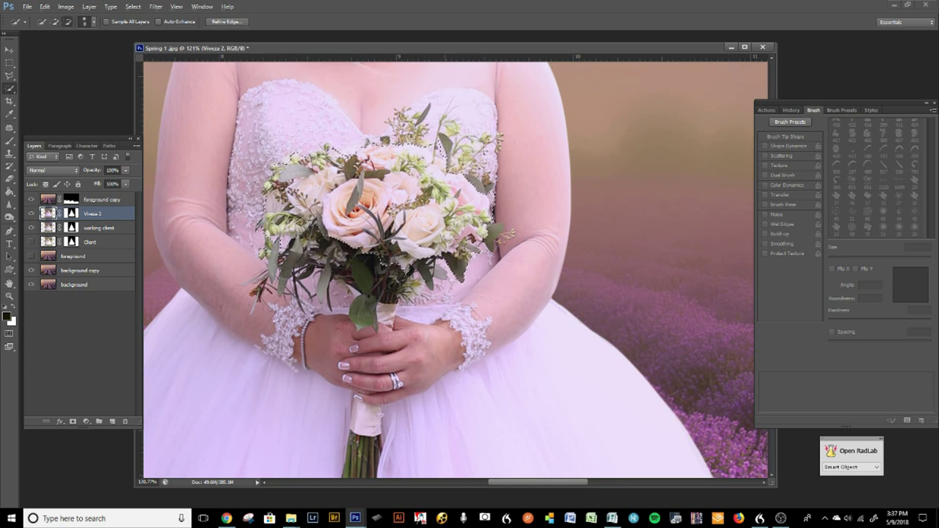
{"action": "key", "text": "alt"}
Step: Feather the bouquet selection by 1.5 pixels
{"action": "key", "text": "shift+F6"}
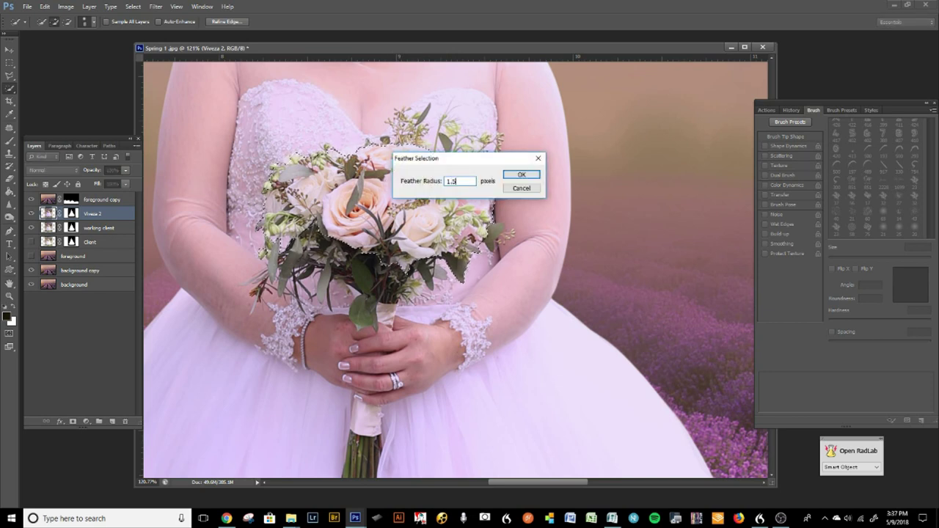
{"action": "type", "text": "1.5"}
{"action": "key", "text": "Return"}
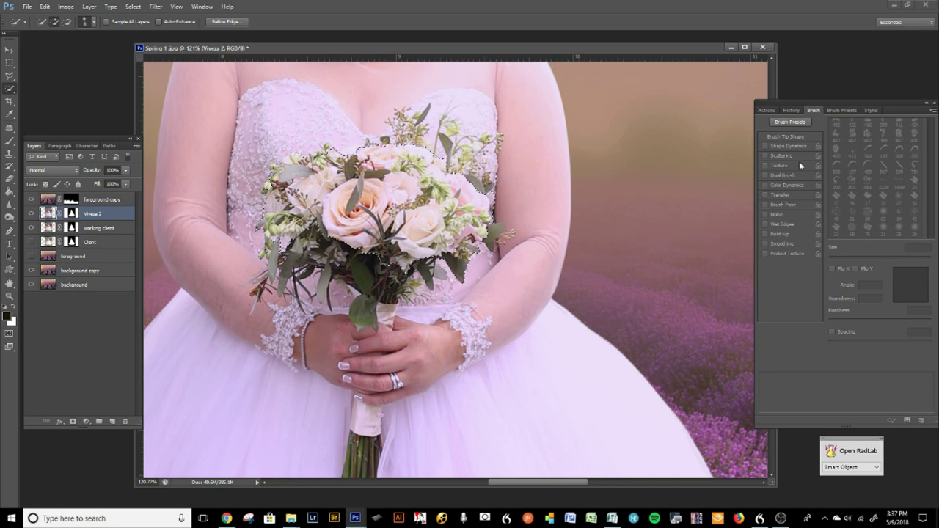
Step: Try to tint the selected bouquet with Curves: Blue input 102 to 145, Red 119 to 143 and RGB 129 to 118
{"action": "key", "text": "ctrl+m"}
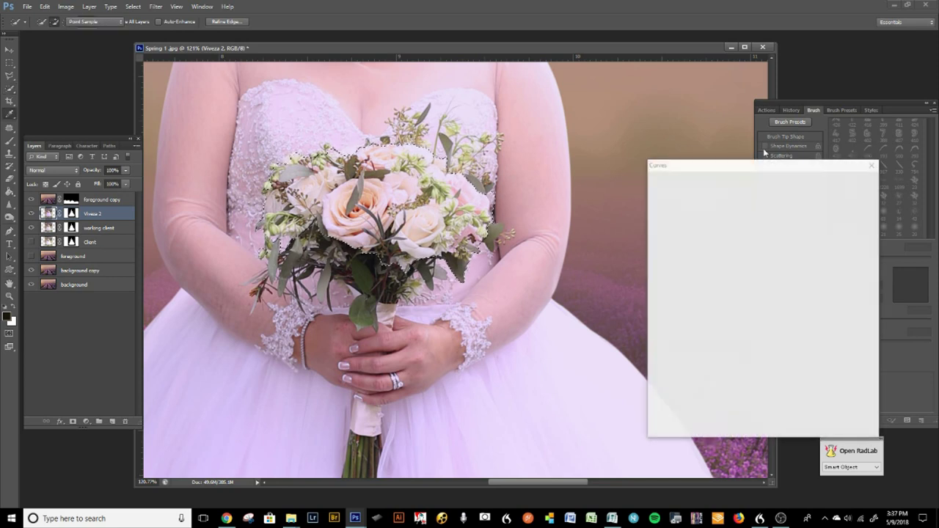
{"action": "left_click", "coordinate": [720, 201]}
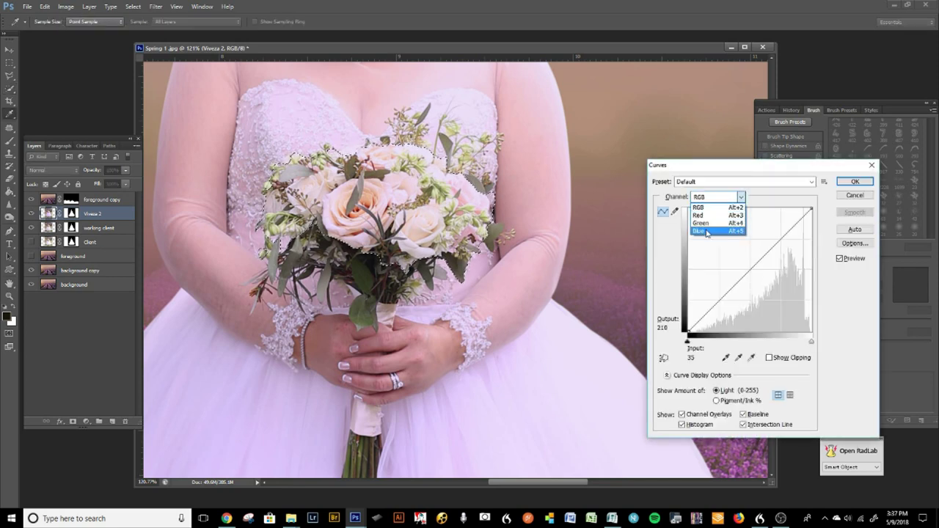
{"action": "left_click", "coordinate": [705, 230]}
{"action": "mouse_move", "coordinate": [749, 270]}
{"action": "left_mouse_down"}
{"action": "mouse_move", "coordinate": [749, 281]}
{"action": "mouse_move", "coordinate": [724, 253]}
{"action": "mouse_move", "coordinate": [738, 262]}
{"action": "left_mouse_up"}
{"action": "left_click", "coordinate": [718, 200]}
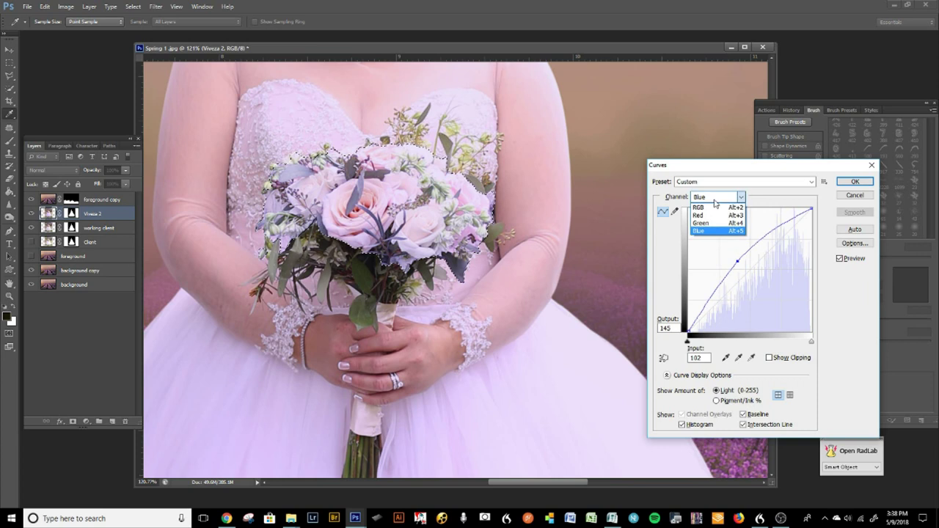
{"action": "left_click", "coordinate": [712, 215]}
{"action": "left_click_drag", "start_coordinate": [746, 261], "coordinate": [742, 260]}
{"action": "left_click", "coordinate": [718, 197]}
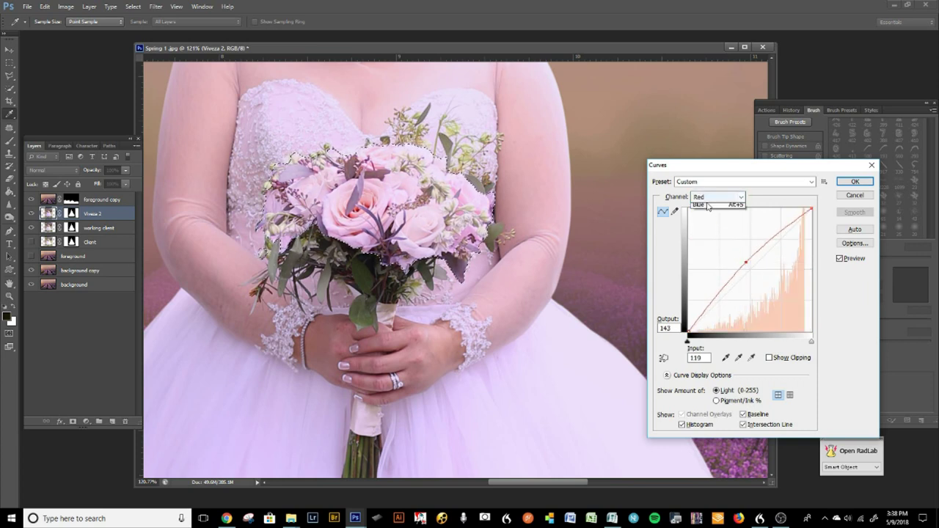
{"action": "left_click", "coordinate": [711, 206]}
{"action": "left_click_drag", "start_coordinate": [750, 267], "coordinate": [751, 278]}
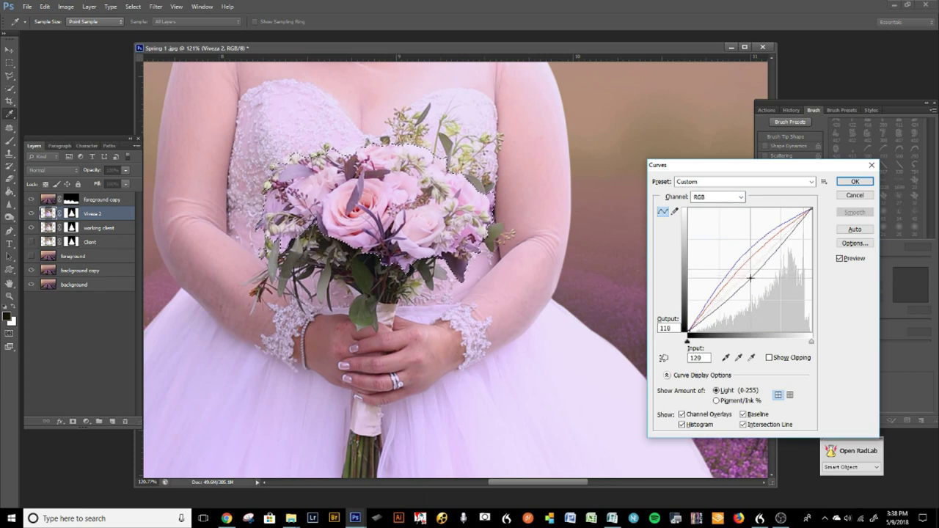
{"action": "left_click", "coordinate": [845, 181]}
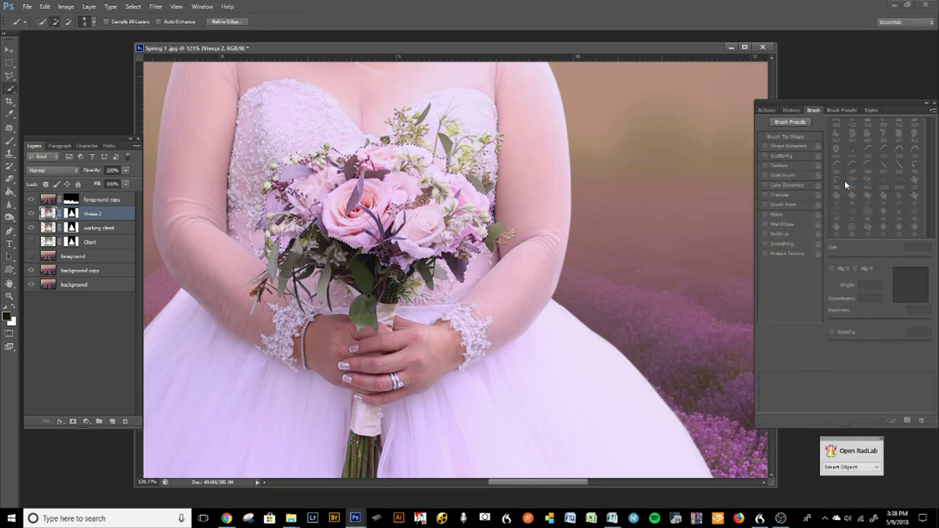
Step: Undo the deselection and the Curves adjustment on the bouquet
{"action": "key", "text": "ctrl+d"}
{"action": "key", "text": "ctrl+alt+z"}
{"action": "key", "text": "ctrl+alt+z"}
Step: Copy the selected bouquet onto a new layer, check it in isolation, and show the Viveza 2, working client and Client layers
{"action": "key", "text": "ctrl+d"}
{"action": "key", "text": "ctrl+shift+alt+n"}
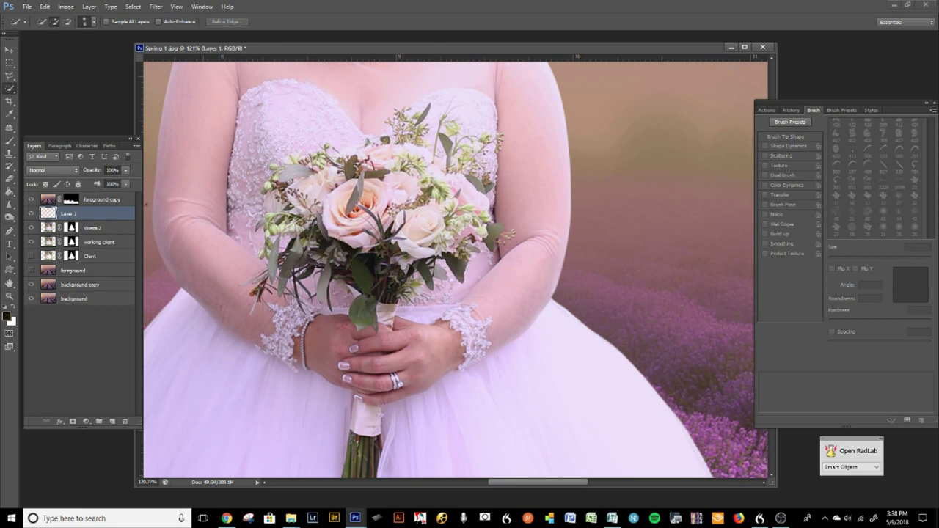
{"action": "left_click", "coordinate": [32, 243]}
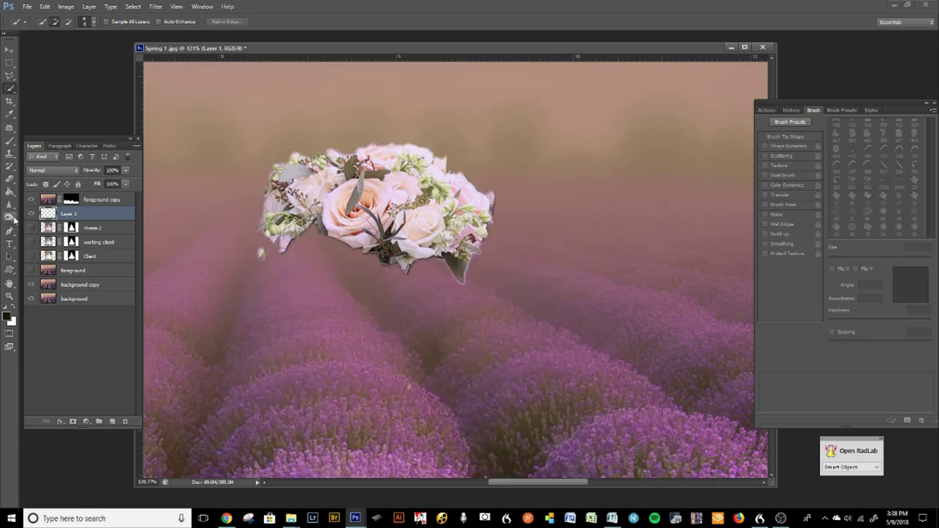
{"action": "left_click", "coordinate": [31, 257]}
{"action": "left_click", "coordinate": [31, 228]}
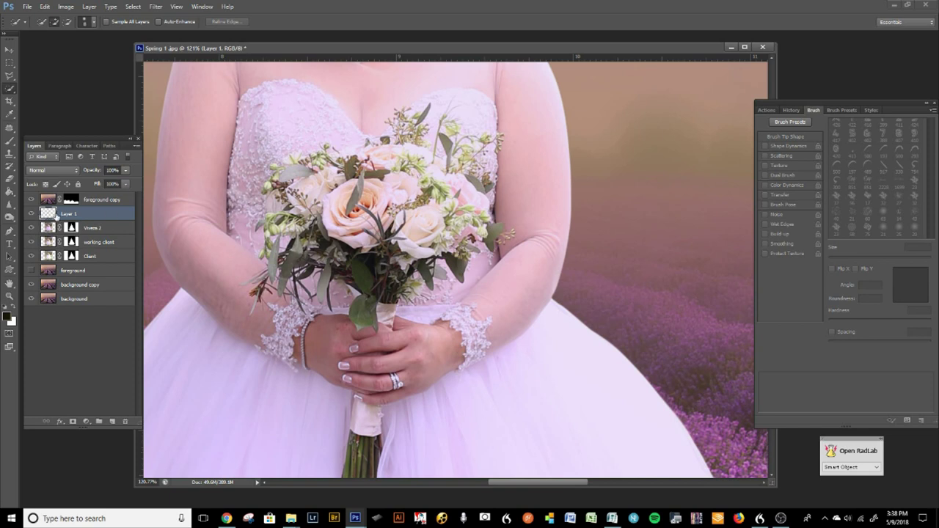
Step: Open Curves on the bouquet layer and raise the Red curve from input 118 to output 142 and Blue from 107 to 139
{"action": "key", "text": "ctrl+m"}
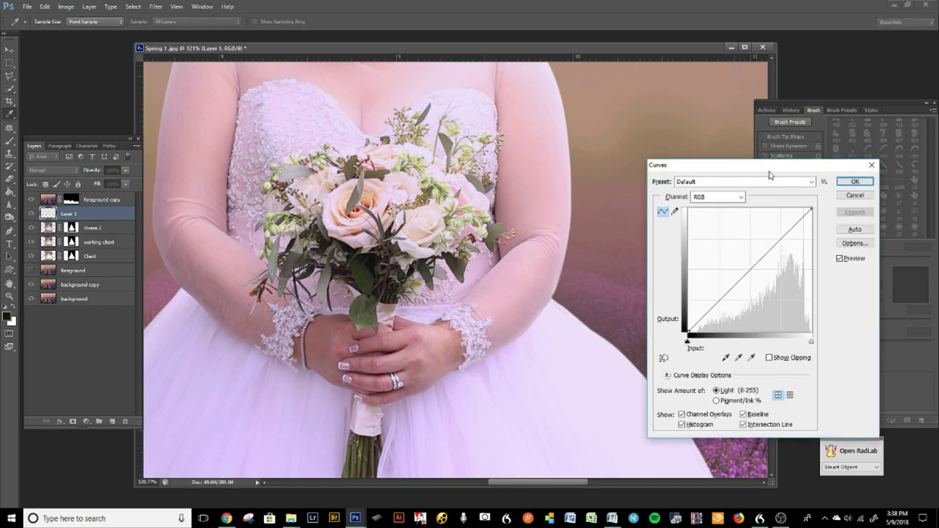
{"action": "left_click", "coordinate": [712, 197]}
{"action": "left_click", "coordinate": [701, 208]}
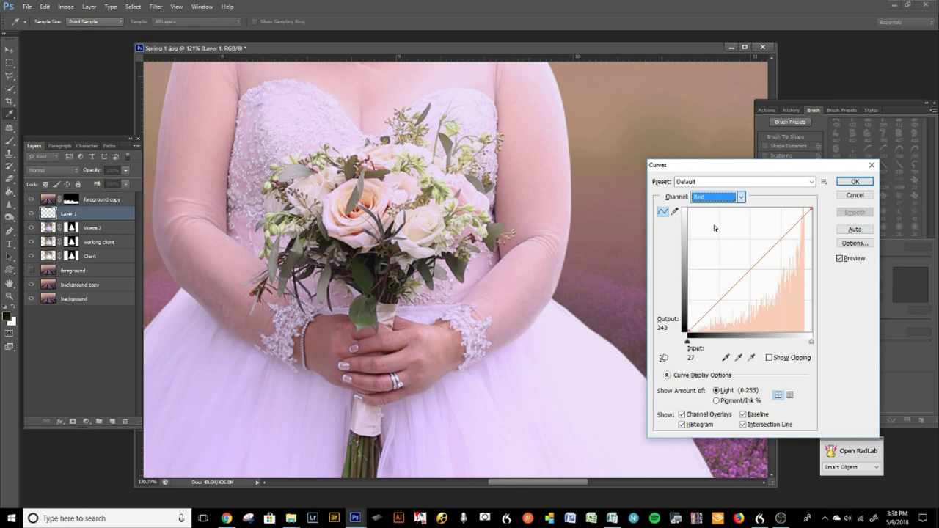
{"action": "left_click_drag", "start_coordinate": [744, 259], "coordinate": [745, 262]}
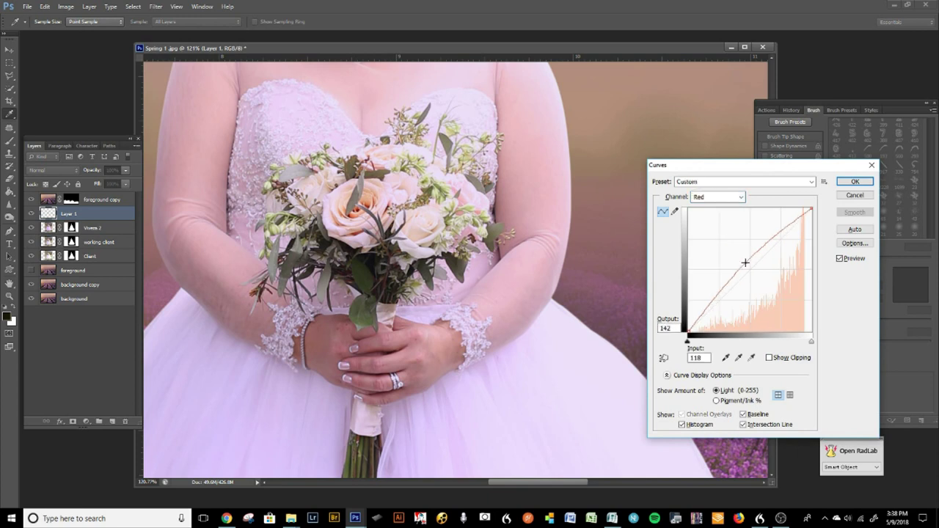
{"action": "left_click", "coordinate": [711, 198]}
{"action": "left_click", "coordinate": [708, 234]}
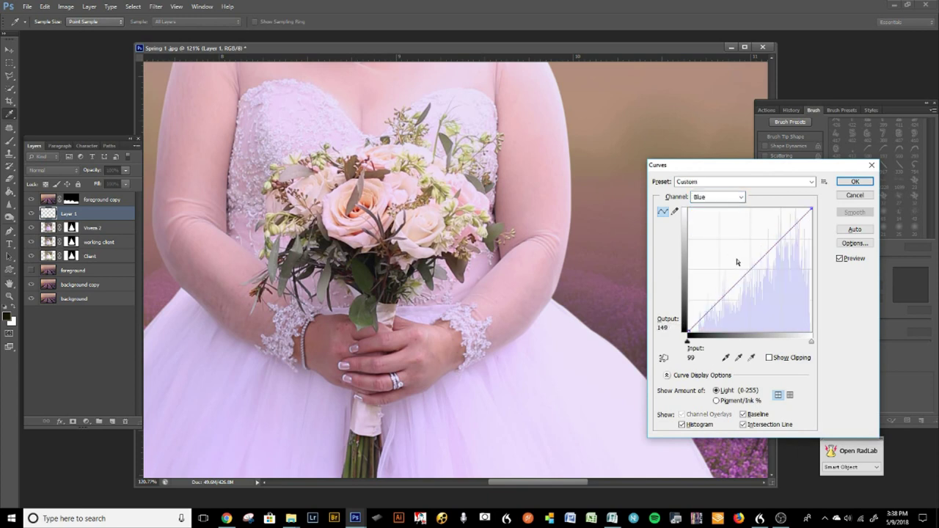
{"action": "left_click_drag", "start_coordinate": [738, 266], "coordinate": [740, 263]}
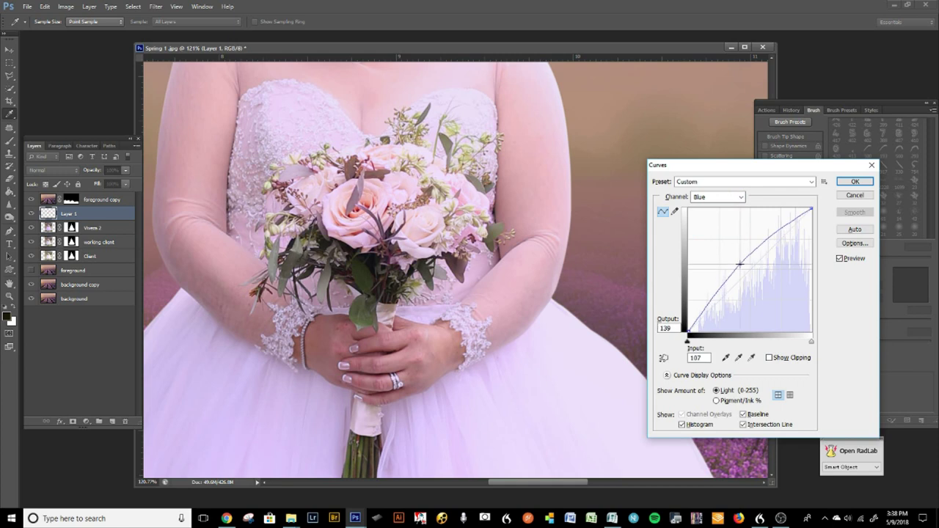
Step: Darken the bouquet layer by lowering the RGB curve at input 142 to output 99, and apply the Curves adjustment
{"action": "left_click", "coordinate": [706, 198]}
{"action": "left_click", "coordinate": [706, 208]}
{"action": "left_click_drag", "start_coordinate": [750, 268], "coordinate": [759, 285]}
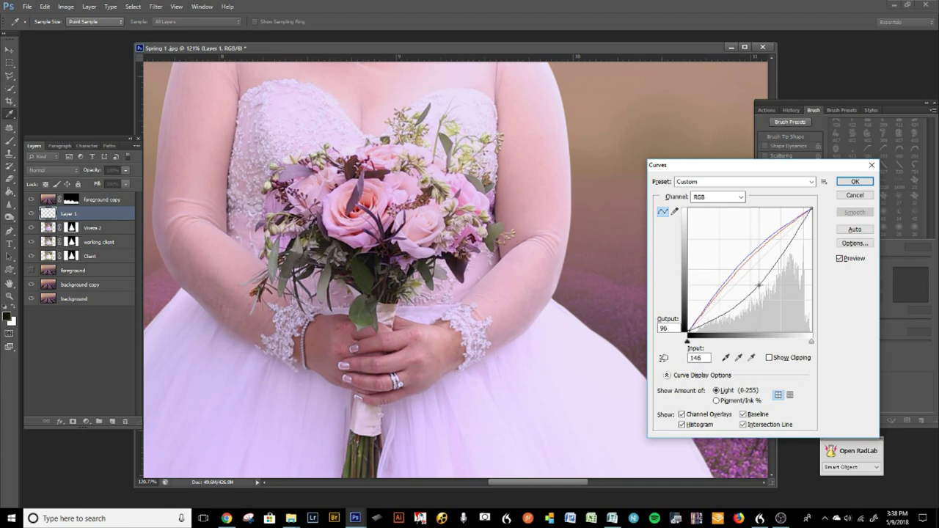
{"action": "left_click_drag", "start_coordinate": [759, 286], "coordinate": [758, 283]}
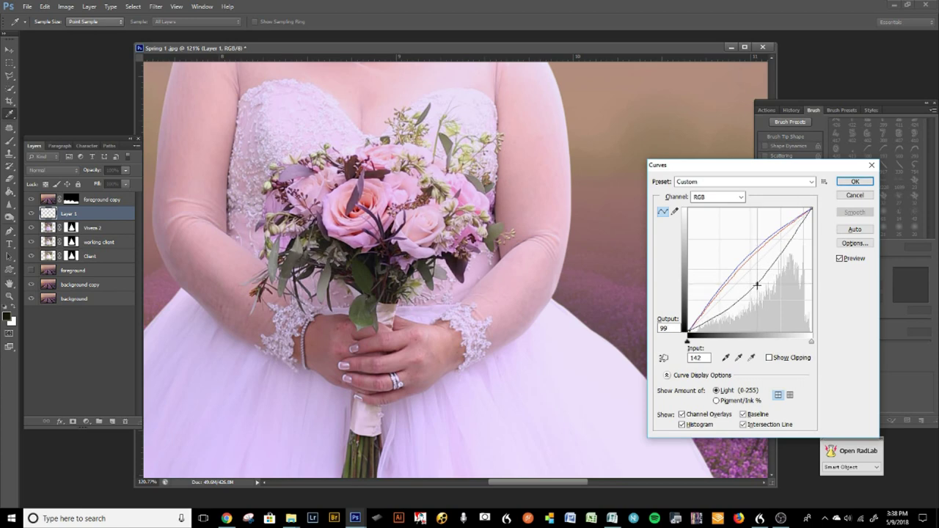
{"action": "left_click", "coordinate": [846, 183]}
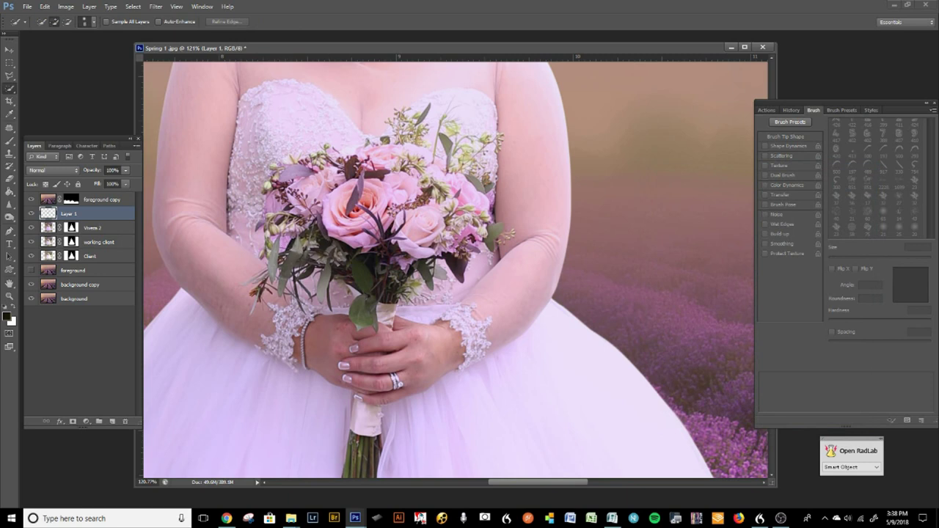
Step: Add a layer mask to the bouquet layer and set the Brush to black, 15 px and 100% opacity
{"action": "left_click", "coordinate": [73, 421]}
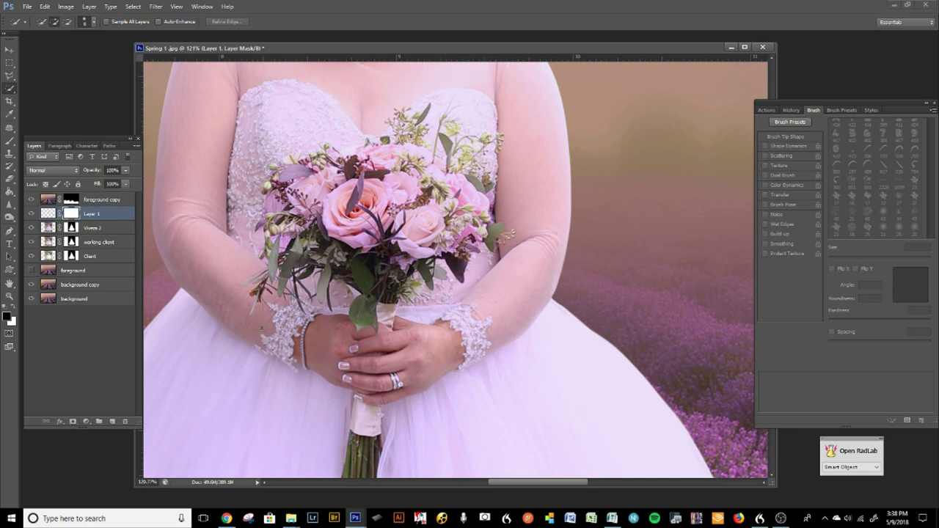
{"action": "key", "text": "x"}
{"action": "key", "text": "b"}
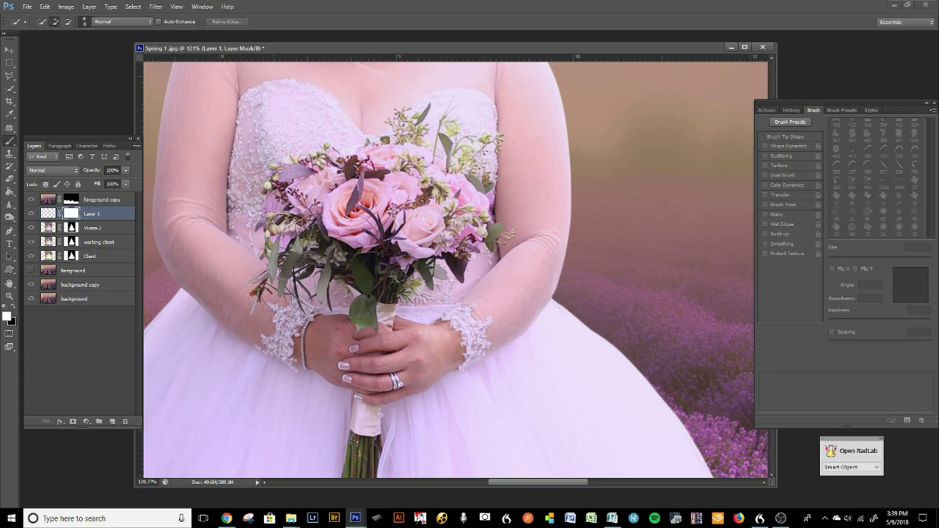
{"action": "key", "text": "bracketleft"}
{"action": "key", "text": "bracketleft"}
{"action": "key", "text": "bracketleft"}
{"action": "key", "text": "bracketleft"}
{"action": "key", "text": "bracketleft"}
{"action": "key", "text": "bracketleft"}
{"action": "key", "text": "bracketleft"}
{"action": "key", "text": "bracketleft"}
{"action": "key", "text": "bracketleft"}
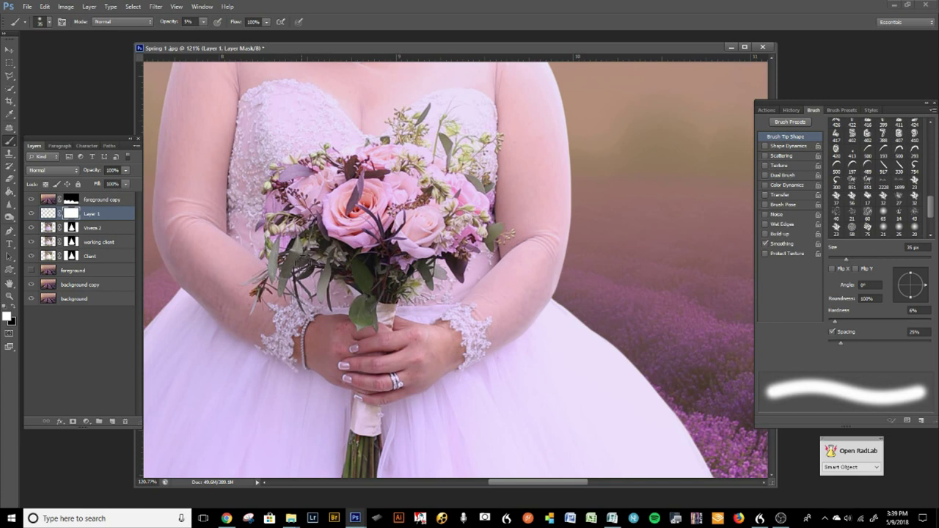
{"action": "key", "text": "x"}
{"action": "key", "text": "x"}
{"action": "key", "text": "x"}
{"action": "key", "text": "bracketleft"}
{"action": "key", "text": "bracketleft"}
{"action": "key", "text": "1"}
{"action": "key", "text": "0"}
{"action": "key", "text": "bracketleft"}
{"action": "key", "text": "bracketleft"}
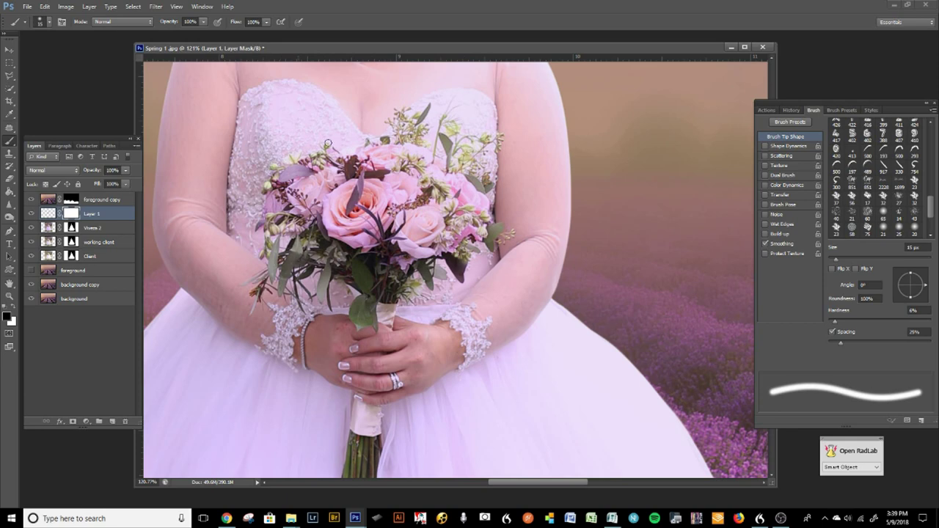
Step: Open the finished reference image wedding art work lavender oc.jpg and float it in its own window
{"action": "scroll", "coordinate": [455, 136], "scroll_direction": "down", "scroll_amount": 4}
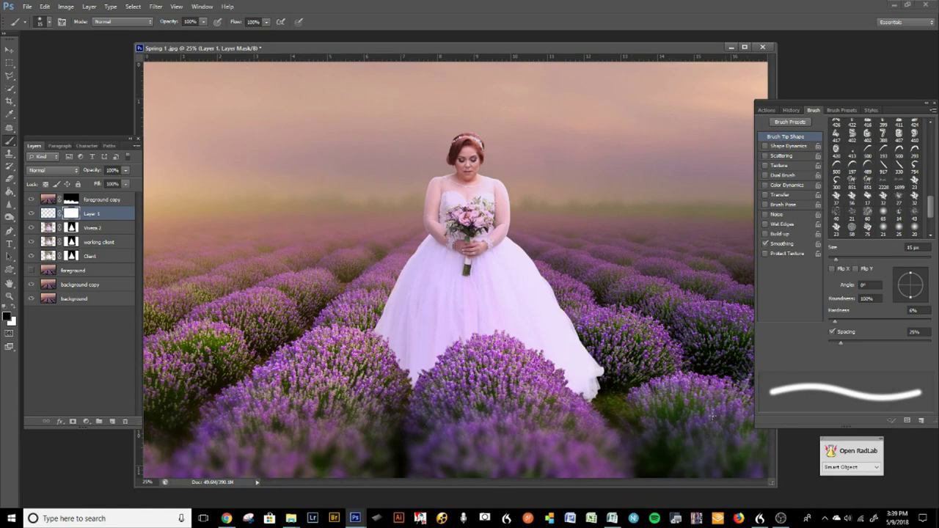
{"action": "left_click_drag", "start_coordinate": [837, 117], "coordinate": [89, 63]}
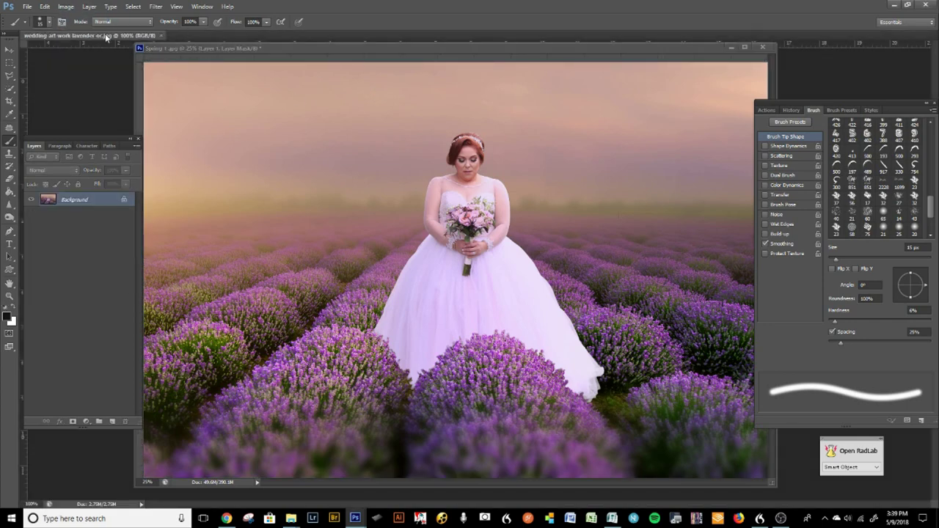
{"action": "left_click_drag", "start_coordinate": [103, 37], "coordinate": [95, 73]}
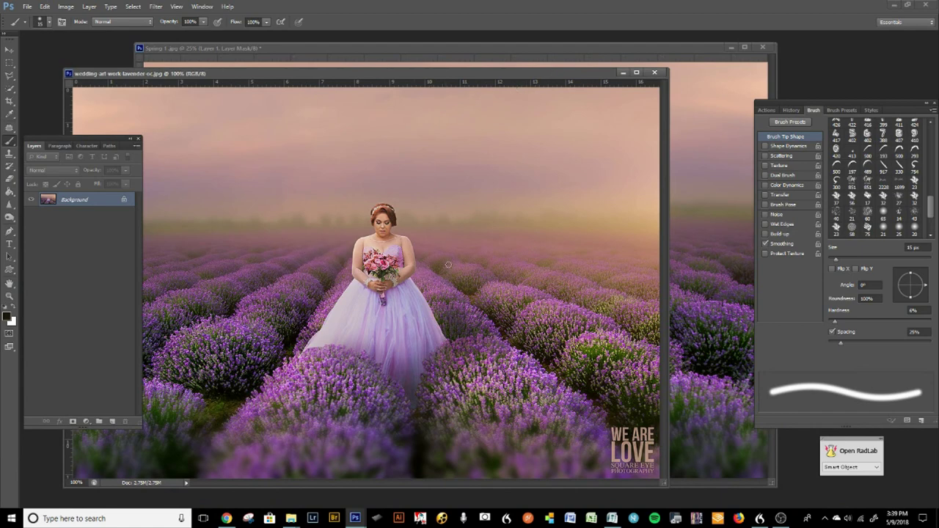
Step: Arrange the Spring 1 composite over the reference image and alternate between them to compare the bride's tones, dress and bouquet
{"action": "left_click", "coordinate": [522, 51]}
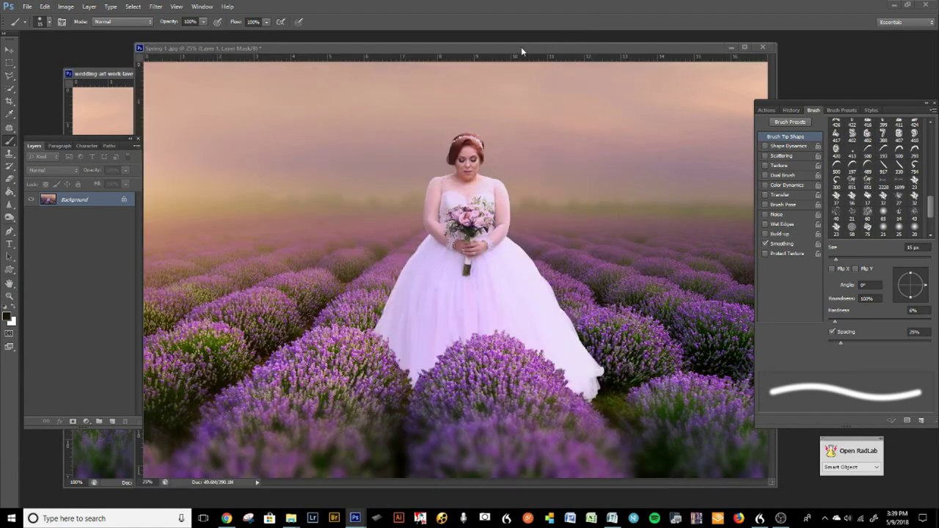
{"action": "left_click_drag", "start_coordinate": [507, 49], "coordinate": [518, 73]}
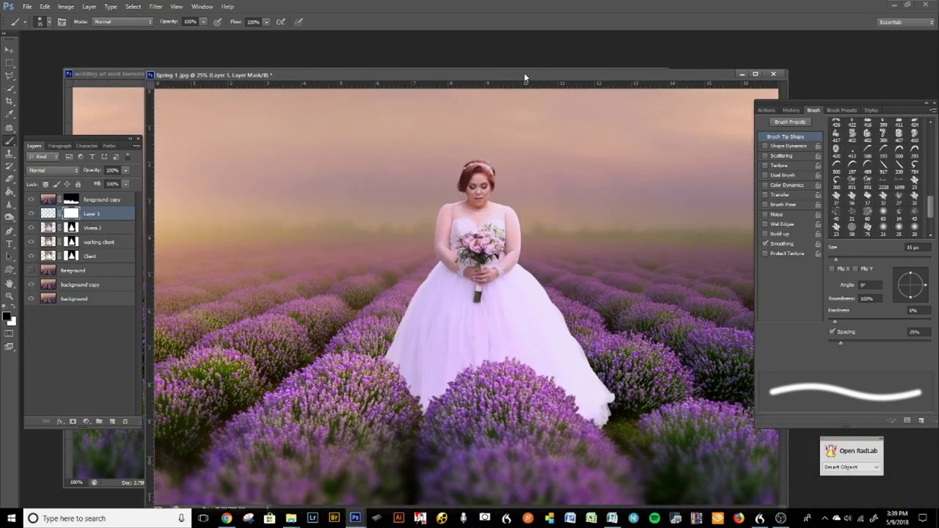
{"action": "key", "text": "ctrl+minus"}
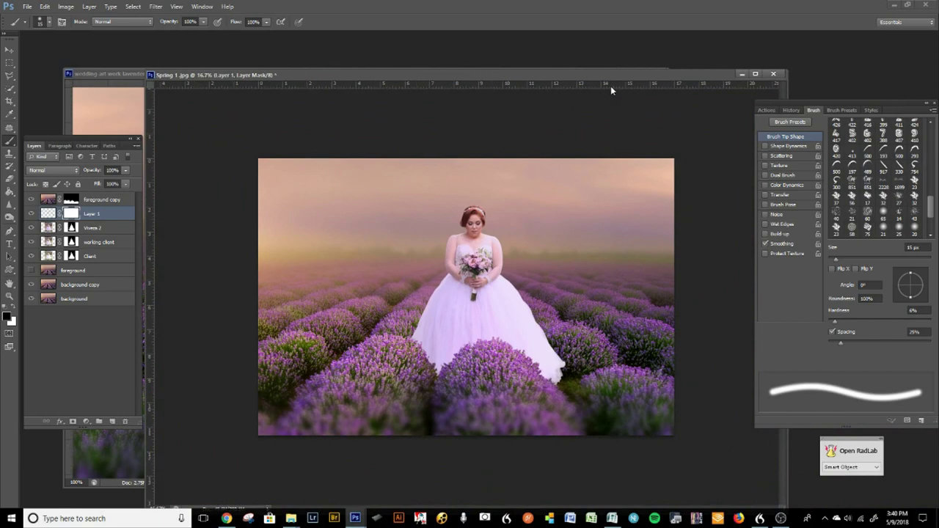
{"action": "left_click_drag", "start_coordinate": [380, 77], "coordinate": [478, 108]}
{"action": "left_click", "coordinate": [312, 74]}
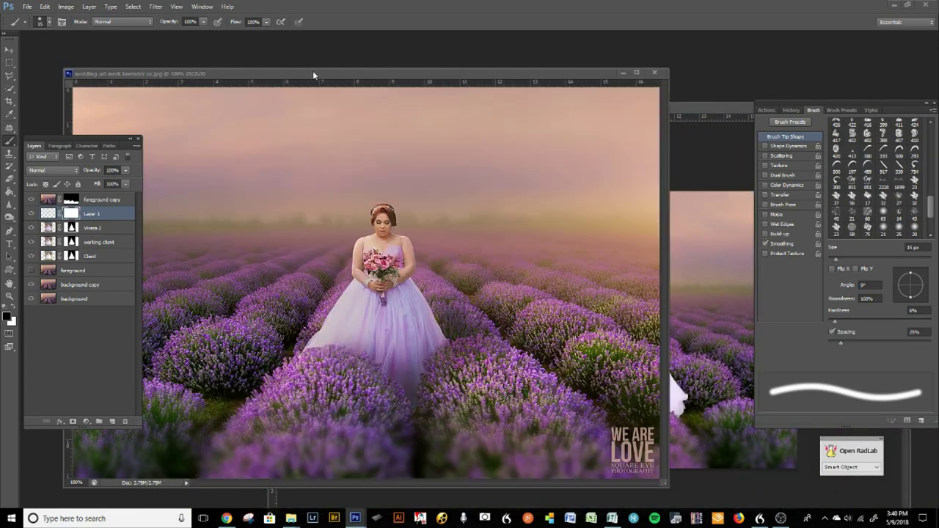
{"action": "left_click", "coordinate": [693, 108]}
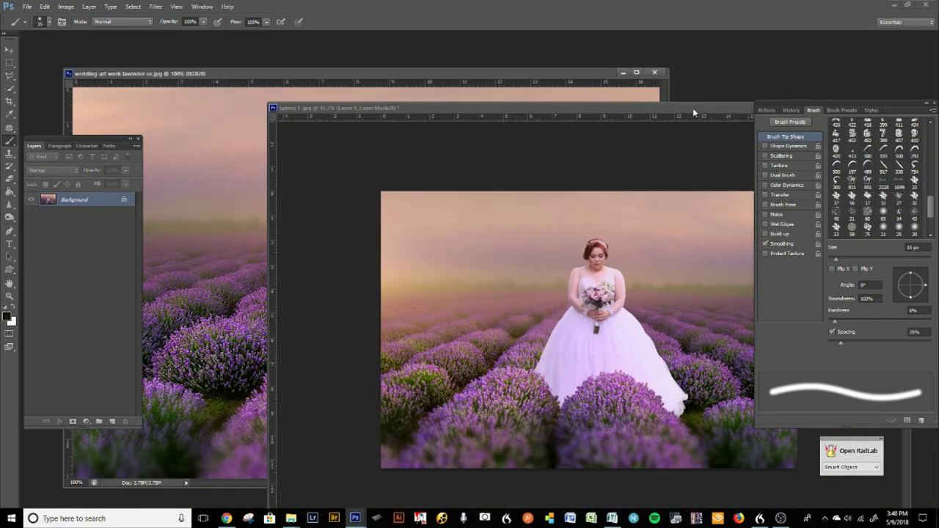
{"action": "left_click_drag", "start_coordinate": [527, 76], "coordinate": [541, 92]}
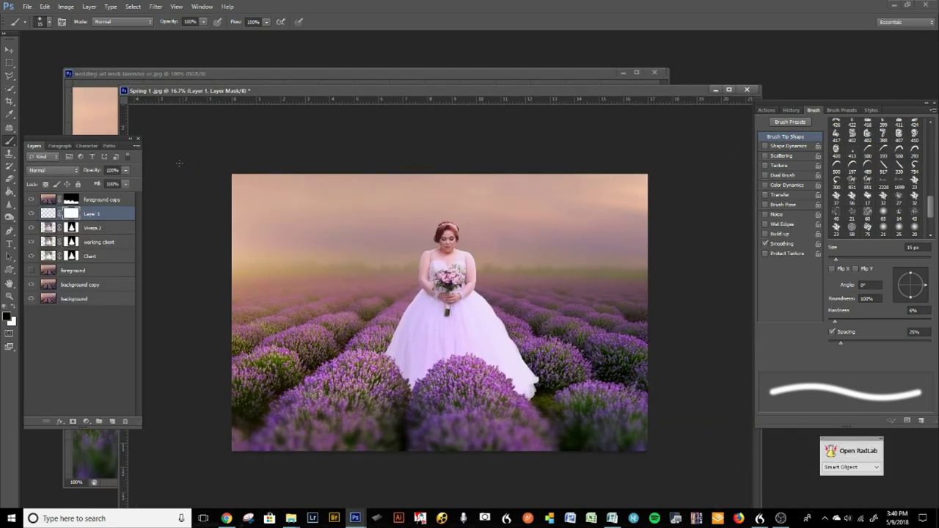
Step: Apply a slight Curves darkening to the Viveza 2 layer with the RGB point at input 129, output 127
{"action": "left_click", "coordinate": [47, 229]}
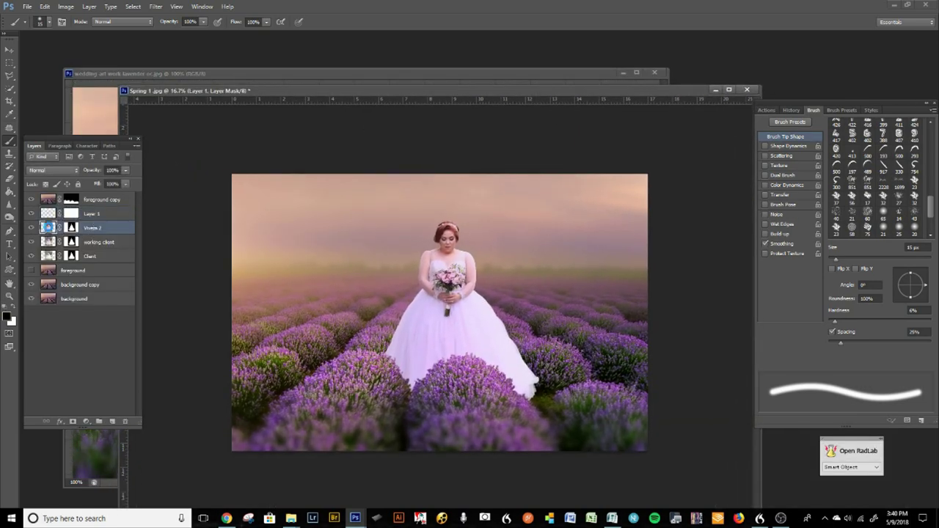
{"action": "key", "text": "ctrl+m"}
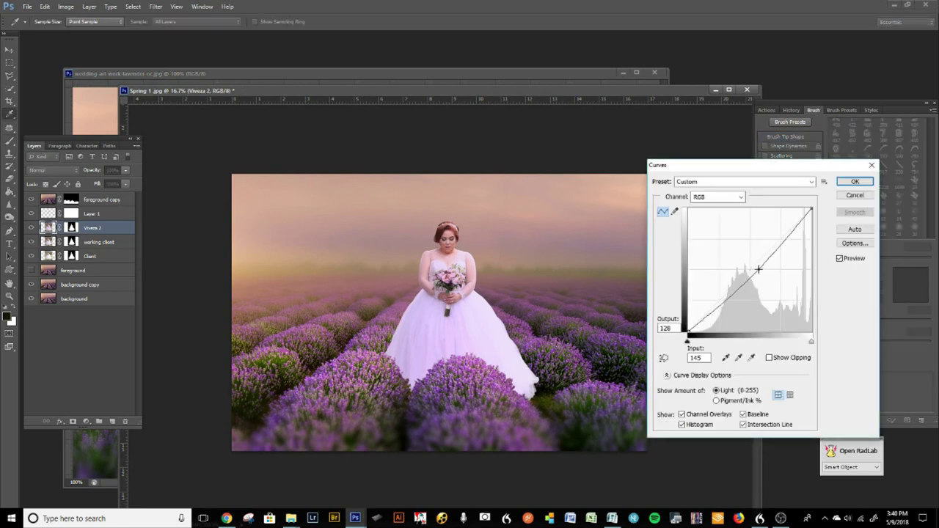
{"action": "left_click", "coordinate": [749, 270]}
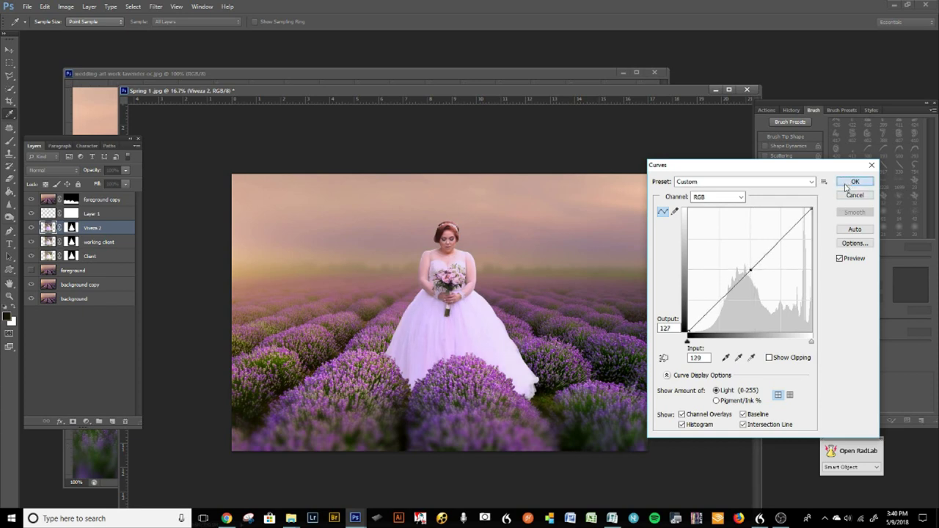
{"action": "key", "text": "Return"}
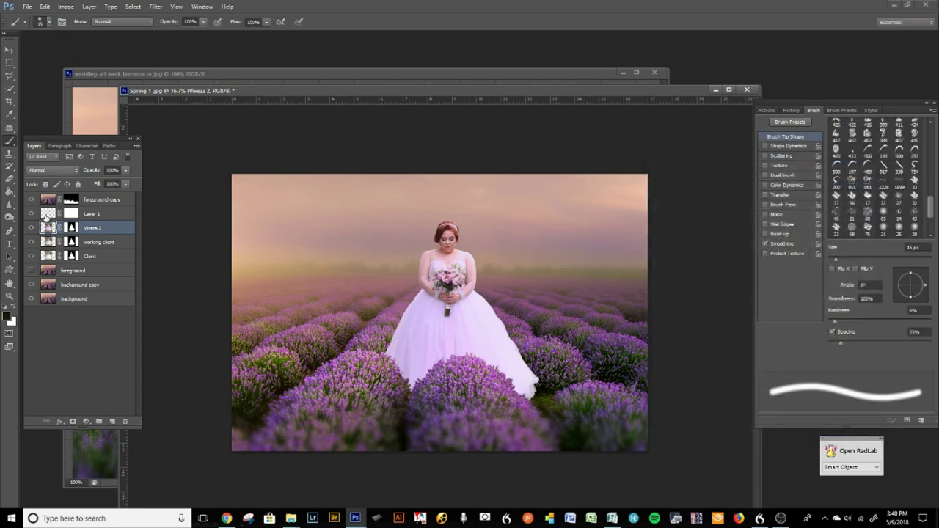
Step: Apply Curves to the bouquet on Layer 1, lowering the RGB curve at input 127 to output 119
{"action": "left_click", "coordinate": [49, 214]}
{"action": "key", "text": "ctrl+m"}
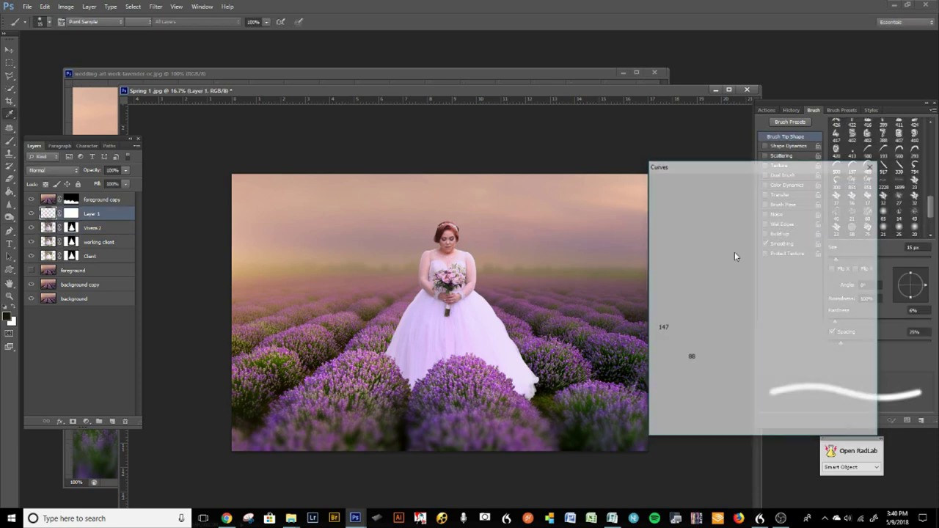
{"action": "left_click_drag", "start_coordinate": [753, 276], "coordinate": [749, 273]}
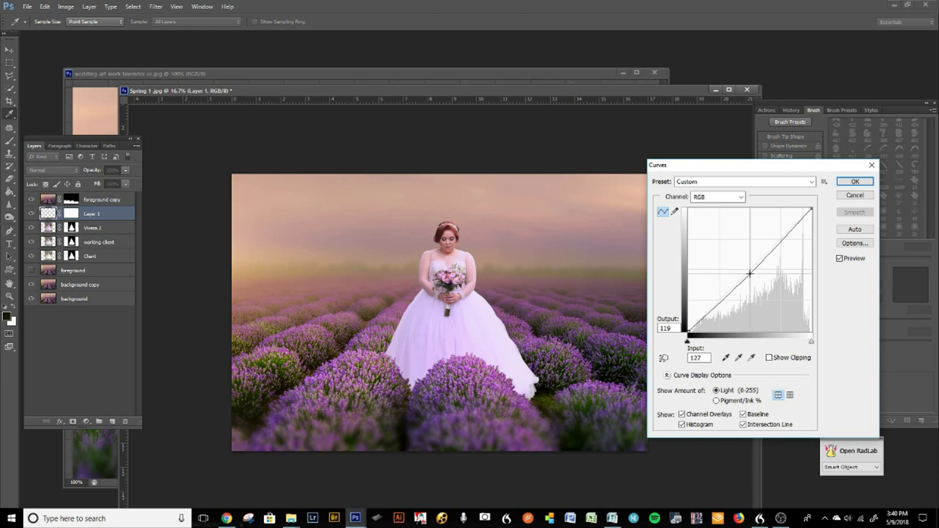
{"action": "key", "text": "Return"}
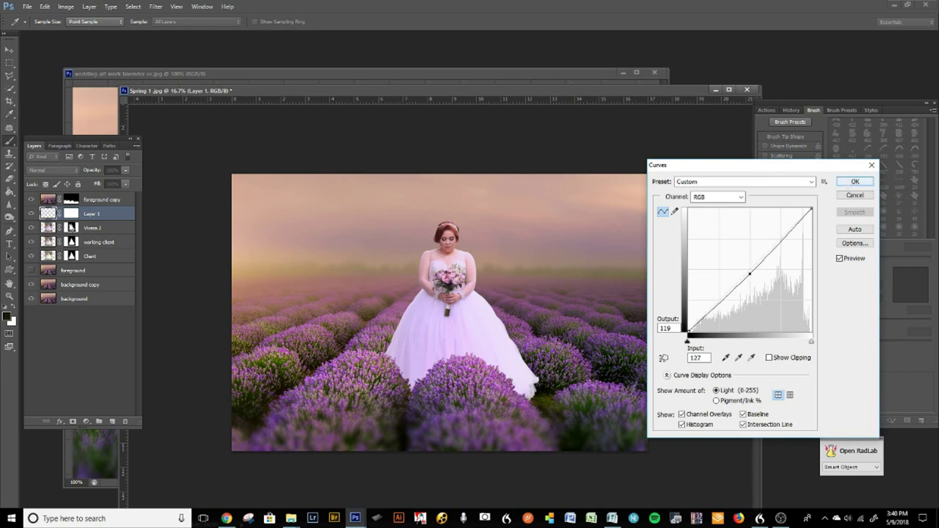
Step: Target the Viveza 2 layer at the bride's face and set the Clone Stamp to a 35 px brush
{"action": "left_click", "coordinate": [49, 229]}
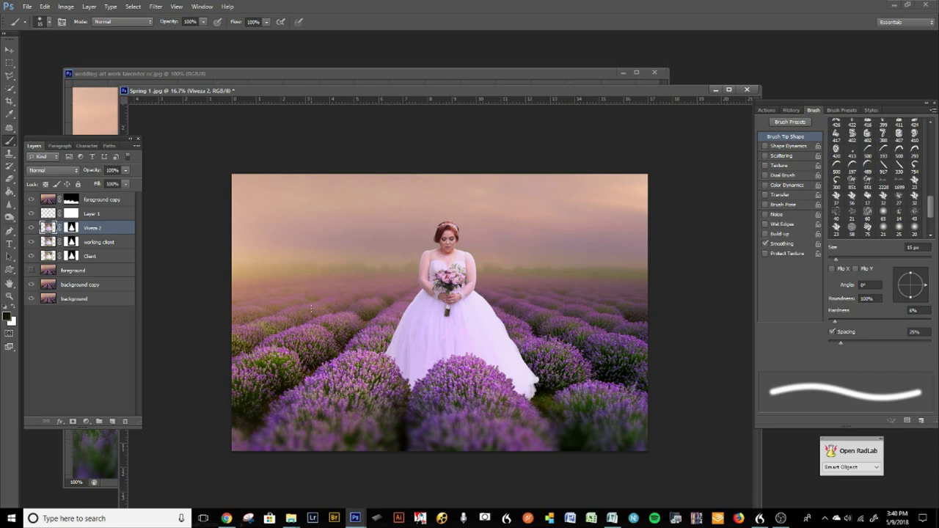
{"action": "scroll", "coordinate": [372, 170], "scroll_direction": "up", "scroll_amount": 10}
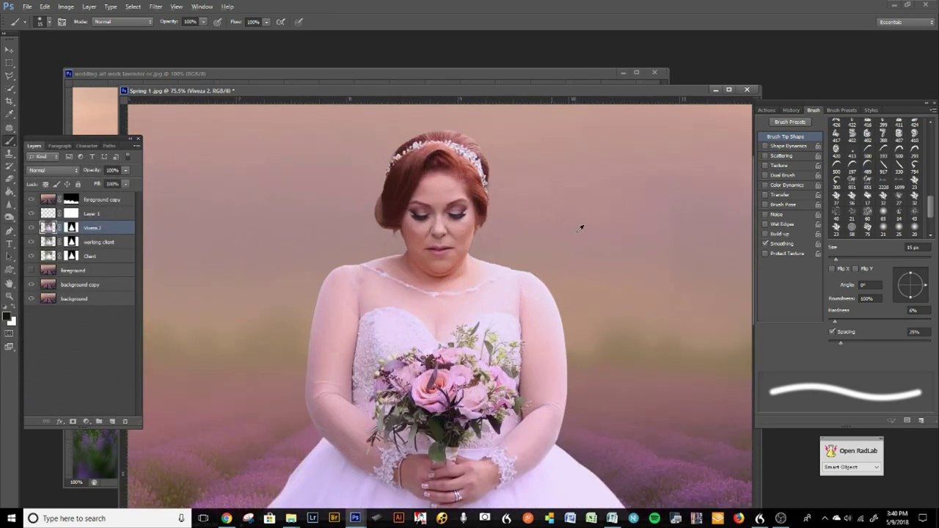
{"action": "key", "text": "ctrl+plus"}
{"action": "left_click", "coordinate": [9, 153]}
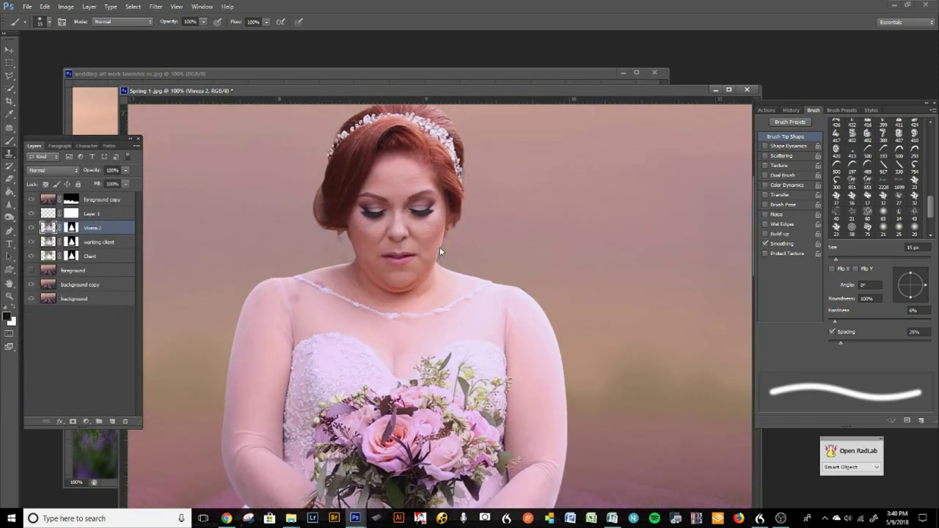
{"action": "scroll", "coordinate": [422, 234], "scroll_direction": "up", "scroll_amount": 6}
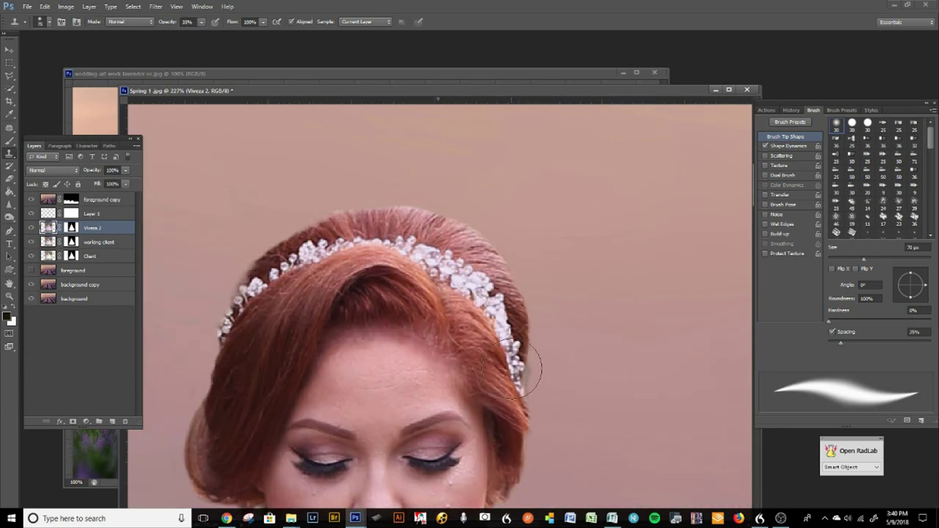
{"action": "key", "text": "space"}
{"action": "left_click_drag", "start_coordinate": [436, 330], "coordinate": [486, 171]}
{"action": "key", "text": "bracketleft"}
{"action": "key", "text": "bracketleft"}
{"action": "key", "text": "bracketleft"}
{"action": "key", "text": "bracketleft"}
{"action": "key", "text": "bracketleft"}
{"action": "key", "text": "bracketright"}
Step: Clone nearby clean skin over the spots on the bride's forehead with the Clone Stamp at 35% opacity
{"action": "left_click", "coordinate": [432, 245], "text": "alt"}
{"action": "left_click_drag", "start_coordinate": [449, 228], "coordinate": [431, 221]}
{"action": "key", "text": "alt+bracketright"}
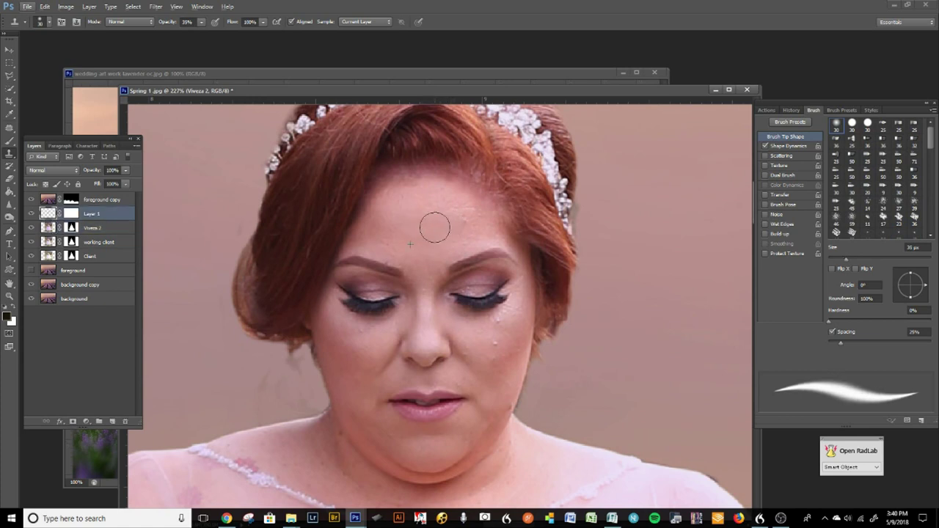
{"action": "left_click_drag", "start_coordinate": [433, 216], "coordinate": [432, 208]}
{"action": "left_click", "coordinate": [411, 212], "text": "alt"}
{"action": "left_click_drag", "start_coordinate": [401, 236], "coordinate": [436, 239]}
{"action": "left_click", "coordinate": [439, 221], "text": "alt"}
{"action": "mouse_move", "coordinate": [439, 206]}
{"action": "left_mouse_down"}
{"action": "mouse_move", "coordinate": [477, 226]}
{"action": "mouse_move", "coordinate": [450, 218]}
{"action": "mouse_move", "coordinate": [445, 246]}
{"action": "left_mouse_up"}
{"action": "left_click", "coordinate": [436, 207], "text": "alt"}
{"action": "left_click", "coordinate": [451, 218], "text": "alt"}
{"action": "left_click", "coordinate": [429, 216], "text": "alt"}
{"action": "left_click", "coordinate": [458, 219], "text": "alt"}
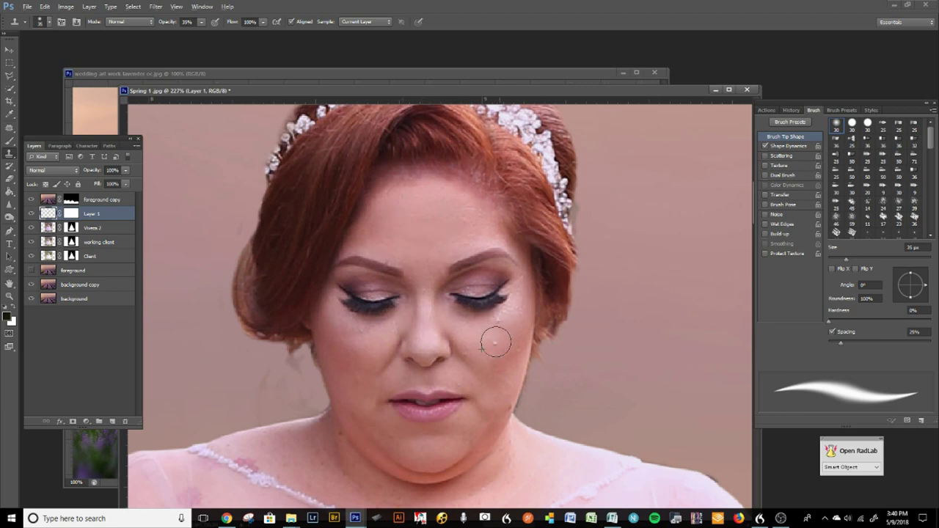
Step: Compare the composite with the reference image and, in Curves on the Viveza 2 layer, lower Blue at input 137 to output 108
{"action": "scroll", "coordinate": [586, 263], "scroll_direction": "down", "scroll_amount": 10}
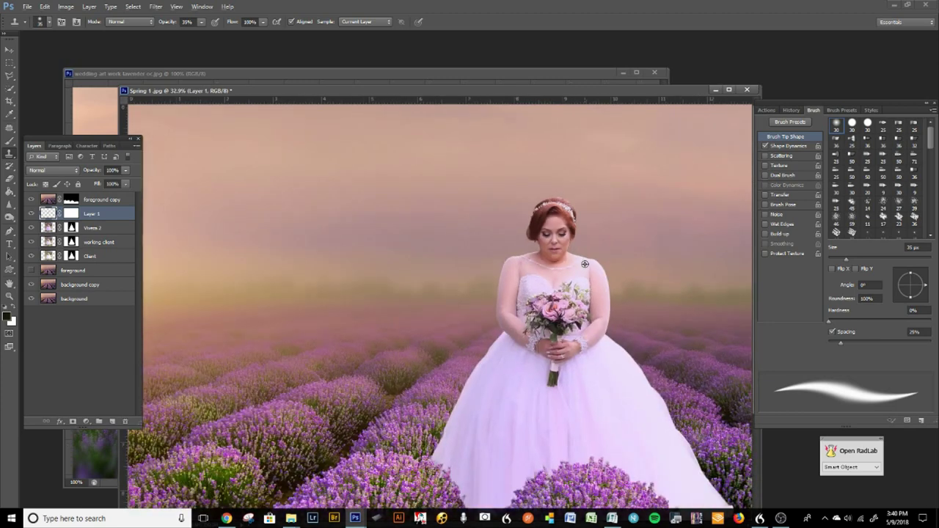
{"action": "scroll", "coordinate": [585, 264], "scroll_direction": "up", "scroll_amount": 1}
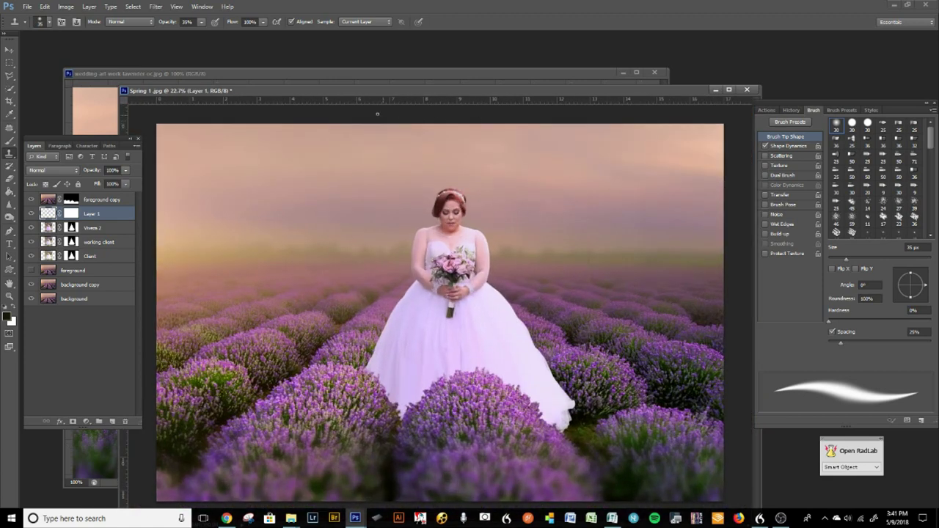
{"action": "left_click", "coordinate": [175, 72]}
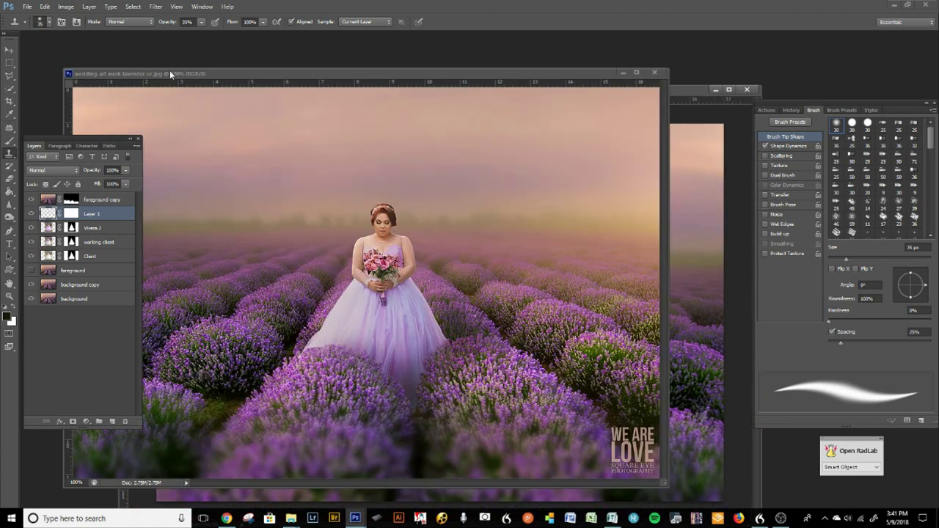
{"action": "left_click", "coordinate": [683, 89]}
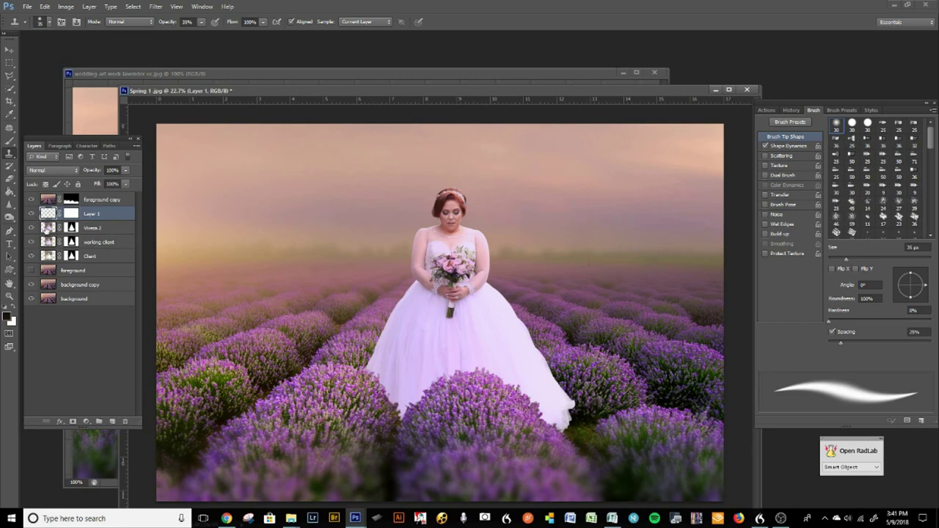
{"action": "left_click", "coordinate": [47, 228]}
{"action": "key", "text": "ctrl+m"}
{"action": "left_click", "coordinate": [717, 199]}
{"action": "left_click", "coordinate": [715, 232]}
{"action": "left_click_drag", "start_coordinate": [752, 270], "coordinate": [753, 276]}
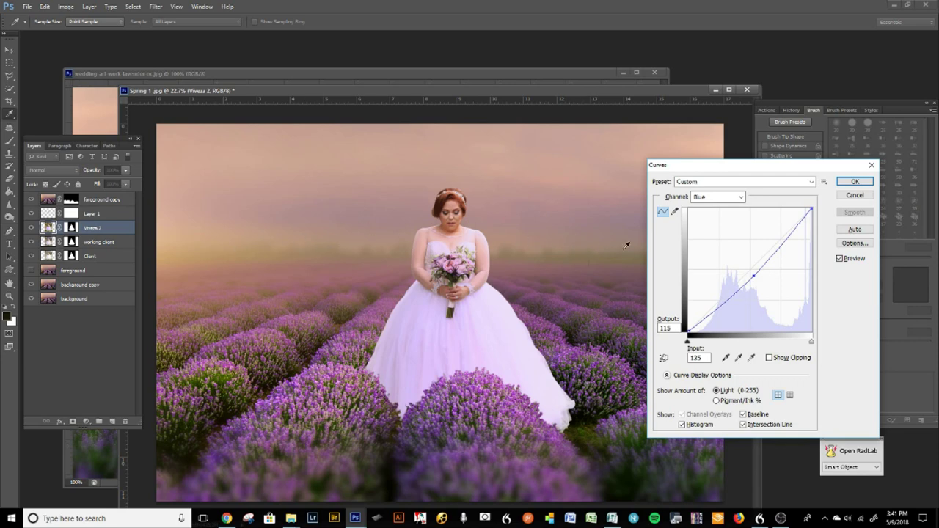
{"action": "left_click_drag", "start_coordinate": [756, 276], "coordinate": [756, 279]}
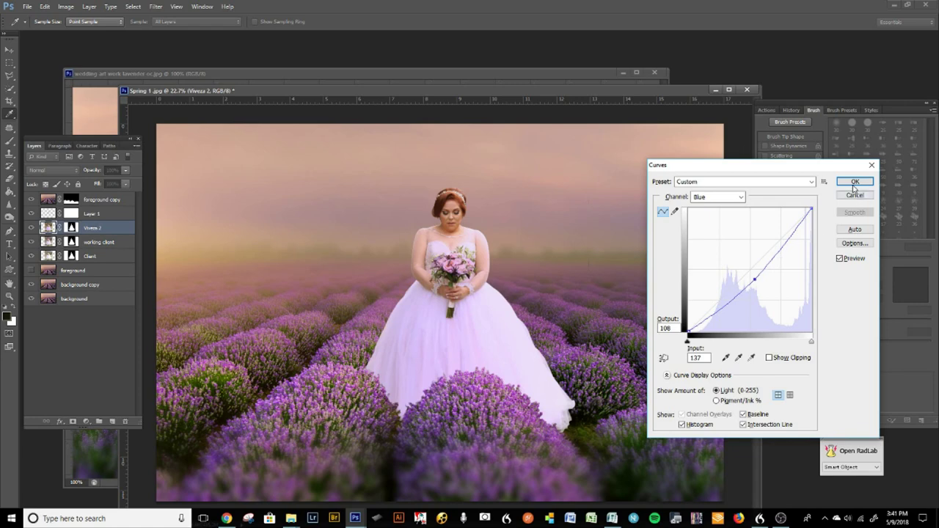
Step: Return Curves to the RGB channel, nudge the highlight end point slightly, and apply the adjustment to the Viveza 2 layer
{"action": "left_click", "coordinate": [734, 197]}
{"action": "left_click", "coordinate": [730, 211]}
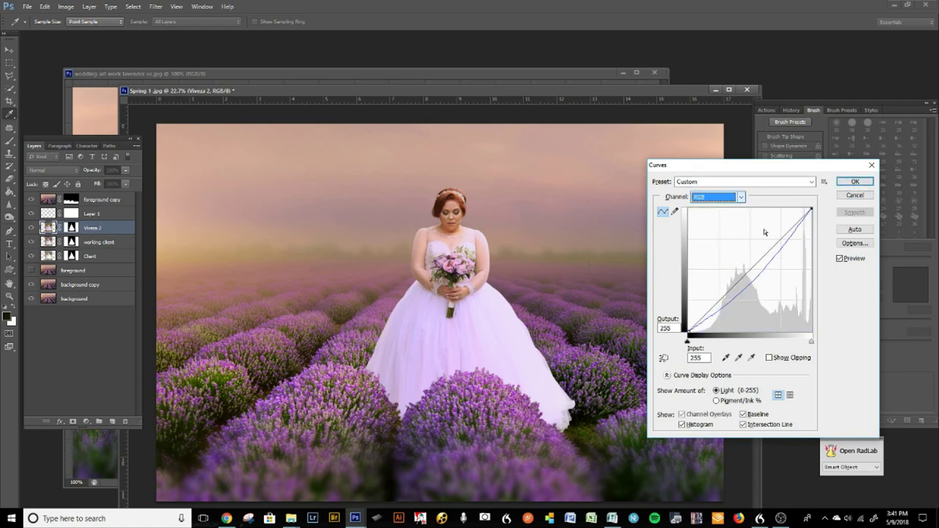
{"action": "left_click", "coordinate": [716, 197]}
{"action": "left_click", "coordinate": [705, 208]}
{"action": "left_click_drag", "start_coordinate": [812, 211], "coordinate": [811, 210]}
{"action": "left_click", "coordinate": [844, 183]}
{"action": "key", "text": "s"}
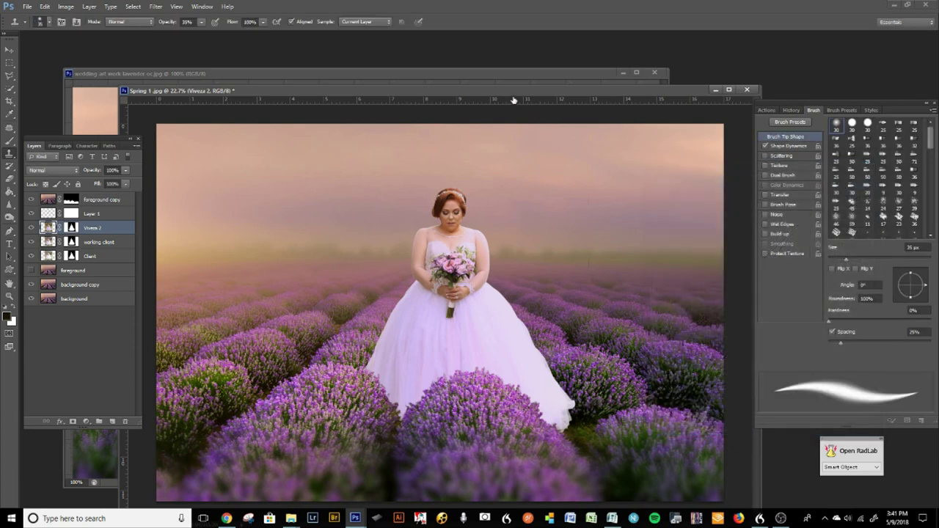
{"action": "key", "text": "period"}
{"action": "left_click_drag", "start_coordinate": [474, 91], "coordinate": [492, 69]}
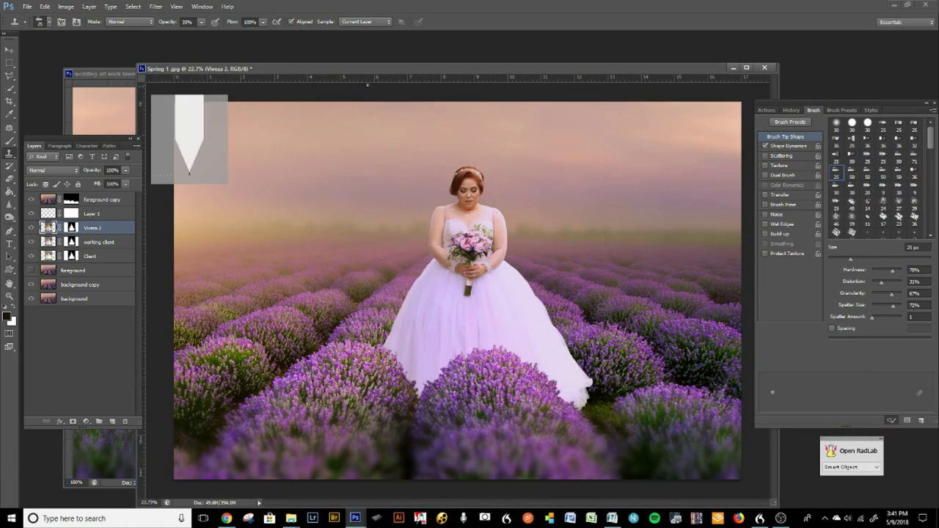
Step: Save the composite as a layered Photoshop file named tutorial in the Pictures library, with Maximize Compatibility on
{"action": "left_click", "coordinate": [27, 6]}
{"action": "left_click", "coordinate": [41, 124]}
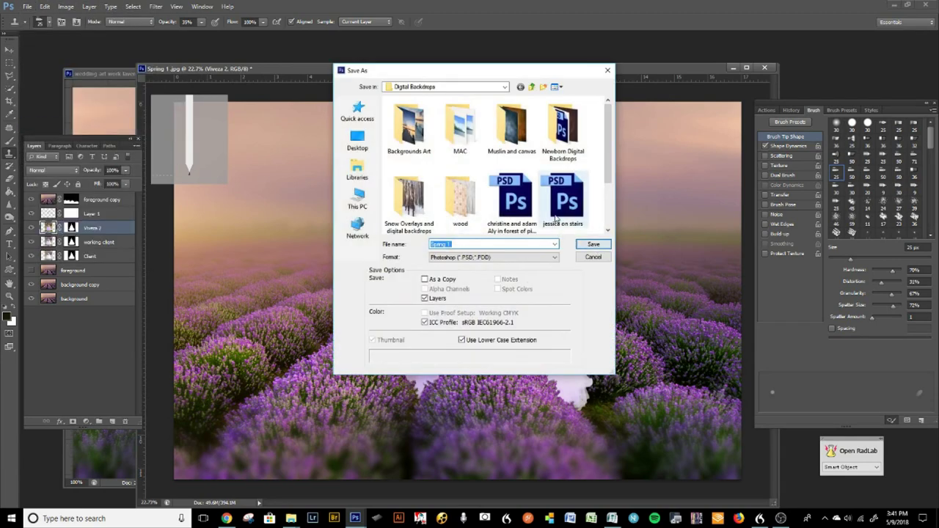
{"action": "mouse_move", "coordinate": [610, 132]}
{"action": "left_mouse_down"}
{"action": "mouse_move", "coordinate": [609, 181]}
{"action": "mouse_move", "coordinate": [611, 125]}
{"action": "mouse_move", "coordinate": [605, 142]}
{"action": "mouse_move", "coordinate": [607, 133]}
{"action": "left_mouse_up"}
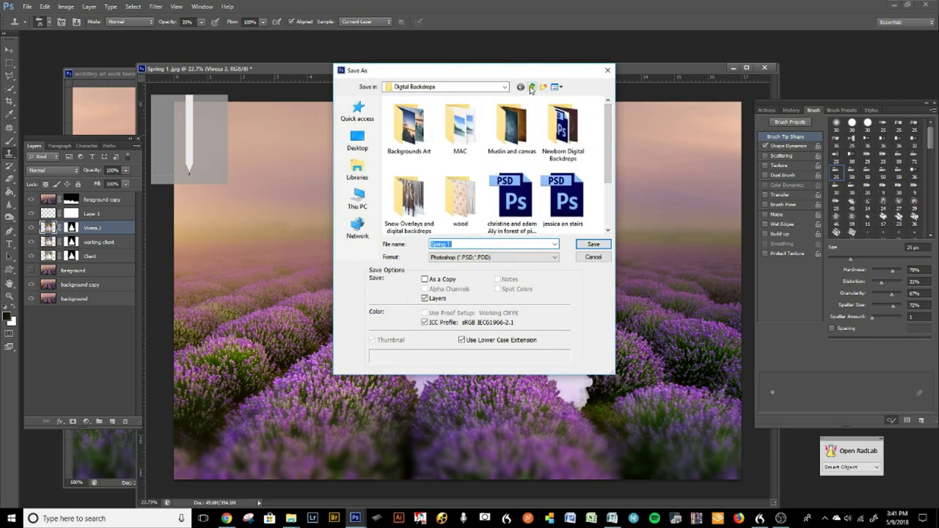
{"action": "left_click", "coordinate": [531, 87]}
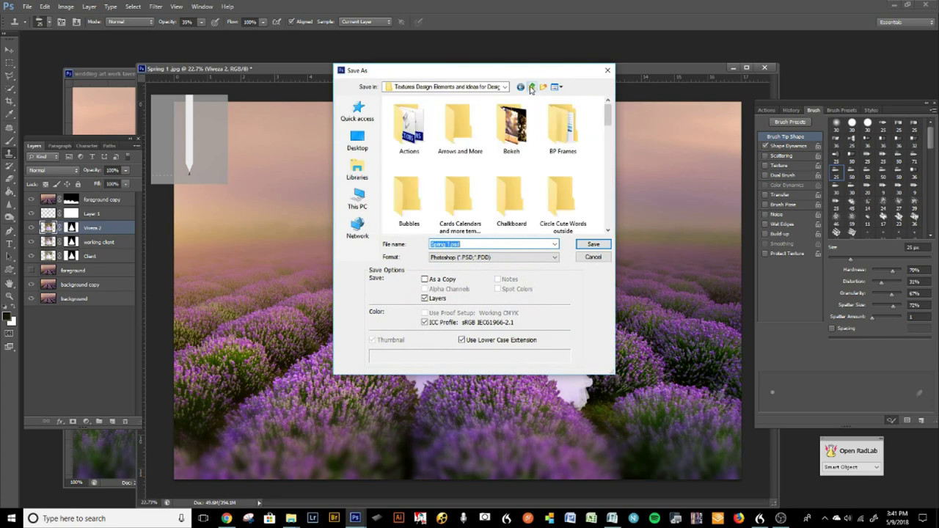
{"action": "left_click", "coordinate": [357, 170]}
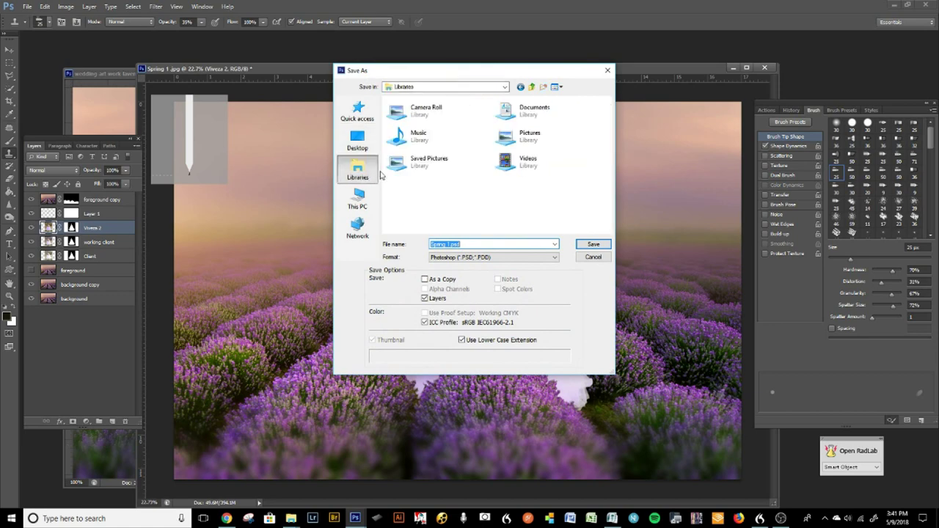
{"action": "double_click", "coordinate": [519, 143]}
{"action": "left_click", "coordinate": [467, 244]}
{"action": "type", "text": "tutorial"}
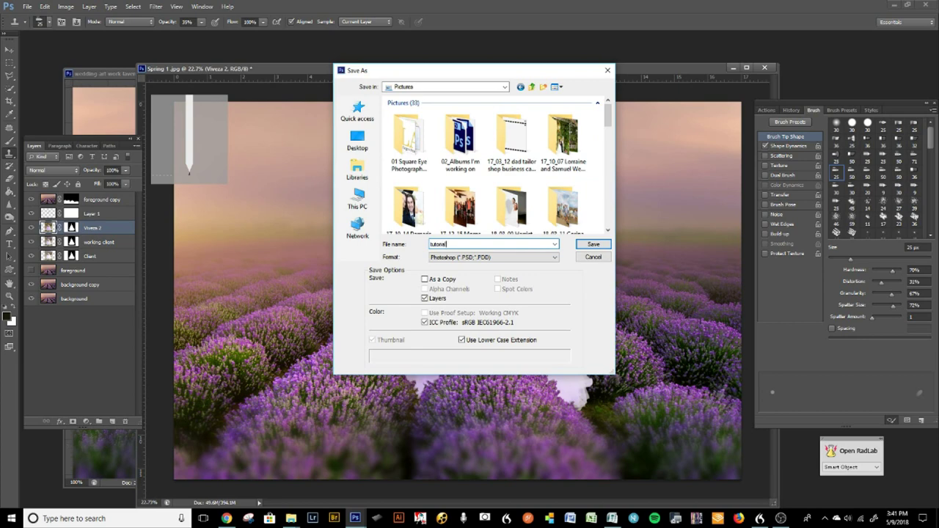
{"action": "key", "text": "Return"}
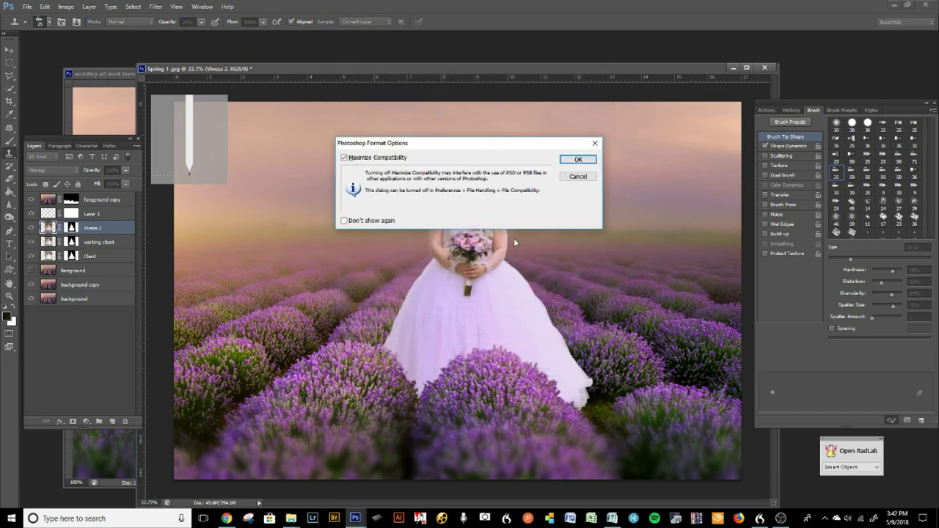
{"action": "key", "text": "Return"}
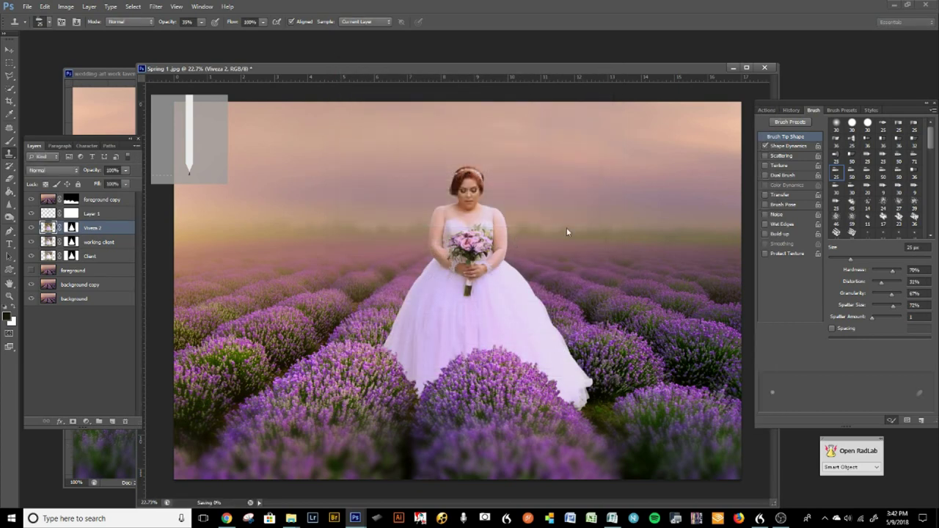
{"action": "mouse_move", "coordinate": [252, 70]}
{"action": "left_mouse_down"}
{"action": "mouse_move", "coordinate": [319, 76]}
{"action": "mouse_move", "coordinate": [241, 69]}
{"action": "left_mouse_up"}
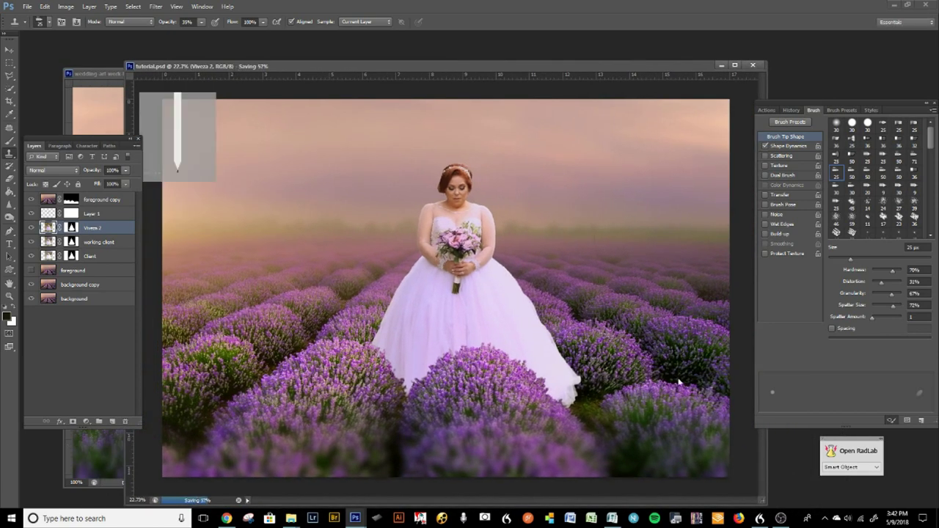
Step: Open the composite in RadLab and browse its styles, previewing the Get Faded and Lux looks on the image
{"action": "left_click", "coordinate": [851, 454]}
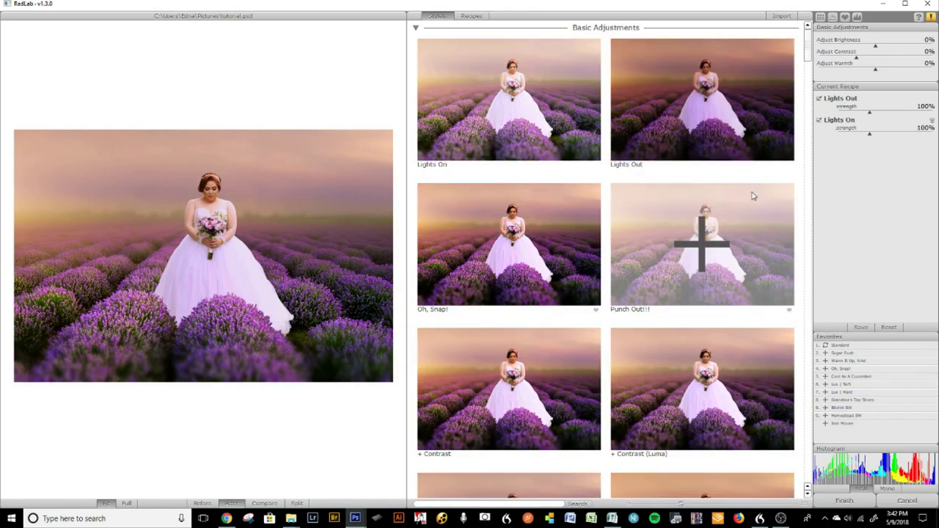
{"action": "scroll", "coordinate": [795, 198], "scroll_direction": "down", "scroll_amount": 10}
{"action": "scroll", "coordinate": [795, 198], "scroll_direction": "down", "scroll_amount": 10}
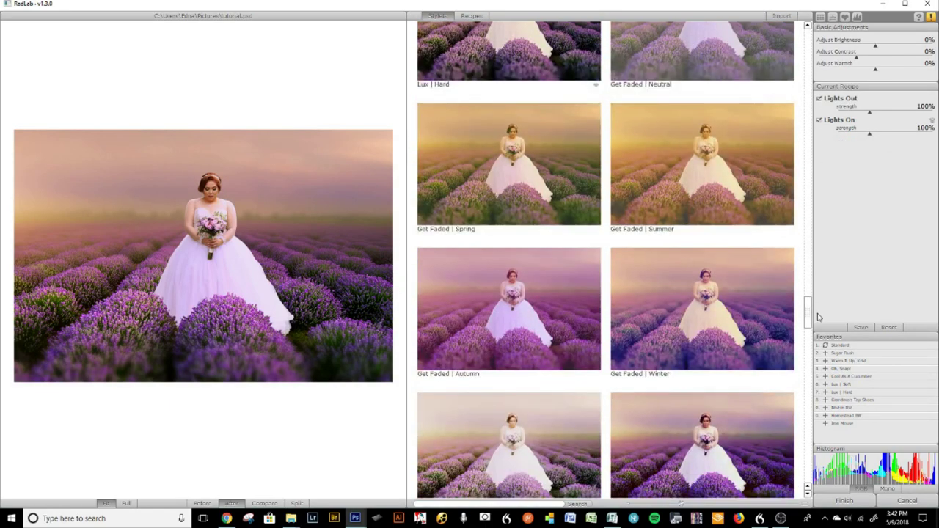
{"action": "left_click_drag", "start_coordinate": [808, 315], "coordinate": [809, 405]}
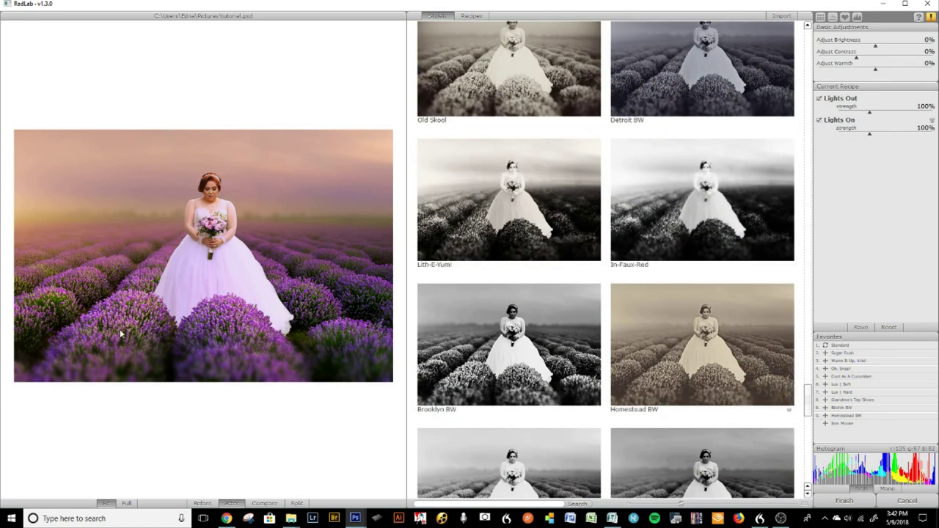
{"action": "left_click_drag", "start_coordinate": [809, 405], "coordinate": [799, 361]}
{"action": "scroll", "coordinate": [774, 358], "scroll_direction": "up", "scroll_amount": 4}
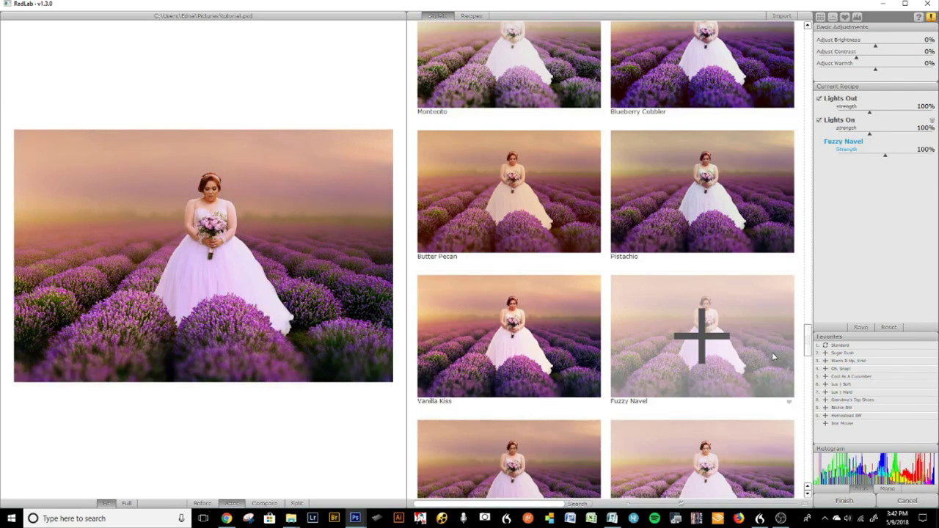
{"action": "scroll", "coordinate": [774, 357], "scroll_direction": "up", "scroll_amount": 2}
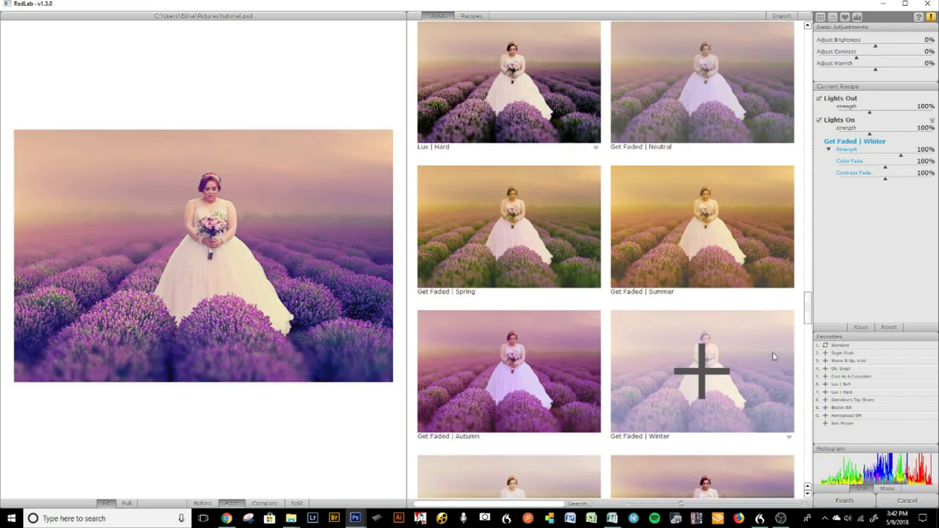
{"action": "scroll", "coordinate": [774, 357], "scroll_direction": "up", "scroll_amount": 1}
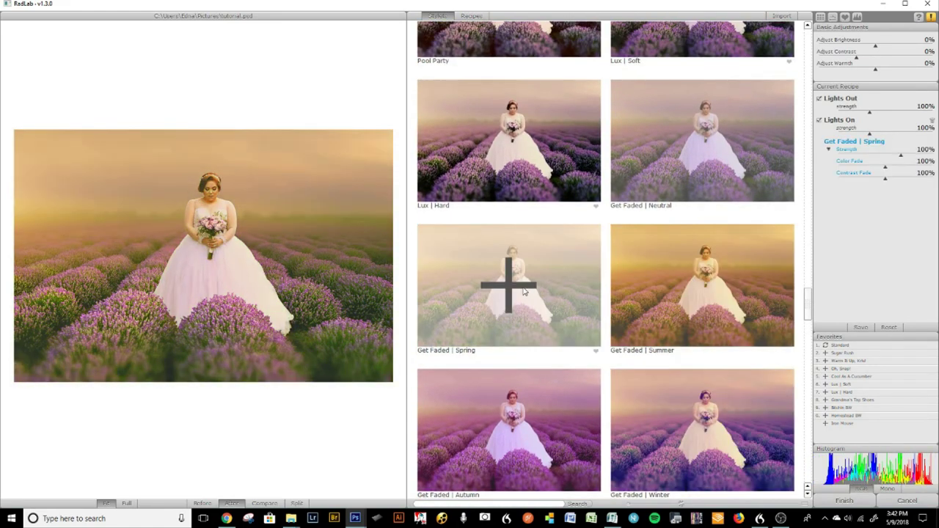
{"action": "scroll", "coordinate": [702, 360], "scroll_direction": "up", "scroll_amount": 1}
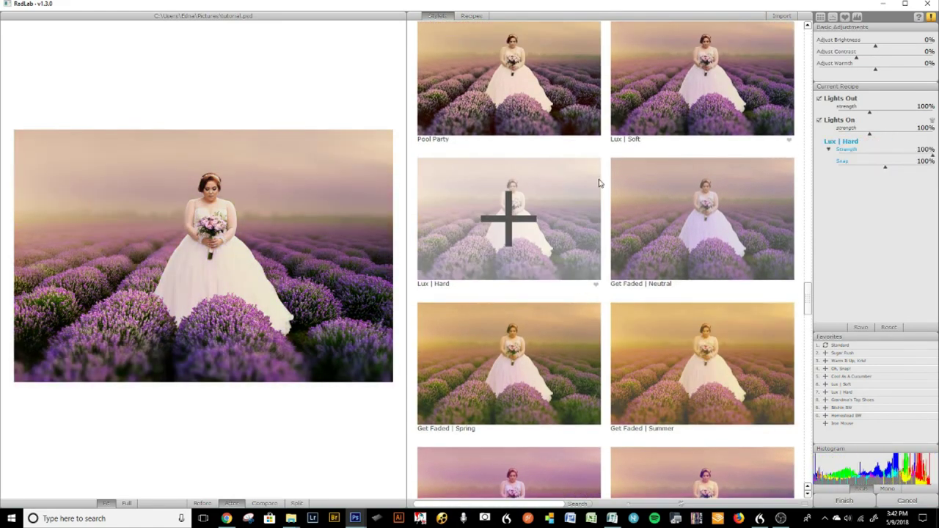
Step: Add the Lux | Soft style at 91% strength, apply the recipe, and return to the composite in Photoshop with its window maximized
{"action": "left_click", "coordinate": [706, 101]}
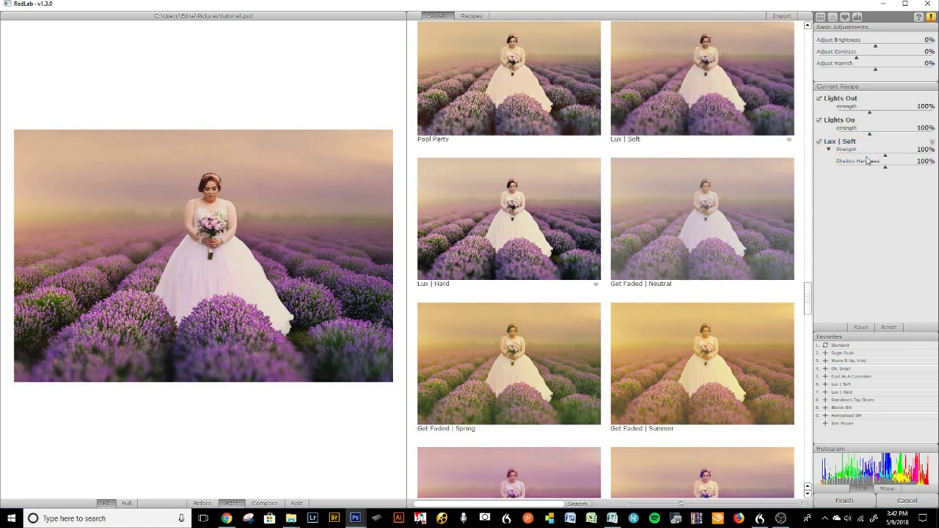
{"action": "left_click_drag", "start_coordinate": [872, 157], "coordinate": [882, 160]}
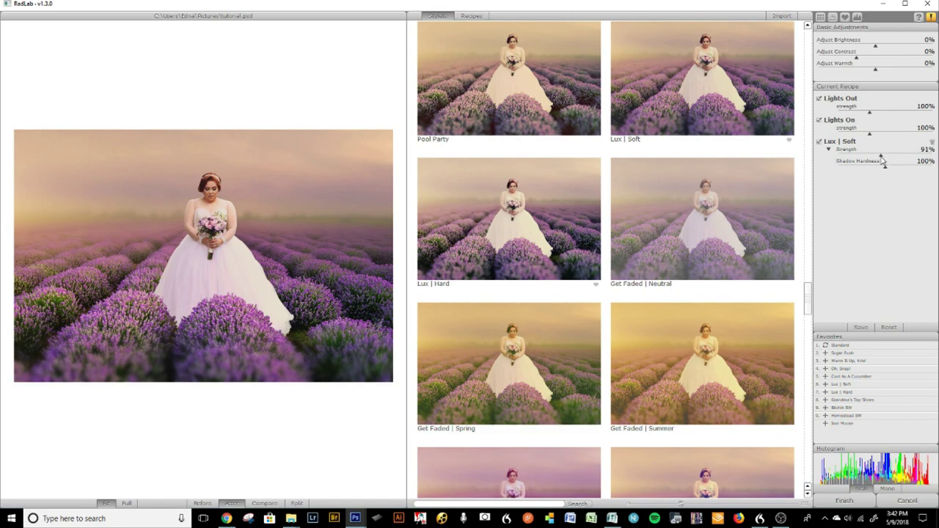
{"action": "left_click", "coordinate": [844, 501]}
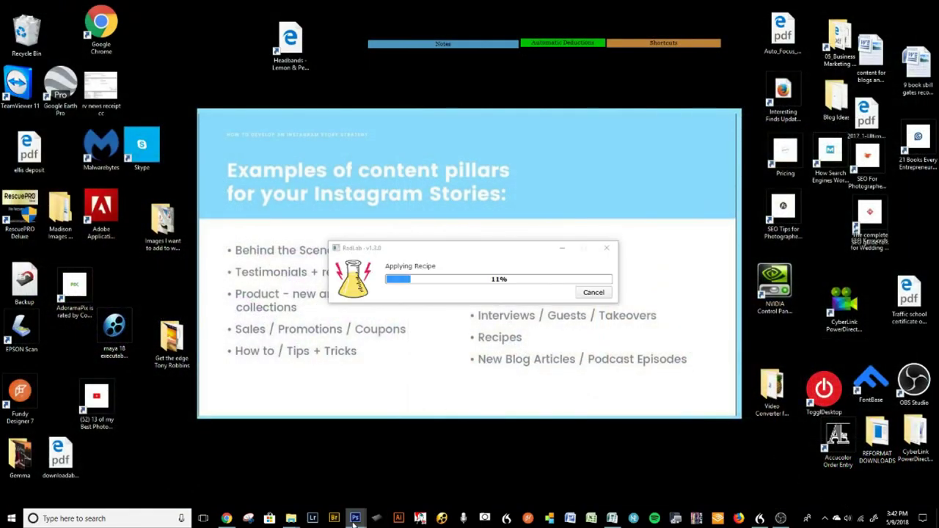
{"action": "mouse_move", "coordinate": [355, 518]}
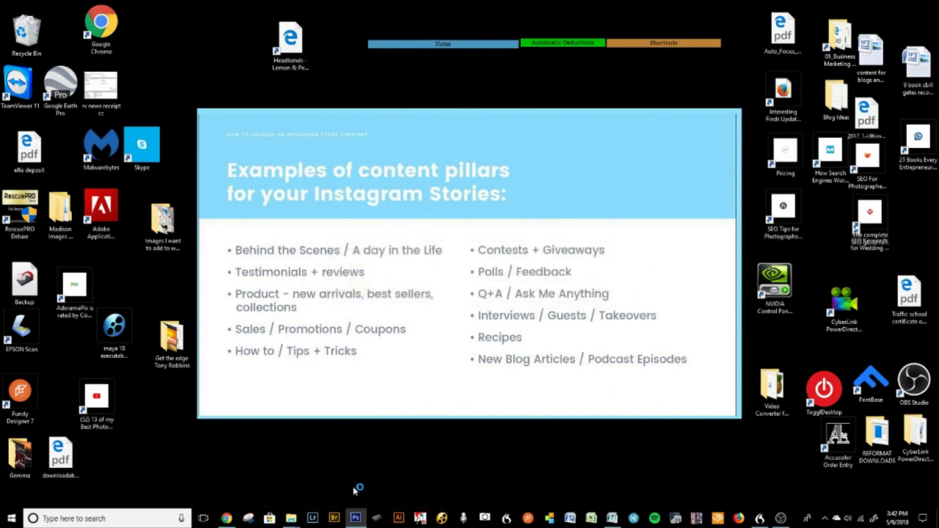
{"action": "left_click", "coordinate": [357, 519]}
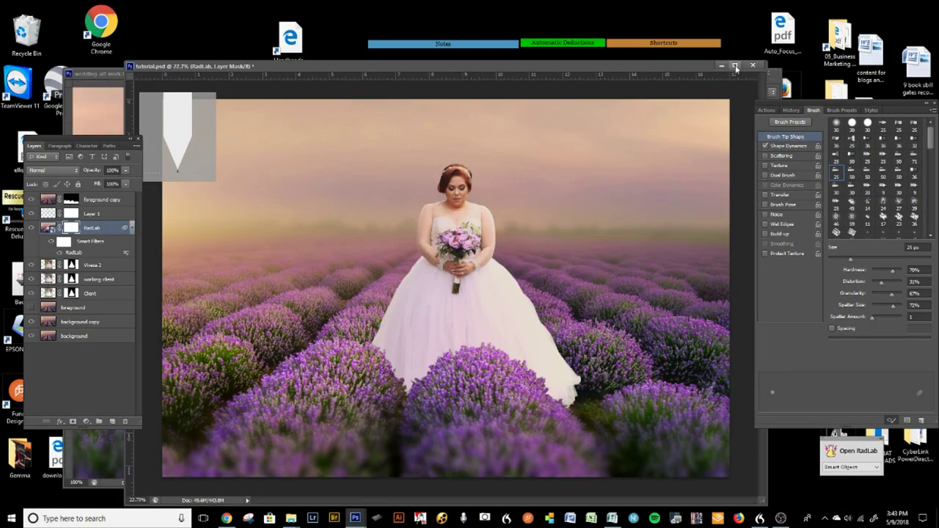
{"action": "left_click", "coordinate": [735, 65]}
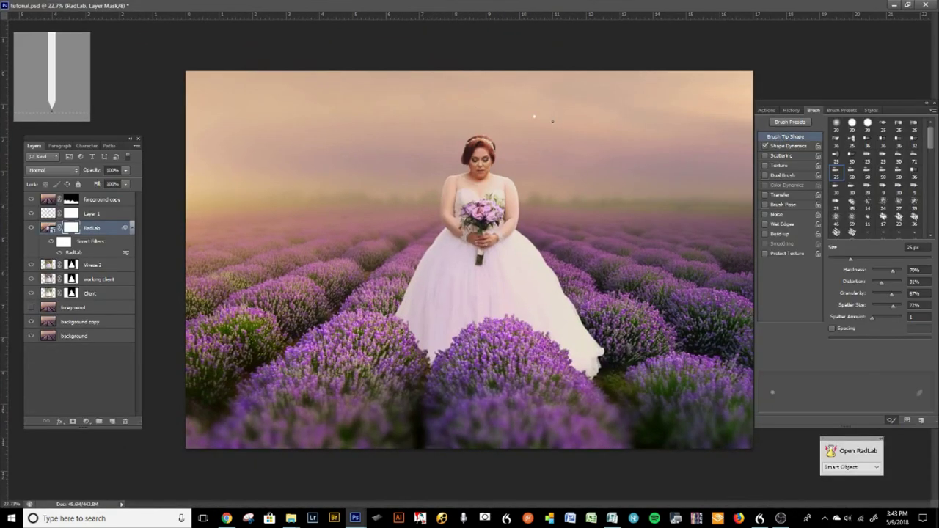
{"action": "left_click_drag", "start_coordinate": [788, 108], "coordinate": [798, 106]}
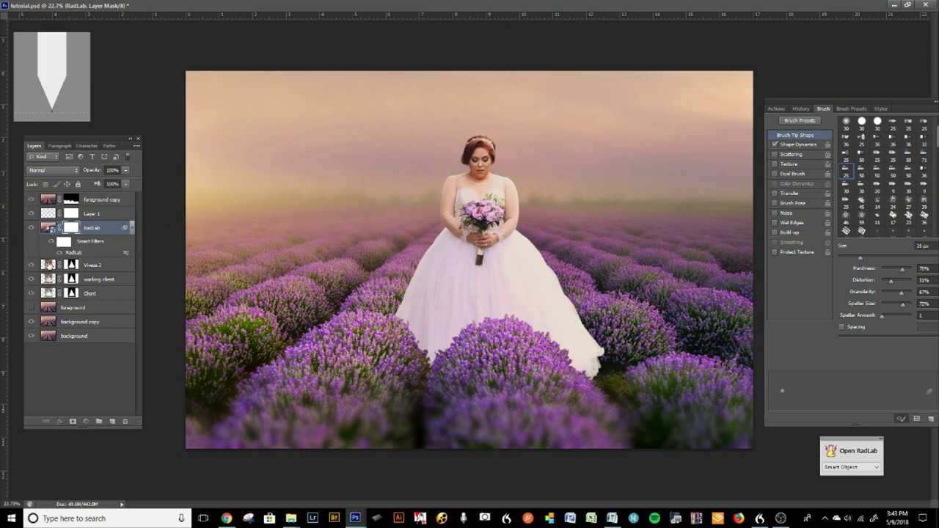
Step: Select the Viveza 2 layer and hide the Client and working client layers
{"action": "left_click", "coordinate": [57, 267]}
{"action": "left_click", "coordinate": [32, 293]}
{"action": "left_click", "coordinate": [31, 279]}
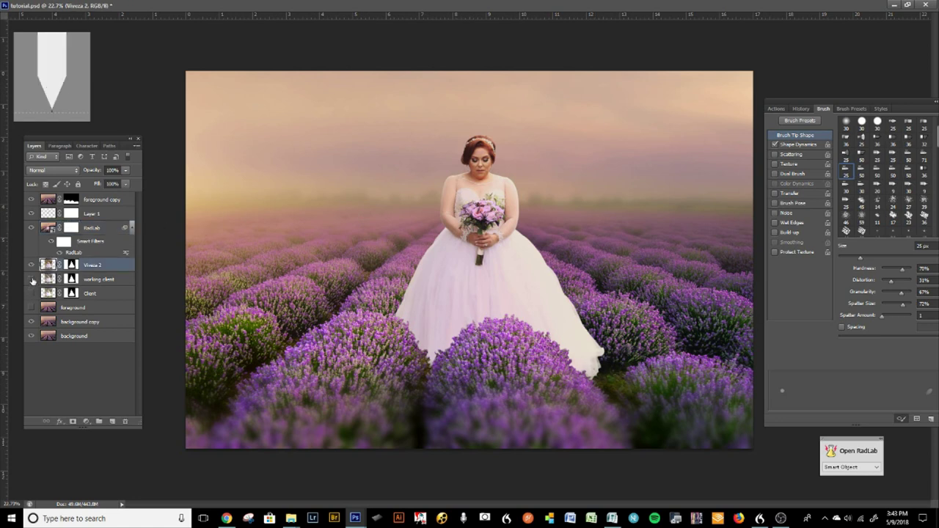
Step: Try scaling down and repositioning the bride on the Viveza 2 layer with Free Transform, comparing with the RadLab layer hidden and shown
{"action": "key", "text": "ctrl+t"}
{"action": "left_click_drag", "start_coordinate": [603, 52], "coordinate": [608, 100]}
{"action": "left_click_drag", "start_coordinate": [624, 53], "coordinate": [585, 111]}
{"action": "left_click_drag", "start_coordinate": [515, 200], "coordinate": [526, 164]}
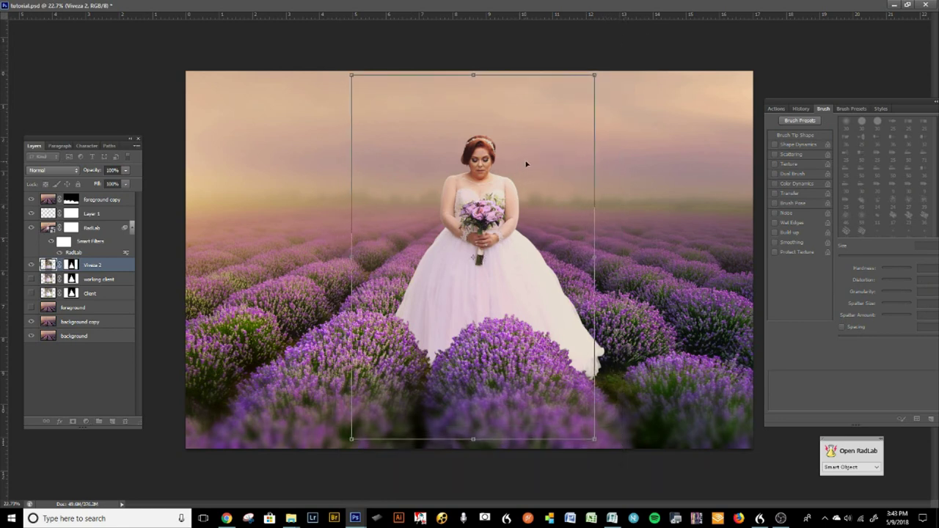
{"action": "key", "text": "Return"}
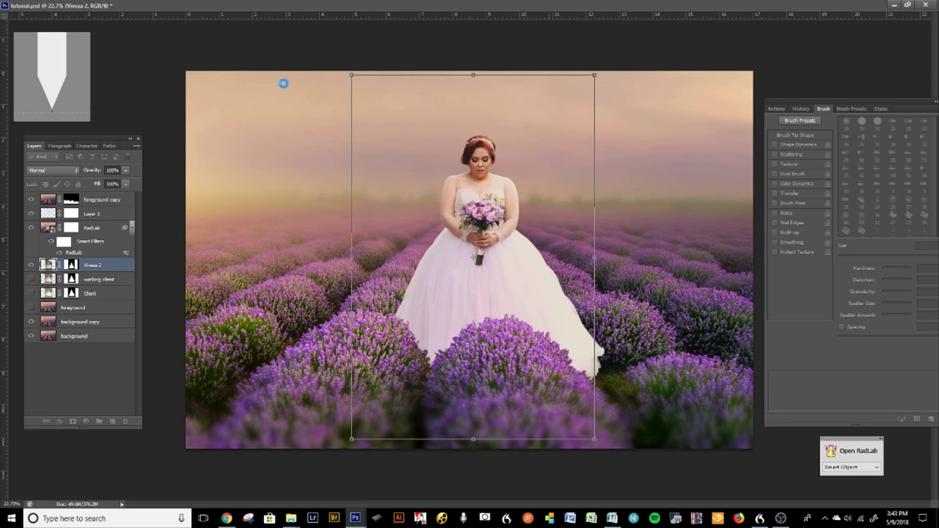
{"action": "left_click", "coordinate": [31, 229]}
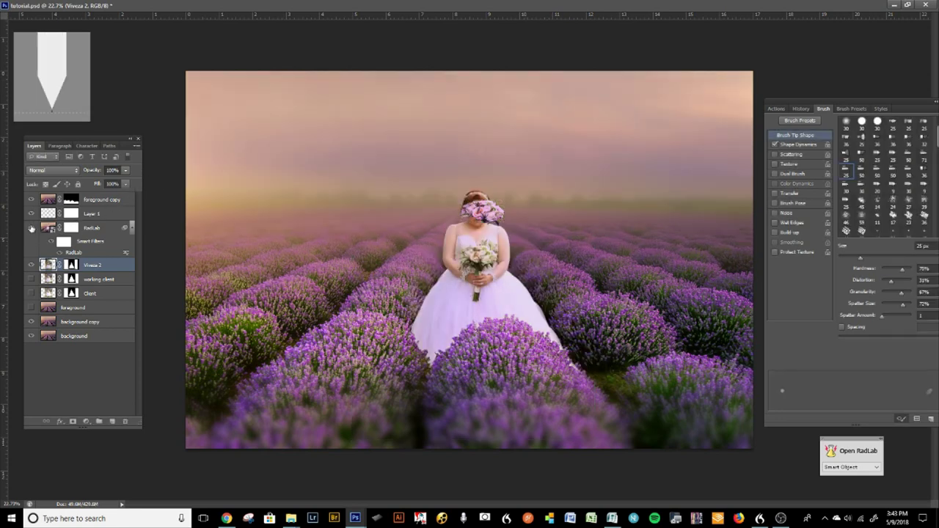
{"action": "left_click", "coordinate": [31, 228]}
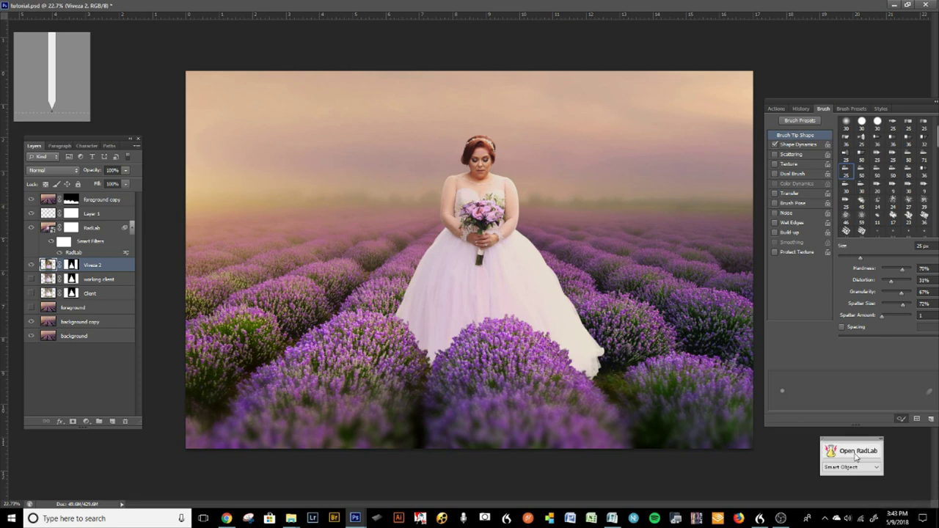
{"action": "left_click_drag", "start_coordinate": [852, 442], "coordinate": [839, 445]}
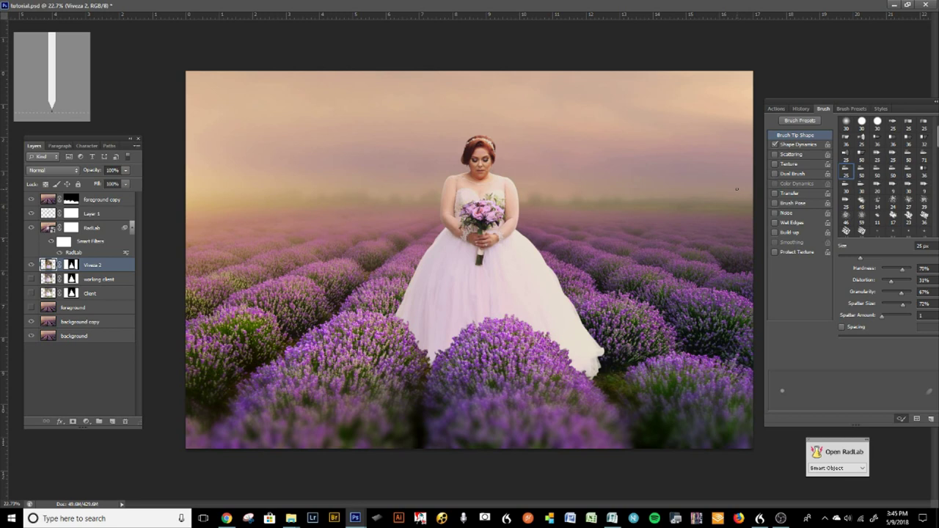
{"action": "key", "text": "bracketright"}
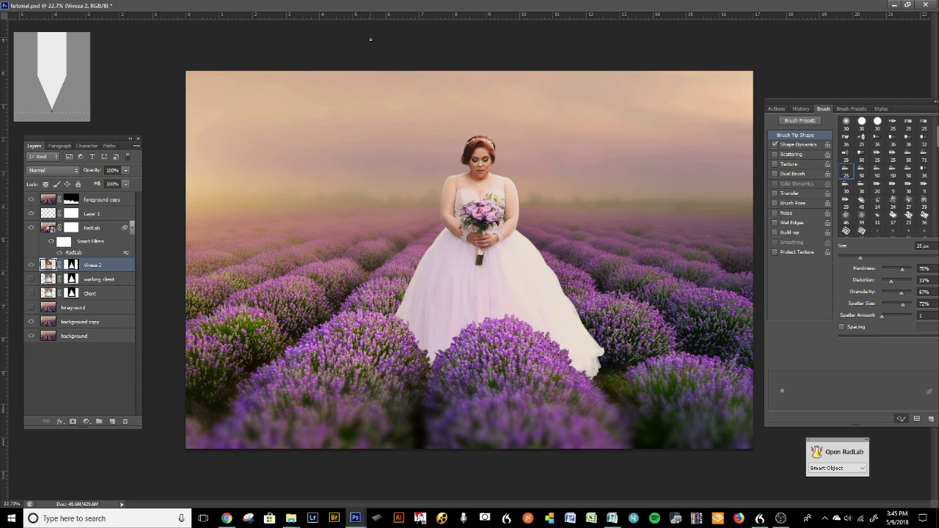
{"action": "key", "text": "bracketleft"}
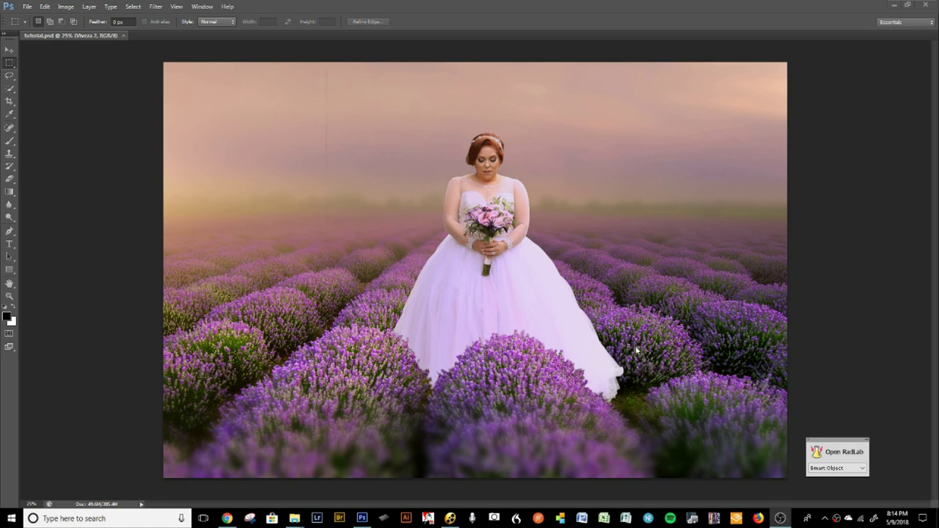
Step: Choose the Brush tool and enlarge its tip to 200 px
{"action": "left_click", "coordinate": [10, 141]}
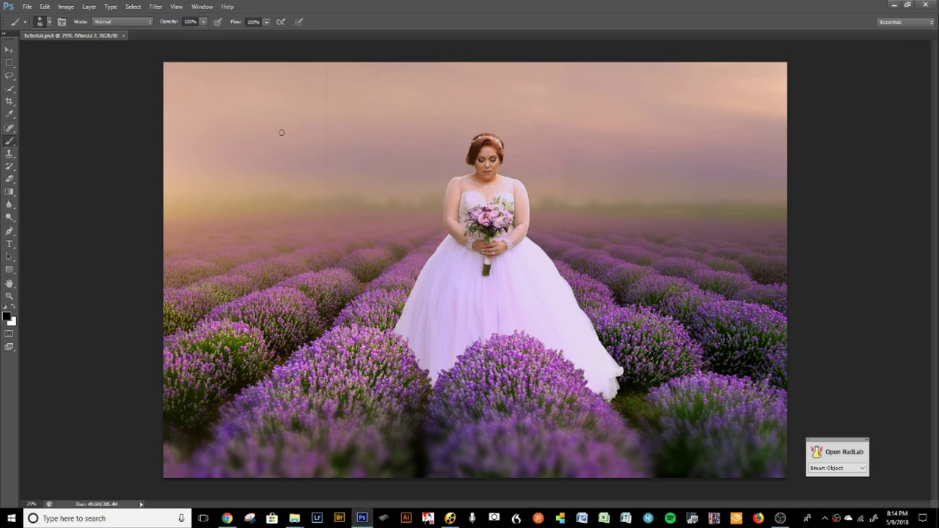
{"action": "key", "text": "bracketright"}
{"action": "key", "text": "bracketright"}
{"action": "key", "text": "bracketright"}
{"action": "key", "text": "bracketright"}
{"action": "key", "text": "bracketright"}
{"action": "key", "text": "bracketright"}
Step: Make Viveza 2 the active layer and float the layer stack beside the image
{"action": "key", "text": "alt+bracketleft"}
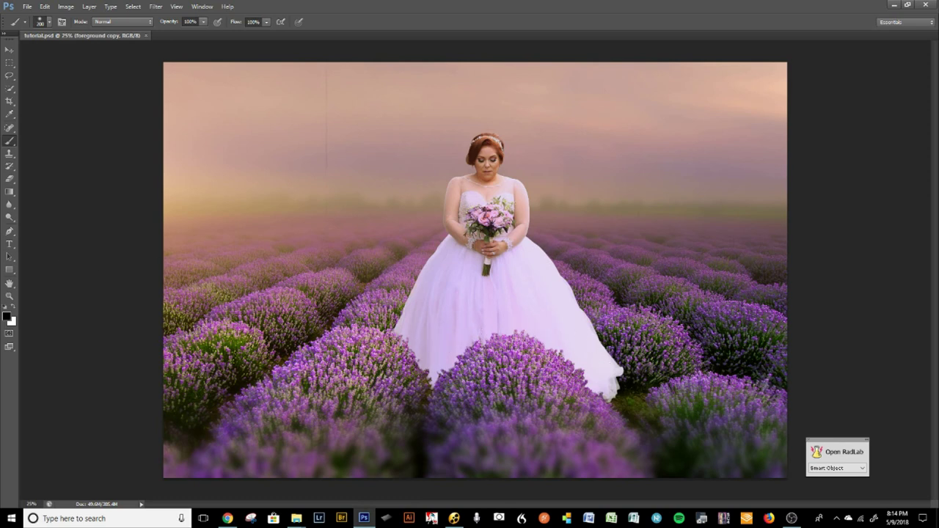
{"action": "key", "text": "alt+]"}
{"action": "left_click_drag", "start_coordinate": [2, 56], "coordinate": [66, 110]}
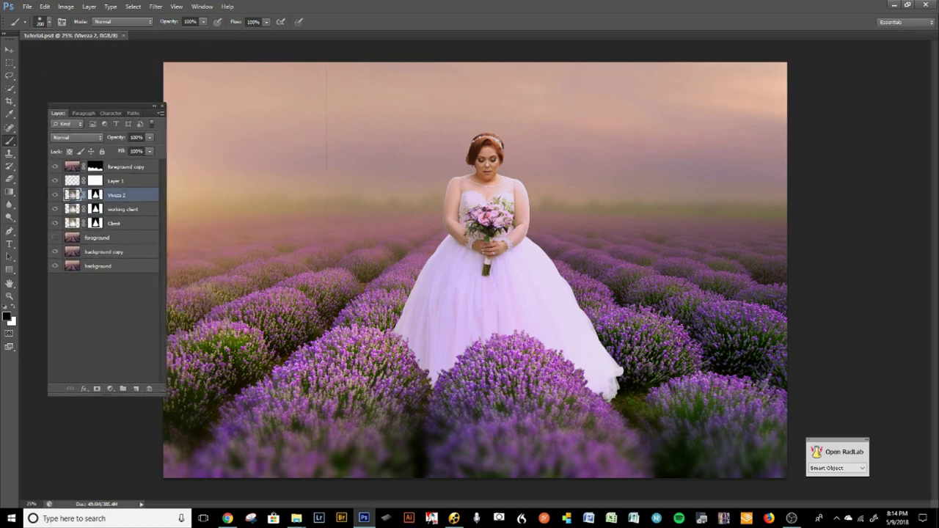
Step: Open the detailed brush settings and enlarge the tip of the Brush tool
{"action": "key", "text": "F5"}
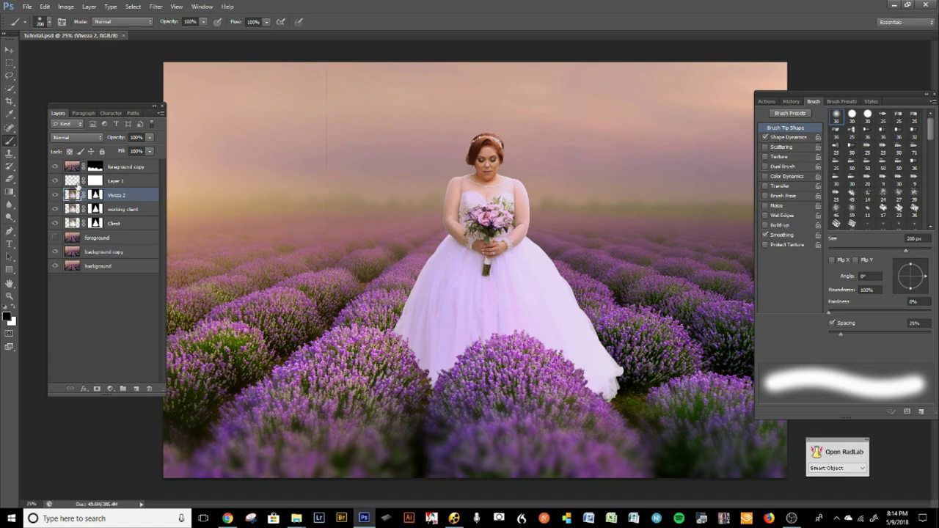
{"action": "key", "text": "bracketright"}
{"action": "key", "text": "bracketright"}
{"action": "key", "text": "bracketright"}
{"action": "key", "text": "bracketright"}
{"action": "key", "text": "bracketright"}
Step: Switch from the Brush to the Burn tool with the Viveza 2 layer still active
{"action": "left_click", "coordinate": [11, 232]}
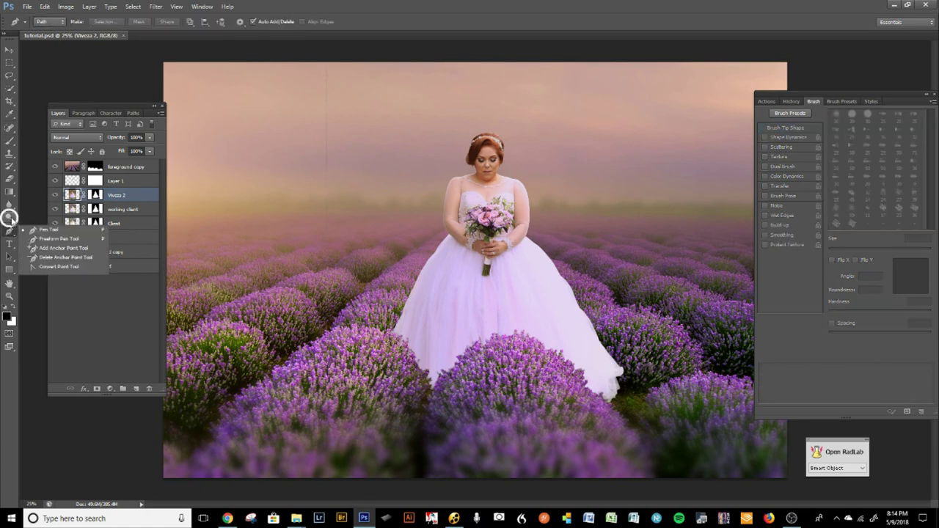
{"action": "left_click", "coordinate": [10, 218]}
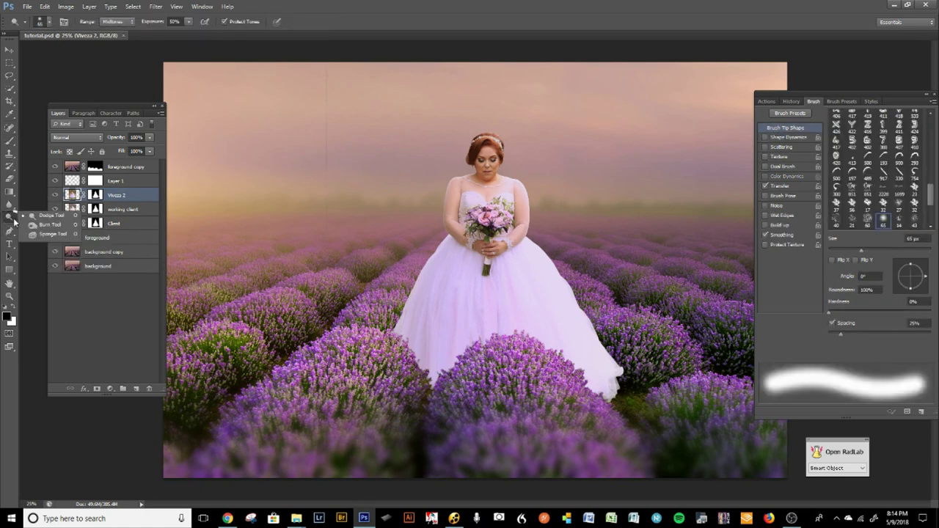
{"action": "left_click", "coordinate": [13, 219]}
{"action": "left_click", "coordinate": [11, 221]}
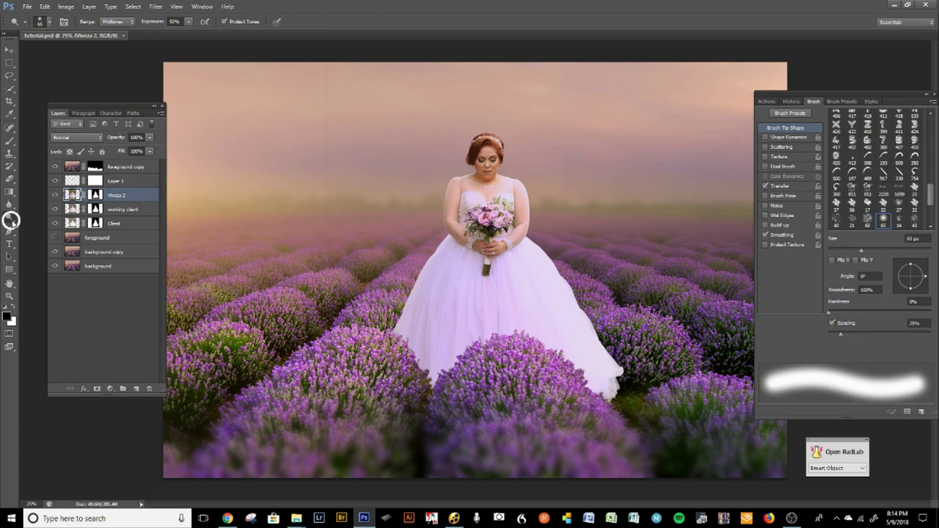
{"action": "left_click", "coordinate": [10, 217]}
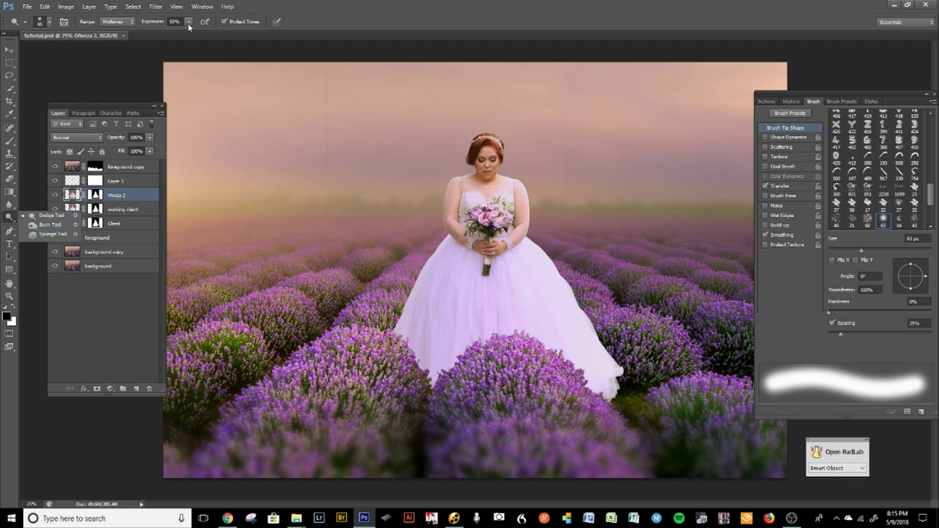
{"action": "left_click", "coordinate": [327, 3]}
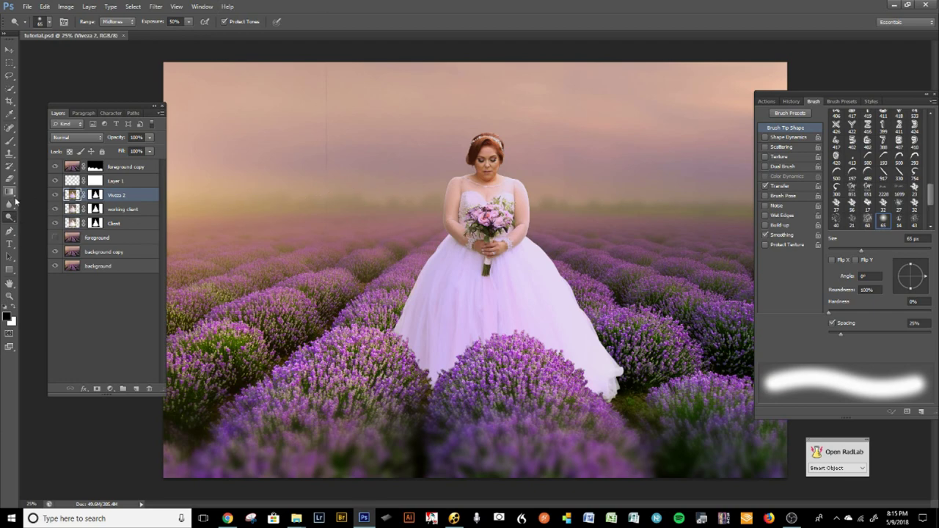
{"action": "right_click", "coordinate": [12, 218]}
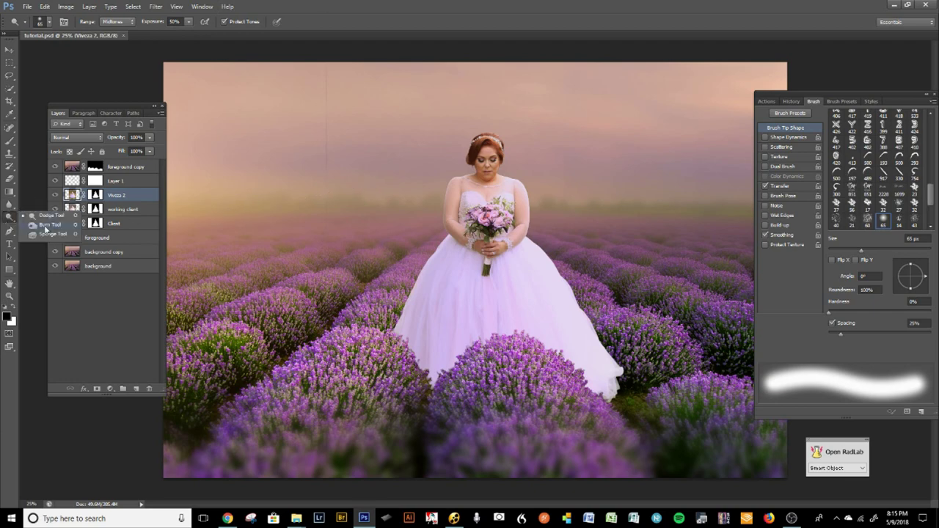
{"action": "left_click", "coordinate": [54, 226]}
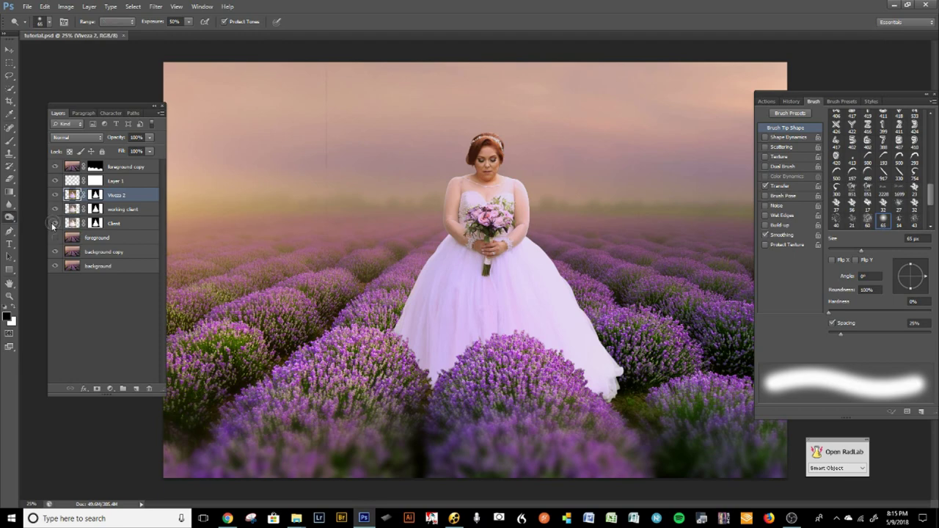
Step: Lower the Burn exposure to 26%, enlarge the tip and burn the lower part of the dress beside the lavender
{"action": "left_click", "coordinate": [187, 22]}
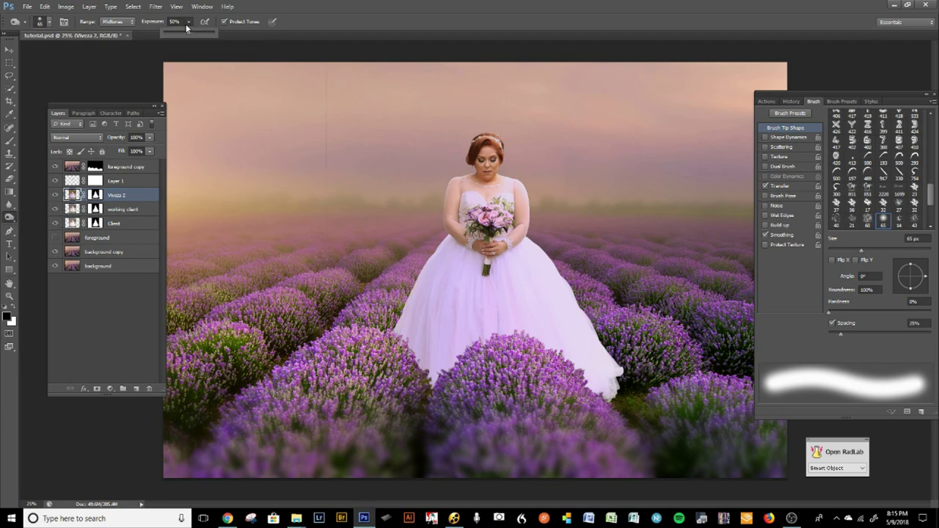
{"action": "left_click_drag", "start_coordinate": [182, 33], "coordinate": [174, 34]}
{"action": "key", "text": "bracketright"}
{"action": "key", "text": "bracketright"}
{"action": "key", "text": "bracketright"}
{"action": "key", "text": "bracketright"}
{"action": "key", "text": "bracketright"}
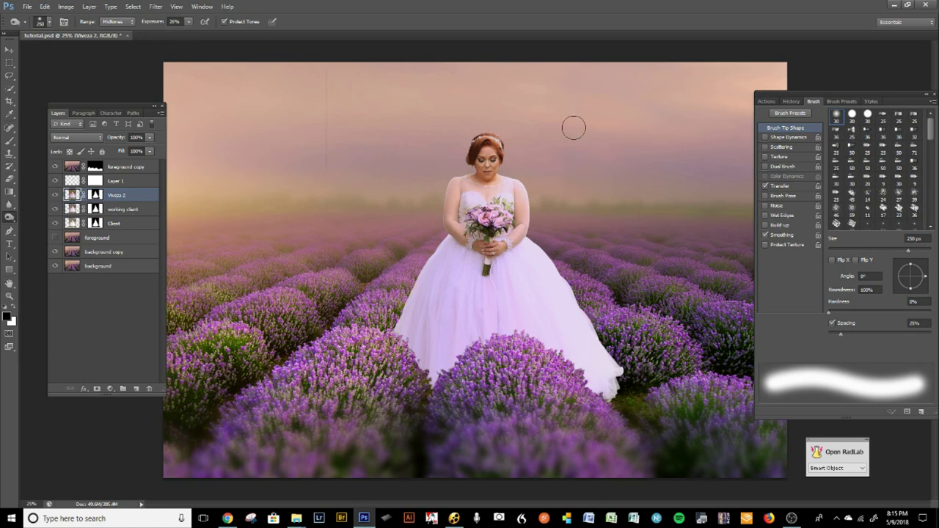
{"action": "key", "text": "bracketright"}
{"action": "key", "text": "bracketright"}
{"action": "key", "text": "bracketright"}
{"action": "mouse_move", "coordinate": [462, 350]}
{"action": "left_mouse_down"}
{"action": "mouse_move", "coordinate": [432, 369]}
{"action": "mouse_move", "coordinate": [447, 358]}
{"action": "mouse_move", "coordinate": [403, 336]}
{"action": "mouse_move", "coordinate": [438, 345]}
{"action": "left_mouse_up"}
Step: Burn the midtones along the dress hem where it meets the lavender, using 10% exposure and a 300 px tip
{"action": "key", "text": "bracketleft"}
{"action": "key", "text": "bracketleft"}
{"action": "key", "text": "bracketleft"}
{"action": "key", "text": "bracketleft"}
{"action": "key", "text": "1"}
{"action": "key", "text": "bracketright"}
{"action": "key", "text": "bracketright"}
{"action": "mouse_move", "coordinate": [404, 337]}
{"action": "left_mouse_down"}
{"action": "mouse_move", "coordinate": [436, 362]}
{"action": "mouse_move", "coordinate": [470, 348]}
{"action": "left_mouse_up"}
{"action": "mouse_move", "coordinate": [615, 373]}
{"action": "left_mouse_down"}
{"action": "mouse_move", "coordinate": [614, 364]}
{"action": "mouse_move", "coordinate": [609, 397]}
{"action": "mouse_move", "coordinate": [596, 385]}
{"action": "mouse_move", "coordinate": [603, 372]}
{"action": "mouse_move", "coordinate": [592, 379]}
{"action": "mouse_move", "coordinate": [624, 379]}
{"action": "left_mouse_up"}
{"action": "mouse_move", "coordinate": [429, 359]}
{"action": "left_mouse_down"}
{"action": "mouse_move", "coordinate": [489, 336]}
{"action": "mouse_move", "coordinate": [436, 388]}
{"action": "mouse_move", "coordinate": [427, 354]}
{"action": "mouse_move", "coordinate": [399, 328]}
{"action": "mouse_move", "coordinate": [436, 383]}
{"action": "left_mouse_up"}
{"action": "key", "text": "ctrl"}
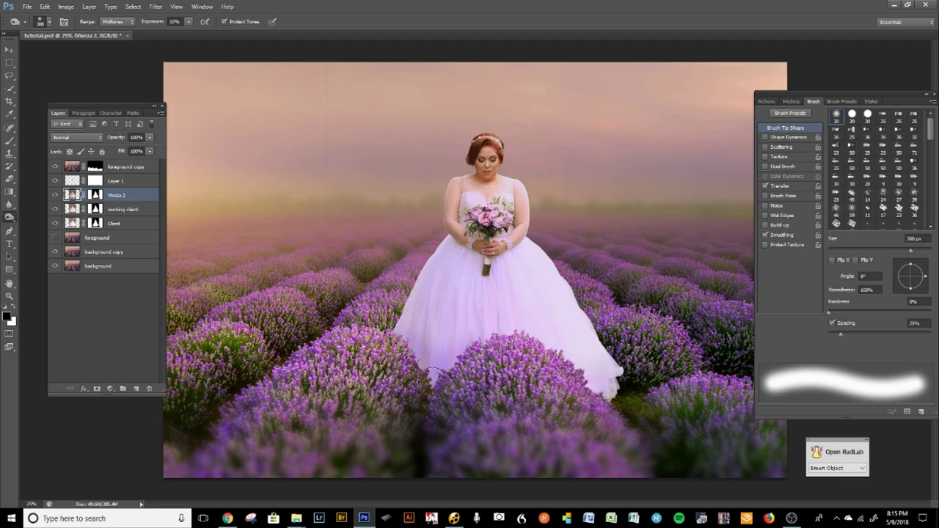
{"action": "mouse_move", "coordinate": [416, 367]}
{"action": "left_mouse_down"}
{"action": "mouse_move", "coordinate": [434, 398]}
{"action": "mouse_move", "coordinate": [454, 368]}
{"action": "mouse_move", "coordinate": [424, 398]}
{"action": "mouse_move", "coordinate": [463, 381]}
{"action": "left_mouse_up"}
{"action": "key", "text": "bracketleft"}
{"action": "key", "text": "bracketleft"}
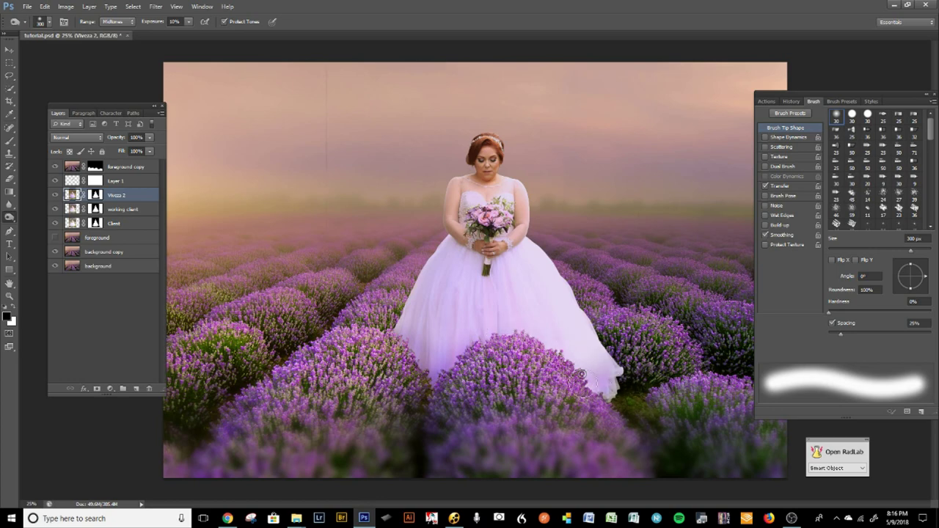
Step: Set the Burn range to Shadows and darken the hem of the dress behind the central lavender bush
{"action": "left_click", "coordinate": [127, 22]}
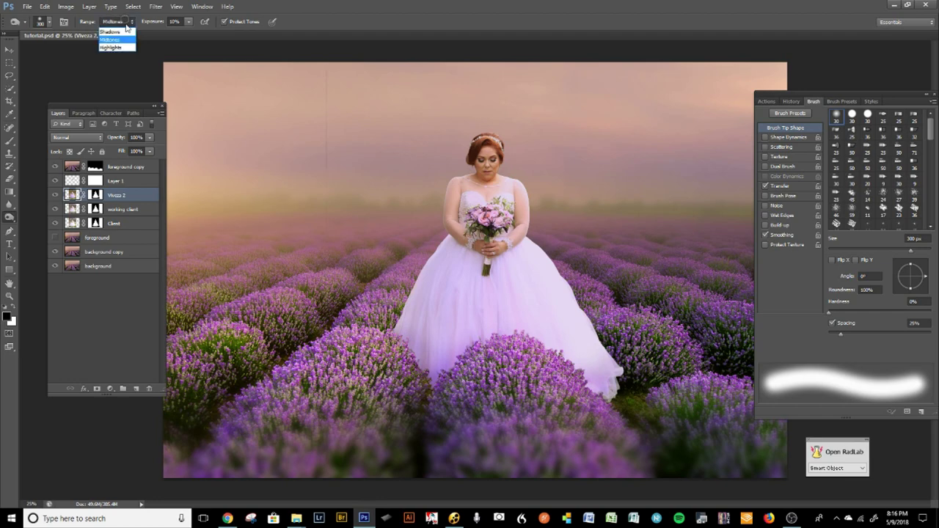
{"action": "left_click", "coordinate": [113, 32]}
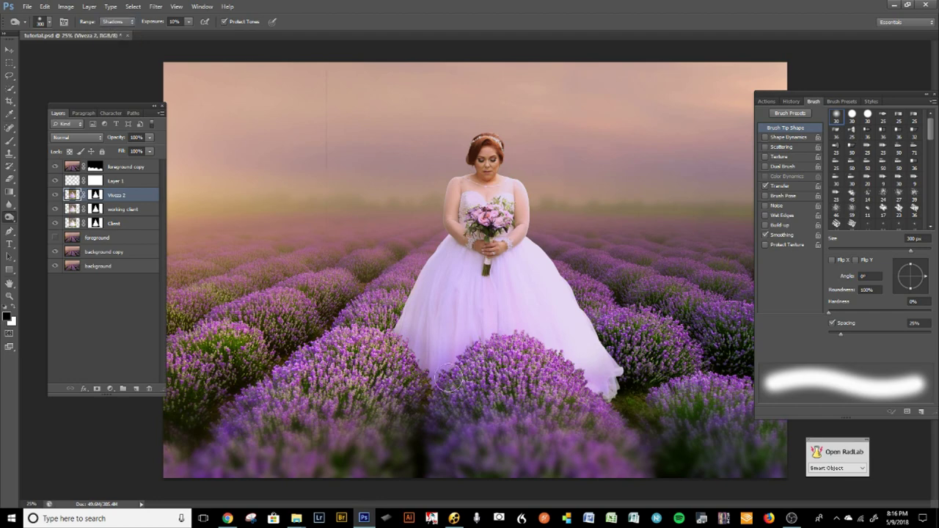
{"action": "left_click_drag", "start_coordinate": [450, 378], "coordinate": [441, 383]}
{"action": "key", "text": "ctrl"}
{"action": "mouse_move", "coordinate": [472, 364]}
{"action": "left_mouse_down"}
{"action": "mouse_move", "coordinate": [450, 381]}
{"action": "mouse_move", "coordinate": [456, 373]}
{"action": "mouse_move", "coordinate": [437, 372]}
{"action": "left_mouse_up"}
Step: Lasso the hem areas on both sides of the central lavender bush and add a new layer above Viveza 2
{"action": "left_click", "coordinate": [9, 75]}
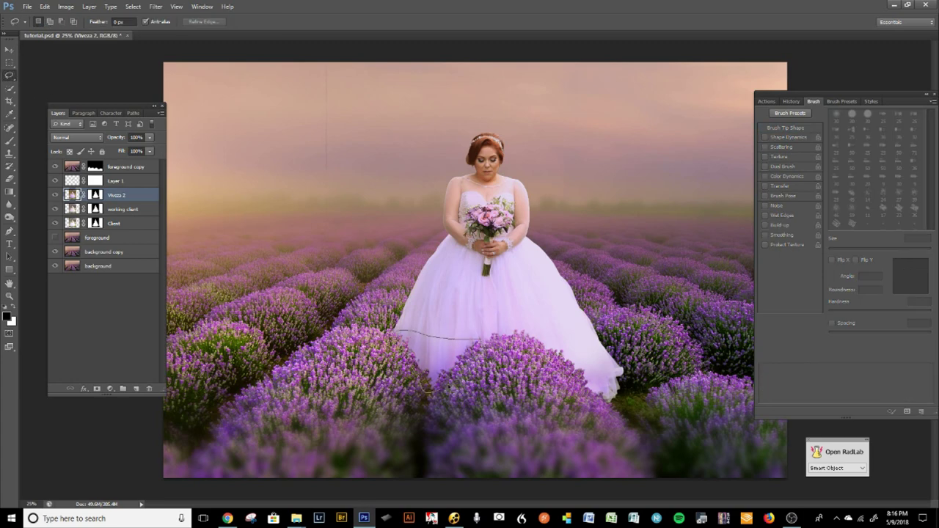
{"action": "left_click_drag", "start_coordinate": [471, 341], "coordinate": [484, 339]}
{"action": "mouse_move", "coordinate": [624, 366]}
{"action": "left_mouse_down"}
{"action": "mouse_move", "coordinate": [574, 372]}
{"action": "mouse_move", "coordinate": [597, 401]}
{"action": "mouse_move", "coordinate": [624, 401]}
{"action": "left_mouse_up"}
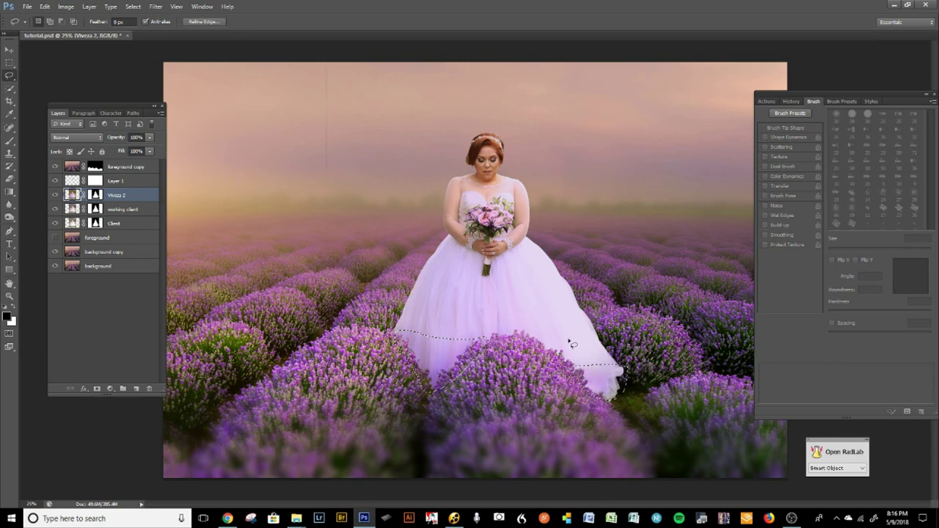
{"action": "left_click", "coordinate": [137, 388]}
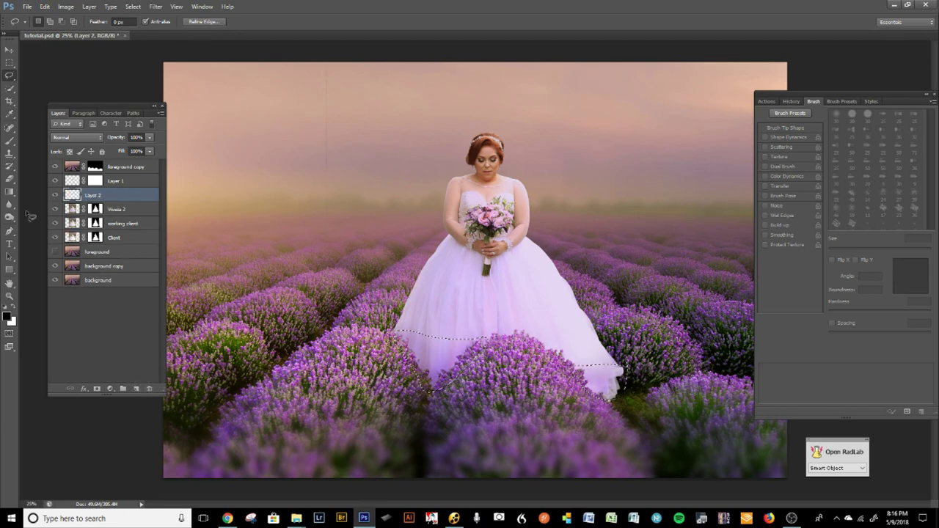
Step: Set the foreground colour to the muted purple-grey 716b74
{"action": "left_click", "coordinate": [7, 316]}
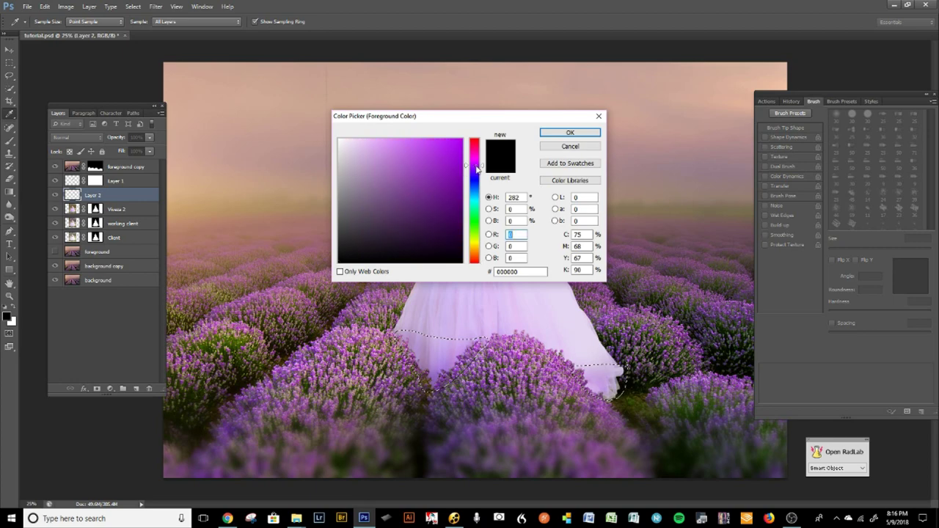
{"action": "mouse_move", "coordinate": [381, 204]}
{"action": "left_mouse_down"}
{"action": "mouse_move", "coordinate": [349, 208]}
{"action": "mouse_move", "coordinate": [333, 223]}
{"action": "mouse_move", "coordinate": [340, 208]}
{"action": "left_mouse_up"}
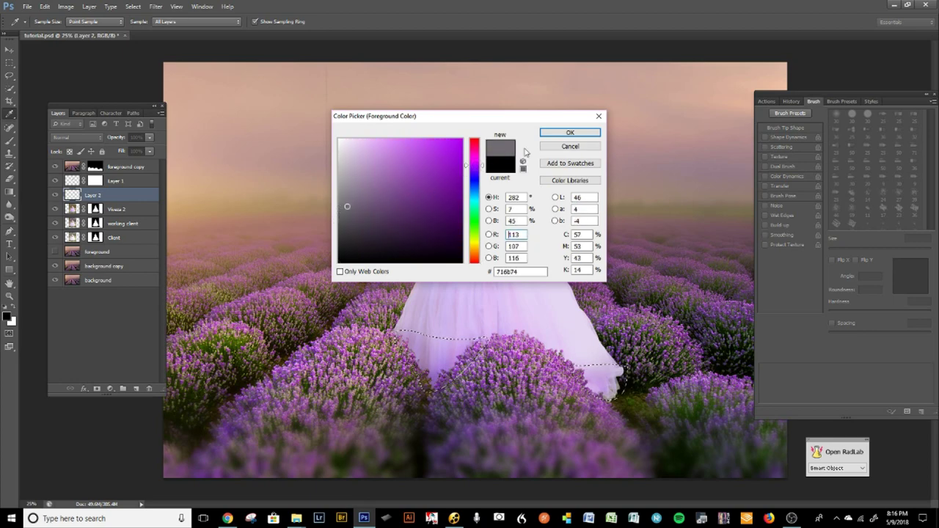
{"action": "left_click", "coordinate": [570, 133]}
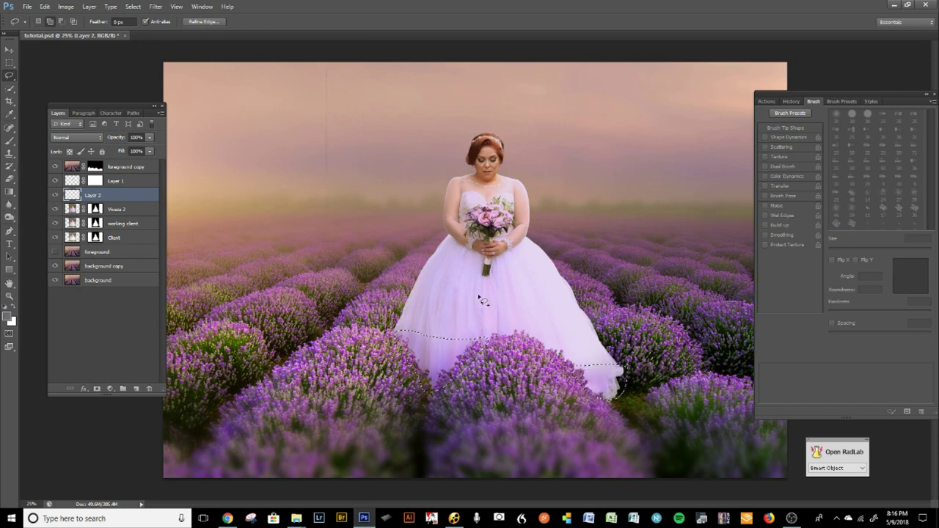
Step: Feather the hem selection by 5 pixels
{"action": "key", "text": "shift+F6"}
{"action": "type", "text": "5"}
{"action": "key", "text": "Return"}
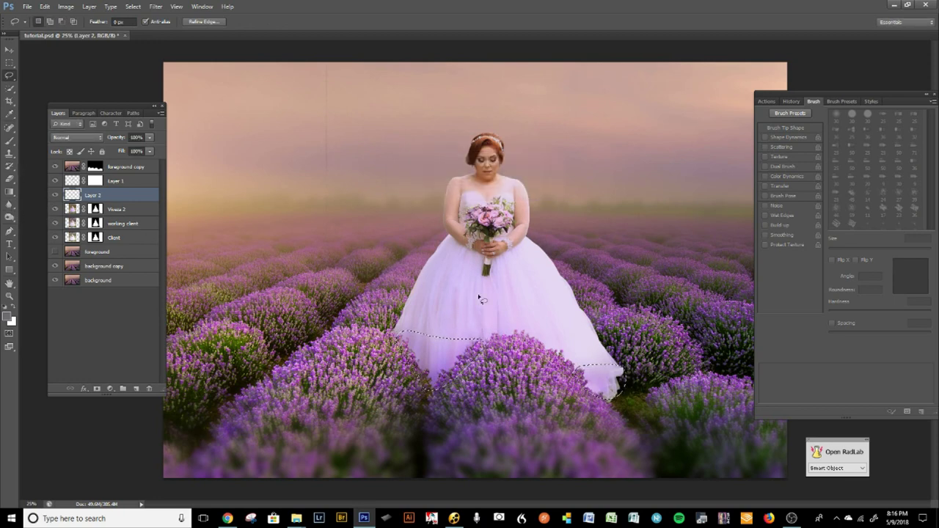
Step: Try filling the feathered hem selection with the purple-grey foreground colour using the Paint Bucket tool
{"action": "left_click", "coordinate": [13, 156]}
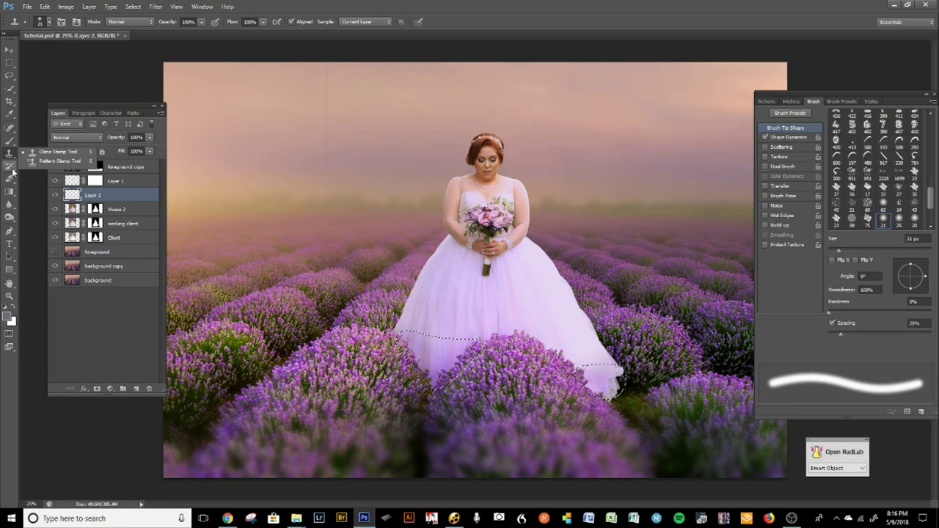
{"action": "left_click", "coordinate": [10, 192]}
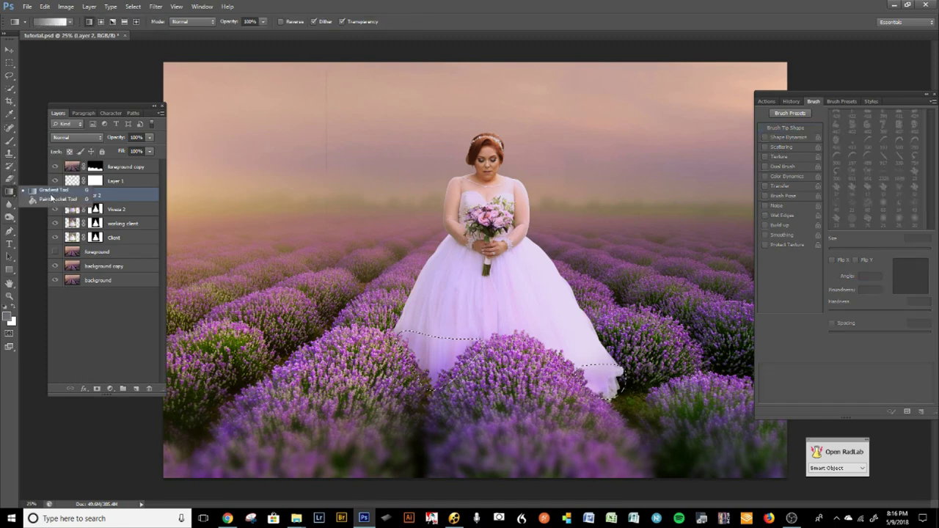
{"action": "left_click", "coordinate": [53, 199]}
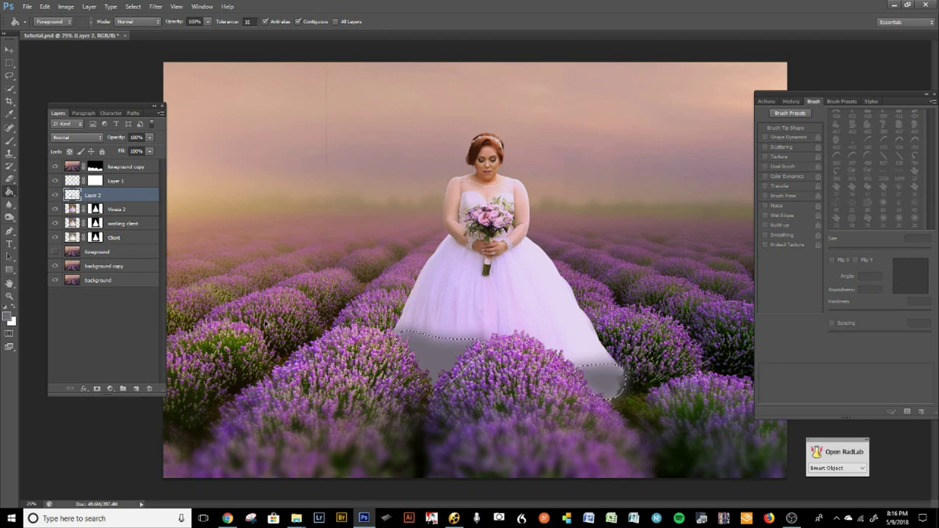
Step: Set the foreground colour to the darker purple-grey 37303a and fill the hem selection with it on Layer 2
{"action": "left_click", "coordinate": [9, 317]}
{"action": "mouse_move", "coordinate": [353, 226]}
{"action": "left_mouse_down"}
{"action": "mouse_move", "coordinate": [347, 234]}
{"action": "mouse_move", "coordinate": [359, 235]}
{"action": "left_mouse_up"}
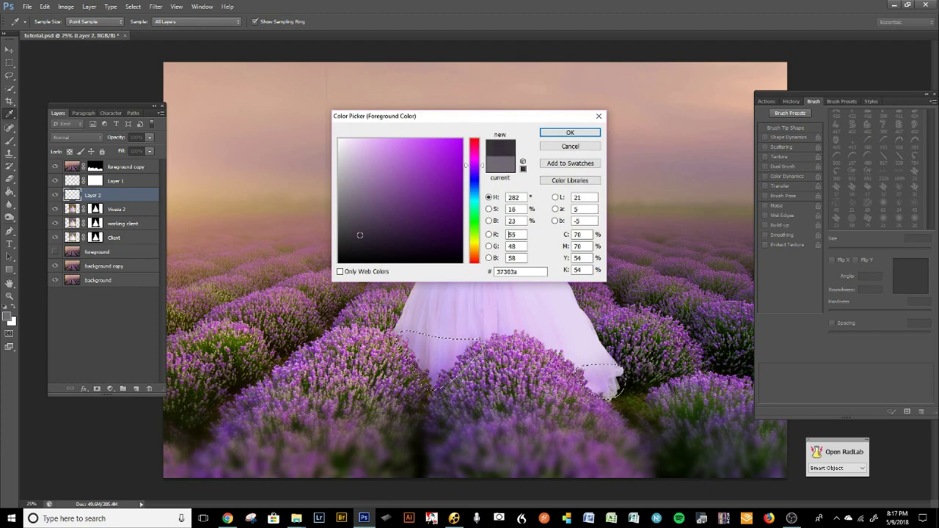
{"action": "left_click", "coordinate": [571, 132]}
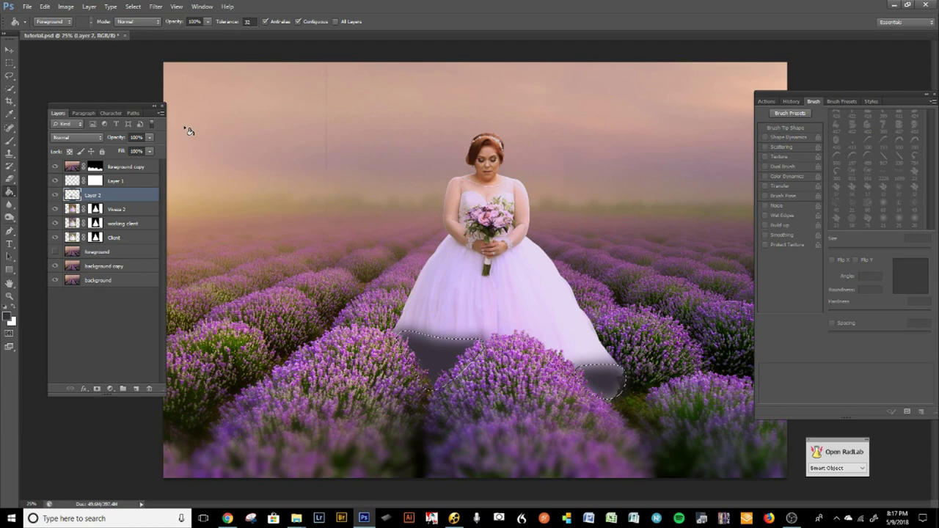
Step: Lower Layer 2's opacity to 29%, try the Overlay and Soft Light blend modes, and settle on Color Burn
{"action": "left_click", "coordinate": [150, 138]}
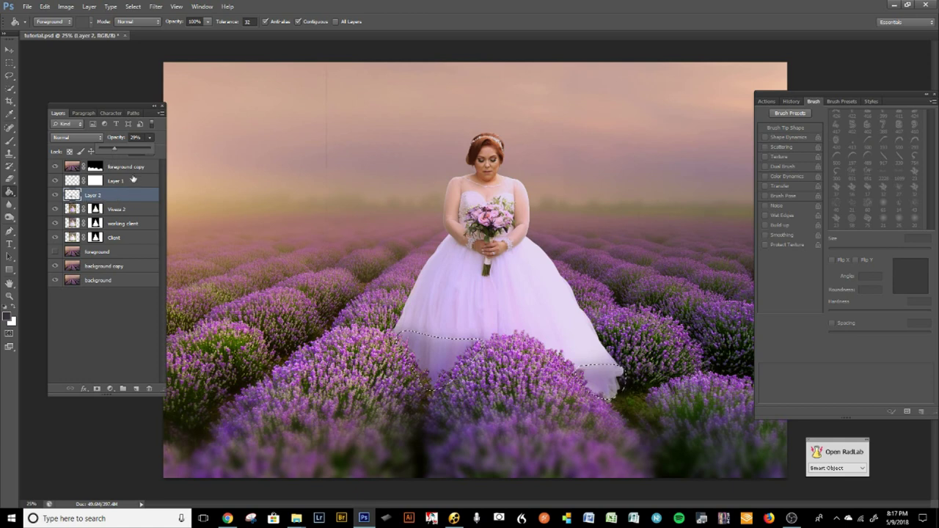
{"action": "left_click", "coordinate": [70, 137]}
{"action": "left_click", "coordinate": [74, 137]}
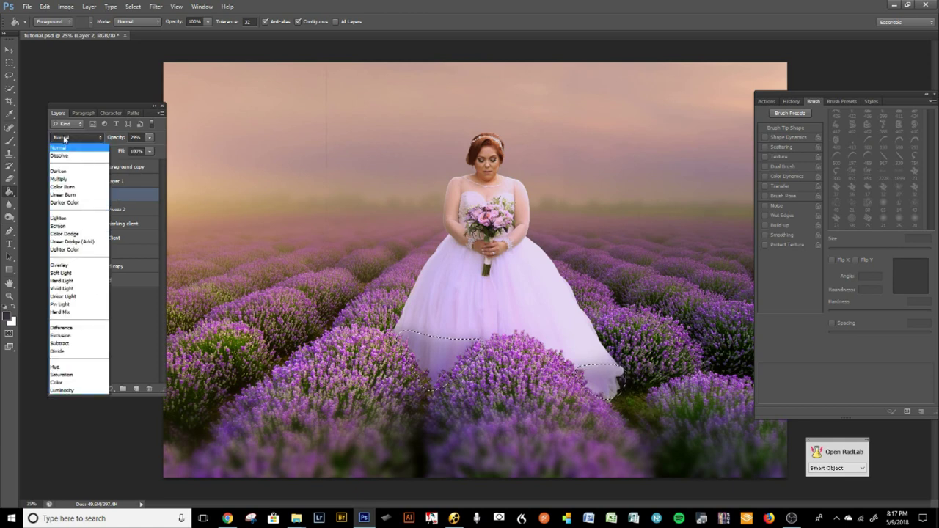
{"action": "left_click", "coordinate": [63, 267]}
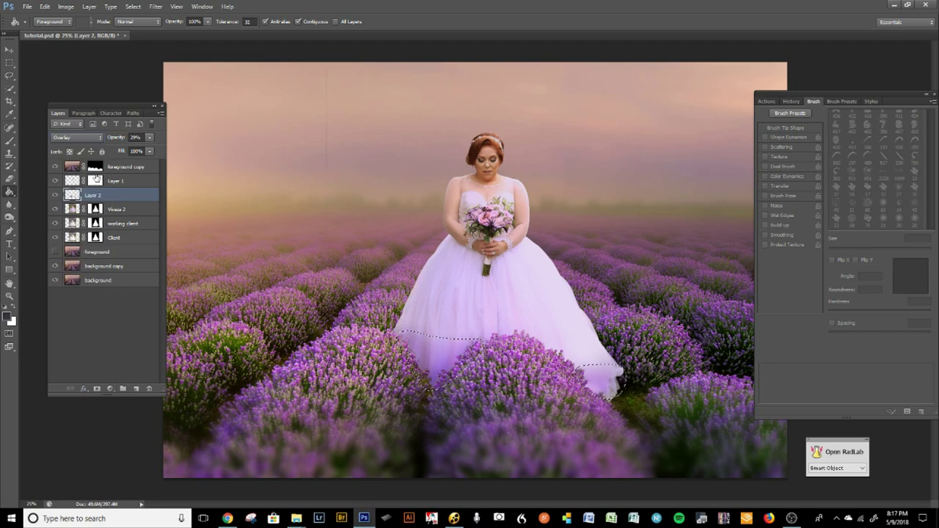
{"action": "left_click", "coordinate": [80, 137]}
{"action": "left_click", "coordinate": [68, 279]}
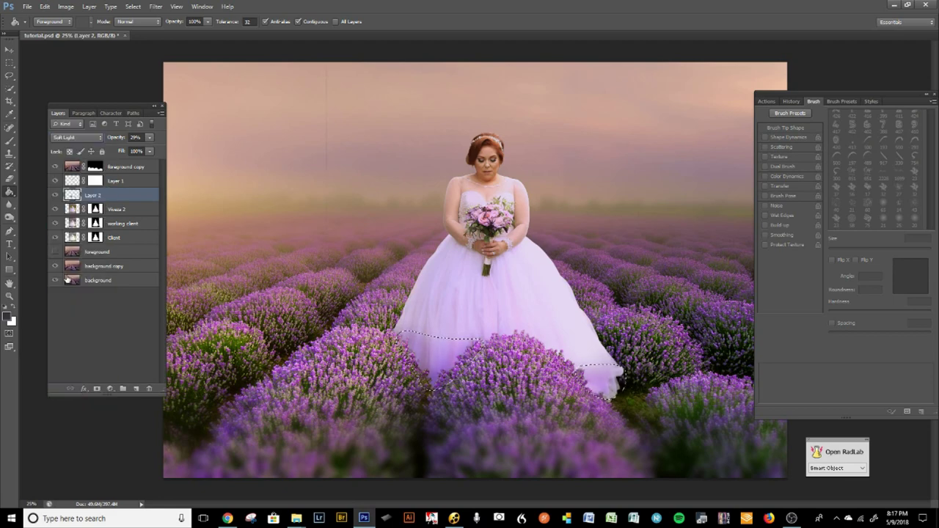
{"action": "left_click", "coordinate": [74, 137]}
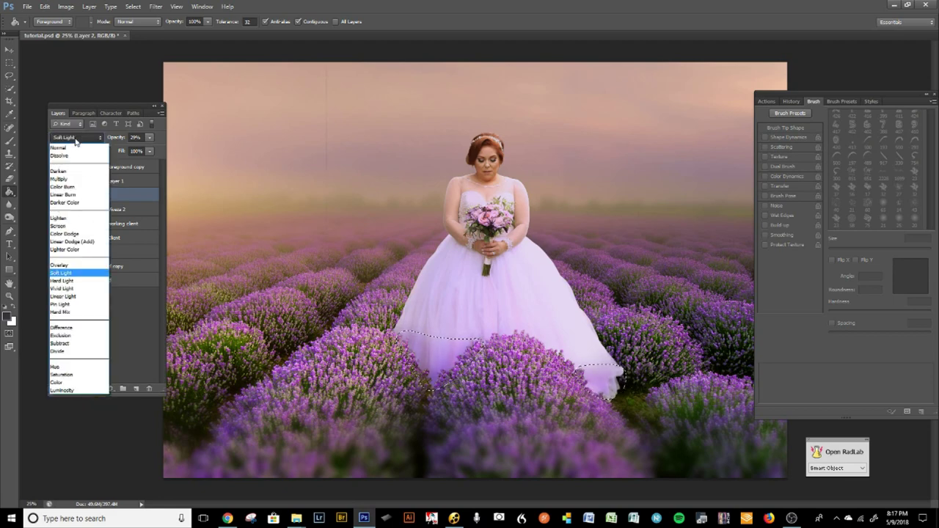
{"action": "left_click", "coordinate": [65, 186]}
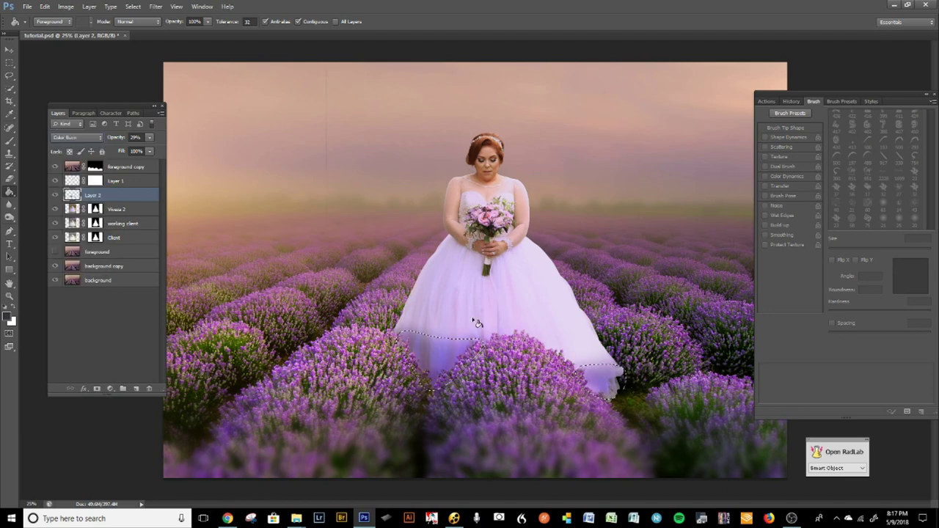
Step: Deselect the hem area and set up the Eraser with a 400 px tip and 0% hardness
{"action": "key", "text": "ctrl+d"}
{"action": "left_click", "coordinate": [11, 175]}
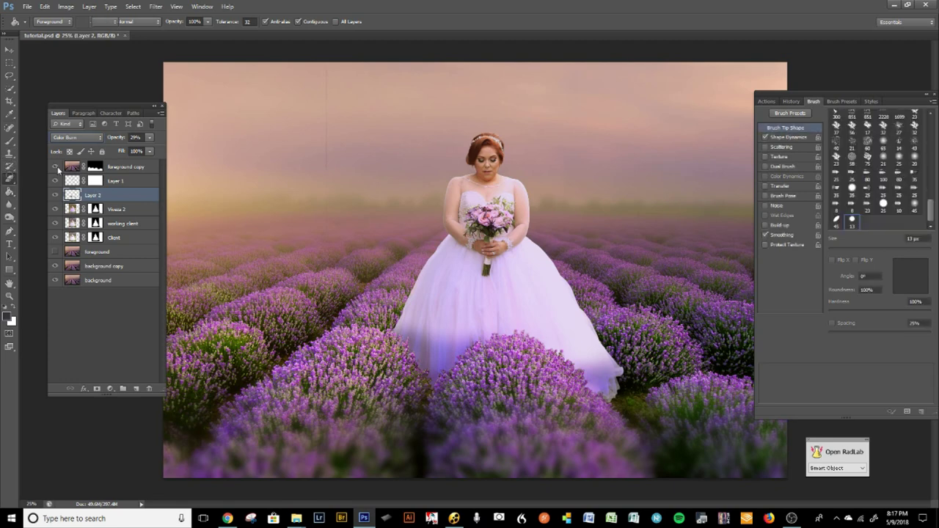
{"action": "left_click", "coordinate": [11, 175]}
{"action": "key", "text": "bracketright"}
{"action": "key", "text": "bracketright"}
{"action": "key", "text": "bracketright"}
{"action": "key", "text": "bracketright"}
{"action": "key", "text": "bracketright"}
{"action": "key", "text": "bracketright"}
{"action": "key", "text": "bracketright"}
{"action": "key", "text": "bracketright"}
{"action": "key", "text": "bracketright"}
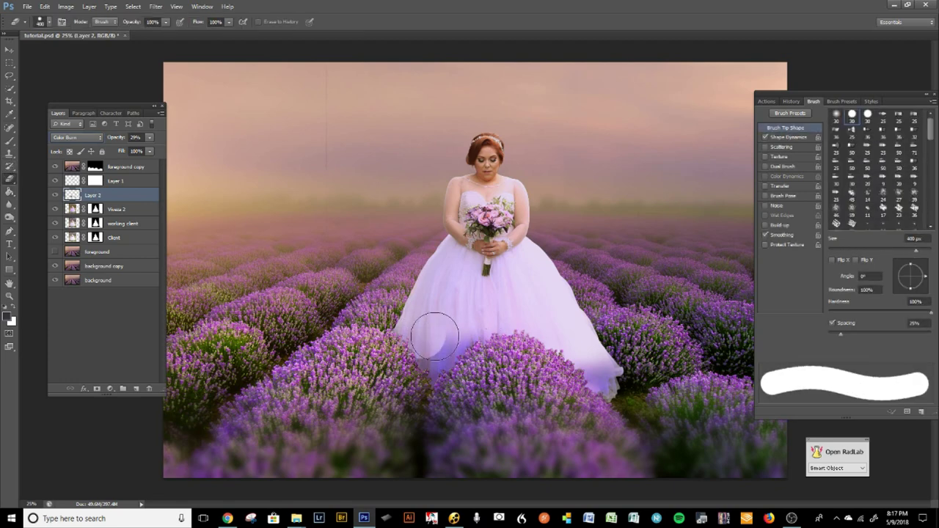
{"action": "left_click", "coordinate": [49, 22]}
{"action": "left_click_drag", "start_coordinate": [49, 77], "coordinate": [15, 76]}
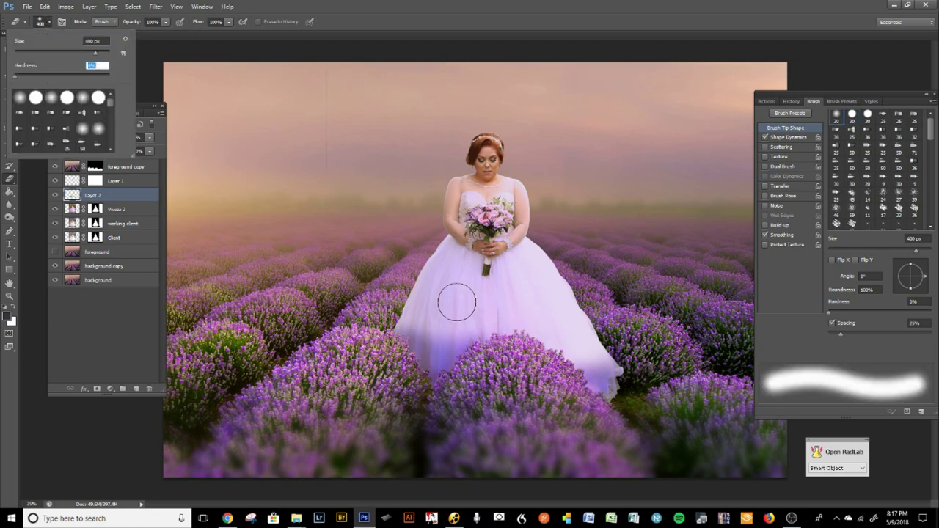
Step: Soften Layer 2's shadow on the dress hem with the Eraser at 25% hardness, 25% opacity and a 600 px tip
{"action": "type", "text": "25"}
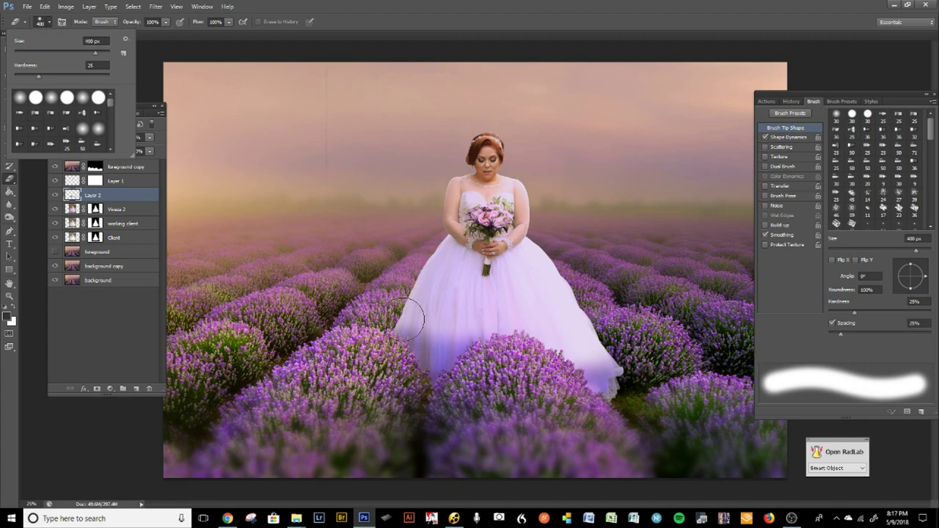
{"action": "key", "text": "Return"}
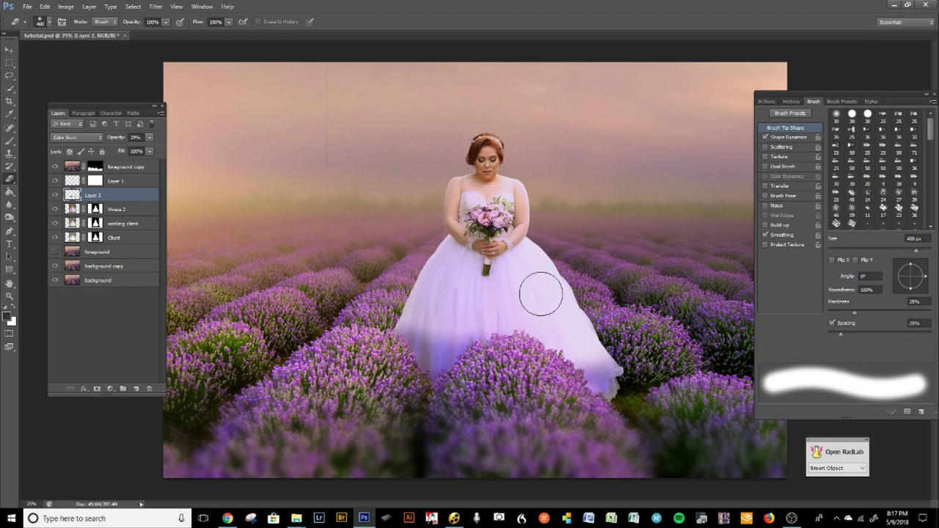
{"action": "key", "text": "2"}
{"action": "key", "text": "5"}
{"action": "key", "text": "bracketright"}
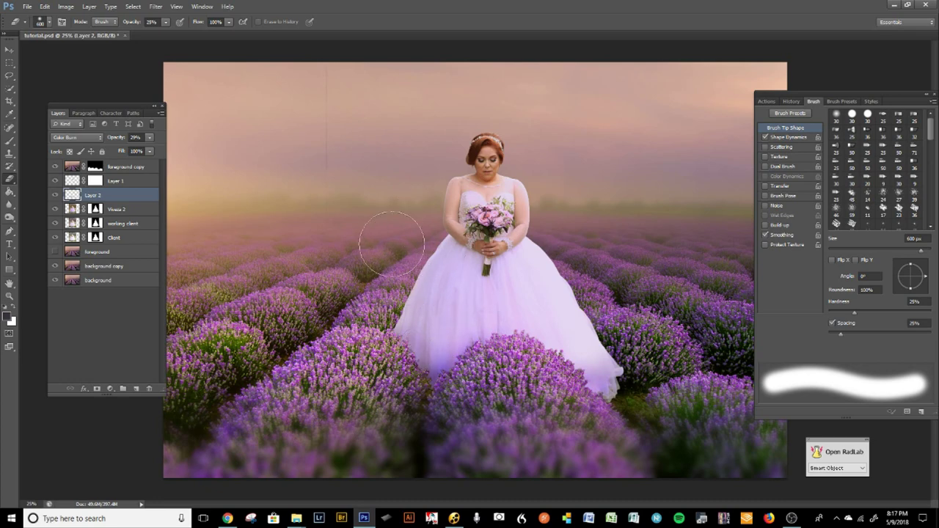
{"action": "mouse_move", "coordinate": [442, 322]}
{"action": "left_mouse_down"}
{"action": "mouse_move", "coordinate": [454, 330]}
{"action": "mouse_move", "coordinate": [439, 339]}
{"action": "left_mouse_up"}
{"action": "left_click", "coordinate": [9, 217]}
{"action": "key", "text": "bracketright"}
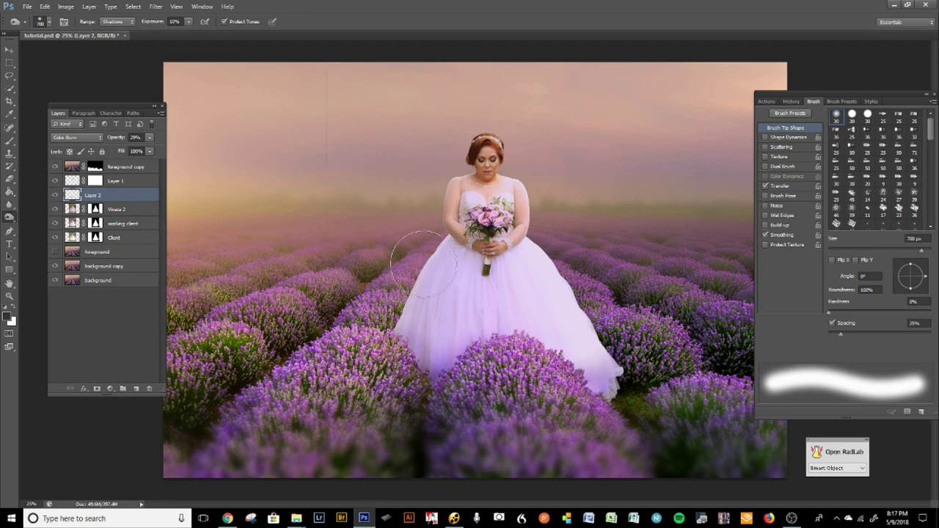
{"action": "left_click", "coordinate": [70, 213]}
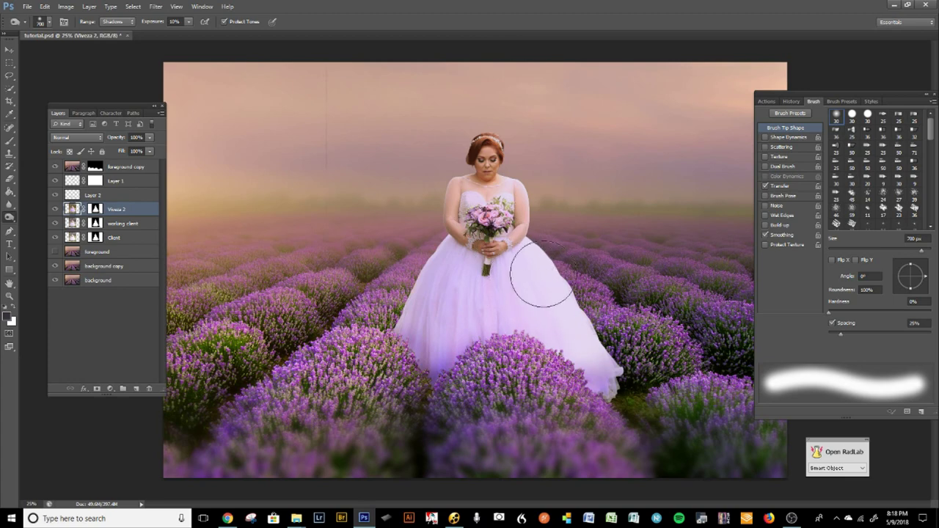
{"action": "key", "text": "bracketleft"}
{"action": "key", "text": "bracketleft"}
{"action": "key", "text": "bracketleft"}
Step: Set the Brush's foreground colour to black and try painting over the thin vertical line in the sky on the Viveza 2 layer
{"action": "left_click", "coordinate": [9, 139]}
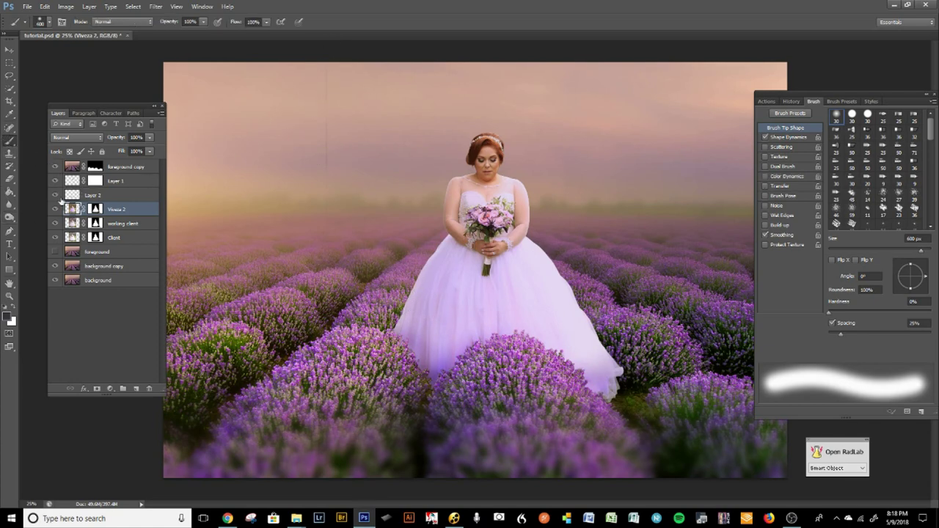
{"action": "left_click", "coordinate": [9, 314]}
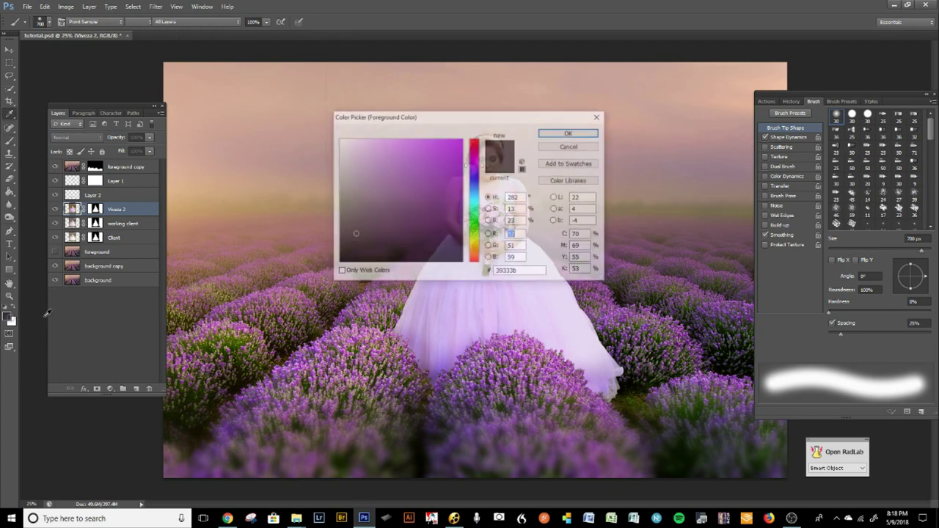
{"action": "left_click_drag", "start_coordinate": [357, 220], "coordinate": [321, 300]}
{"action": "left_click", "coordinate": [569, 132]}
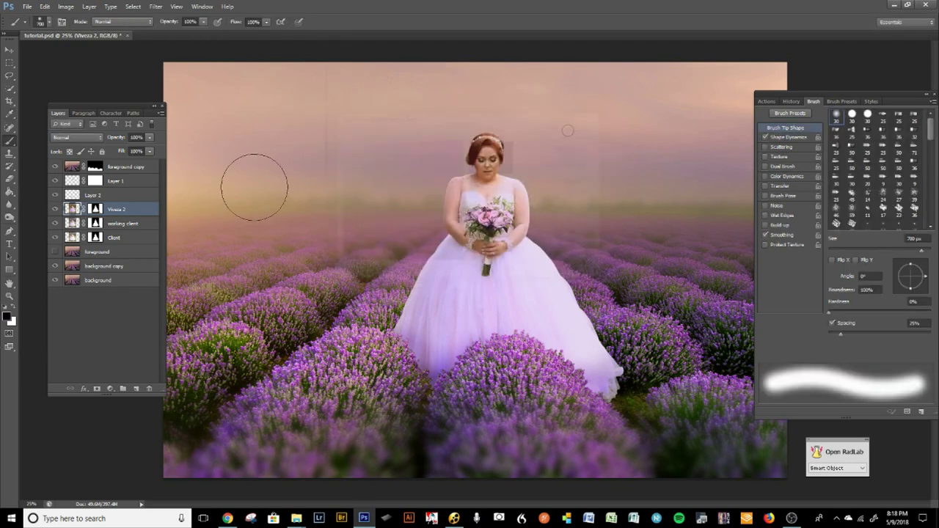
{"action": "left_click_drag", "start_coordinate": [327, 184], "coordinate": [323, 94]}
{"action": "key", "text": "ctrl+z"}
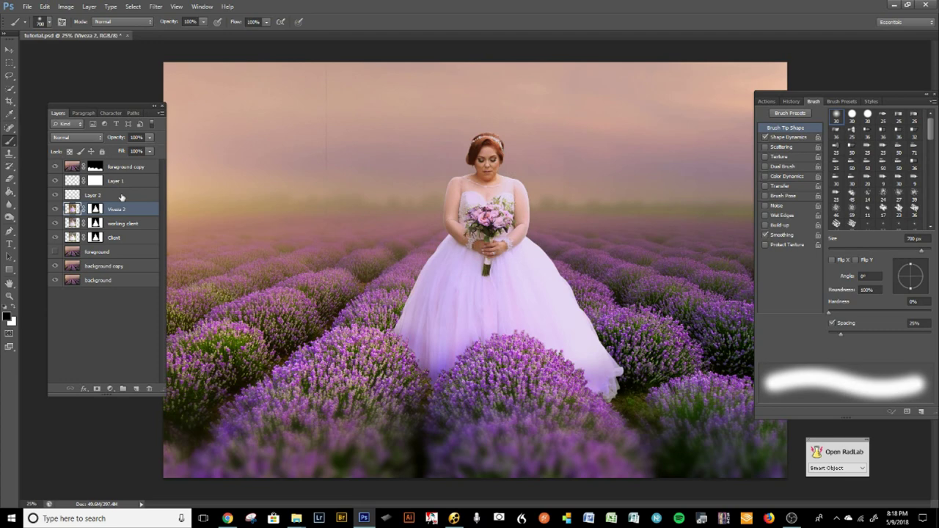
Step: Paint black on the Viveza 2, working client and Client layer masks to hide the vertical line in the sky
{"action": "left_click", "coordinate": [94, 209]}
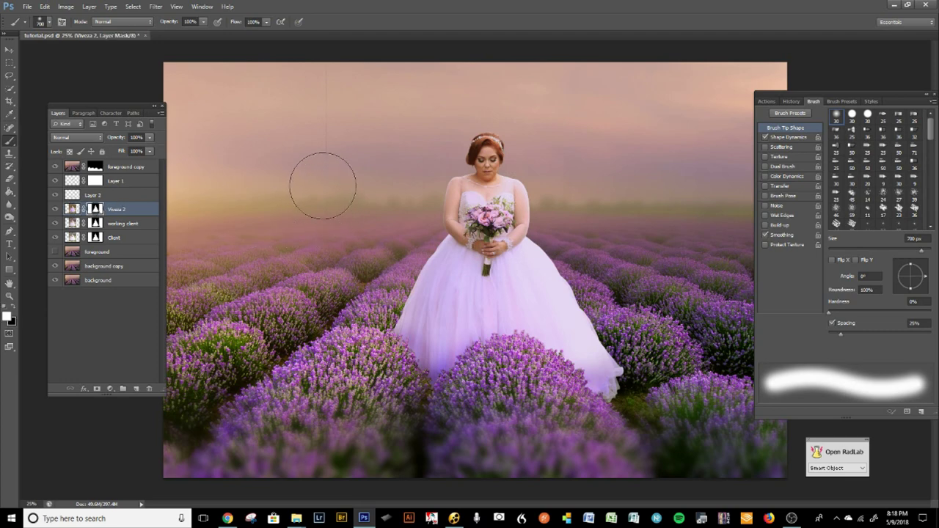
{"action": "key", "text": "x"}
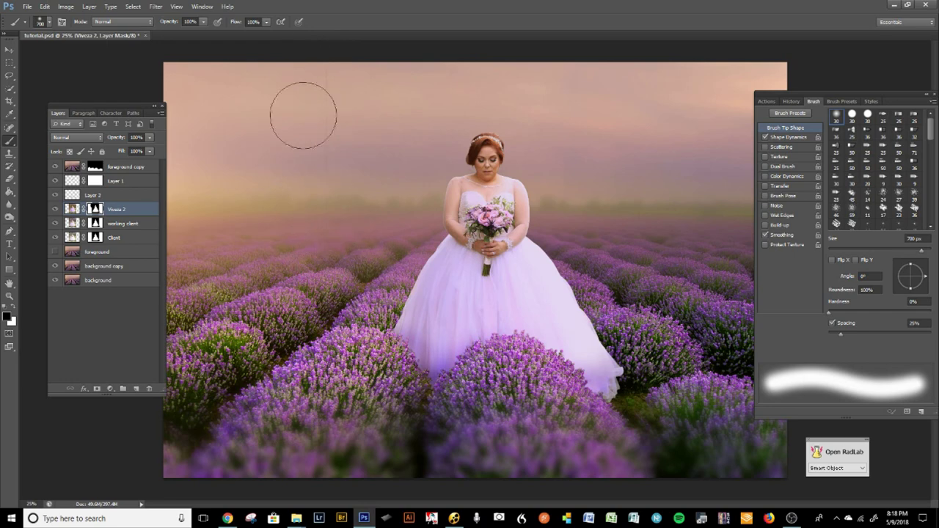
{"action": "left_click", "coordinate": [96, 223]}
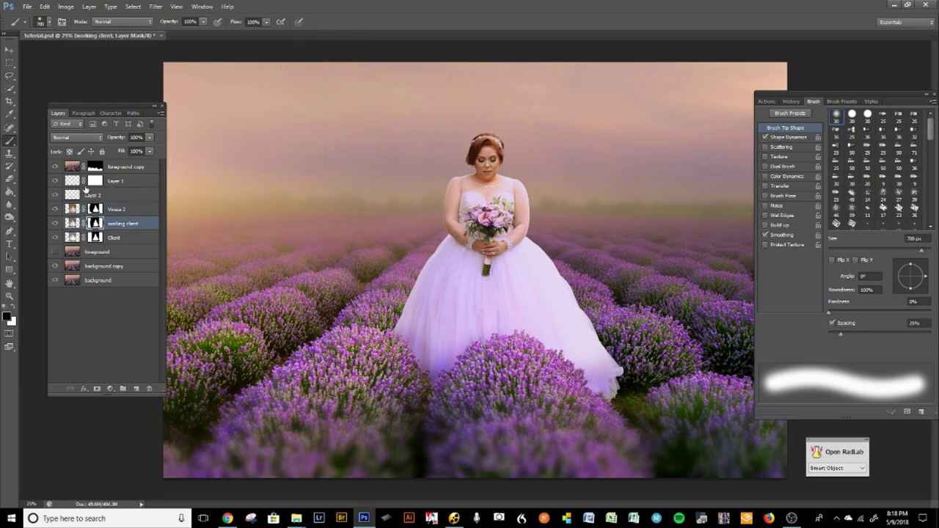
{"action": "left_click", "coordinate": [96, 238]}
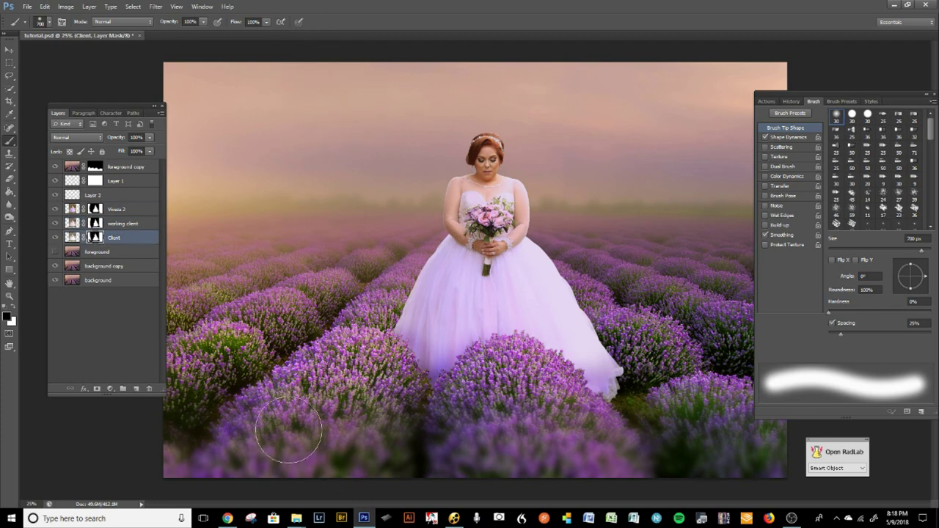
{"action": "key", "text": "bracketleft"}
{"action": "key", "text": "bracketleft"}
Step: Lasso the lavender beside the dress's lower left edge, including part of the skirt, and feather the selection by 100 pixels
{"action": "left_click", "coordinate": [11, 77]}
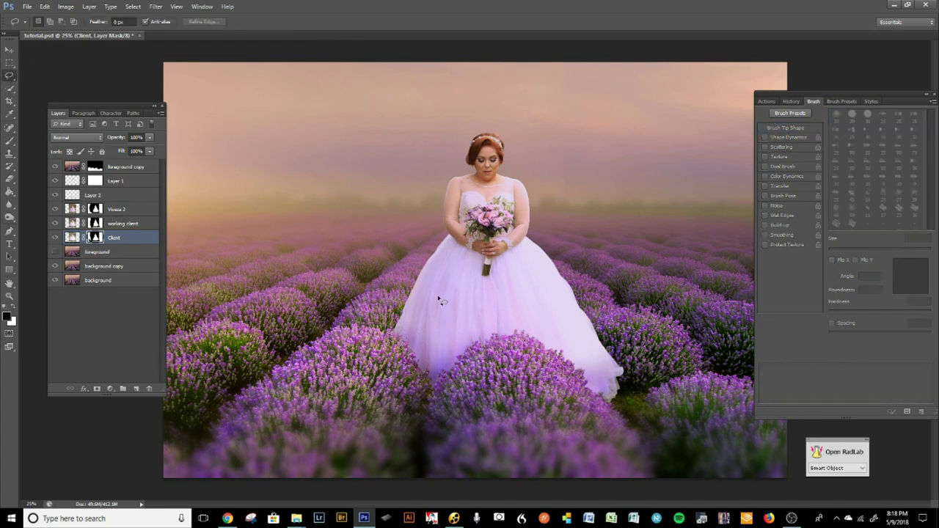
{"action": "mouse_move", "coordinate": [423, 290]}
{"action": "left_mouse_down"}
{"action": "mouse_move", "coordinate": [309, 297]}
{"action": "mouse_move", "coordinate": [339, 332]}
{"action": "left_mouse_up"}
{"action": "left_click_drag", "start_coordinate": [396, 332], "coordinate": [327, 328]}
{"action": "mouse_move", "coordinate": [354, 330]}
{"action": "left_mouse_down"}
{"action": "mouse_move", "coordinate": [304, 307]}
{"action": "mouse_move", "coordinate": [308, 298]}
{"action": "left_mouse_up"}
{"action": "key", "text": "ctrl+d"}
{"action": "left_click_drag", "start_coordinate": [320, 290], "coordinate": [304, 288]}
{"action": "key", "text": "shift+F6"}
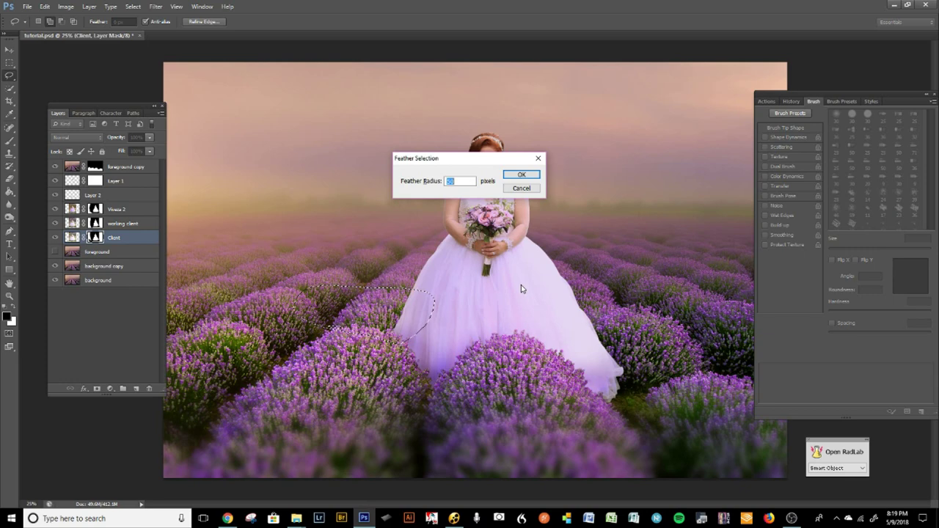
{"action": "type", "text": "100"}
{"action": "key", "text": "Return"}
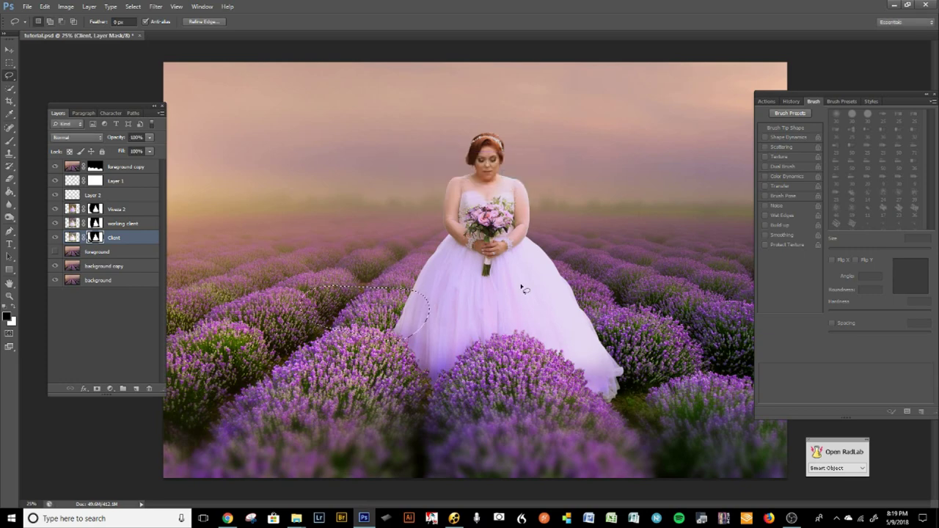
Step: Add a new layer above Layer 2 and fill the feathered selection with black using the Paint Bucket
{"action": "left_click", "coordinate": [125, 209]}
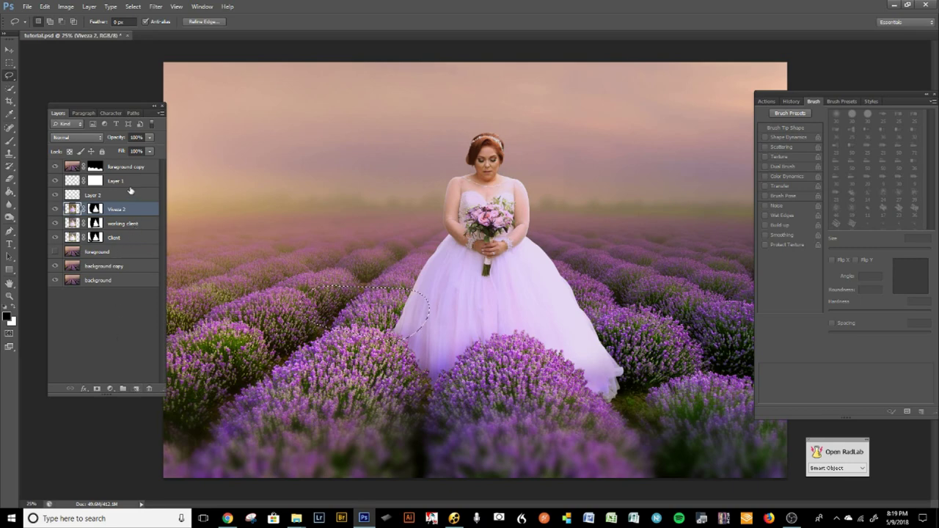
{"action": "left_click", "coordinate": [122, 195]}
{"action": "left_click", "coordinate": [138, 387]}
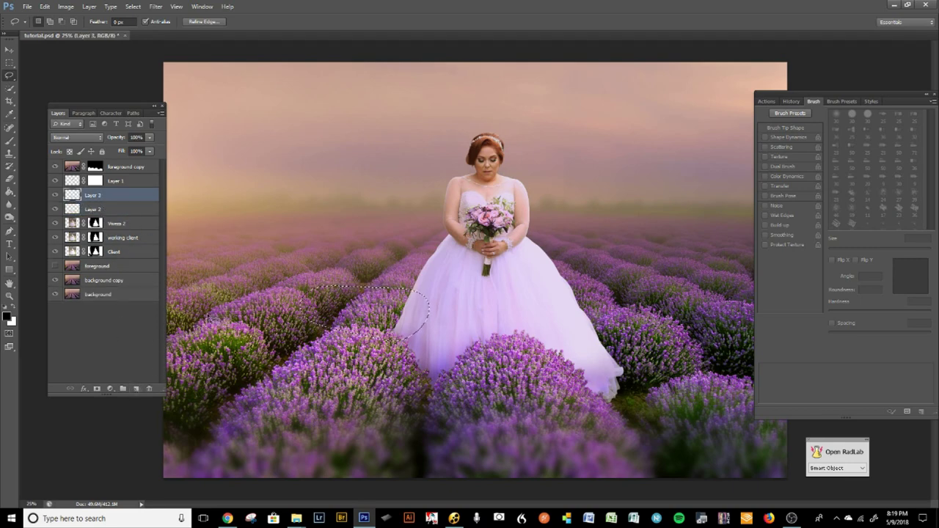
{"action": "key", "text": "g"}
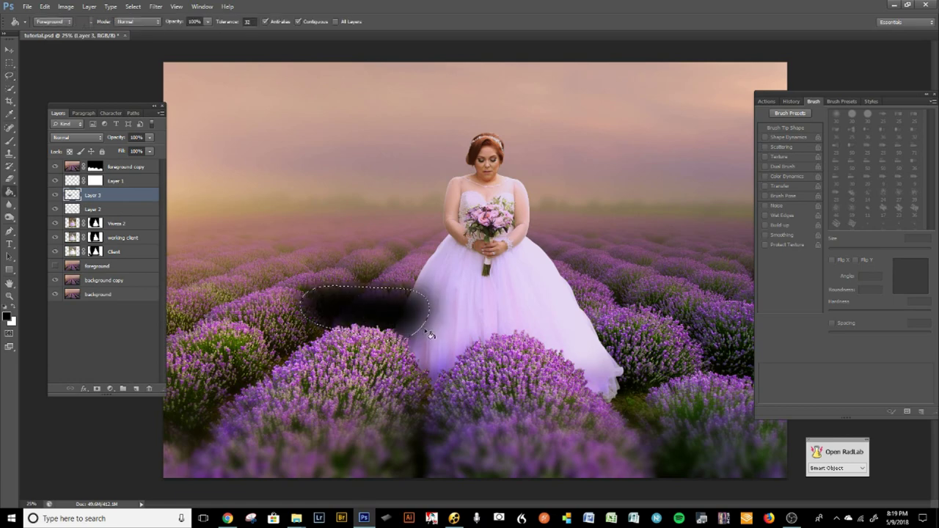
Step: Lower Layer 3's opacity to 11% and clear the selection
{"action": "left_click", "coordinate": [147, 138]}
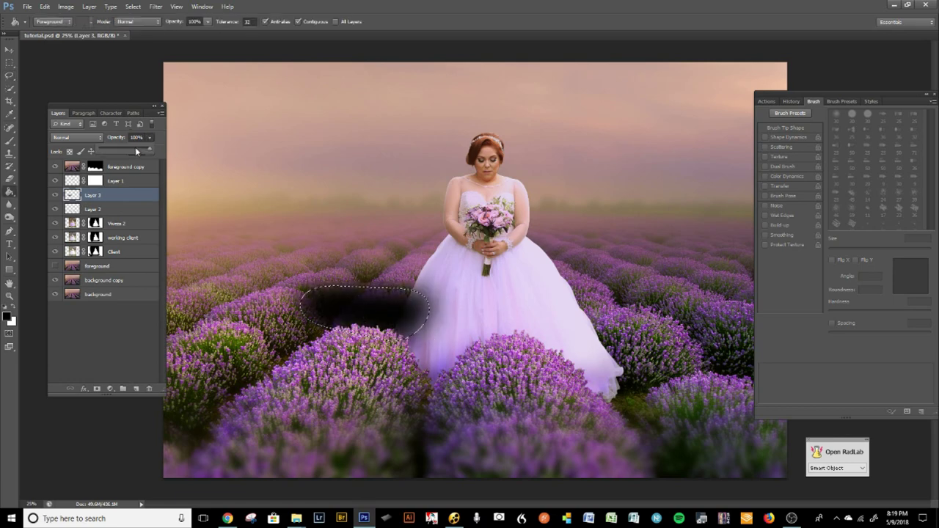
{"action": "left_click_drag", "start_coordinate": [136, 151], "coordinate": [119, 150]}
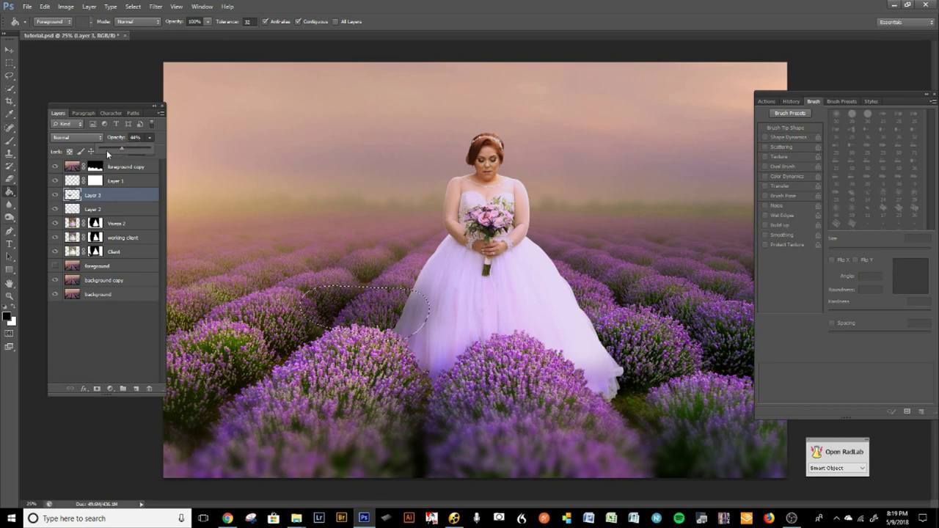
{"action": "left_click_drag", "start_coordinate": [111, 150], "coordinate": [108, 151]}
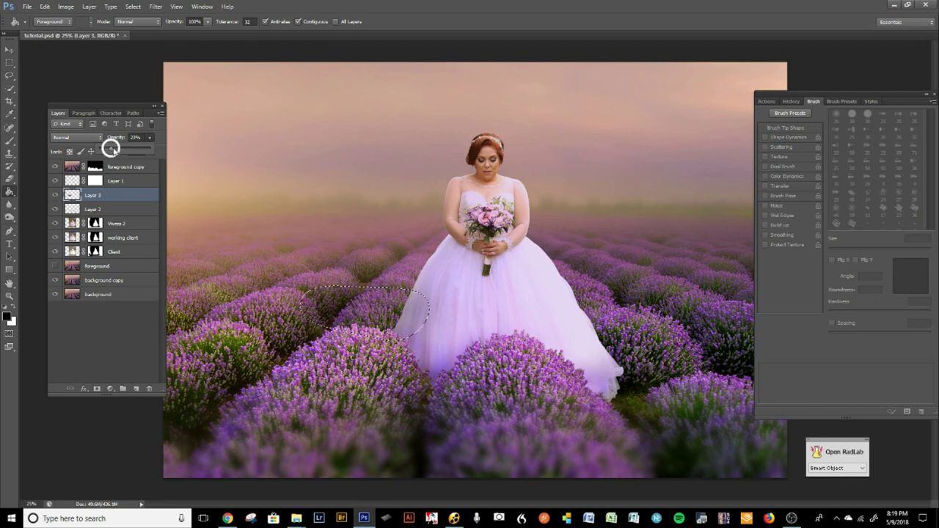
{"action": "left_click_drag", "start_coordinate": [105, 149], "coordinate": [103, 149]}
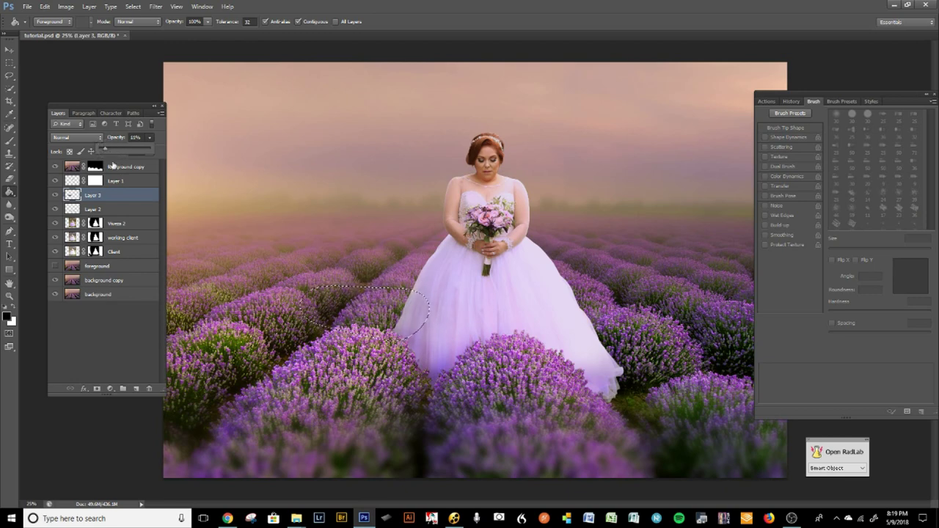
{"action": "left_click", "coordinate": [10, 180]}
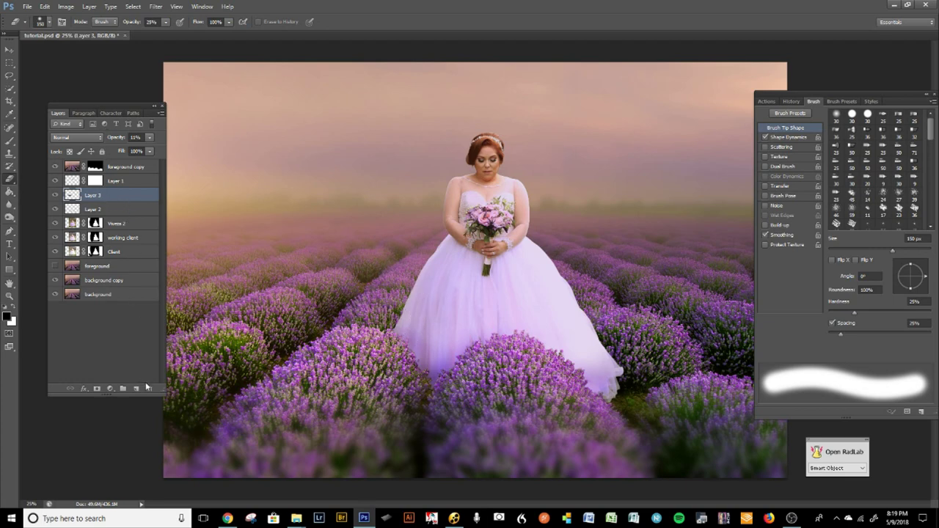
Step: Lasso a small area of lavender along the dress's lower left edge and feather the selection by 20 pixels
{"action": "left_click", "coordinate": [9, 76]}
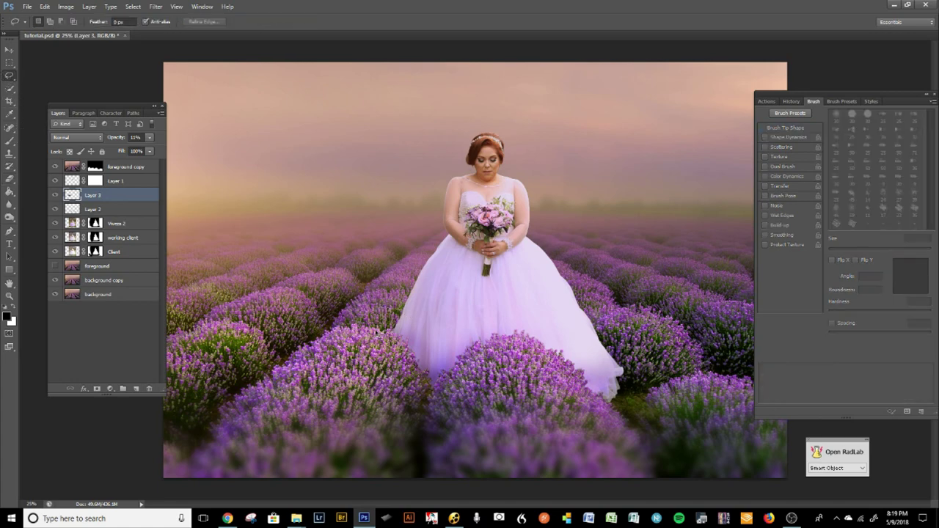
{"action": "left_click_drag", "start_coordinate": [372, 315], "coordinate": [404, 359]}
{"action": "key", "text": "shift+F6"}
{"action": "type", "text": "20"}
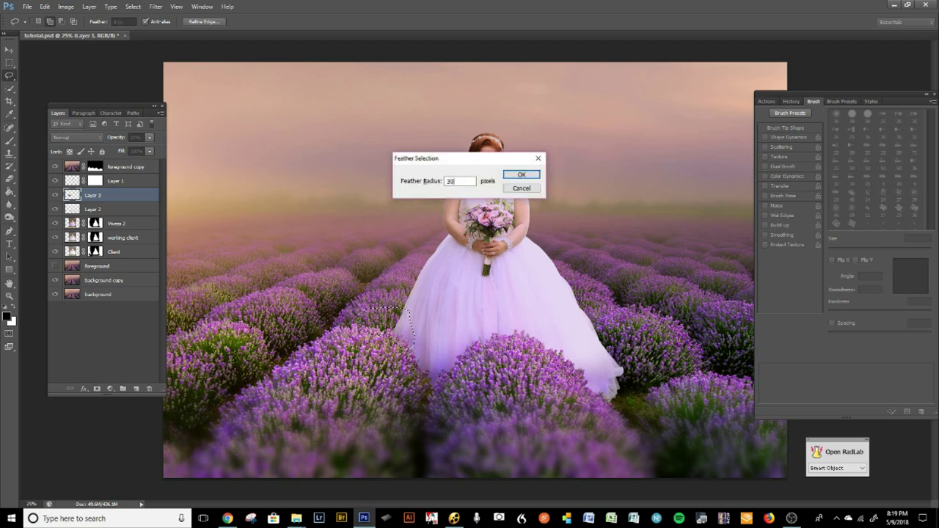
{"action": "key", "text": "Return"}
Step: Add a new layer above Layer 3, fill the small feathered selection with black and deselect it
{"action": "key", "text": "g"}
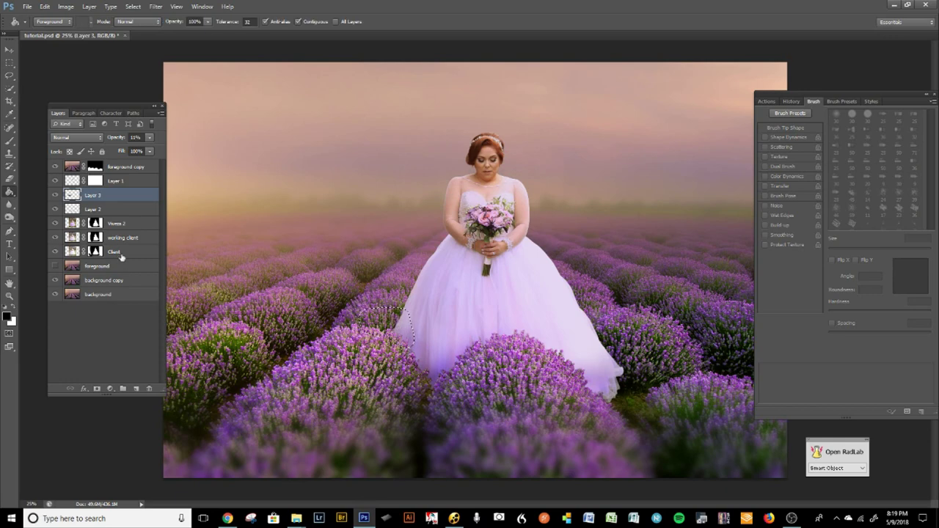
{"action": "left_click", "coordinate": [136, 389]}
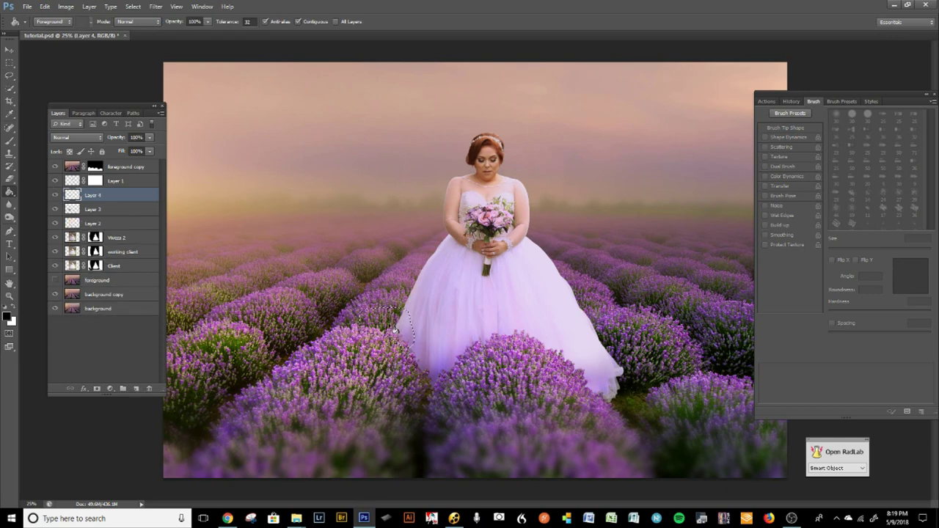
{"action": "left_click", "coordinate": [395, 332]}
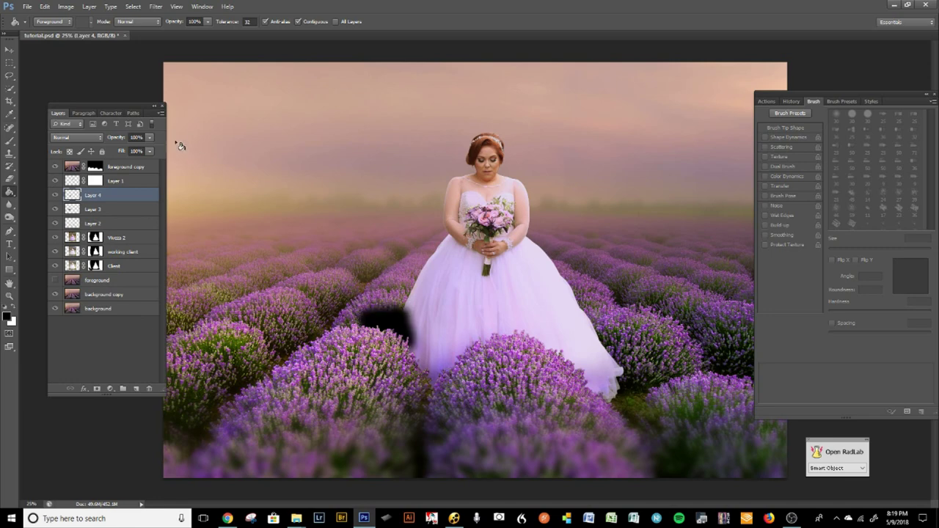
Step: Lower Layer 4's opacity to 46% and set its blend mode to Overlay
{"action": "left_click", "coordinate": [150, 138]}
{"action": "left_click_drag", "start_coordinate": [131, 148], "coordinate": [122, 148]}
{"action": "left_click", "coordinate": [67, 142]}
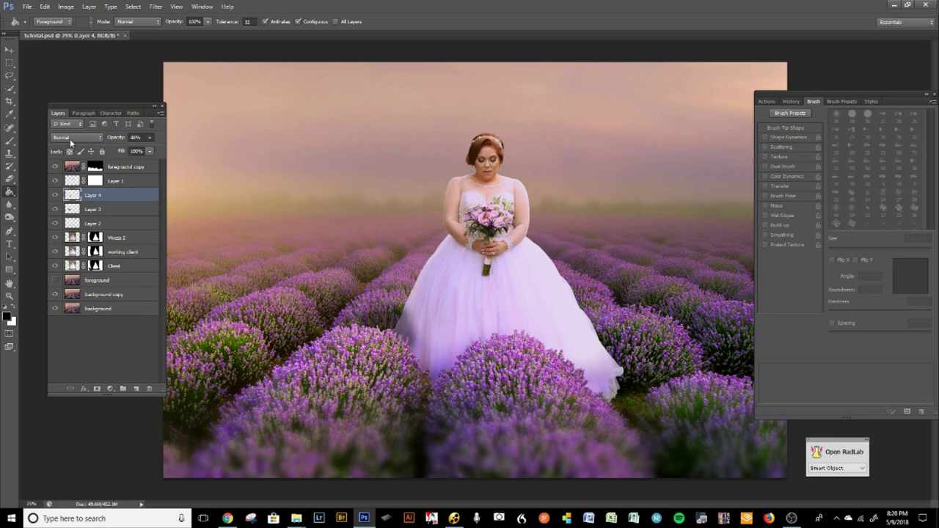
{"action": "left_click", "coordinate": [69, 139]}
{"action": "left_click", "coordinate": [66, 267]}
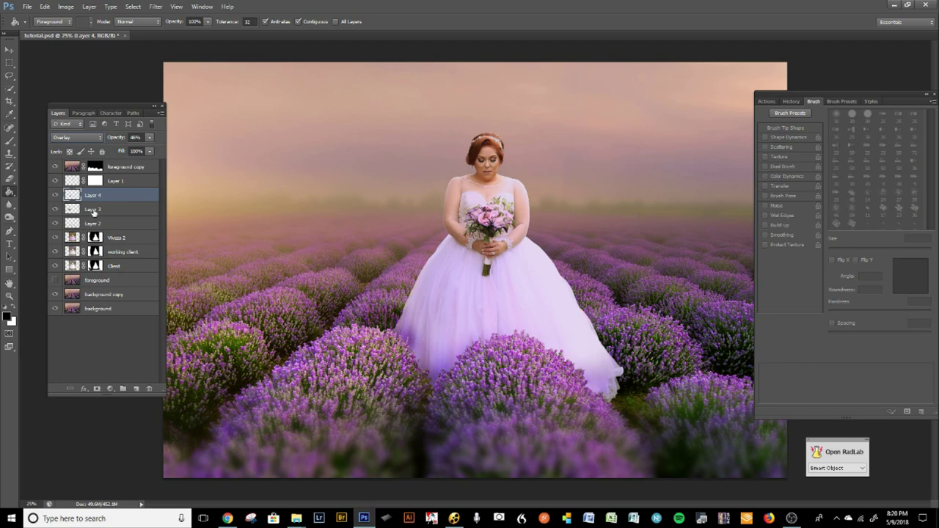
Step: Add a layer mask to Layer 4 and paint black on it with a 175 px soft brush to remove shadow from the dress edge
{"action": "left_click", "coordinate": [96, 388]}
{"action": "left_click", "coordinate": [9, 153]}
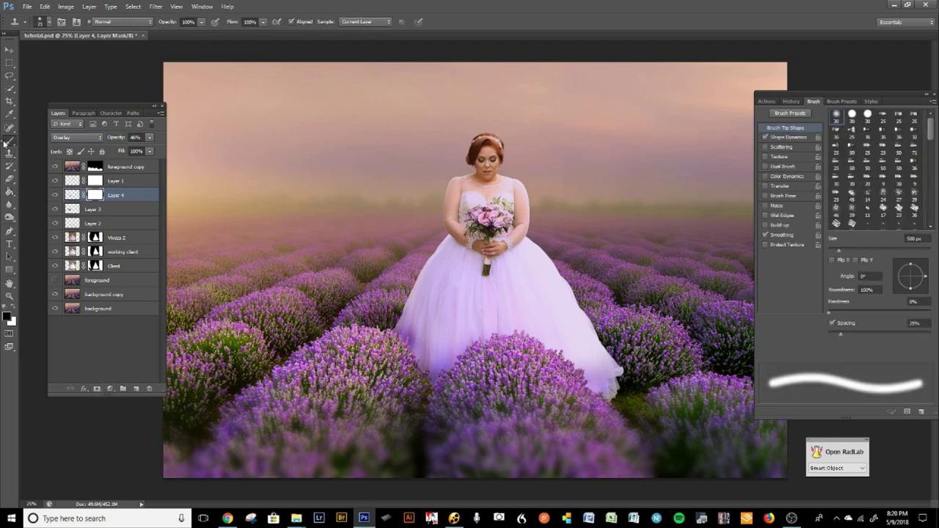
{"action": "left_click", "coordinate": [6, 142]}
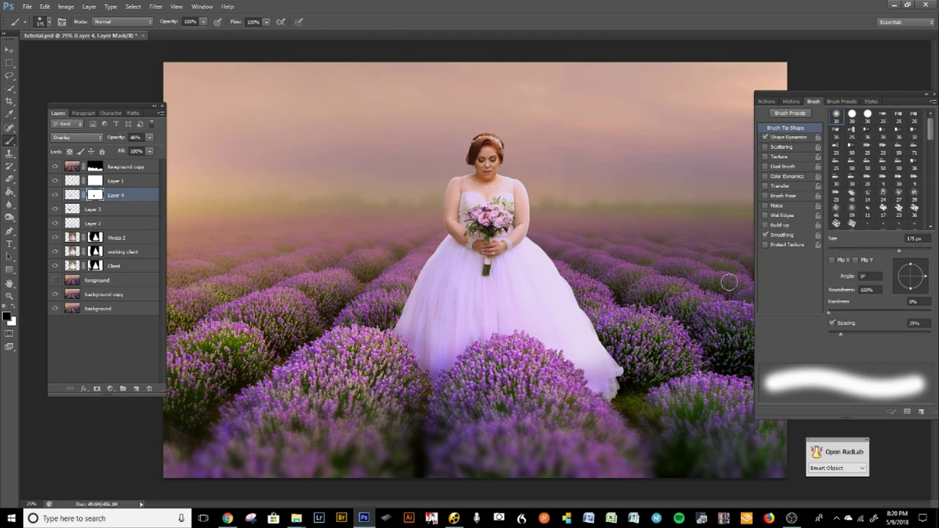
{"action": "scroll", "coordinate": [729, 282], "scroll_direction": "down", "scroll_amount": 1}
{"action": "scroll", "coordinate": [715, 287], "scroll_direction": "up", "scroll_amount": 1}
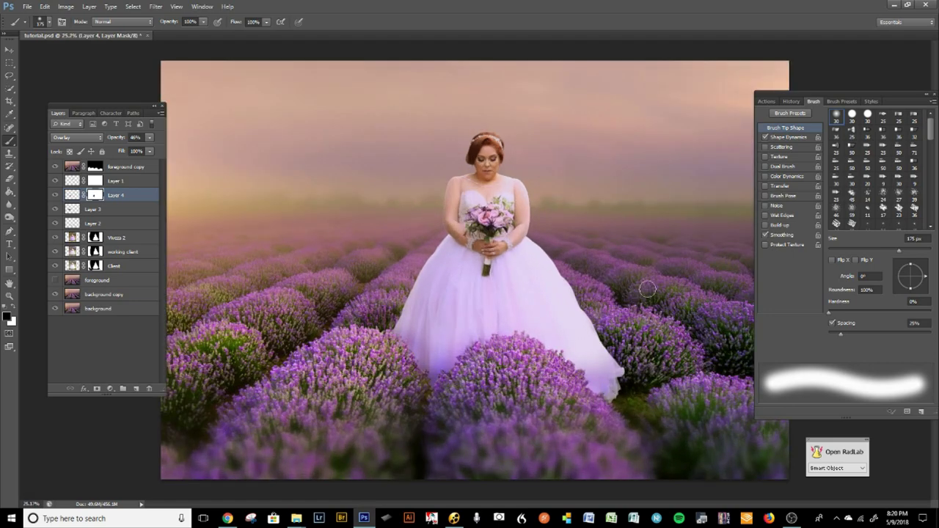
Step: Add a new layer above Layer 4 and make a feathered lasso selection of the lavender beside the dress's left edge
{"action": "left_click", "coordinate": [136, 389]}
{"action": "left_click", "coordinate": [9, 76]}
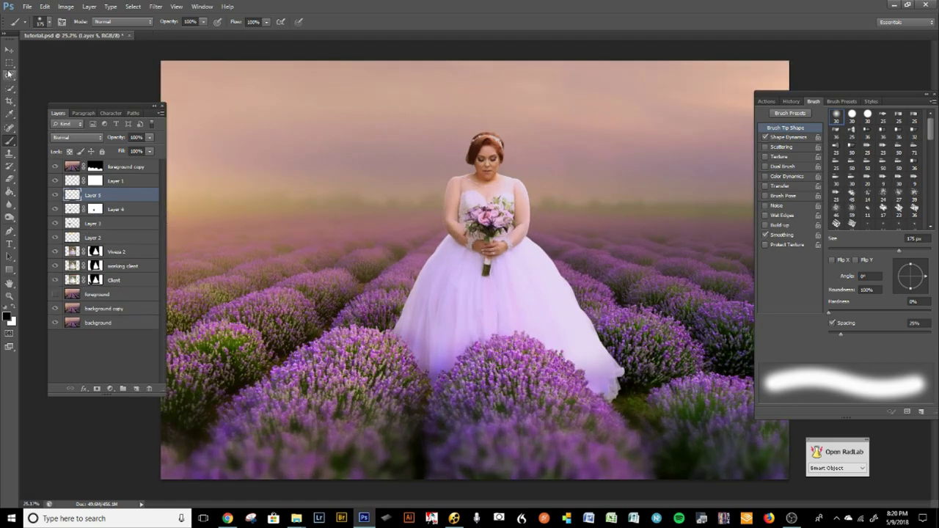
{"action": "mouse_move", "coordinate": [413, 309]}
{"action": "left_mouse_down"}
{"action": "mouse_move", "coordinate": [298, 313]}
{"action": "mouse_move", "coordinate": [310, 327]}
{"action": "mouse_move", "coordinate": [298, 302]}
{"action": "mouse_move", "coordinate": [309, 323]}
{"action": "left_mouse_up"}
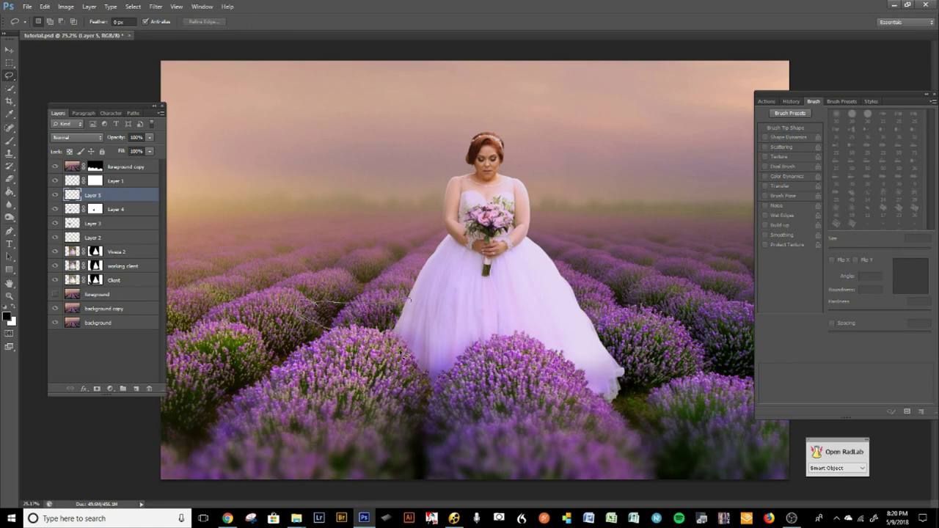
{"action": "left_click_drag", "start_coordinate": [413, 299], "coordinate": [396, 326]}
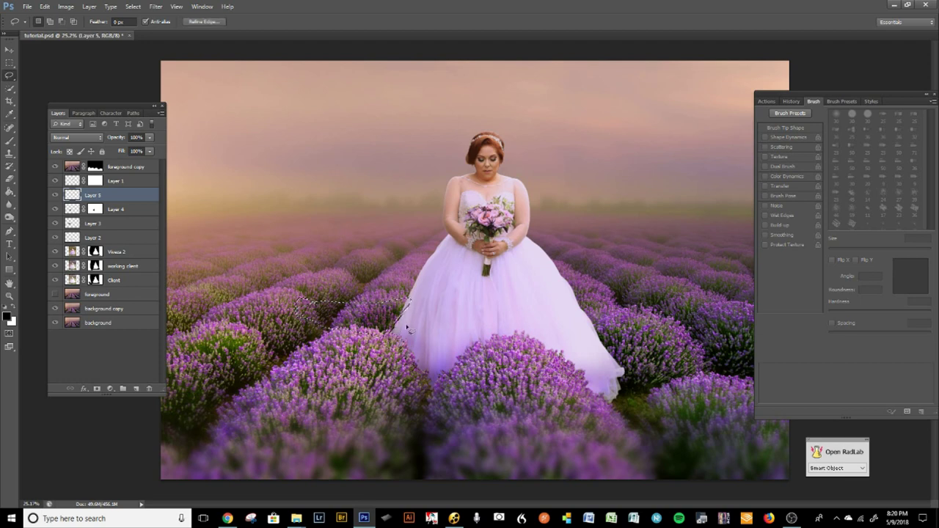
{"action": "key", "text": "shift+F6"}
{"action": "type", "text": "20"}
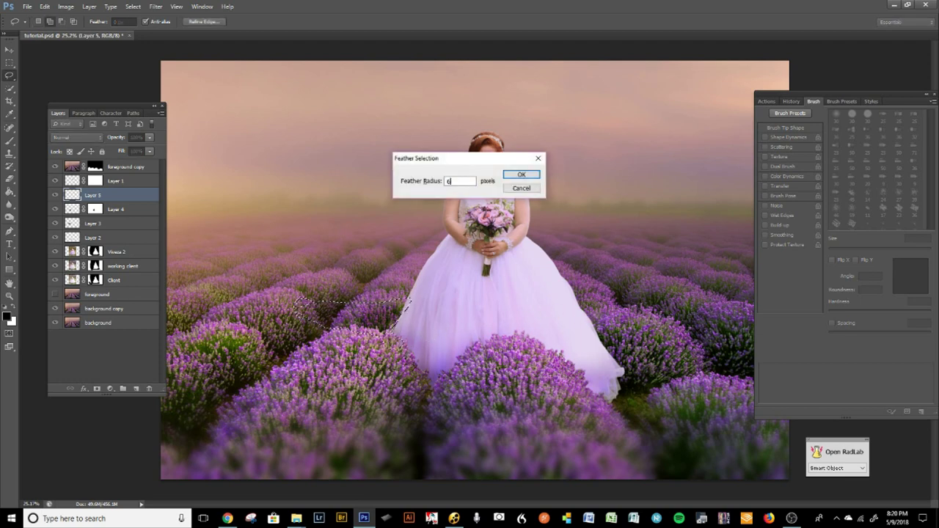
{"action": "key", "text": "Return"}
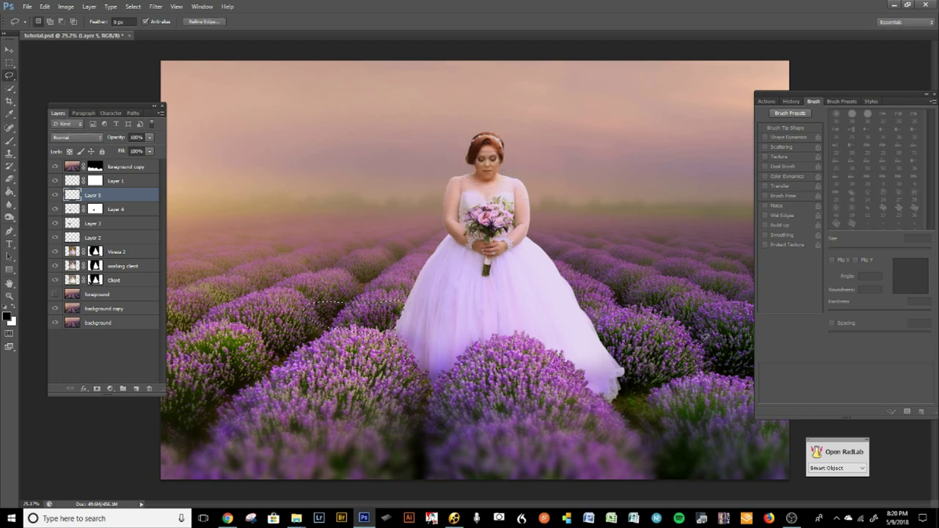
Step: Fill the feathered selection left of the dress with black on the new layer and deselect it
{"action": "left_click", "coordinate": [10, 191]}
{"action": "left_click", "coordinate": [347, 323]}
{"action": "key", "text": "ctrl+d"}
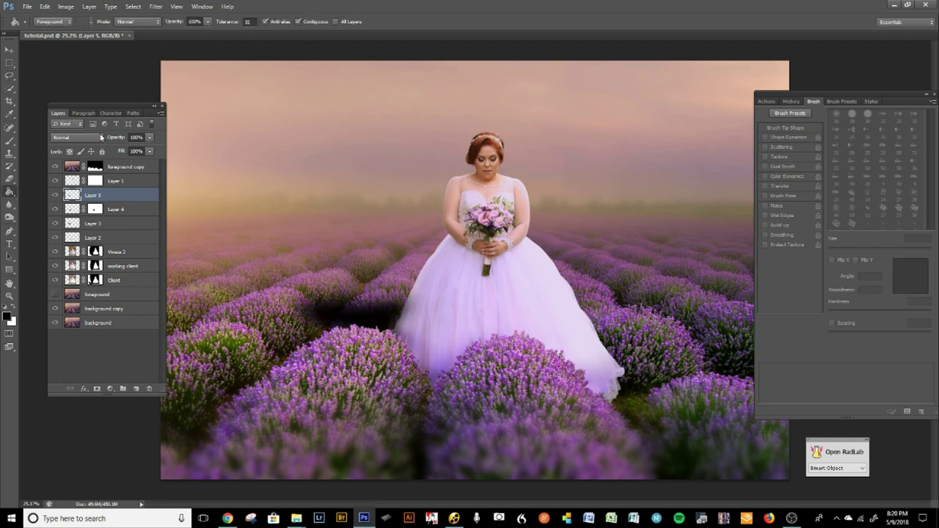
Step: Set Layer 5's blend mode to Overlay and lower its opacity to 22%
{"action": "left_click", "coordinate": [77, 137]}
{"action": "left_click", "coordinate": [72, 268]}
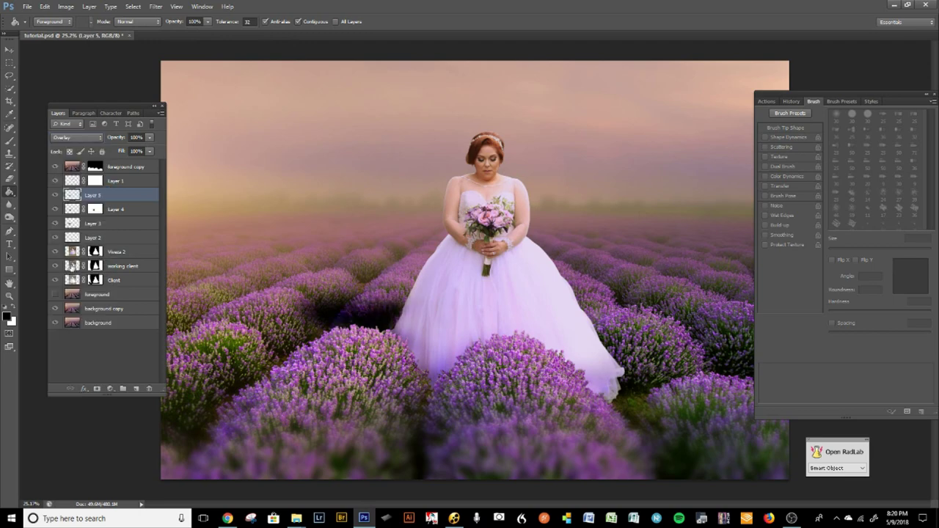
{"action": "left_click", "coordinate": [149, 138]}
{"action": "left_click_drag", "start_coordinate": [150, 150], "coordinate": [112, 149]}
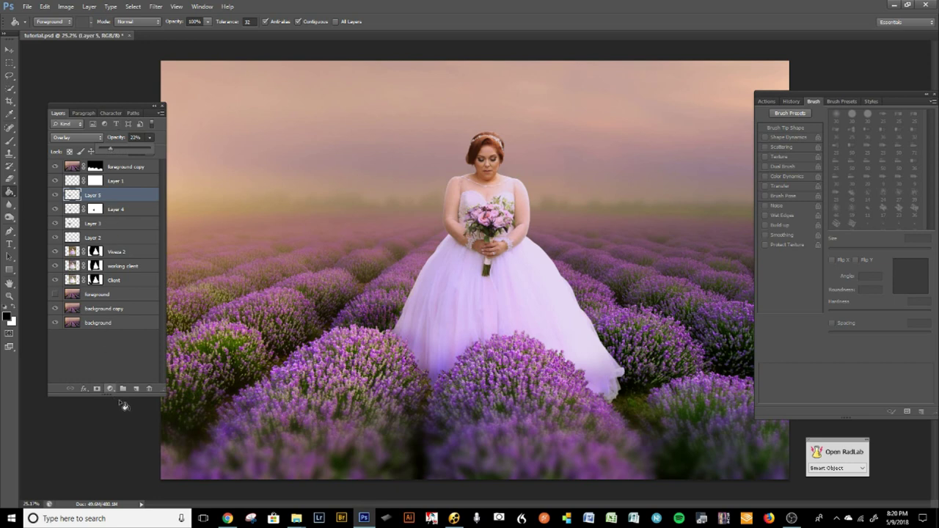
Step: Add a layer mask to Layer 5 and paint black on it with a 150 px soft brush to clean the shadow off the dress
{"action": "left_click", "coordinate": [98, 389]}
{"action": "left_click", "coordinate": [9, 140]}
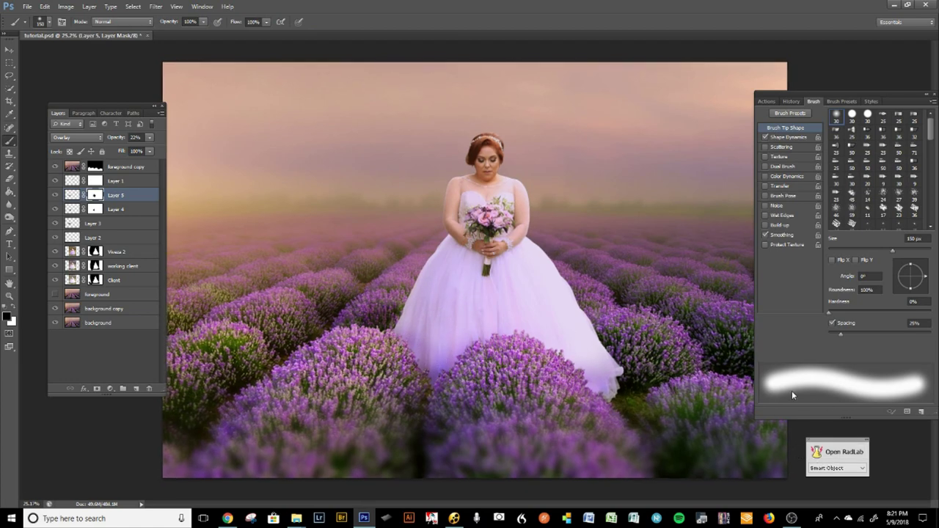
{"action": "key", "text": "ctrl+minus"}
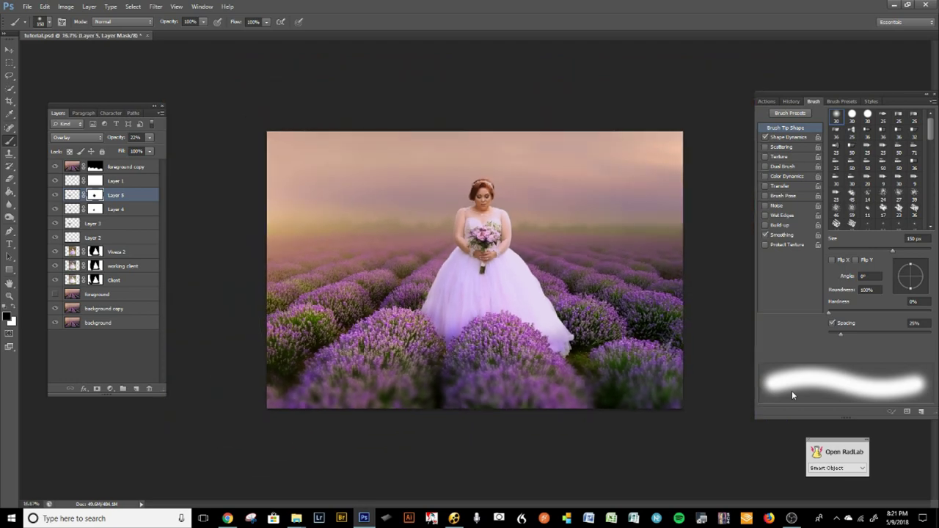